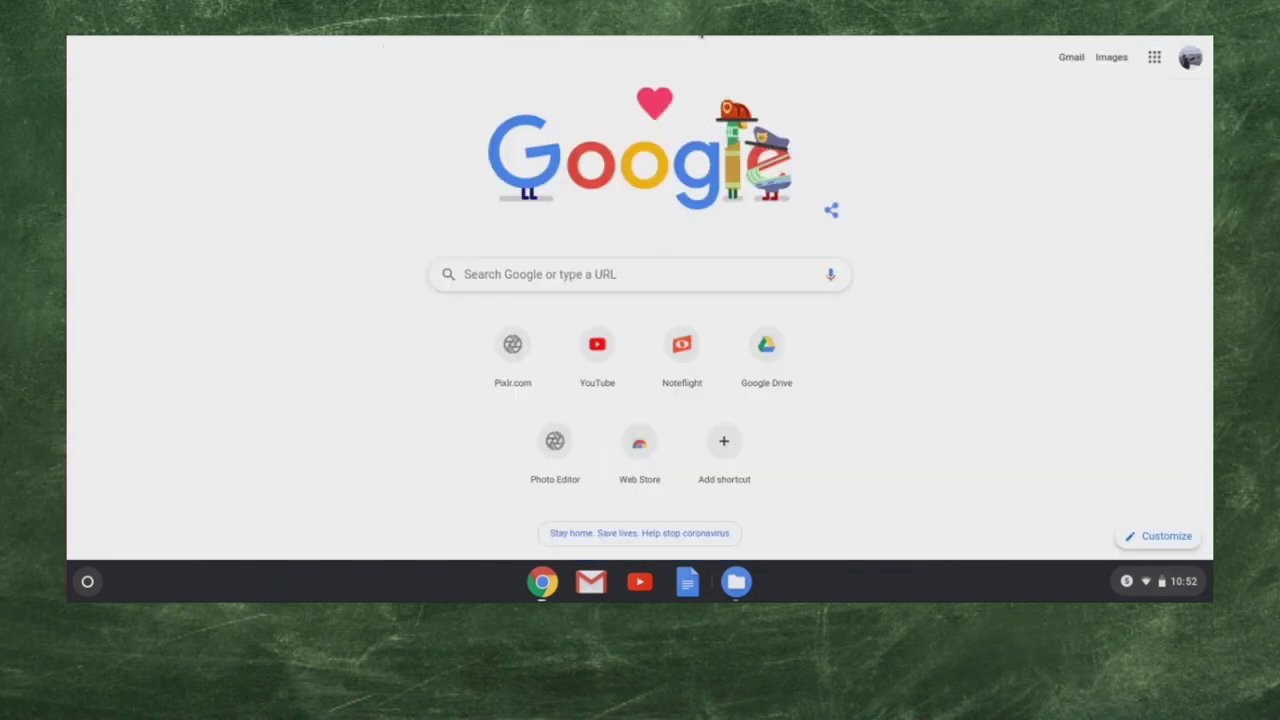
Find the Pixlr website through a Google search for "pixlr" and launch its advanced Pixlr E editor.
{"action": "left_click", "coordinate": [516, 278]}
{"action": "type", "text": "pIX"}
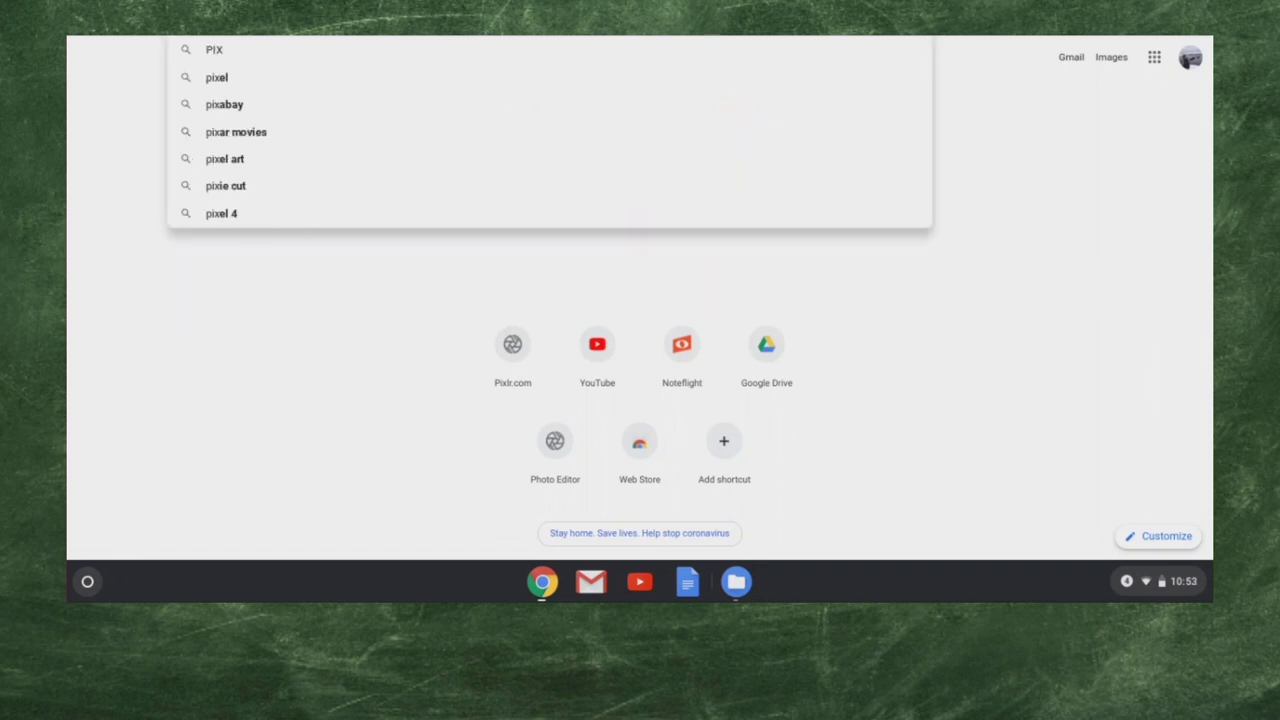
{"action": "type", "text": "Lr"}
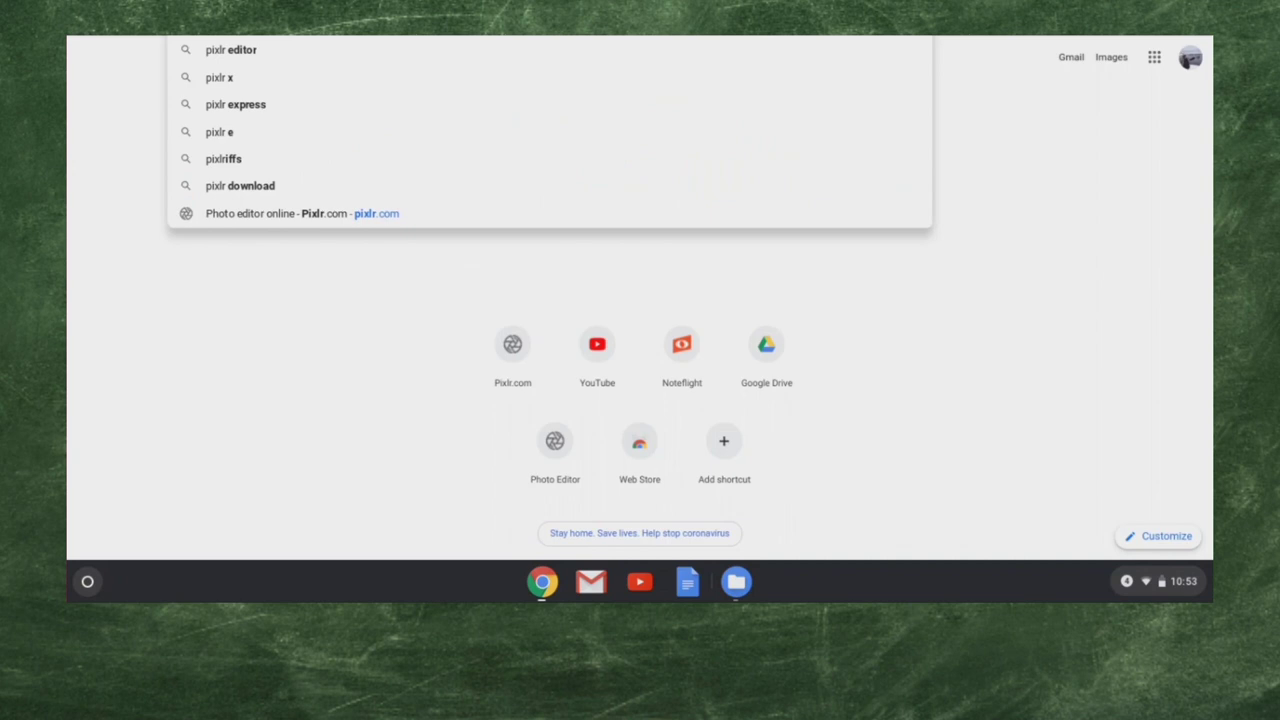
{"action": "key", "text": "Return"}
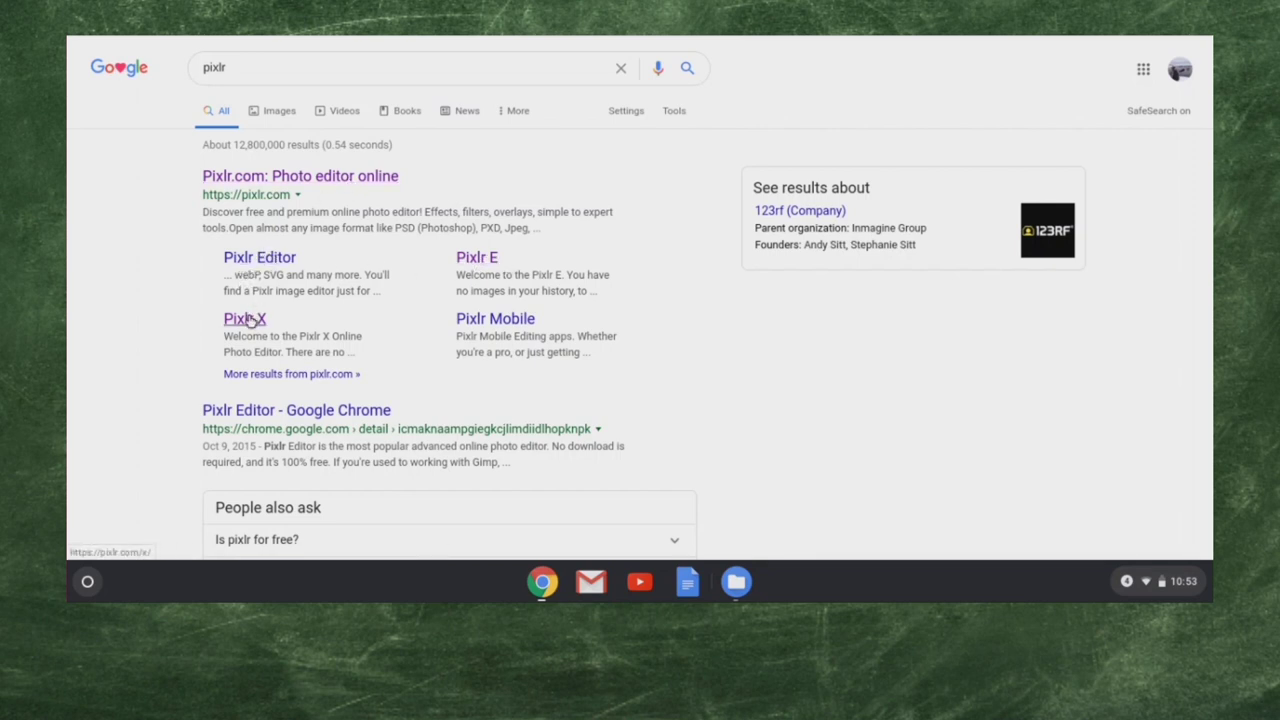
{"action": "left_click", "coordinate": [291, 180]}
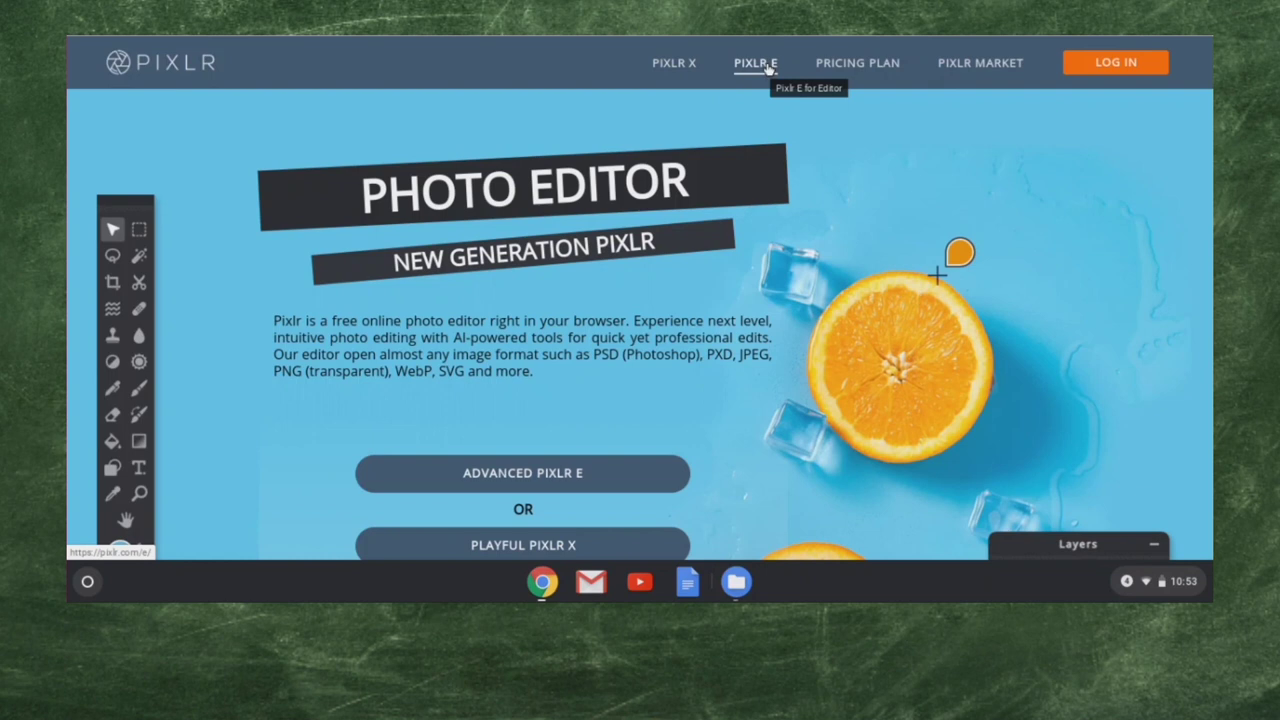
{"action": "left_click", "coordinate": [572, 477]}
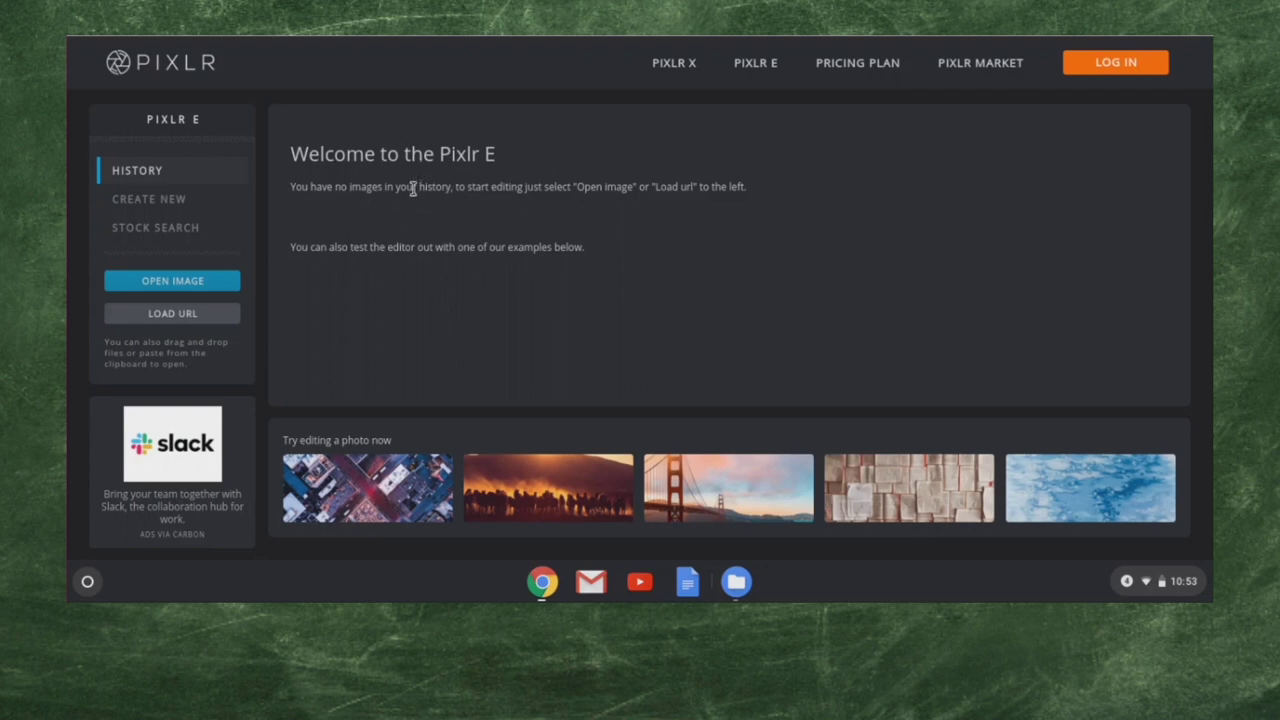
Start a new image in Pixlr E and choose the Web 720p preset of 1280 x 720.
{"action": "left_click", "coordinate": [162, 202]}
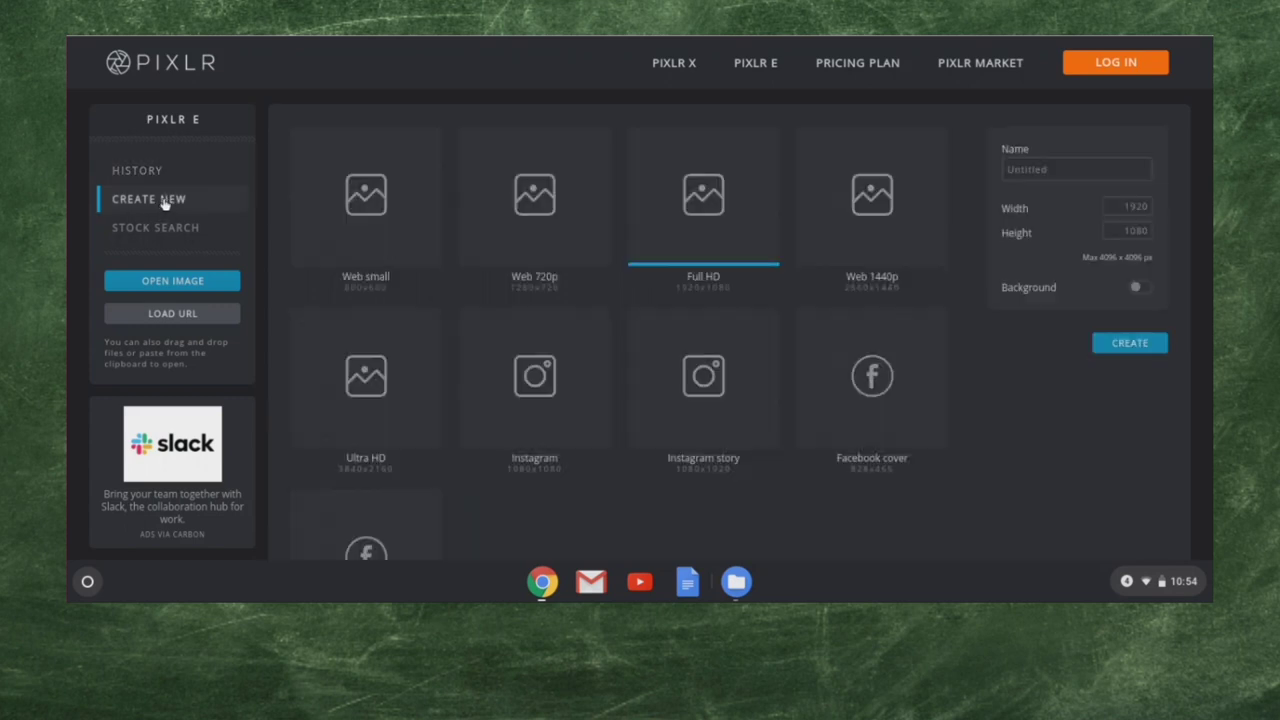
{"action": "left_click", "coordinate": [166, 229]}
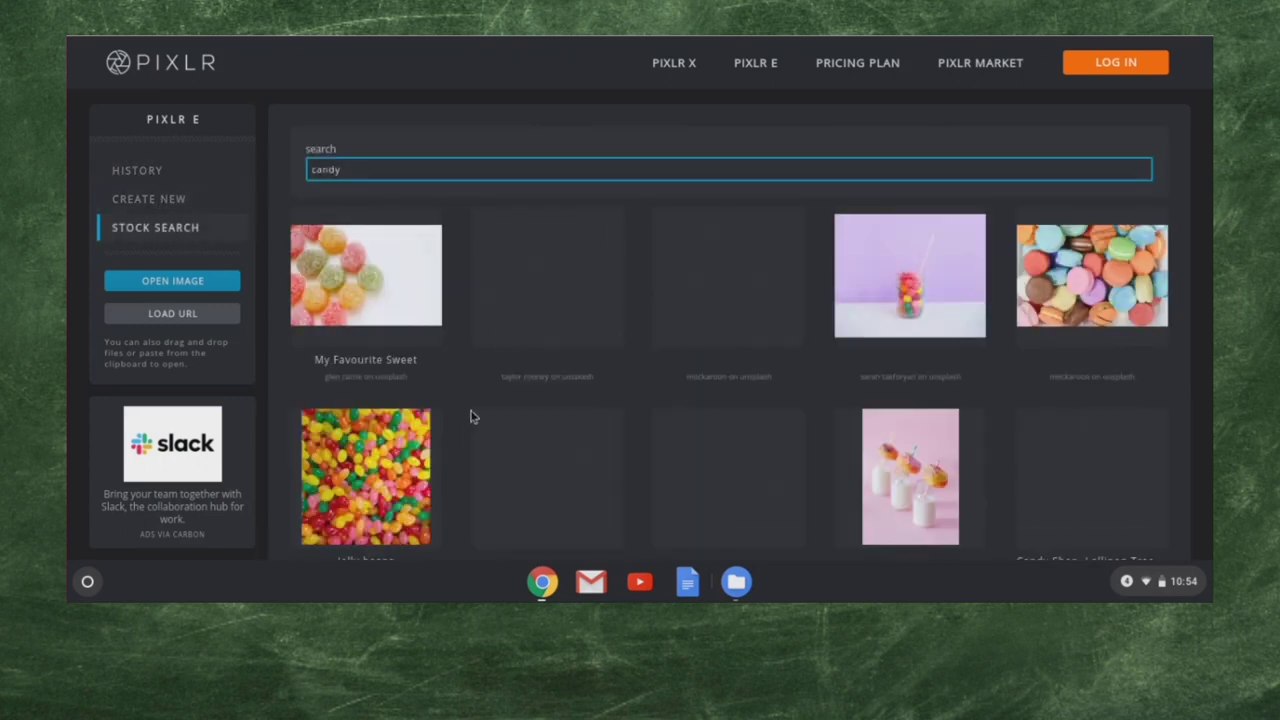
{"action": "left_click", "coordinate": [166, 205]}
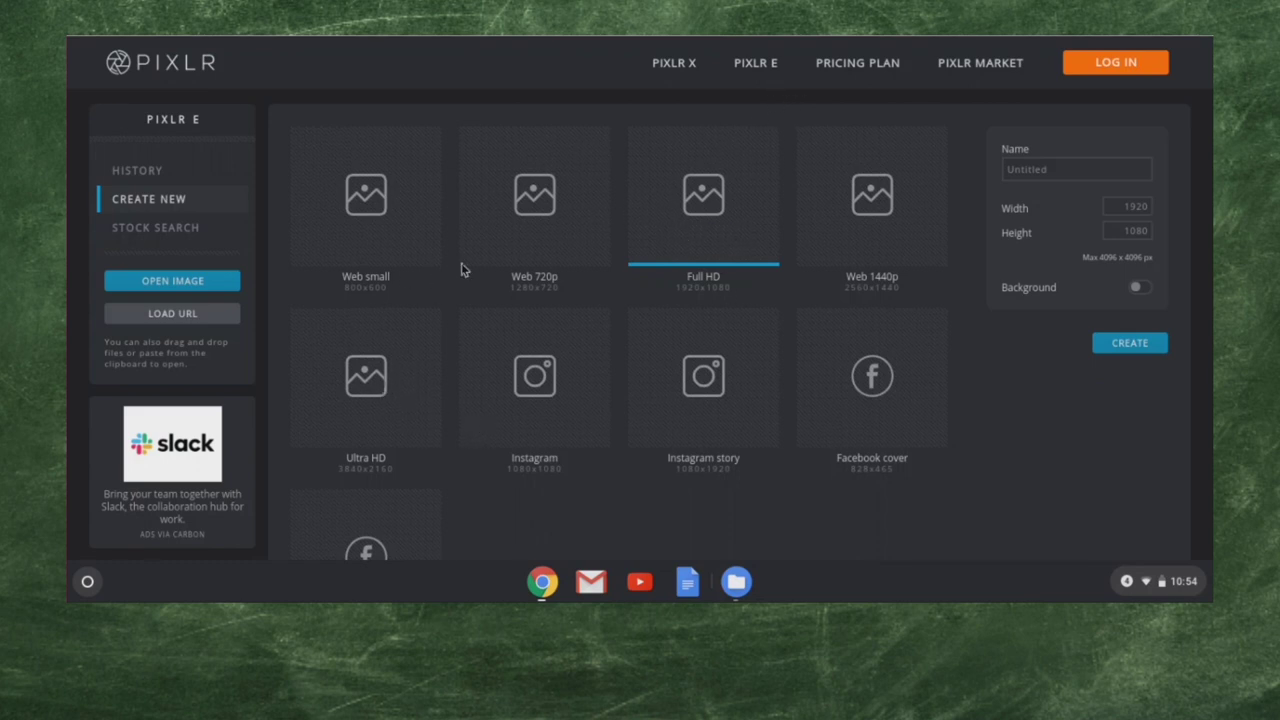
{"action": "left_click", "coordinate": [540, 215]}
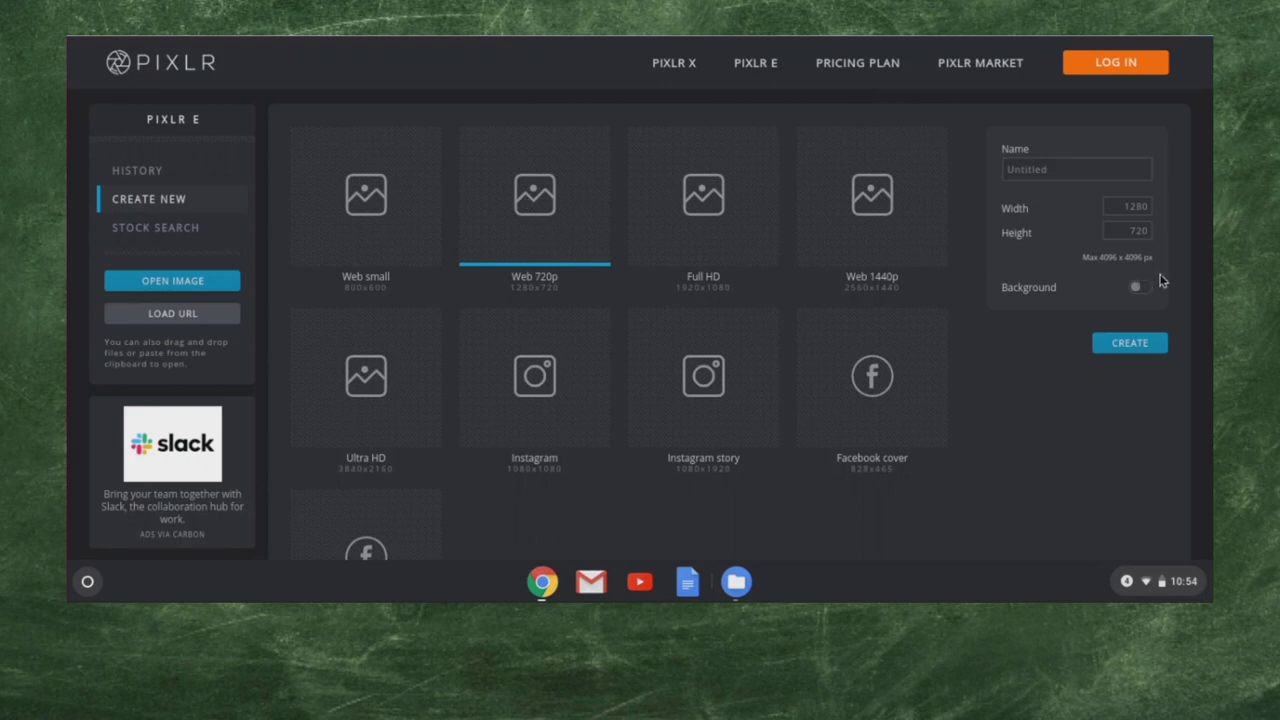
Name the new image Zebracorn and create it without a background.
{"action": "left_click", "coordinate": [1127, 206]}
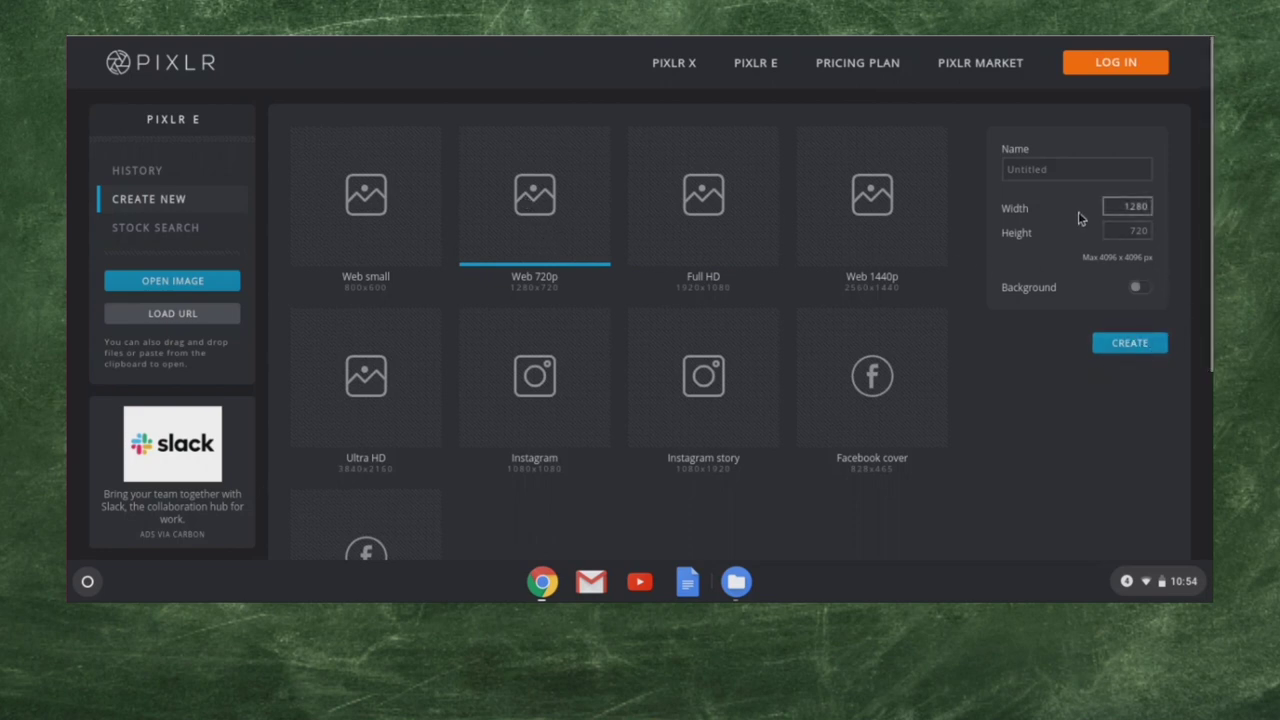
{"action": "left_click", "coordinate": [1074, 170]}
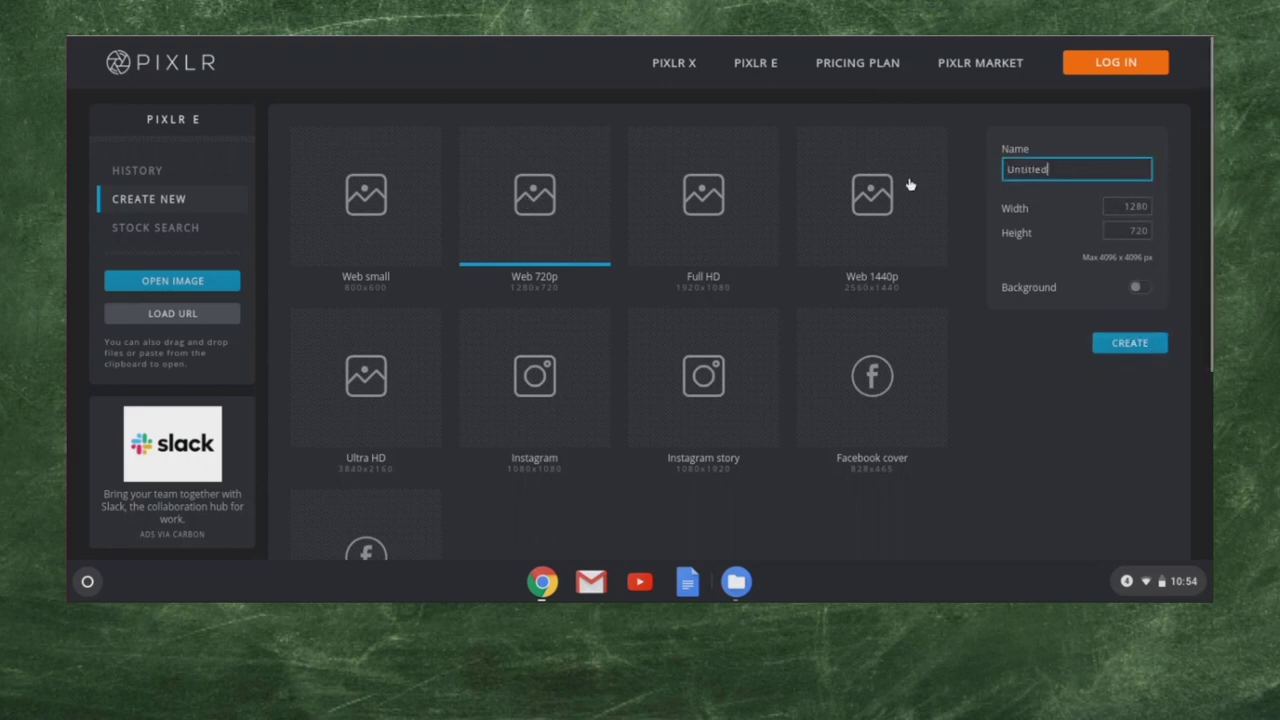
{"action": "key", "text": "BackSpace"}
{"action": "key", "text": "BackSpace"}
{"action": "key", "text": "BackSpace"}
{"action": "key", "text": "BackSpace"}
{"action": "key", "text": "BackSpace"}
{"action": "key", "text": "BackSpace"}
{"action": "key", "text": "BackSpace"}
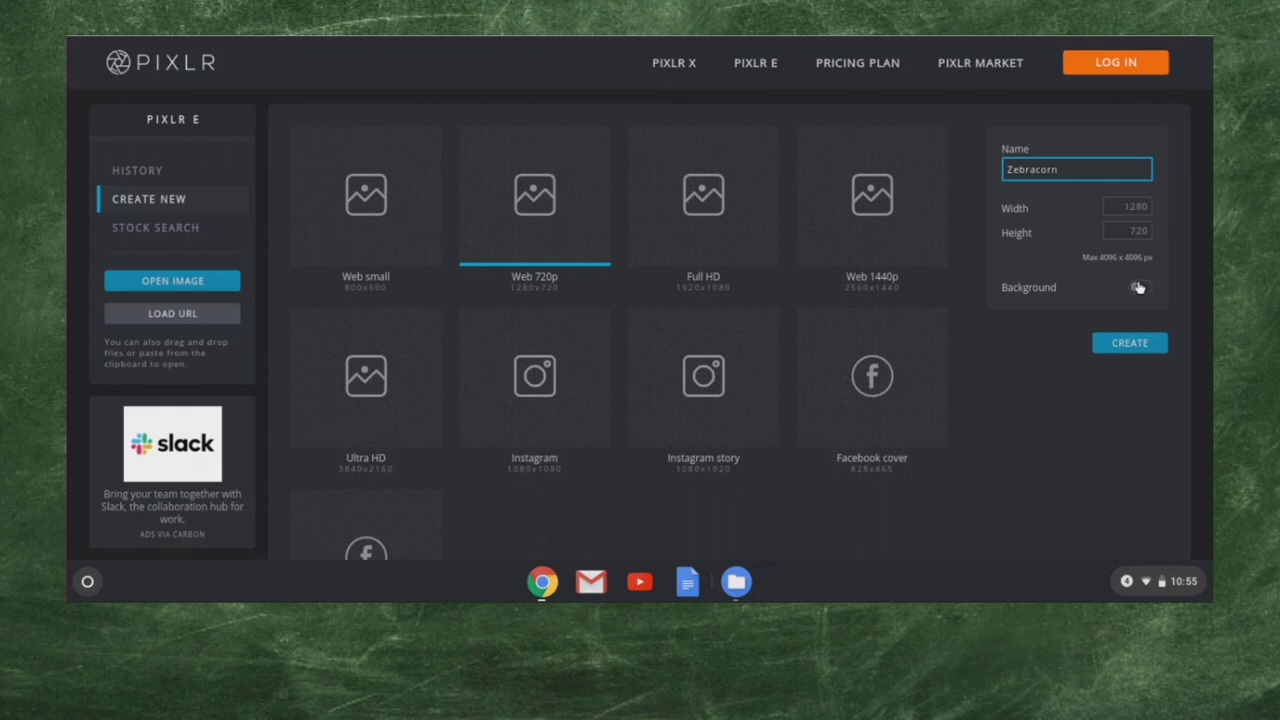
{"action": "left_click", "coordinate": [1125, 349]}
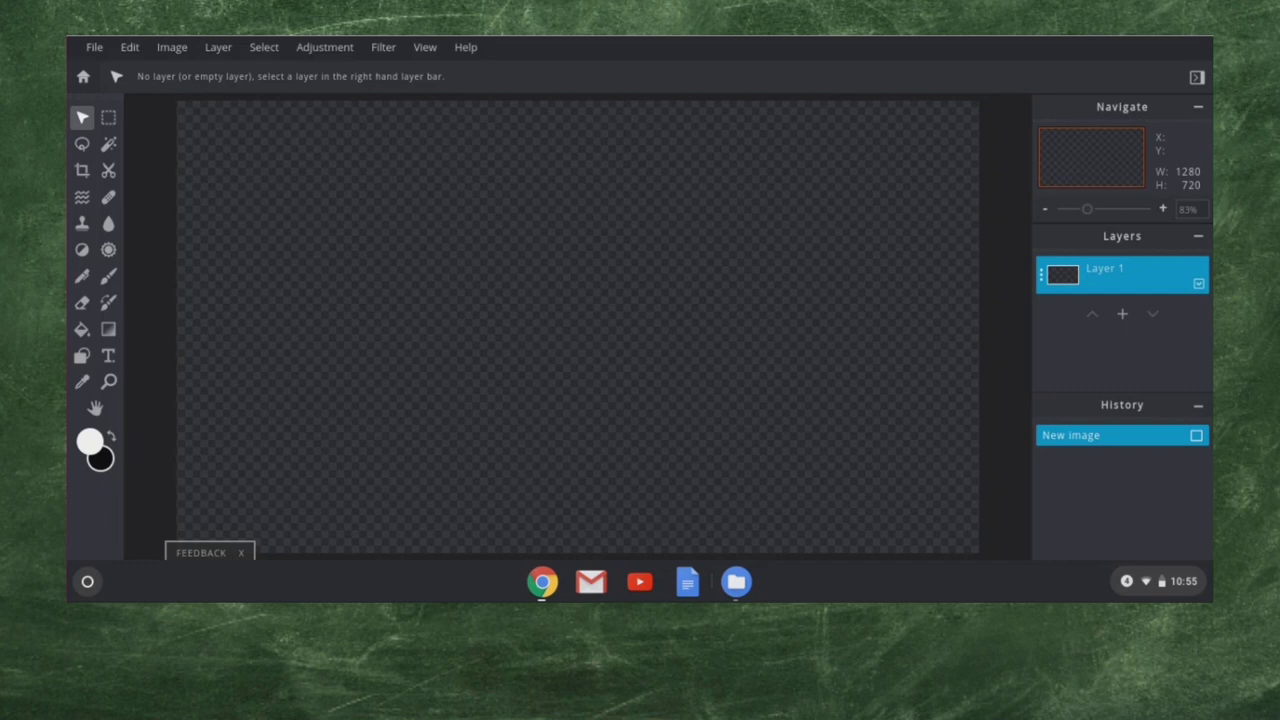
Switch to the country meadow image results and copy the large Meditainment picture of the sunlit tree.
{"action": "key", "text": "alt+Tab"}
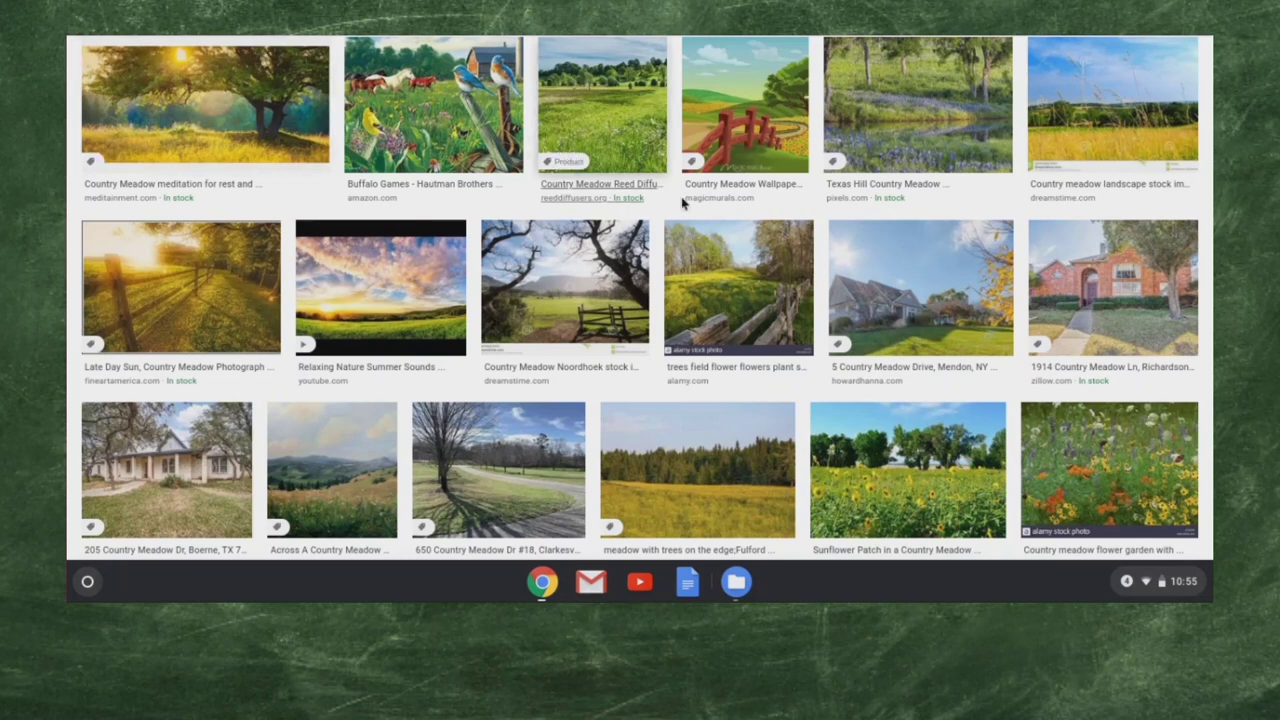
{"action": "left_click", "coordinate": [228, 121]}
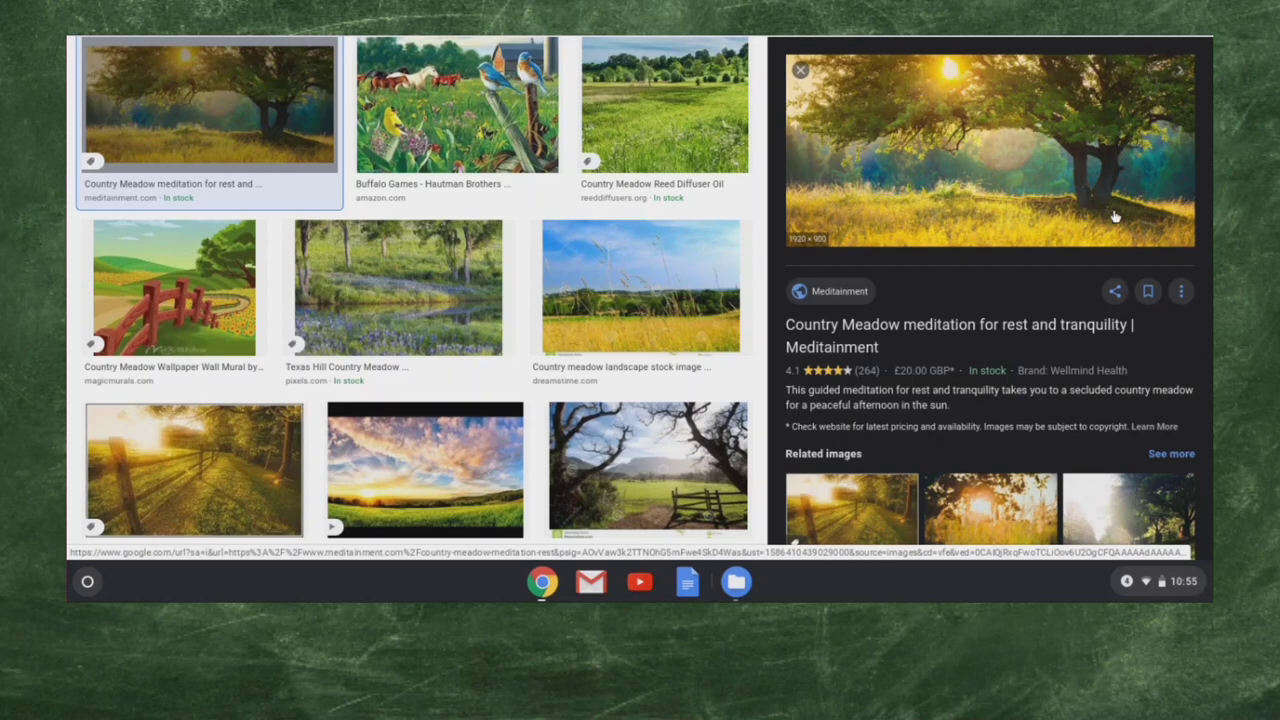
{"action": "right_click", "coordinate": [910, 190]}
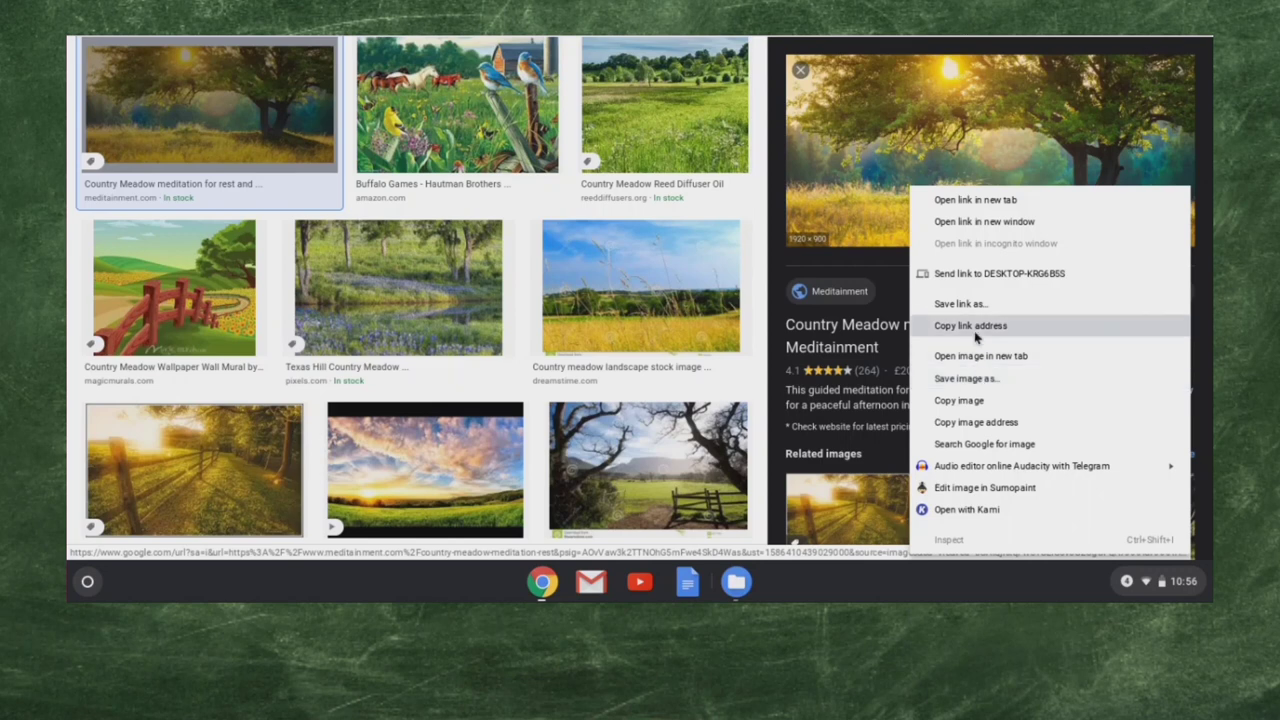
{"action": "left_click", "coordinate": [971, 401]}
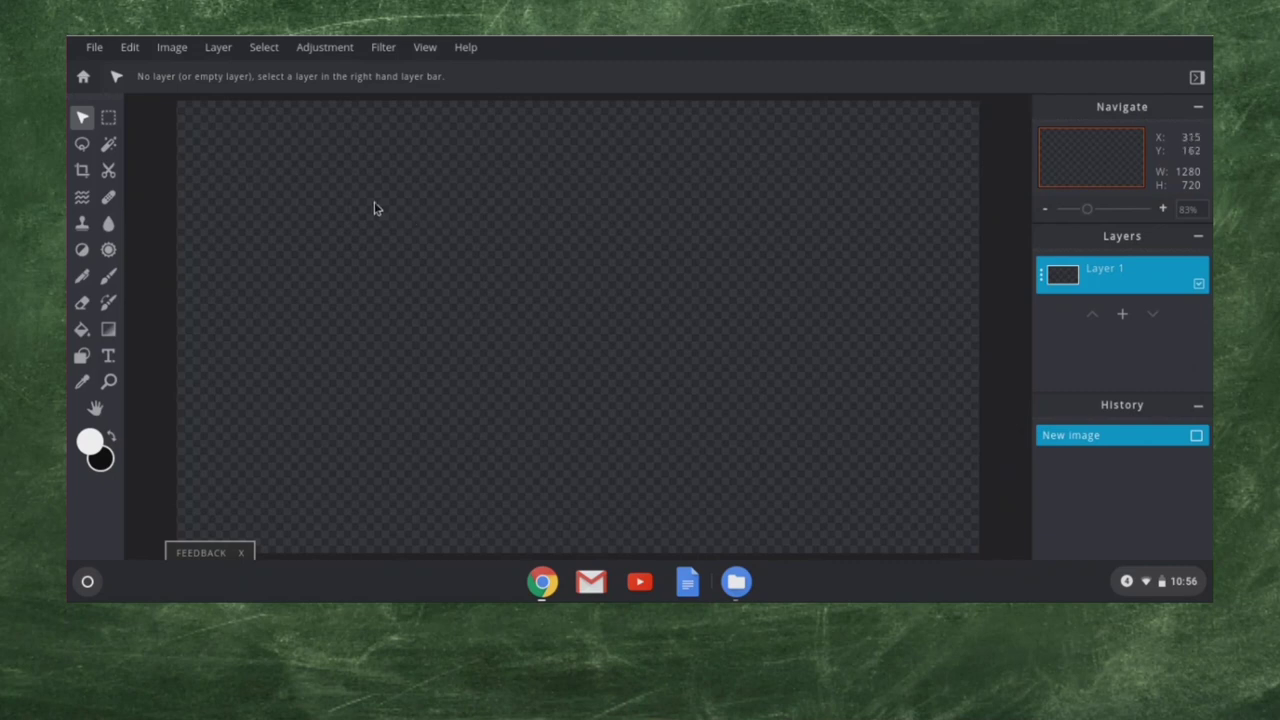
Return to Pixlr E and paste the copied meadow picture into the blank image as a new layer.
{"action": "left_click", "coordinate": [129, 49]}
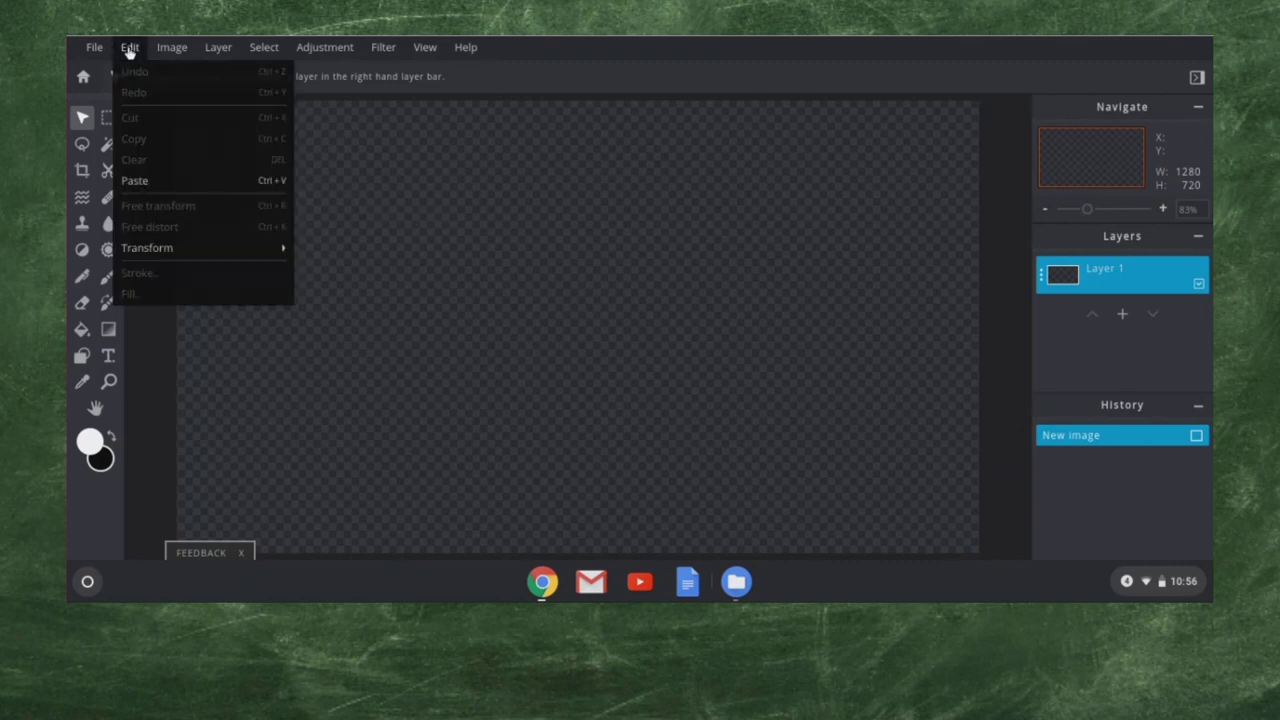
{"action": "left_click", "coordinate": [202, 182]}
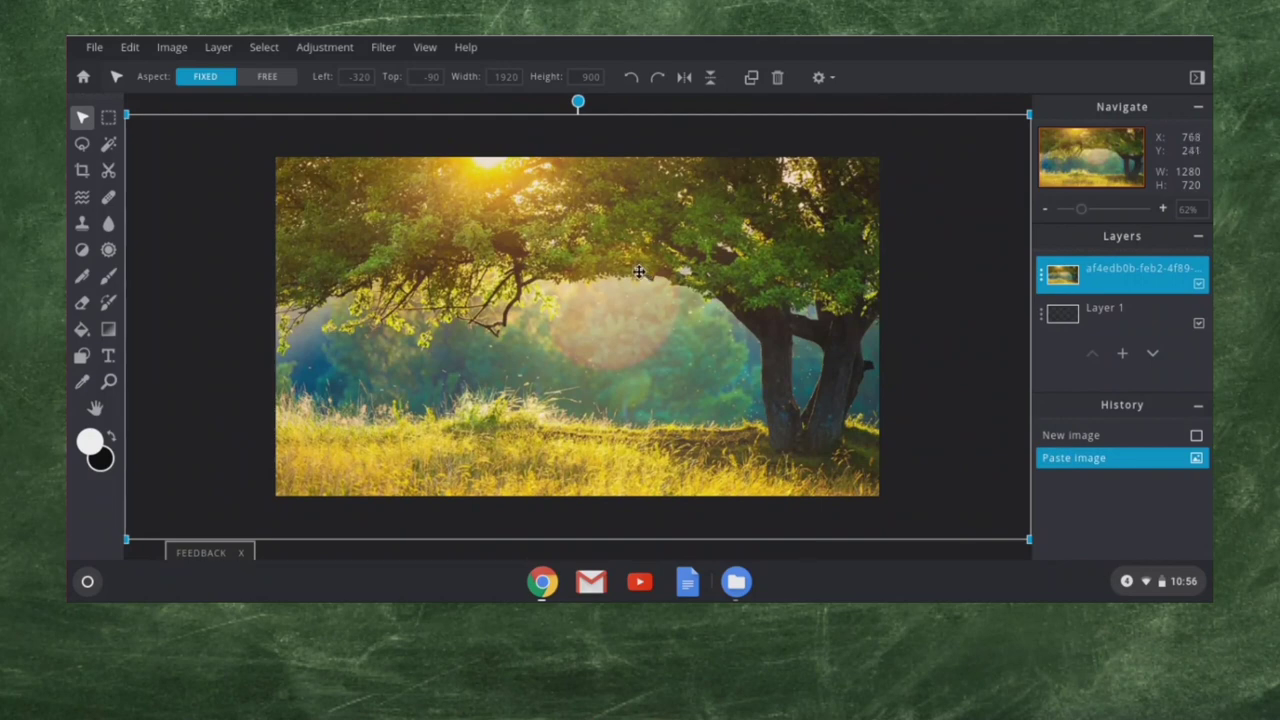
{"action": "scroll", "coordinate": [643, 277], "scroll_direction": "down", "scroll_amount": 2}
{"action": "scroll", "coordinate": [635, 275], "scroll_direction": "up", "scroll_amount": 3}
{"action": "scroll", "coordinate": [629, 273], "scroll_direction": "up", "scroll_amount": 1}
{"action": "scroll", "coordinate": [629, 273], "scroll_direction": "down", "scroll_amount": 4}
{"action": "scroll", "coordinate": [627, 273], "scroll_direction": "up", "scroll_amount": 2}
{"action": "scroll", "coordinate": [628, 273], "scroll_direction": "up", "scroll_amount": 1}
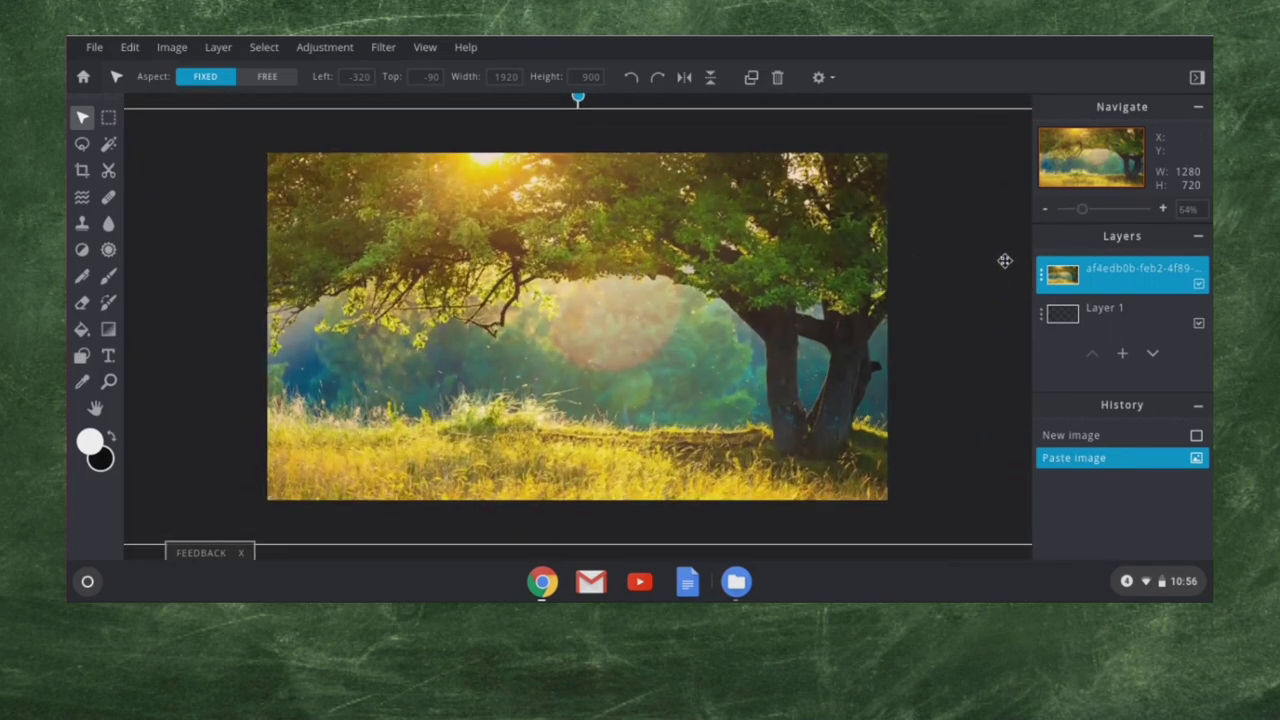
{"action": "mouse_move", "coordinate": [1080, 209]}
{"action": "left_mouse_down"}
{"action": "mouse_move", "coordinate": [1100, 212]}
{"action": "mouse_move", "coordinate": [1085, 215]}
{"action": "left_mouse_up"}
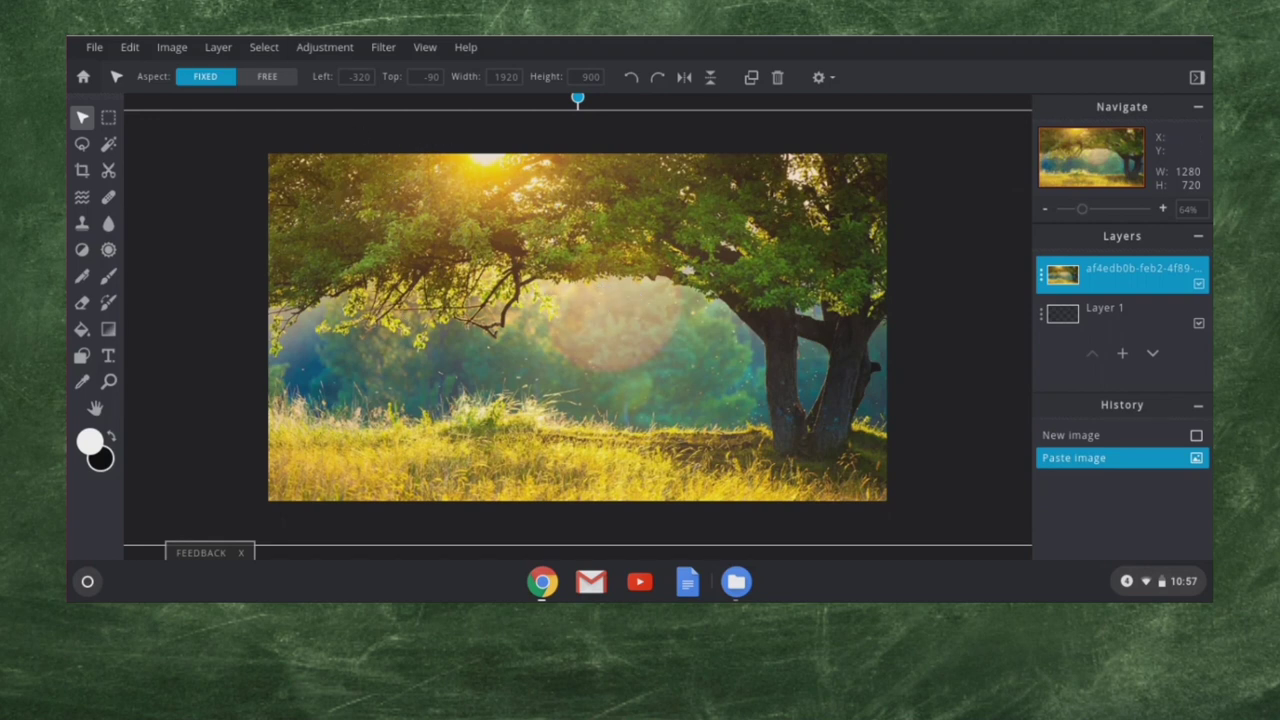
Switch to the white horse PNG image results and compare the backgrounds of the clipart.info and toppng.com walking horse previews.
{"action": "key", "text": "alt+Tab"}
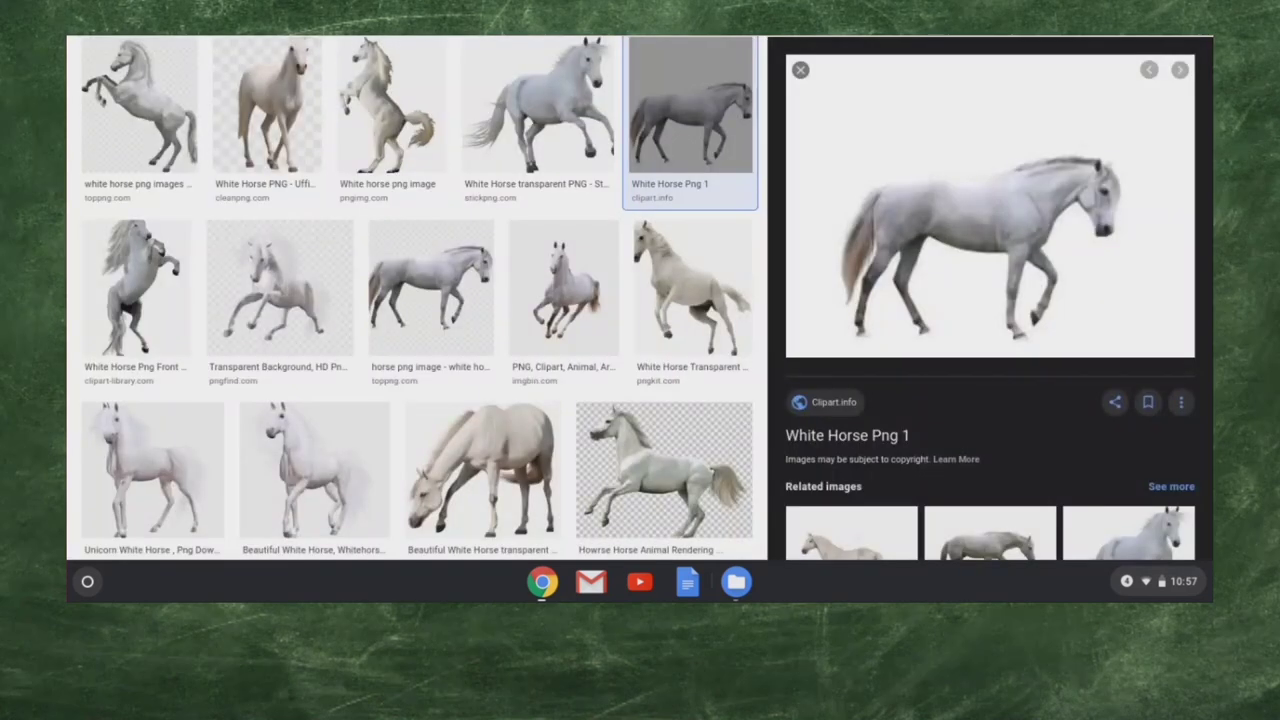
{"action": "scroll", "coordinate": [625, 135], "scroll_direction": "up", "scroll_amount": 3}
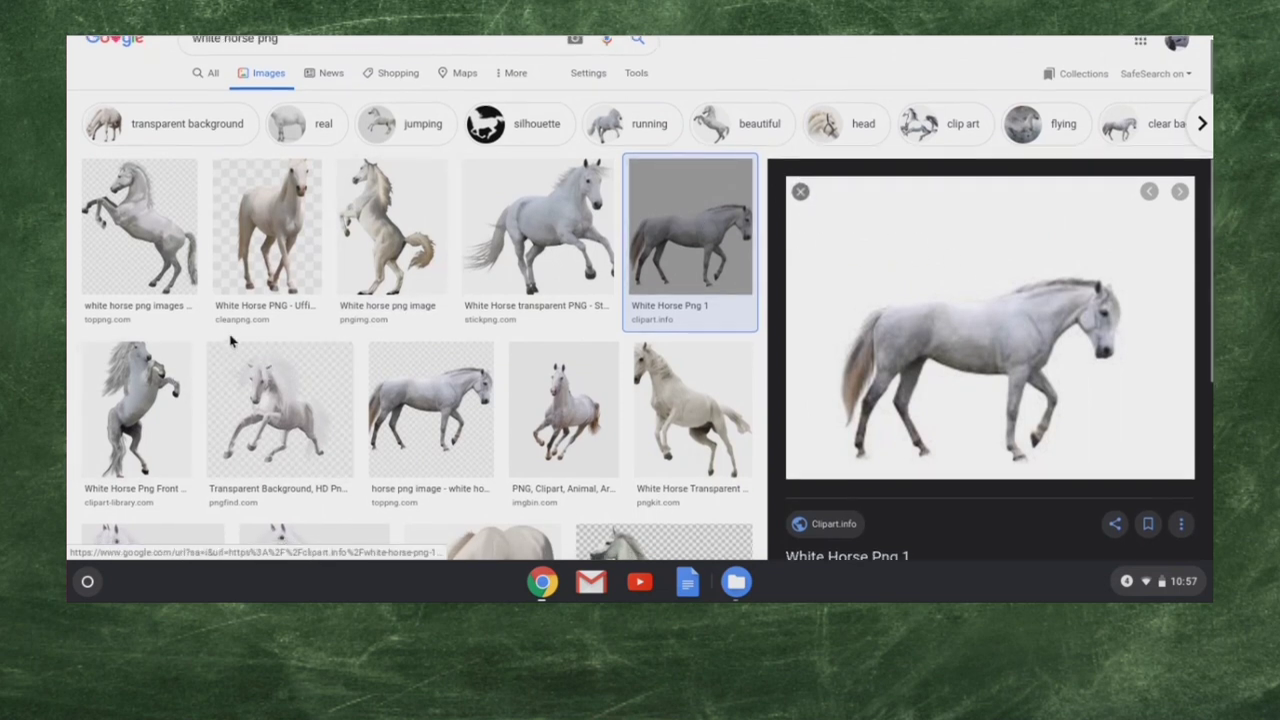
{"action": "scroll", "coordinate": [300, 400], "scroll_direction": "down", "scroll_amount": 1}
{"action": "left_click", "coordinate": [438, 378]}
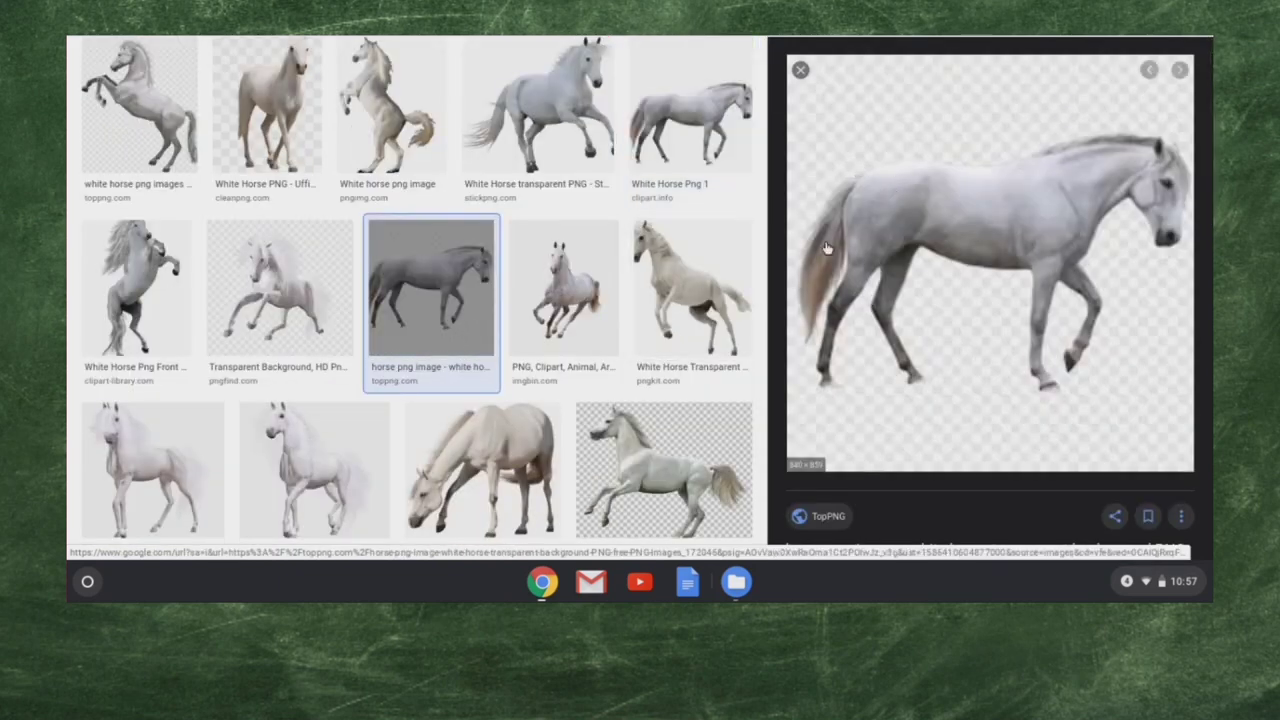
{"action": "scroll", "coordinate": [468, 256], "scroll_direction": "up", "scroll_amount": 1}
{"action": "scroll", "coordinate": [462, 252], "scroll_direction": "up", "scroll_amount": 1}
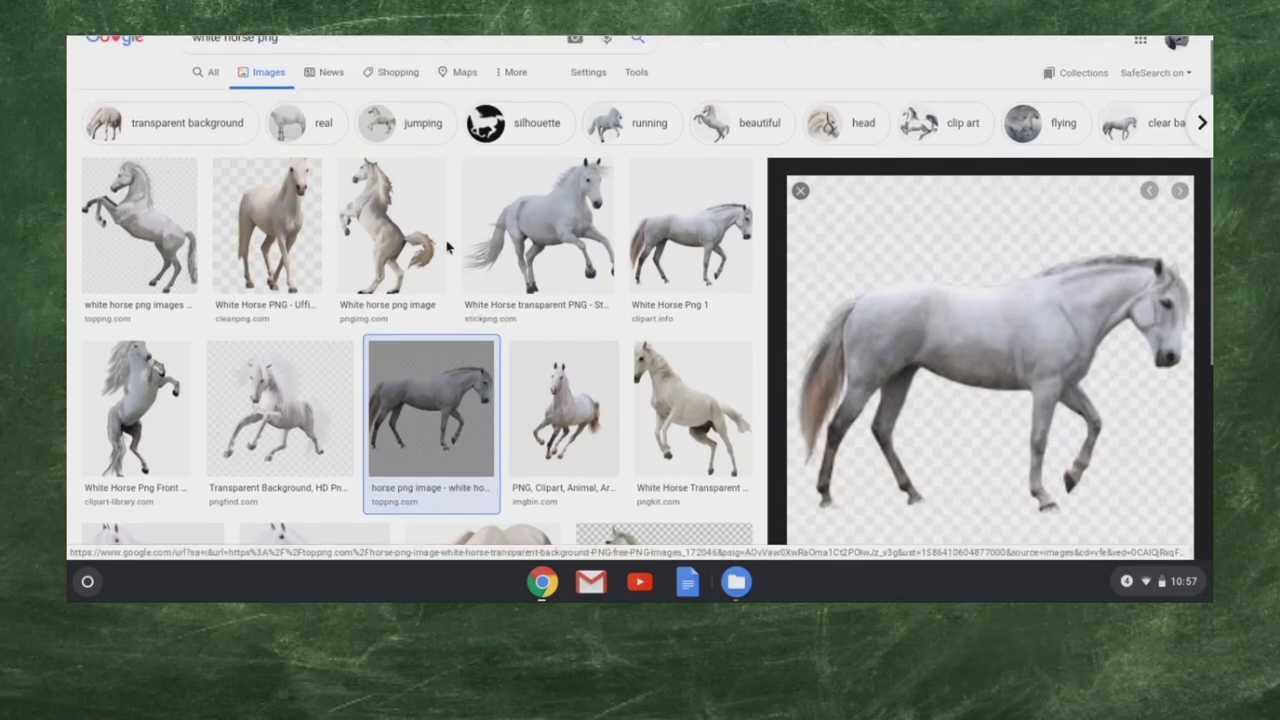
{"action": "scroll", "coordinate": [430, 250], "scroll_direction": "up", "scroll_amount": 1}
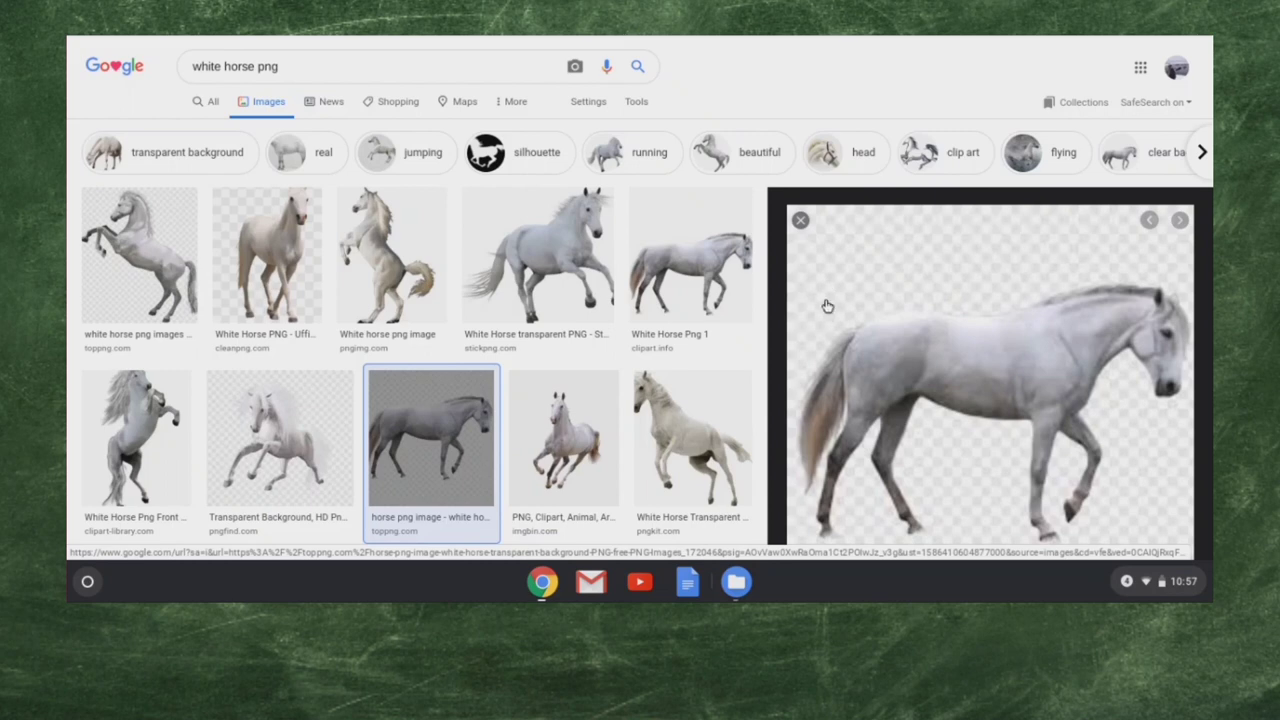
{"action": "left_click", "coordinate": [709, 276]}
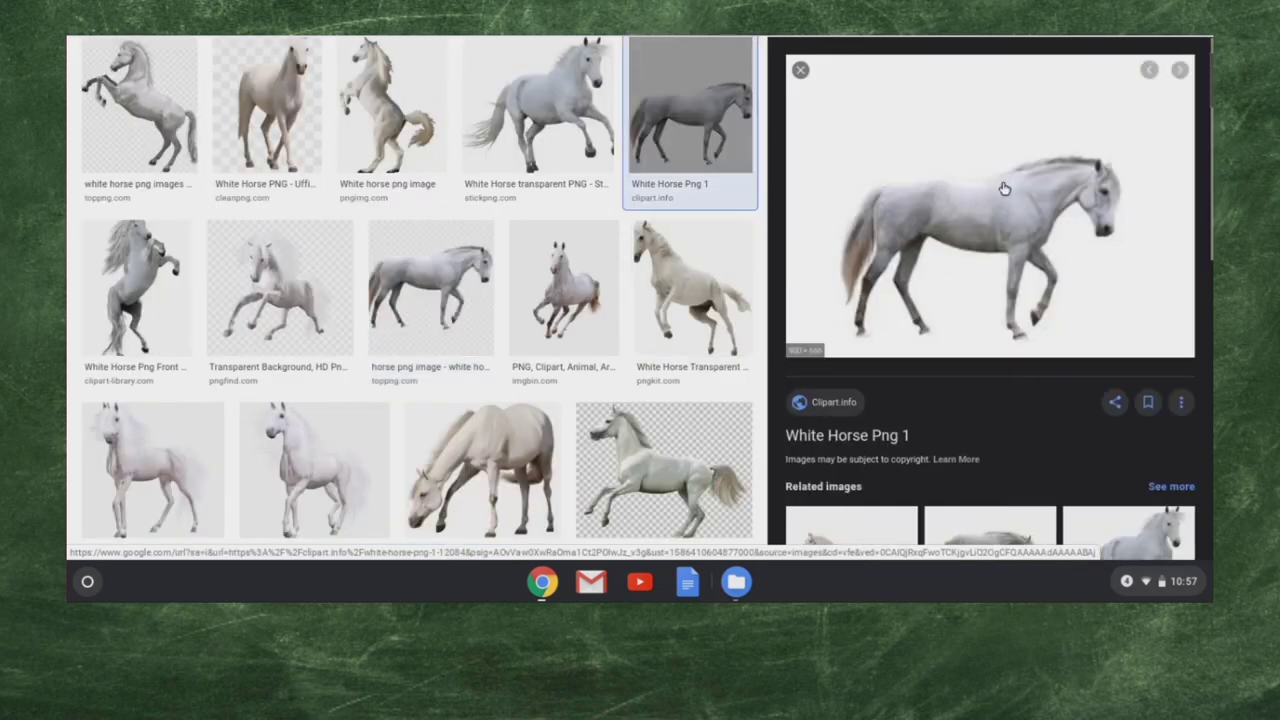
{"action": "left_click", "coordinate": [411, 291]}
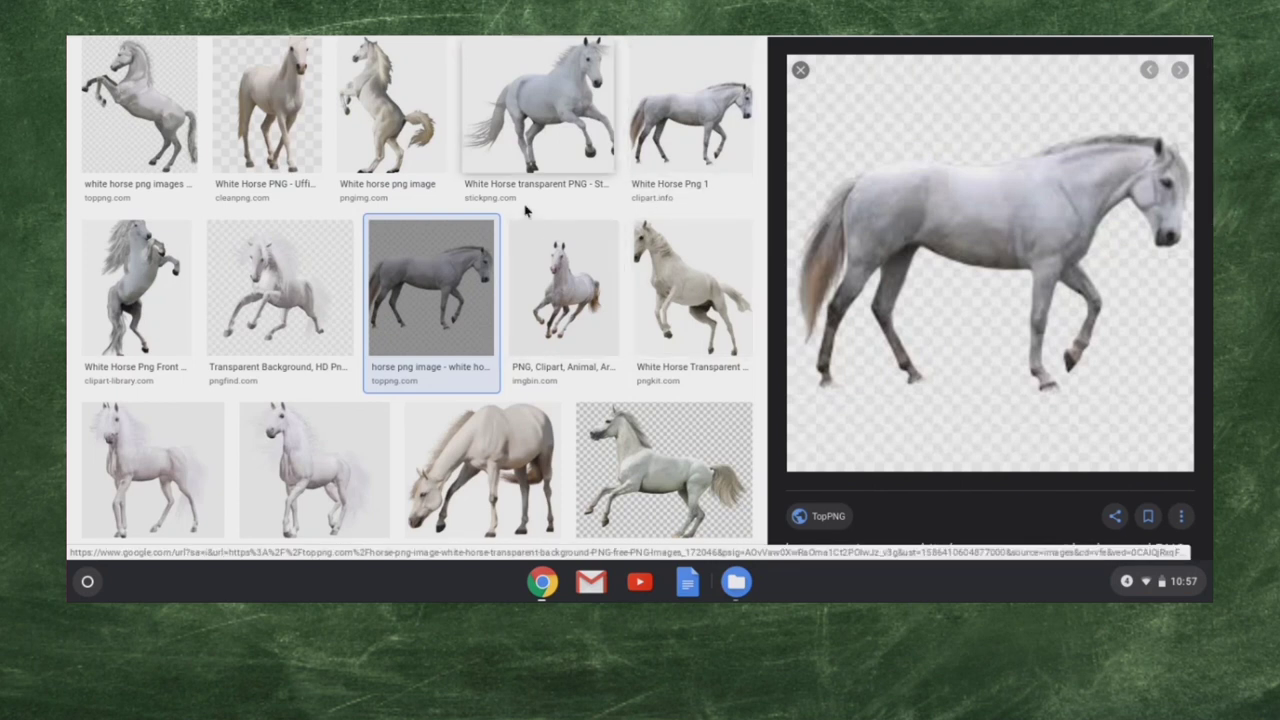
{"action": "scroll", "coordinate": [526, 209], "scroll_direction": "up", "scroll_amount": 1}
{"action": "scroll", "coordinate": [526, 209], "scroll_direction": "up", "scroll_amount": 1}
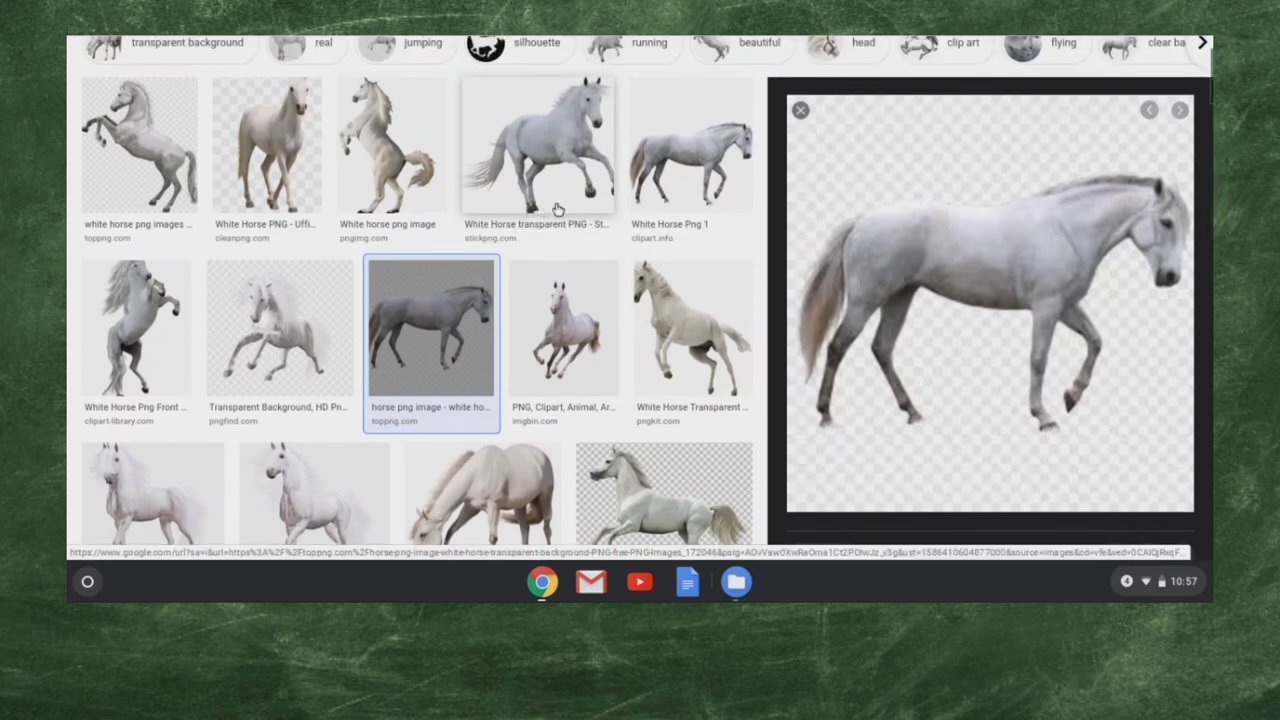
{"action": "left_click", "coordinate": [680, 150]}
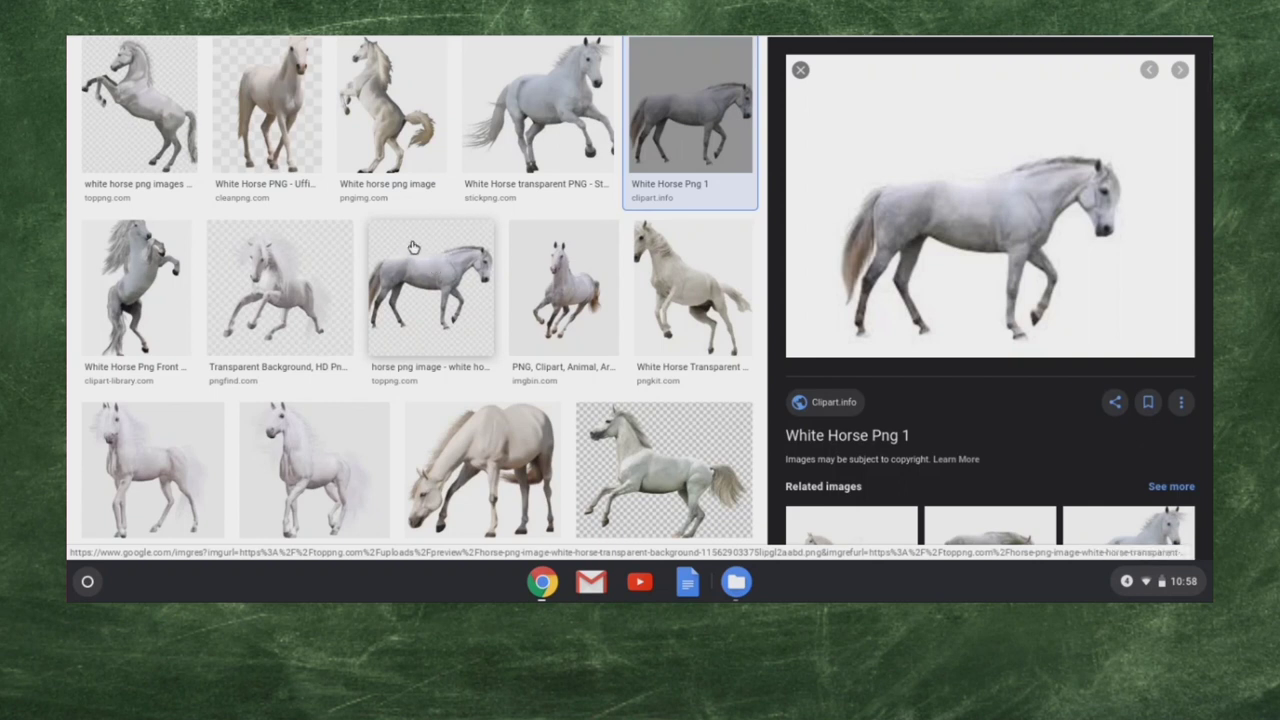
{"action": "left_click", "coordinate": [415, 247]}
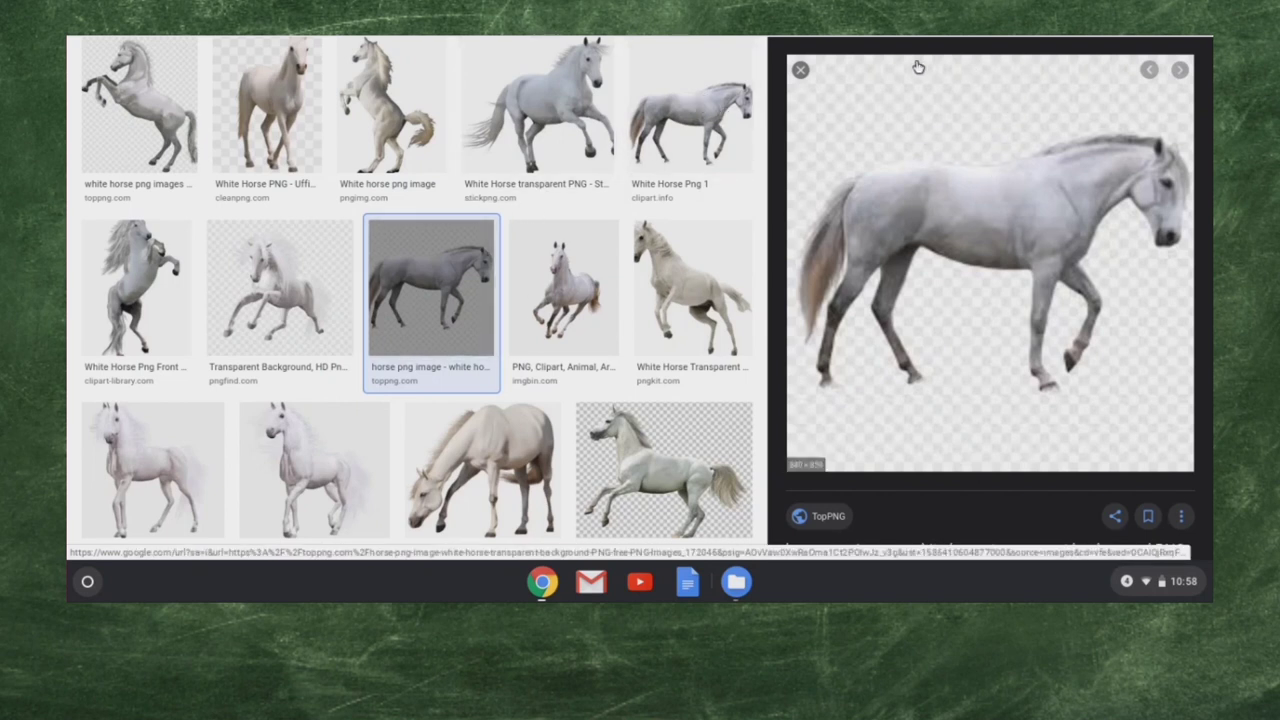
Run a Google reverse image search on the clipart.info "White Horse Png 1" picture.
{"action": "left_click", "coordinate": [701, 108]}
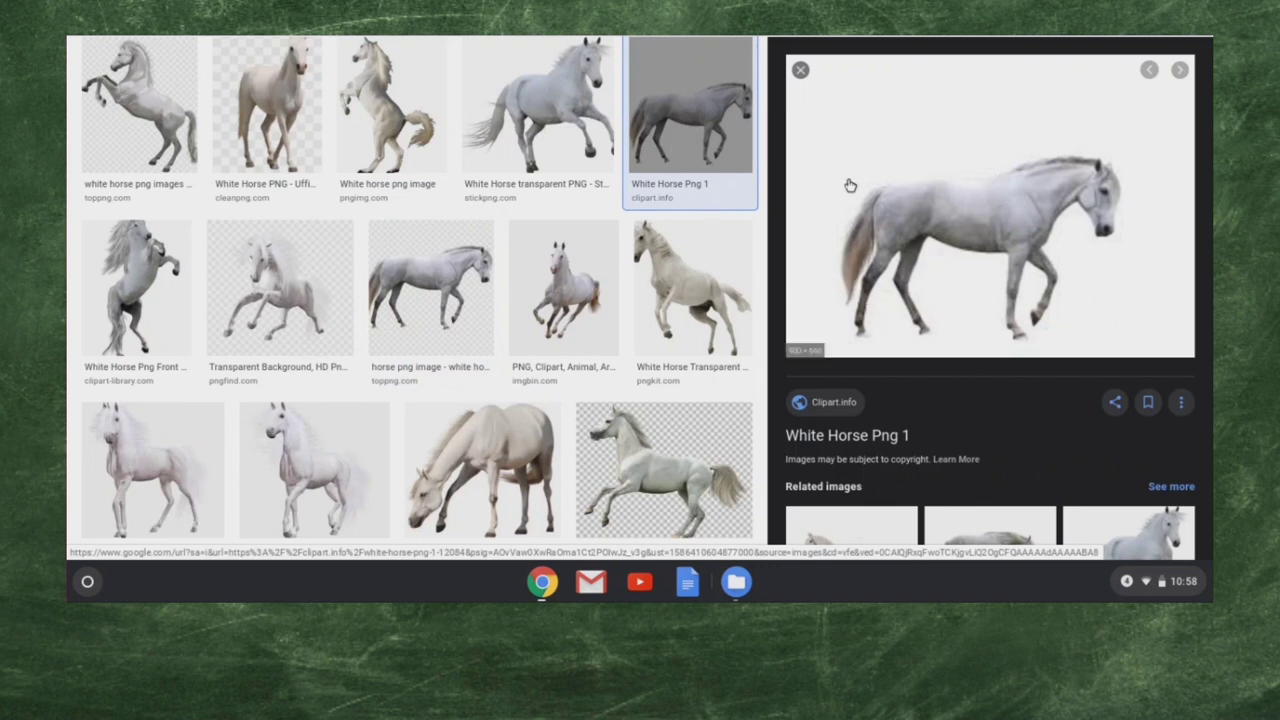
{"action": "right_click", "coordinate": [885, 128]}
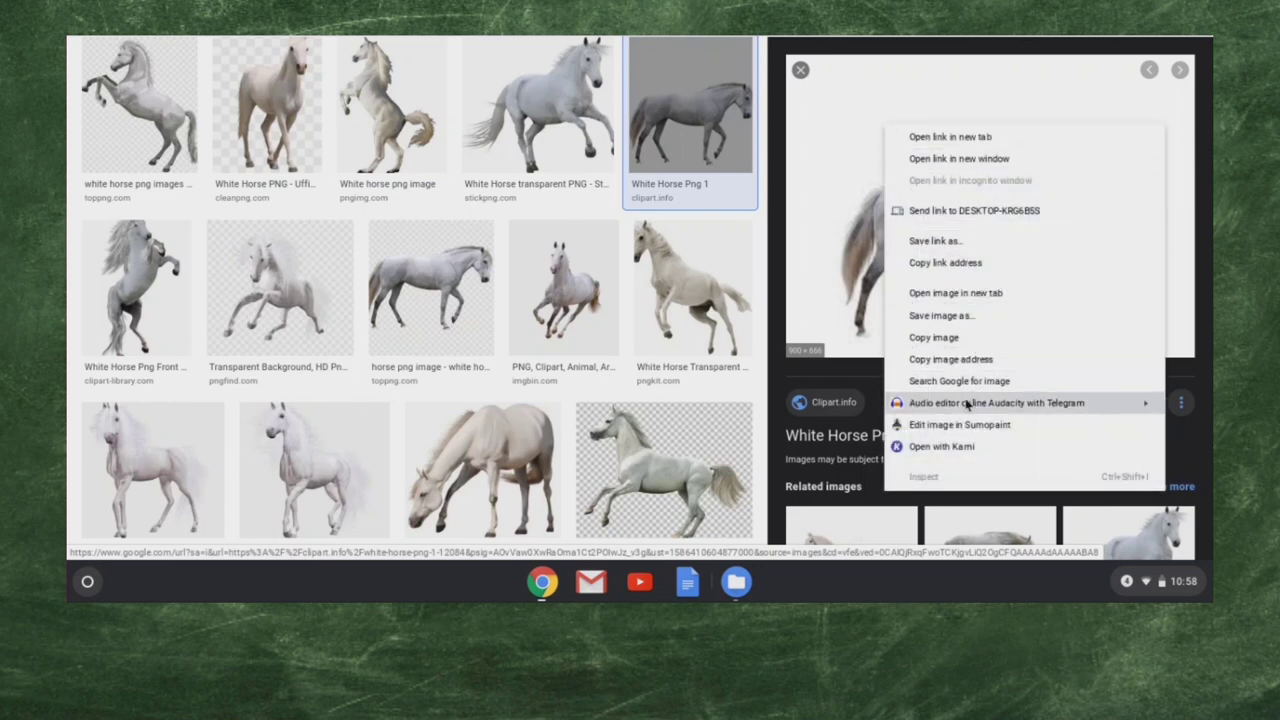
{"action": "mouse_move", "coordinate": [967, 400]}
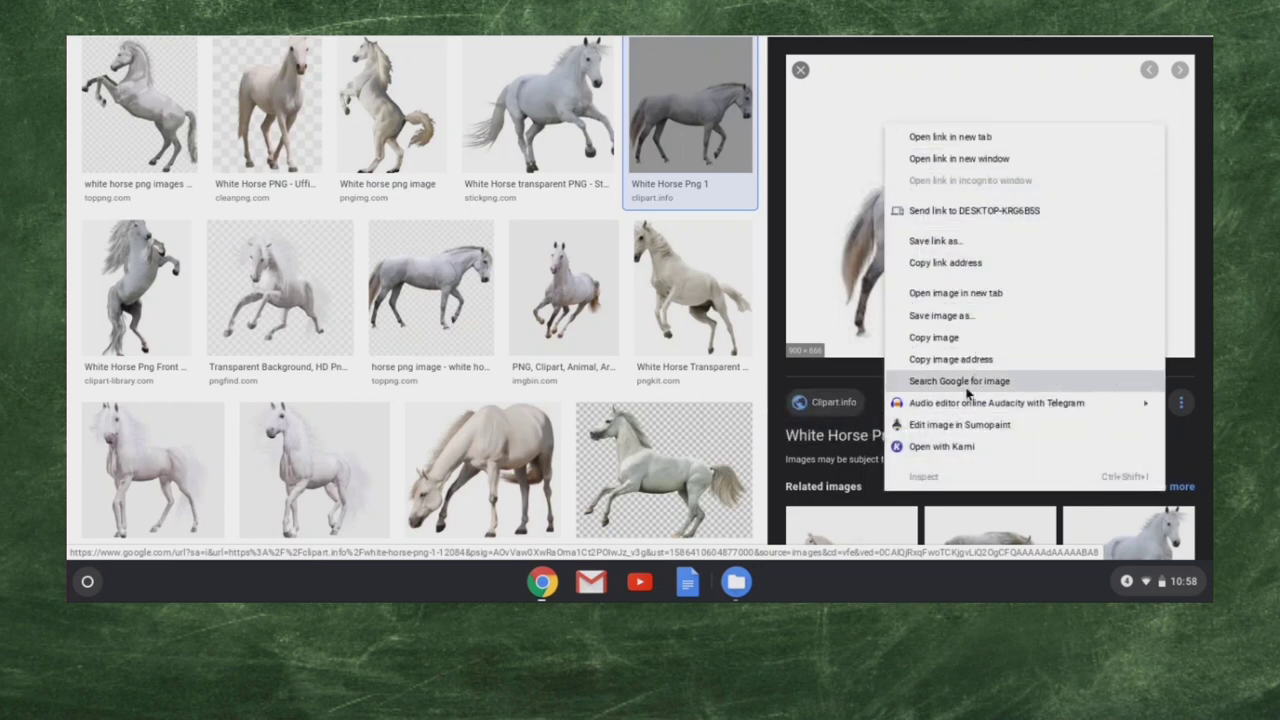
{"action": "left_click", "coordinate": [966, 385]}
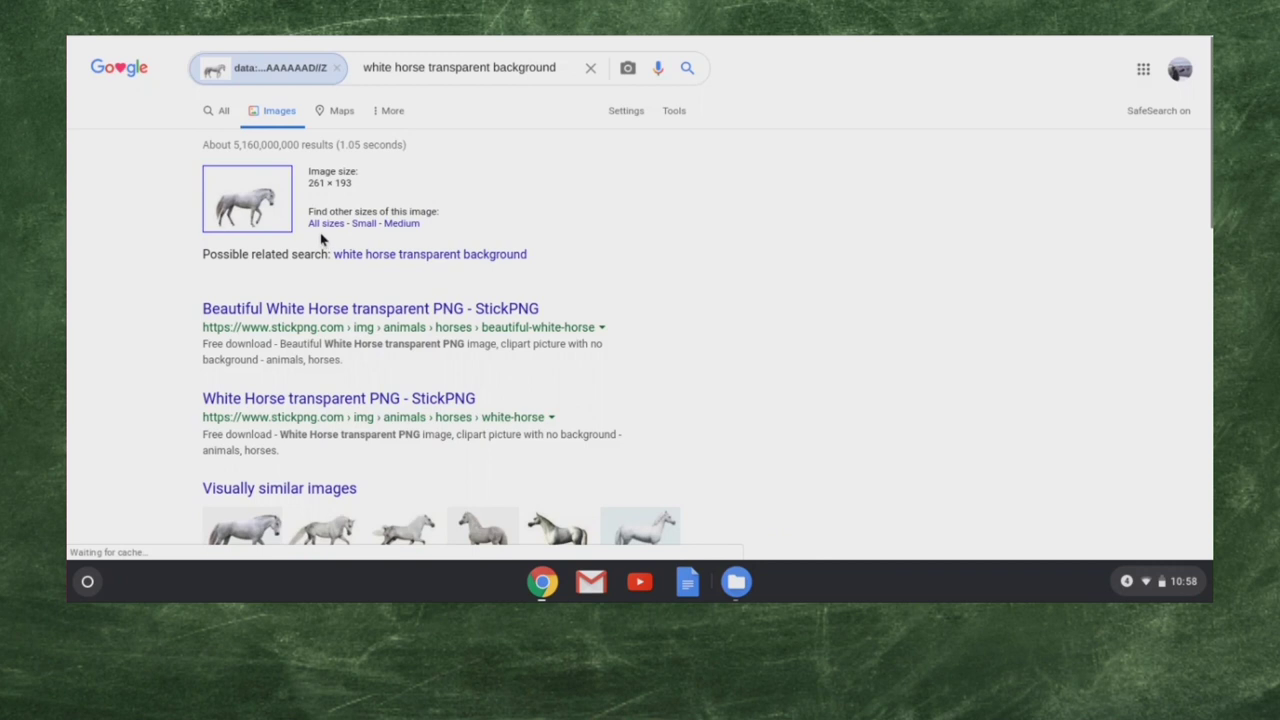
Show the medium-size versions of the white horse picture and copy the 900 × 666 "Png Background Download Photo" result.
{"action": "left_click", "coordinate": [400, 224]}
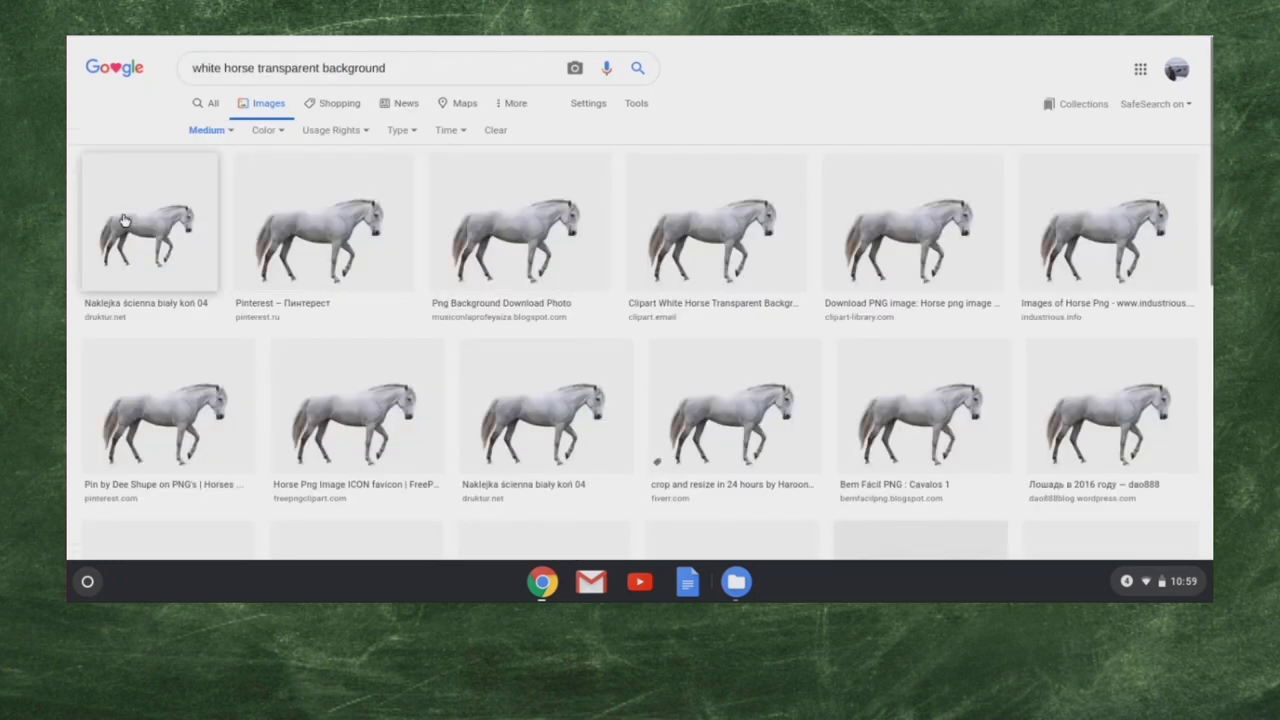
{"action": "left_click", "coordinate": [509, 220]}
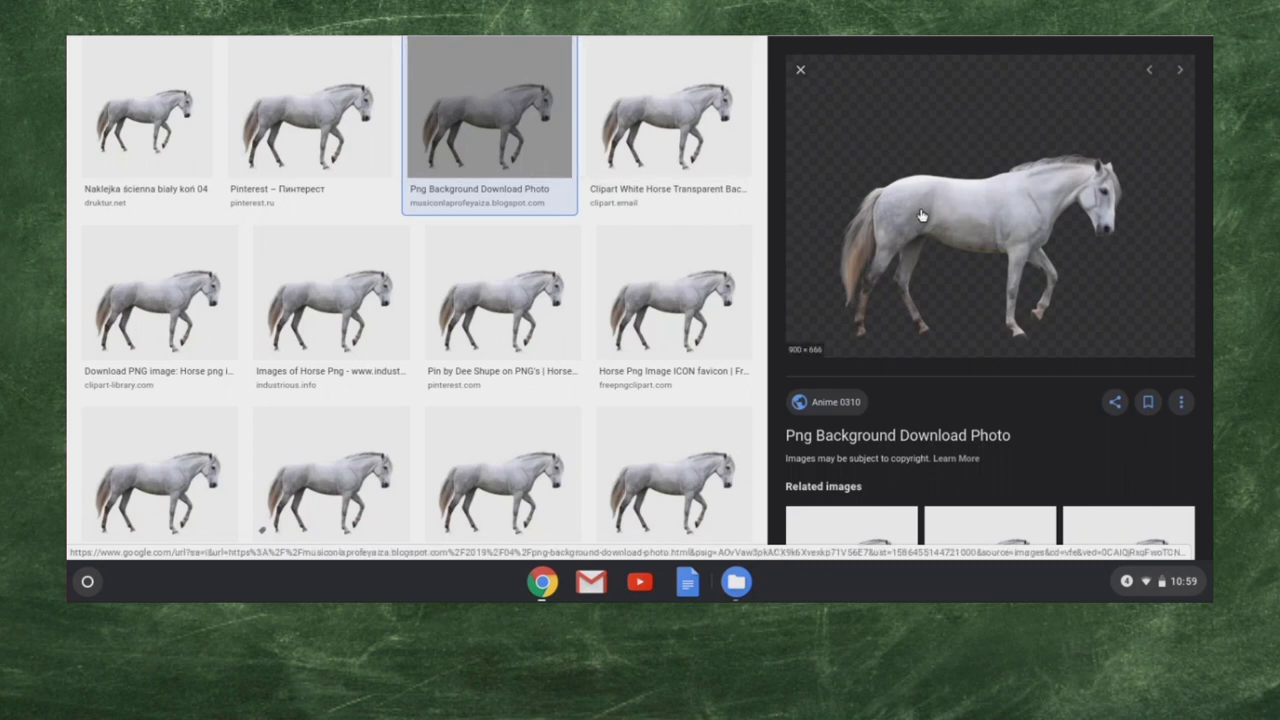
{"action": "right_click", "coordinate": [929, 147]}
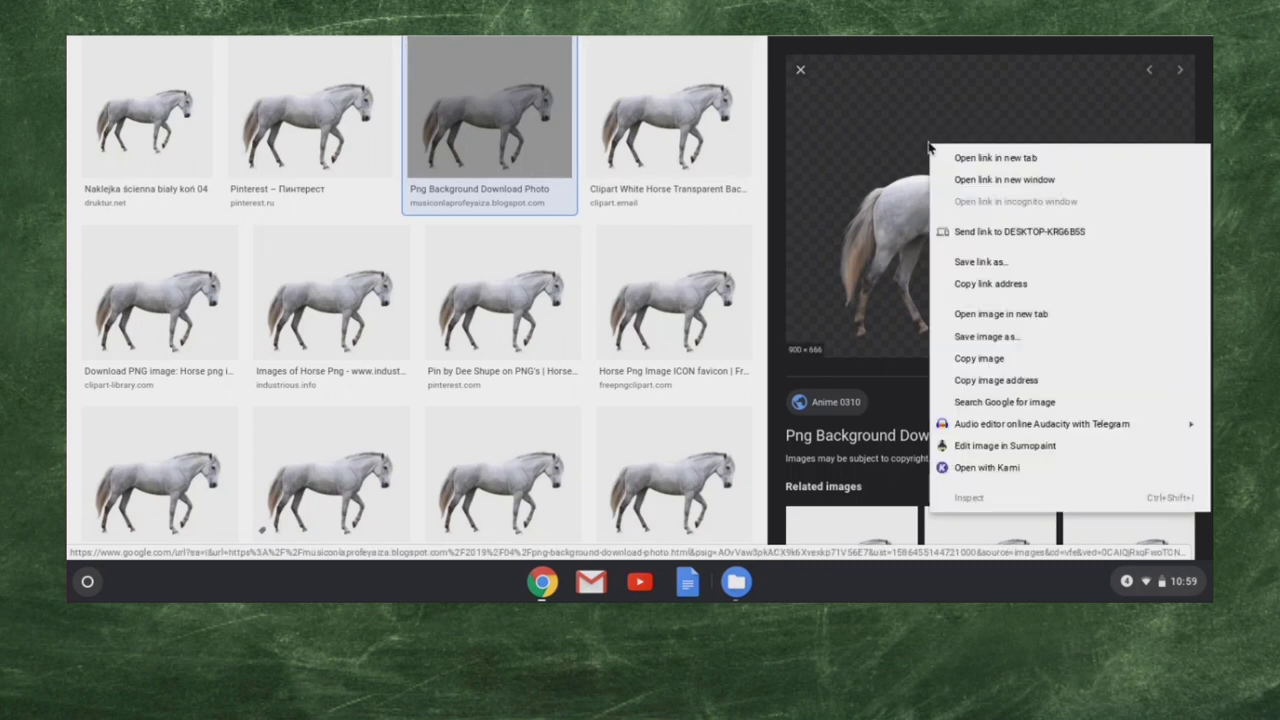
{"action": "left_click", "coordinate": [979, 358]}
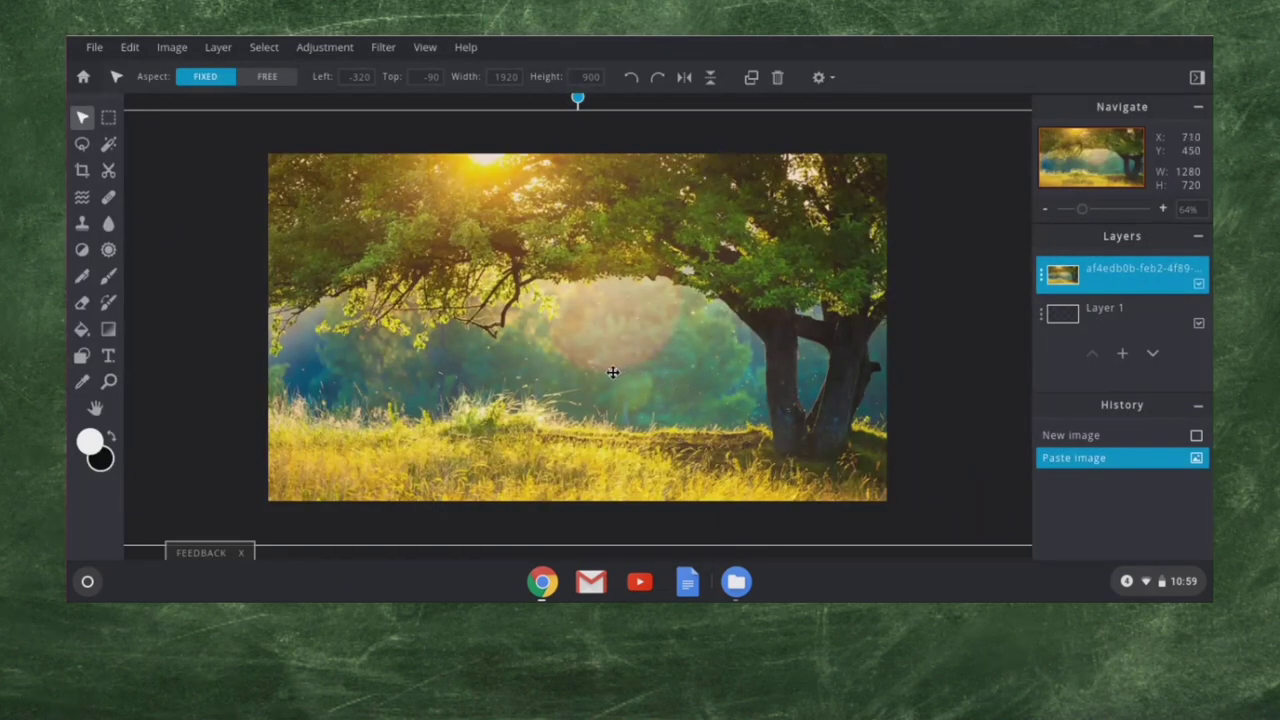
Switch to Pixlr E and paste the copied white horse above the meadow picture as a new layer.
{"action": "key", "text": "ctrl+v"}
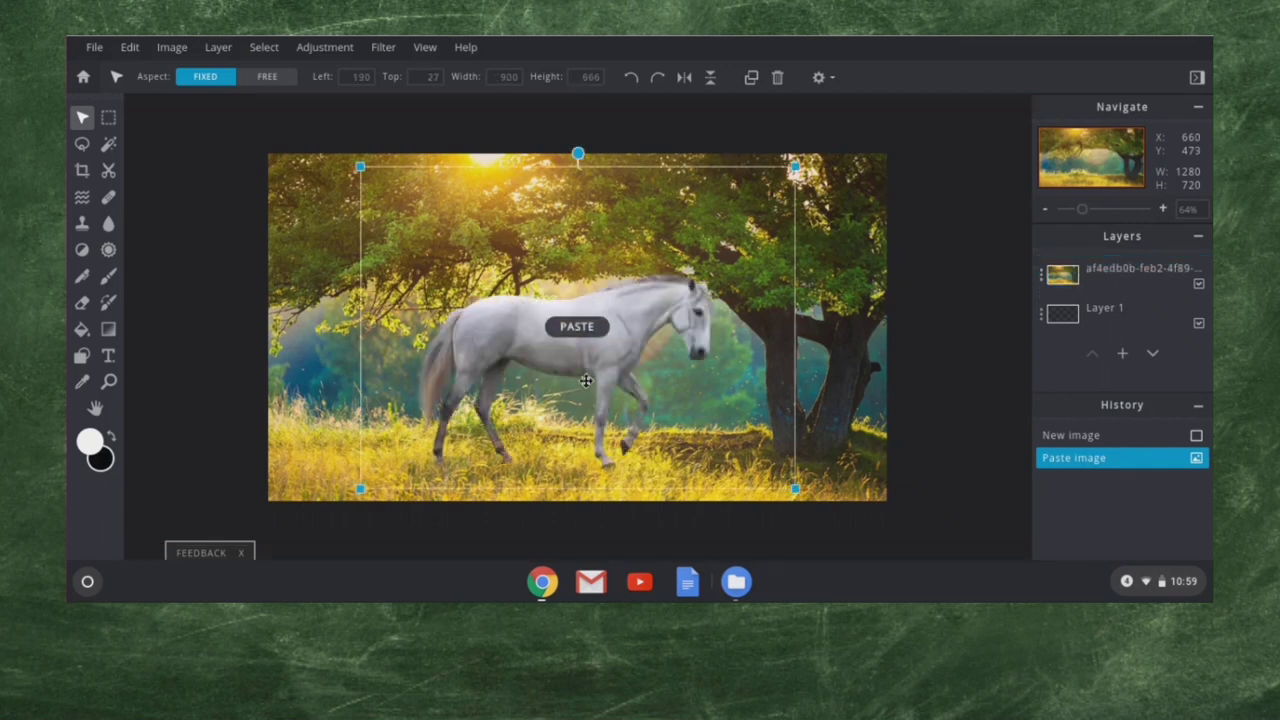
{"action": "left_click", "coordinate": [132, 50]}
{"action": "left_click", "coordinate": [475, 186]}
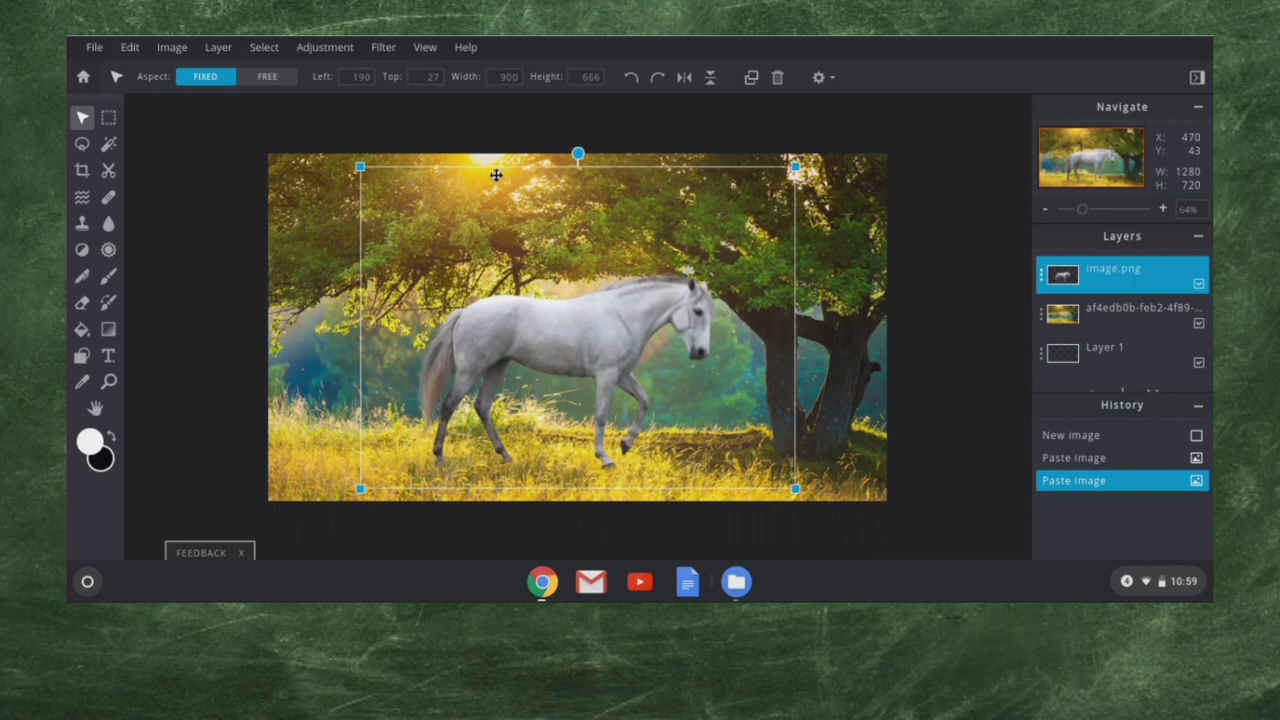
Scale the horse down proportionally to about 802 × 593 px and move it into the left half of the meadow.
{"action": "key", "text": "shift"}
{"action": "left_click_drag", "start_coordinate": [795, 167], "coordinate": [783, 176]}
{"action": "left_click_drag", "start_coordinate": [787, 278], "coordinate": [750, 234]}
{"action": "left_click_drag", "start_coordinate": [590, 358], "coordinate": [514, 363]}
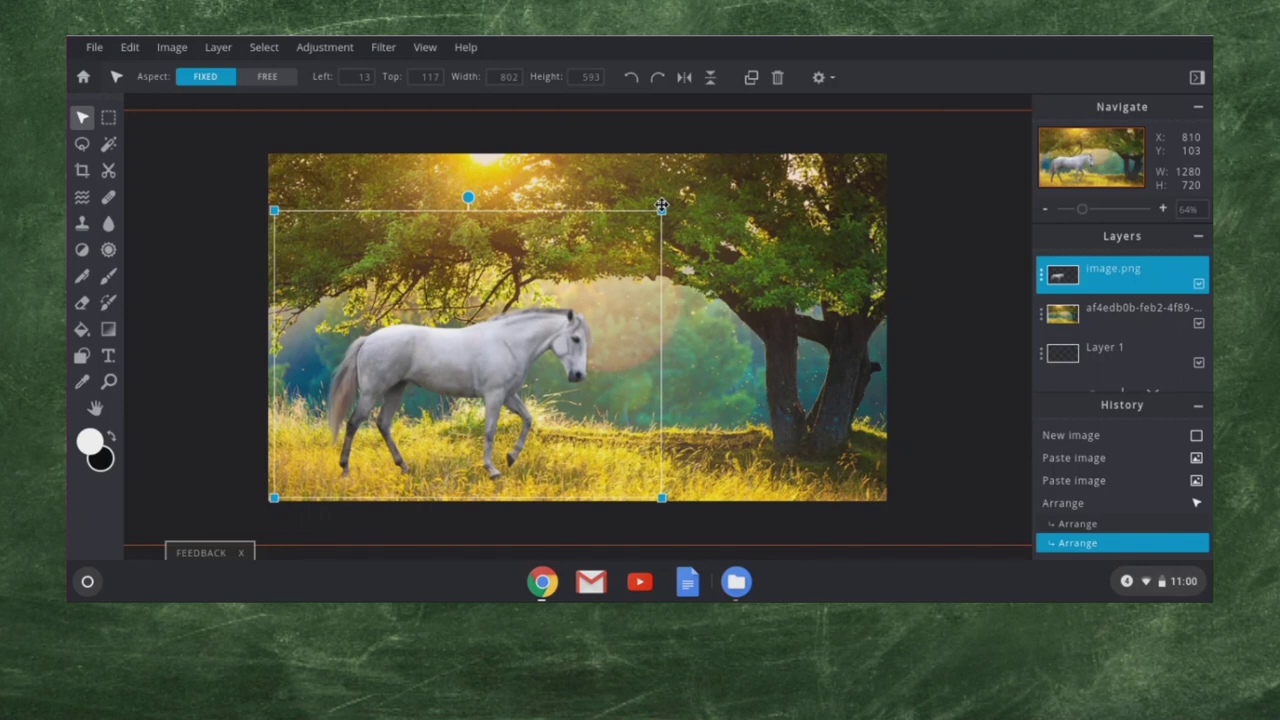
Try the free and fixed aspect options, and enlarge the horse proportionally to about 849 × 628 px.
{"action": "key", "text": "shift"}
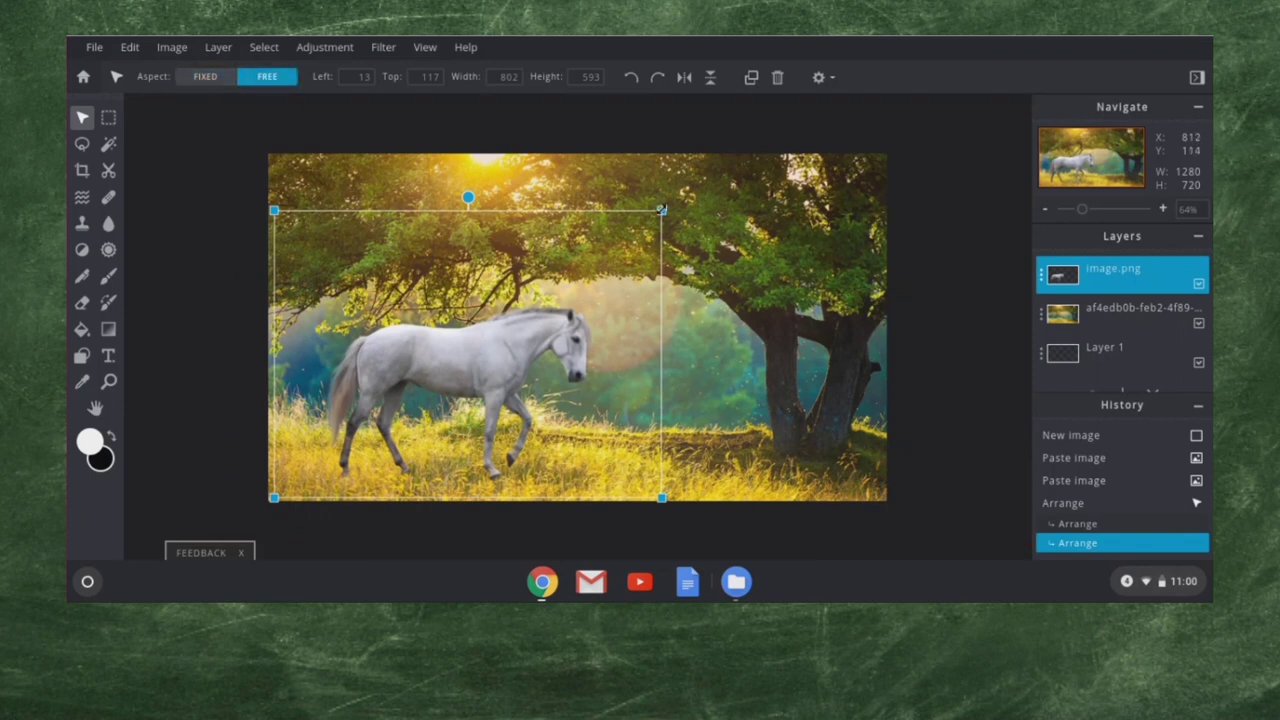
{"action": "left_click", "coordinate": [206, 82]}
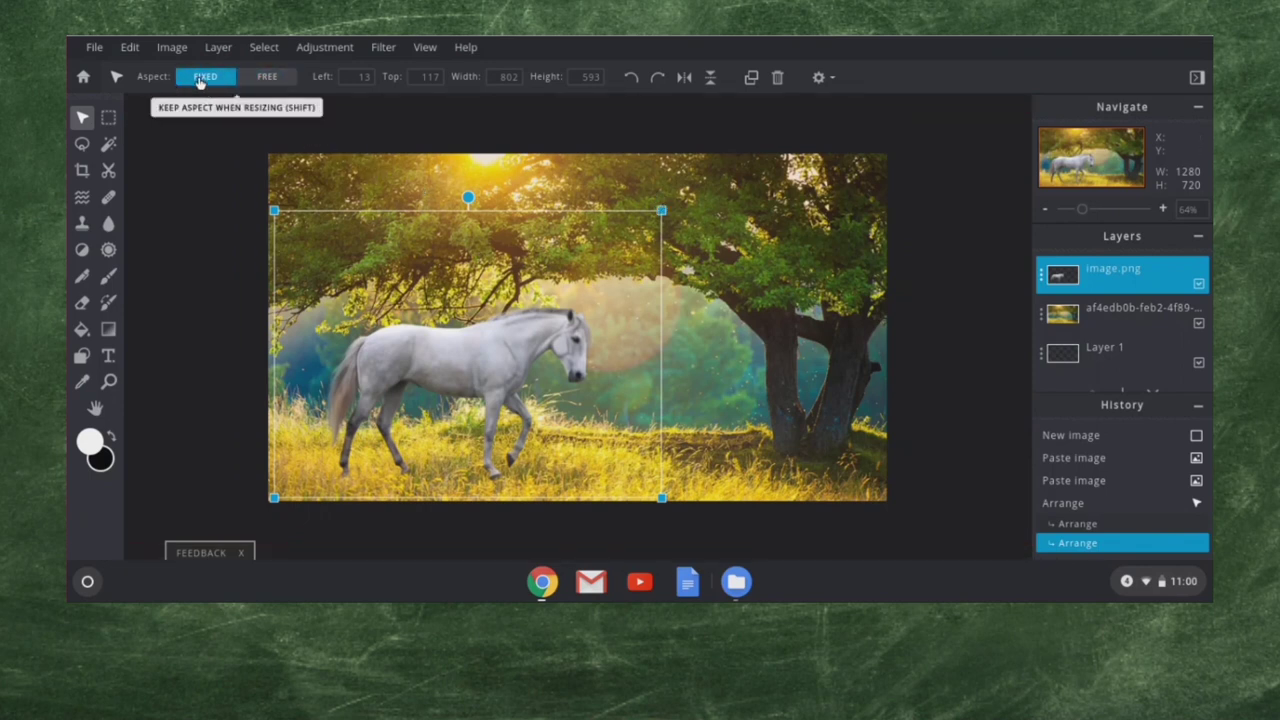
{"action": "left_click", "coordinate": [268, 78]}
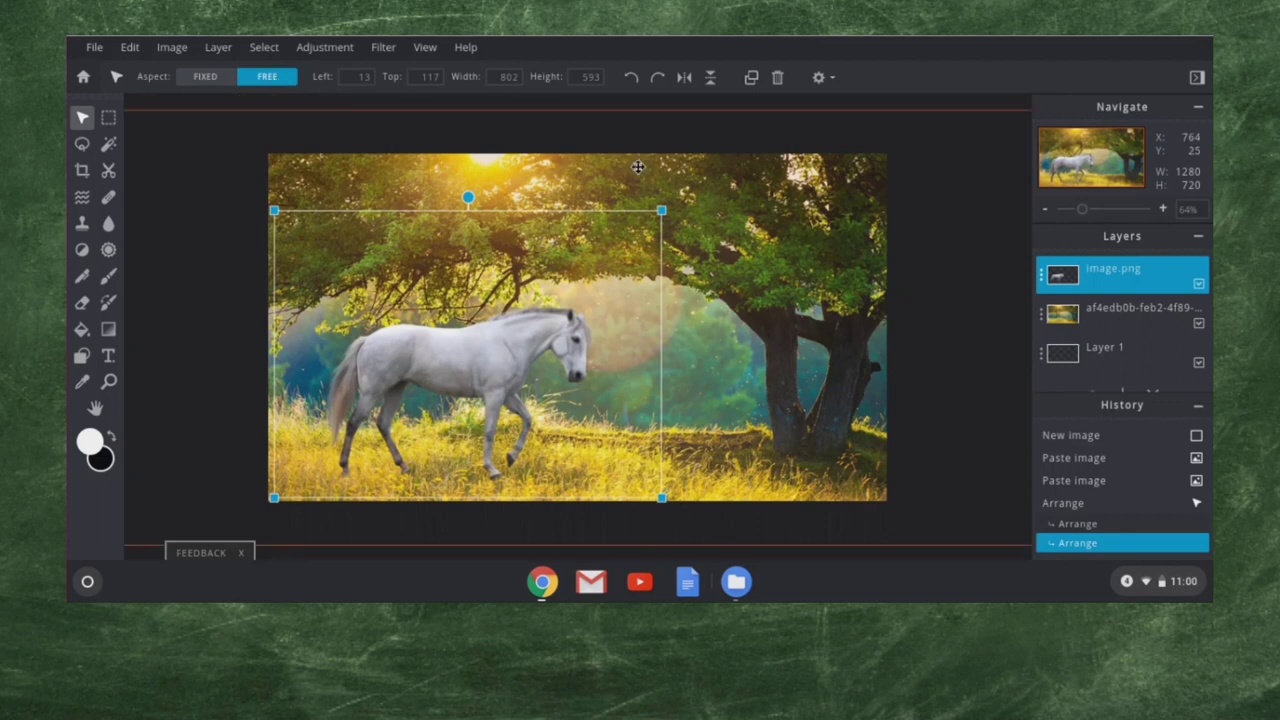
{"action": "left_click_drag", "start_coordinate": [662, 210], "coordinate": [684, 192]}
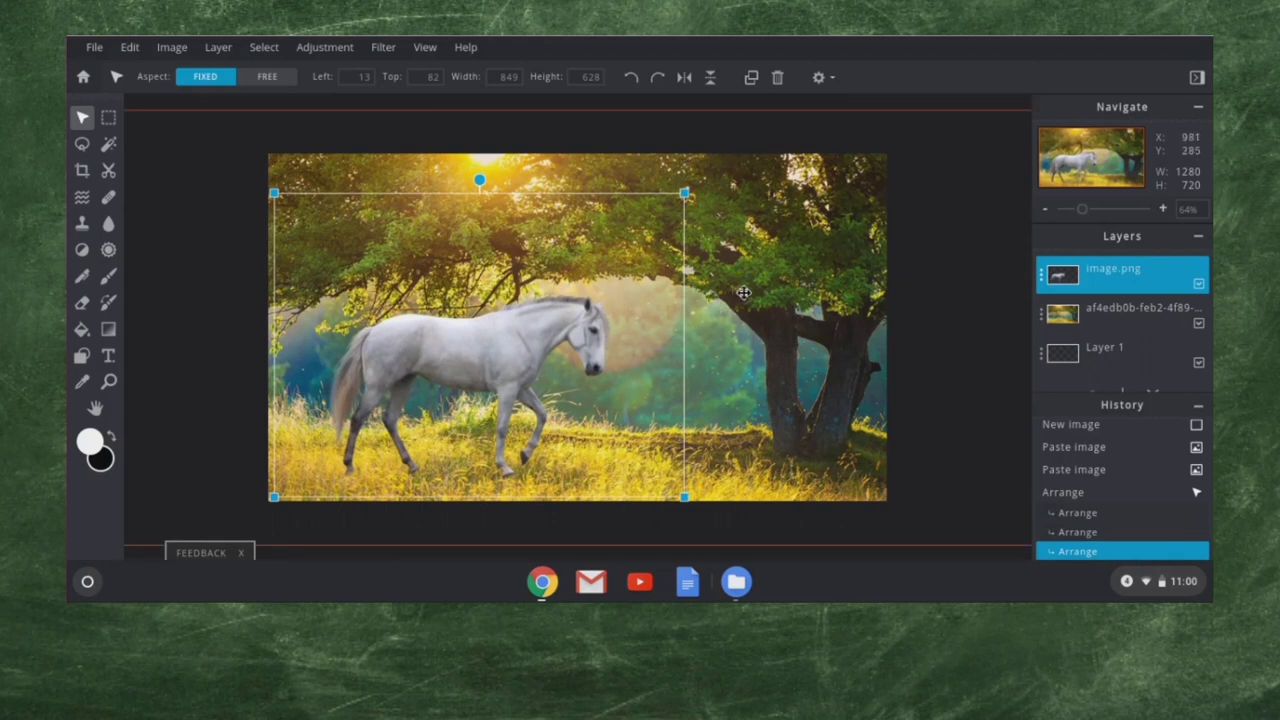
{"action": "left_click", "coordinate": [961, 279]}
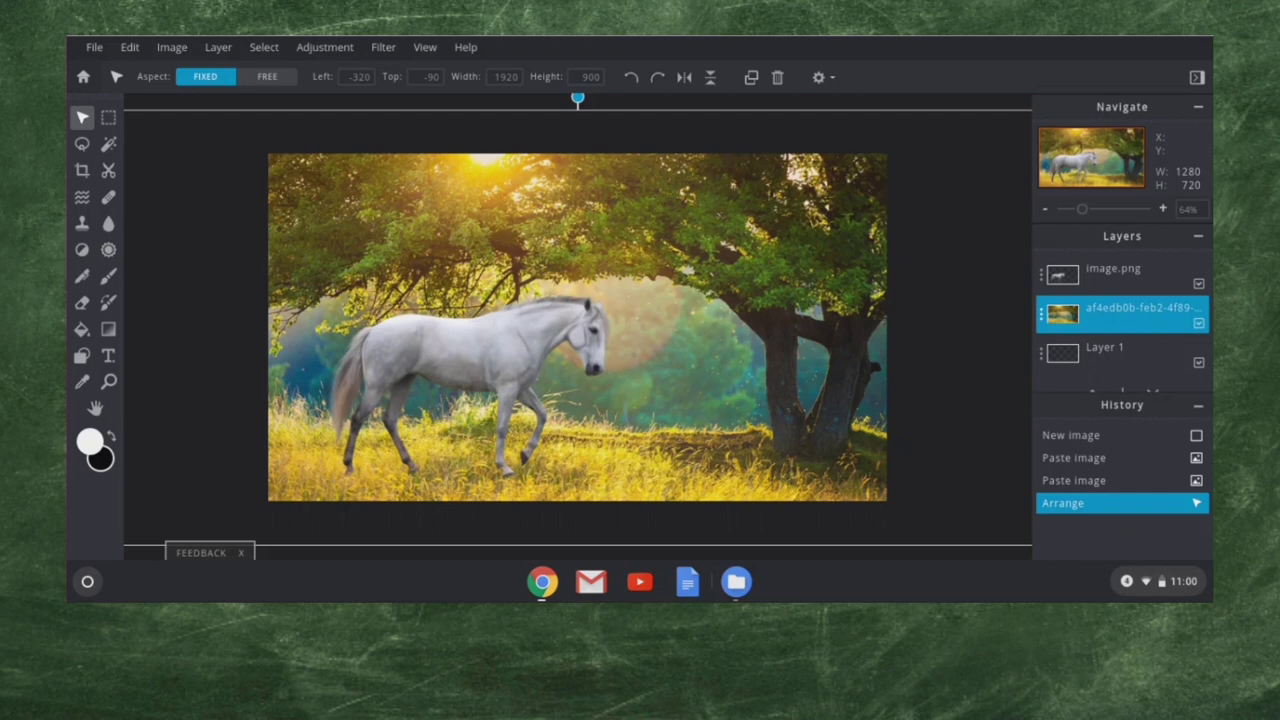
Switch to the zebra PNG image results and copy the Steam Community picture of the walking zebra.
{"action": "key", "text": "alt+Tab"}
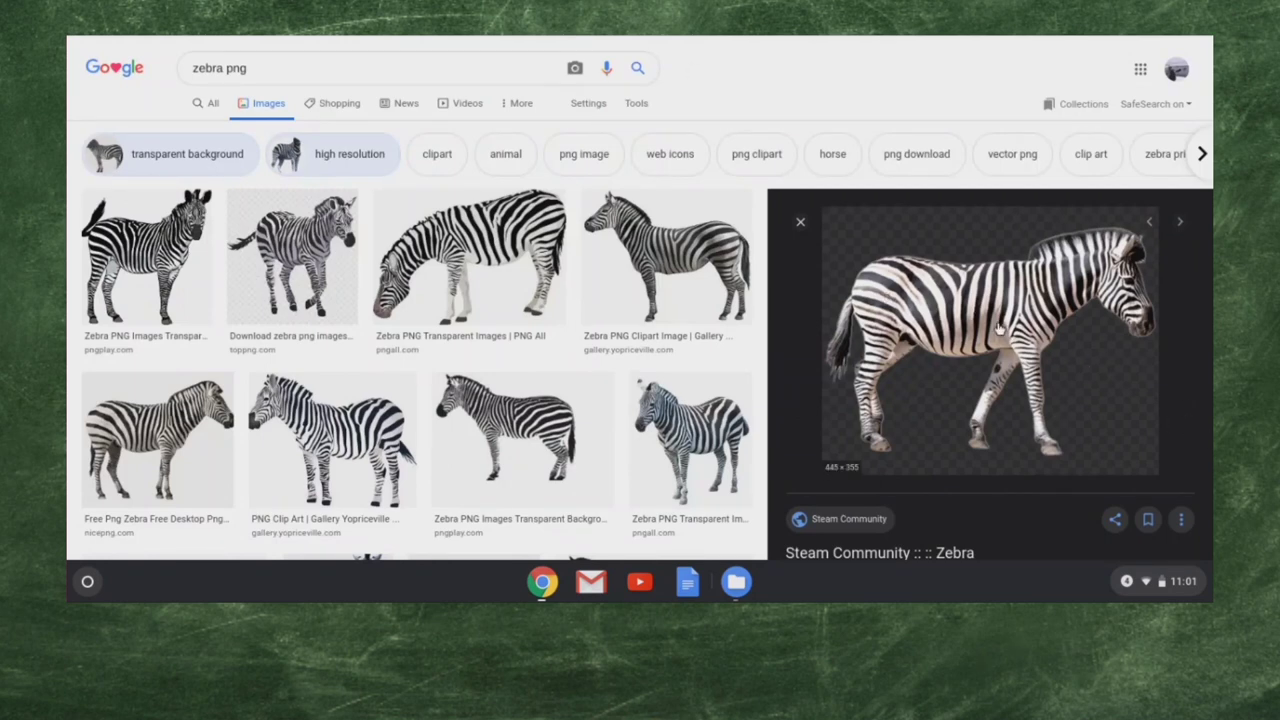
{"action": "right_click", "coordinate": [936, 260]}
{"action": "left_click", "coordinate": [770, 414]}
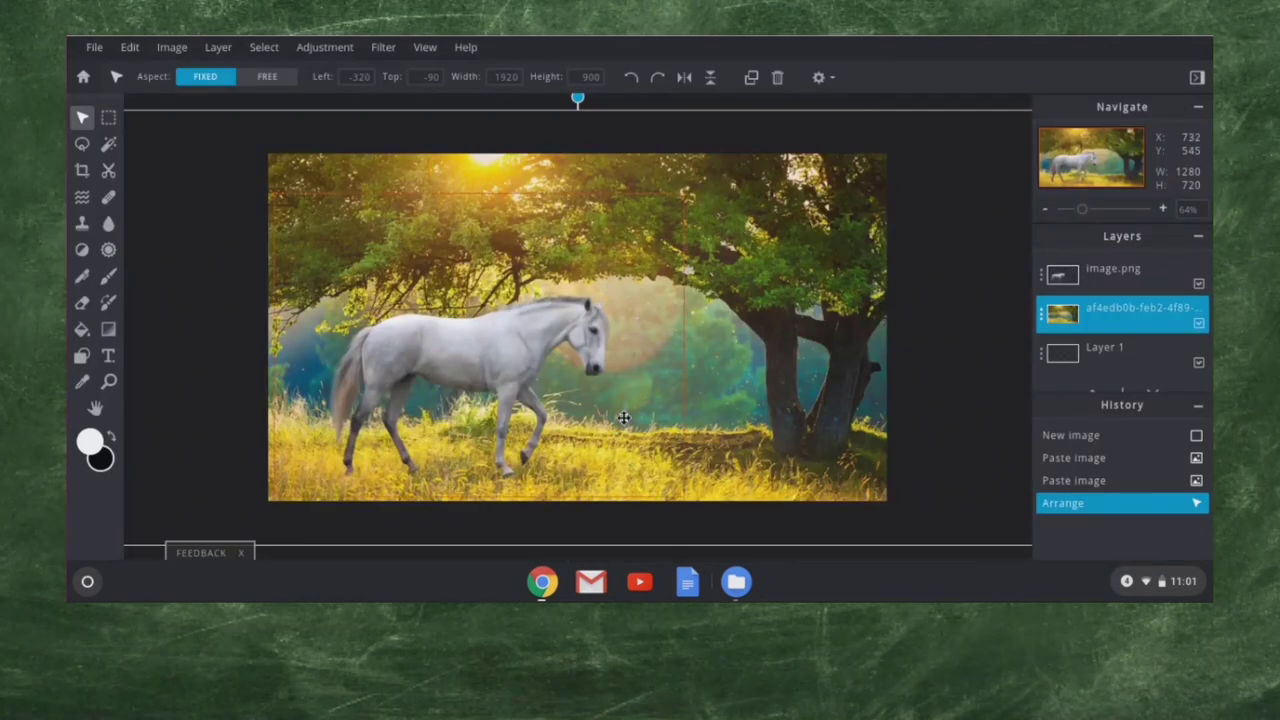
Return to Pixlr E, paste the zebra as a new layer and move it over the white horse.
{"action": "key", "text": "ctrl+v"}
{"action": "left_click_drag", "start_coordinate": [593, 290], "coordinate": [738, 339]}
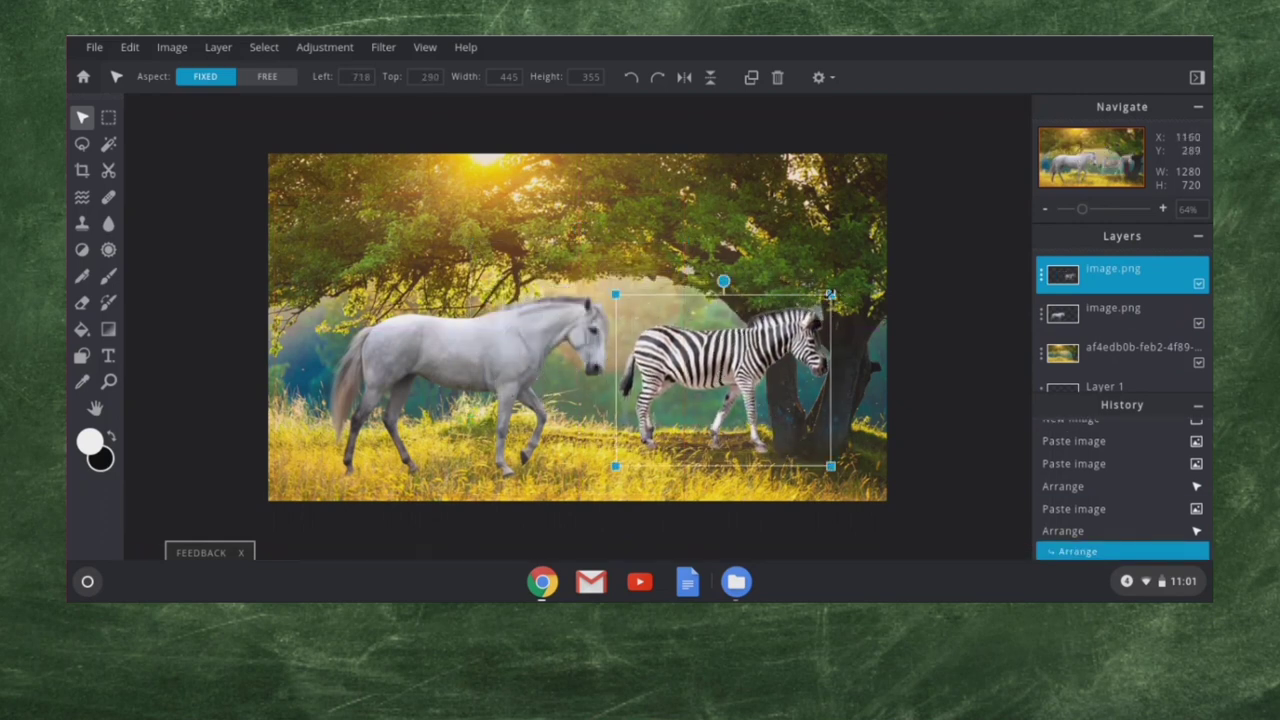
{"action": "left_click_drag", "start_coordinate": [738, 373], "coordinate": [482, 368]}
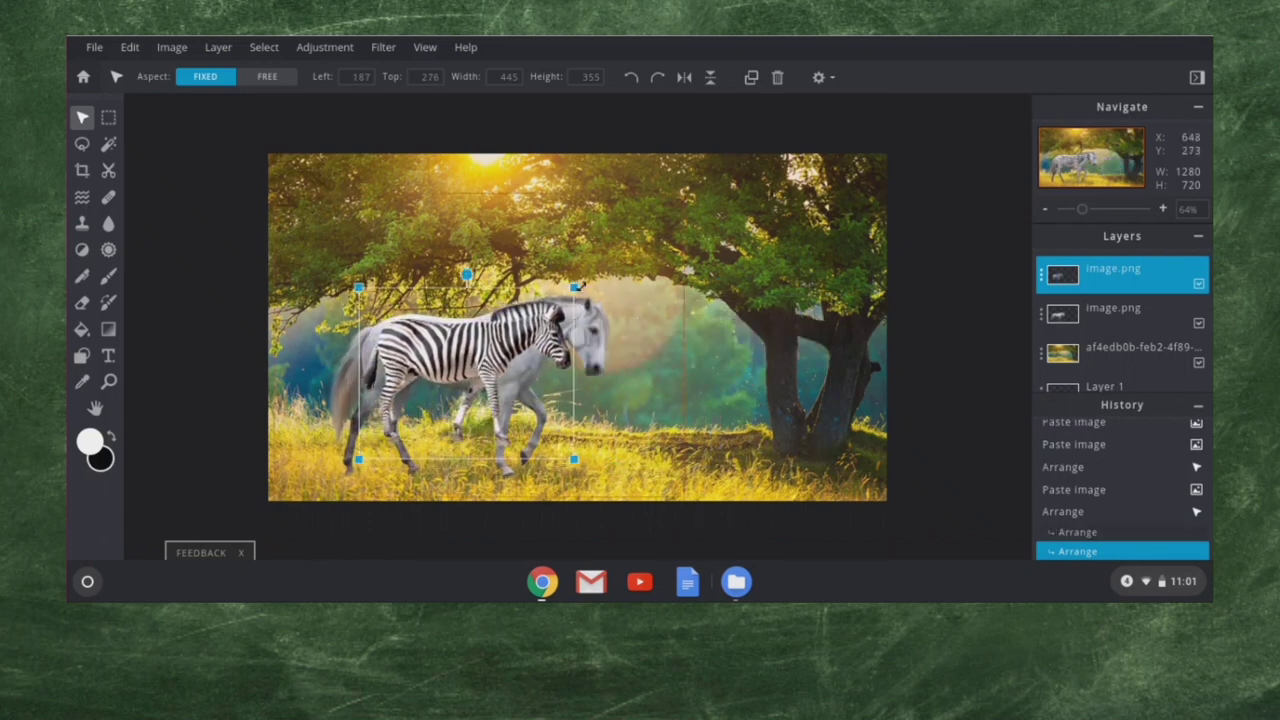
Enlarge the zebra proportionally to about 578 × 461 px and align its body with the horse underneath.
{"action": "left_click_drag", "start_coordinate": [573, 287], "coordinate": [615, 281]}
{"action": "mouse_move", "coordinate": [519, 344]}
{"action": "left_mouse_down"}
{"action": "mouse_move", "coordinate": [479, 344]}
{"action": "mouse_move", "coordinate": [519, 352]}
{"action": "mouse_move", "coordinate": [523, 341]}
{"action": "left_mouse_up"}
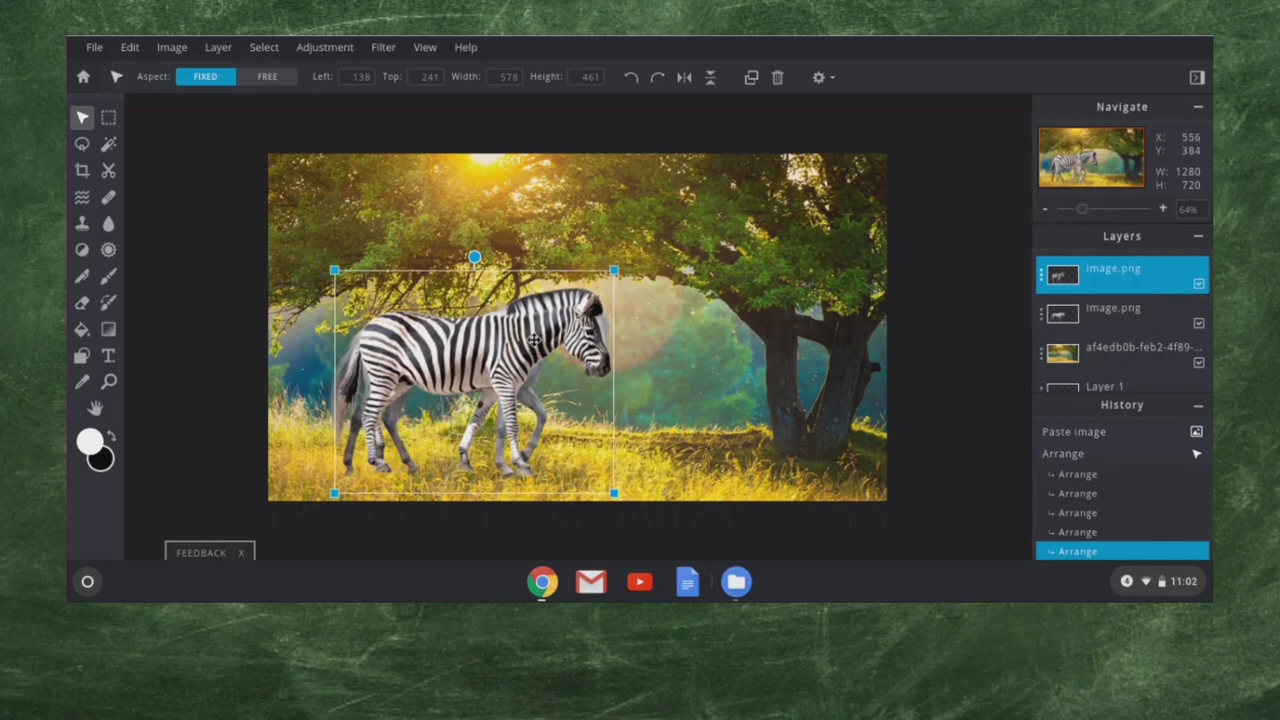
{"action": "mouse_move", "coordinate": [492, 344]}
{"action": "left_mouse_down"}
{"action": "mouse_move", "coordinate": [681, 340]}
{"action": "mouse_move", "coordinate": [465, 348]}
{"action": "mouse_move", "coordinate": [476, 349]}
{"action": "left_mouse_up"}
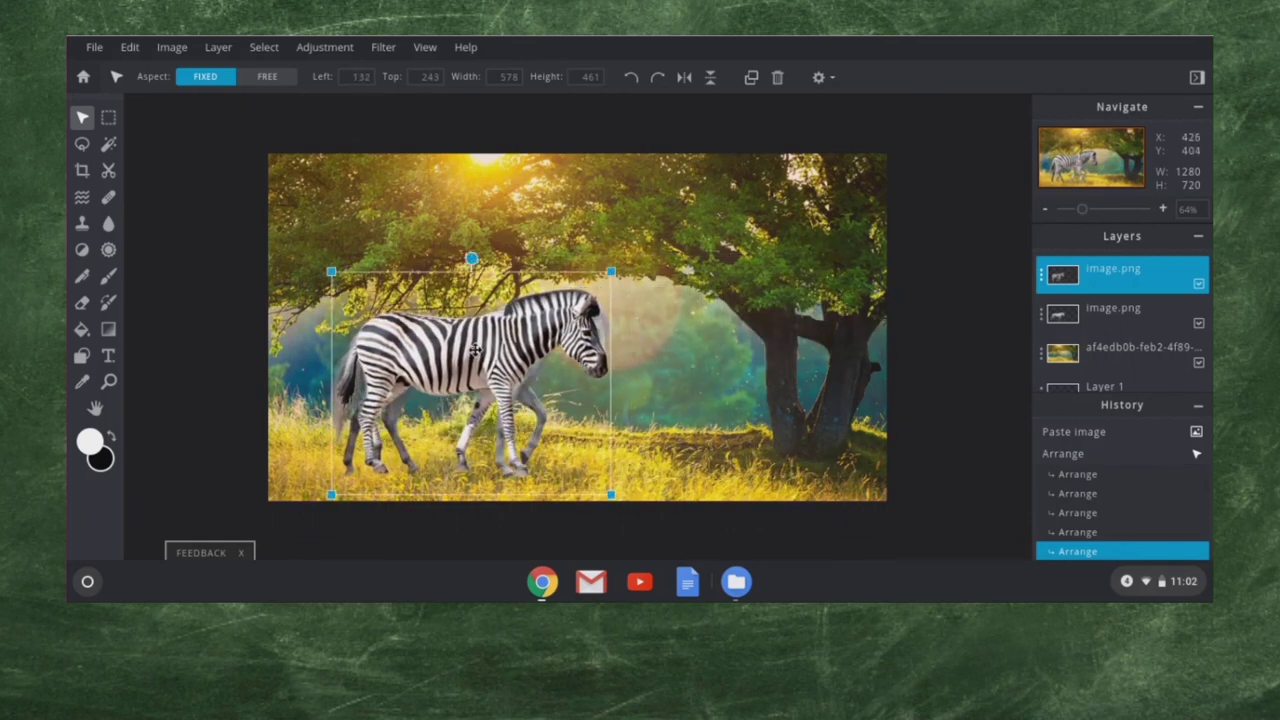
Free distort the zebra layer by its four corners so the zebra's legs, back and head better match the horse's shape.
{"action": "left_click", "coordinate": [140, 48]}
{"action": "left_click", "coordinate": [130, 47]}
{"action": "left_click", "coordinate": [130, 47]}
{"action": "left_click", "coordinate": [130, 47]}
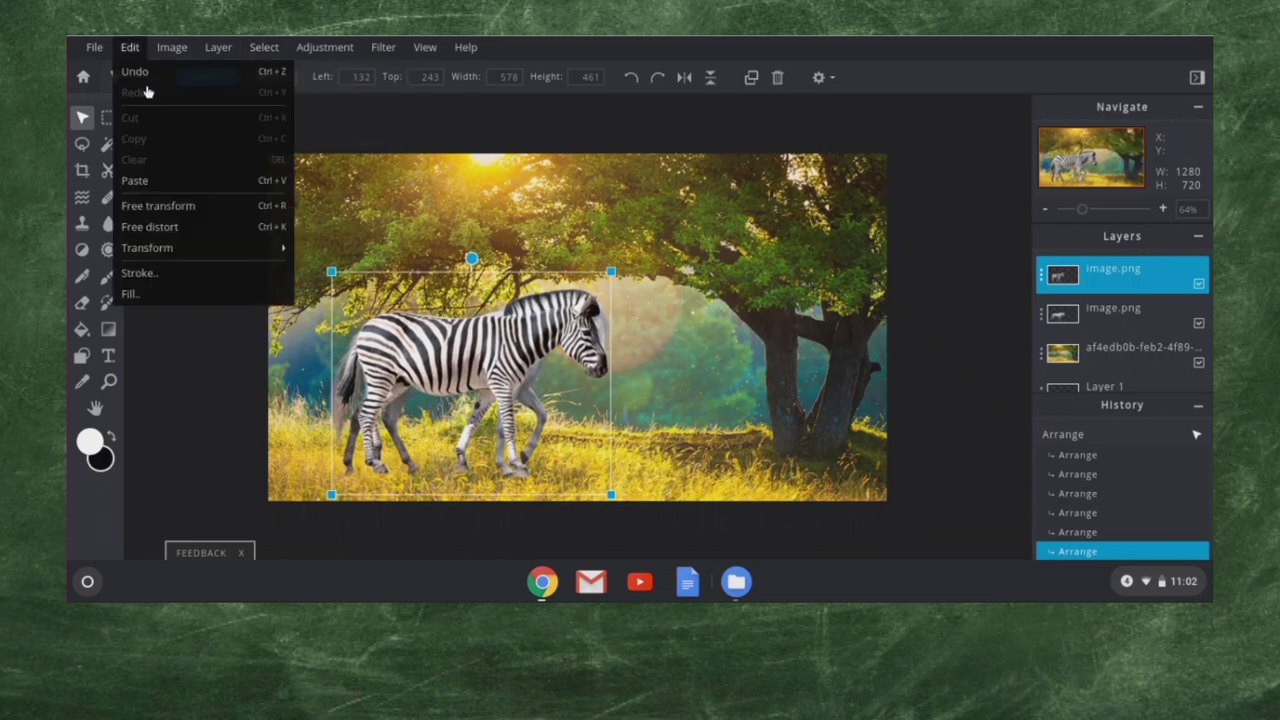
{"action": "left_click", "coordinate": [193, 226]}
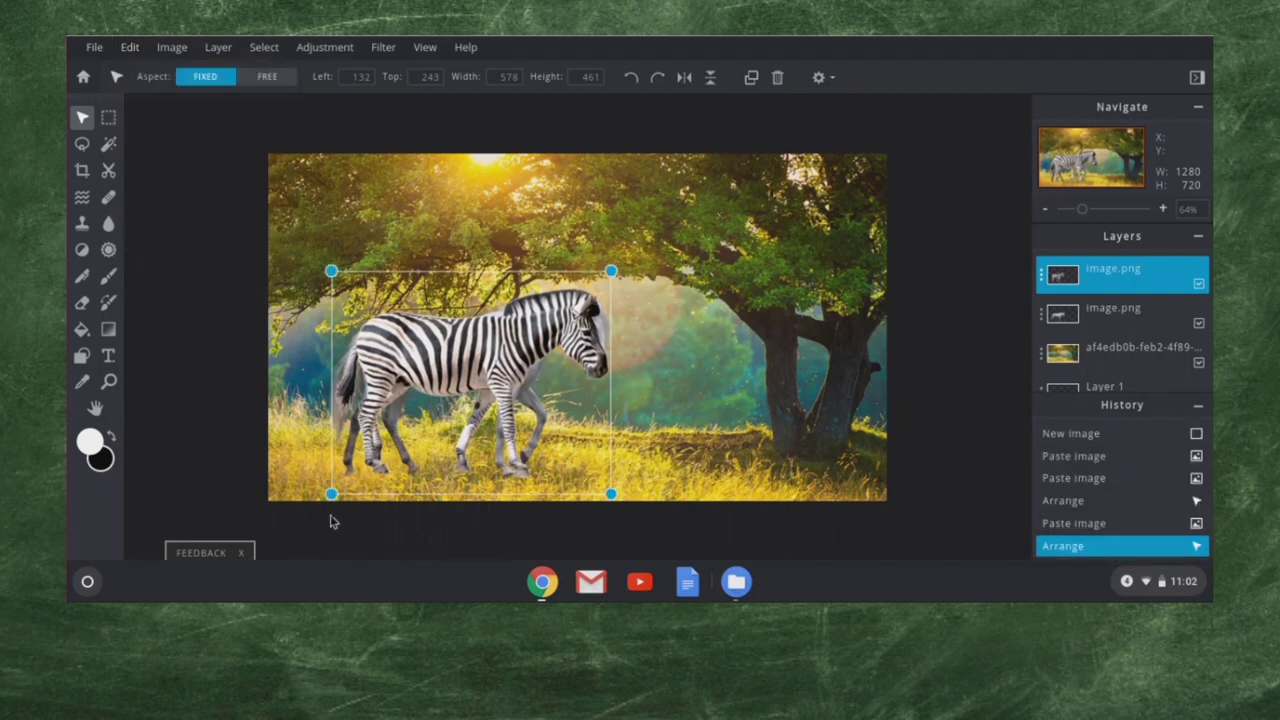
{"action": "left_click_drag", "start_coordinate": [331, 497], "coordinate": [303, 491]}
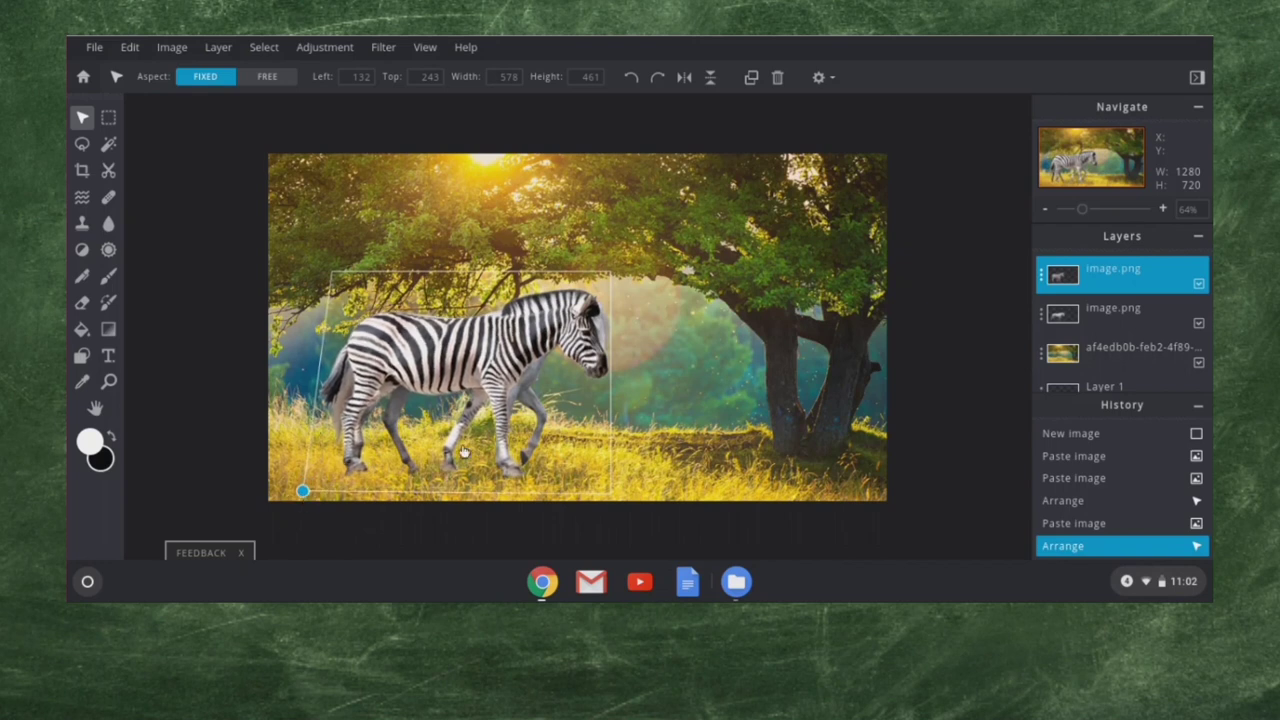
{"action": "left_click_drag", "start_coordinate": [610, 271], "coordinate": [634, 264]}
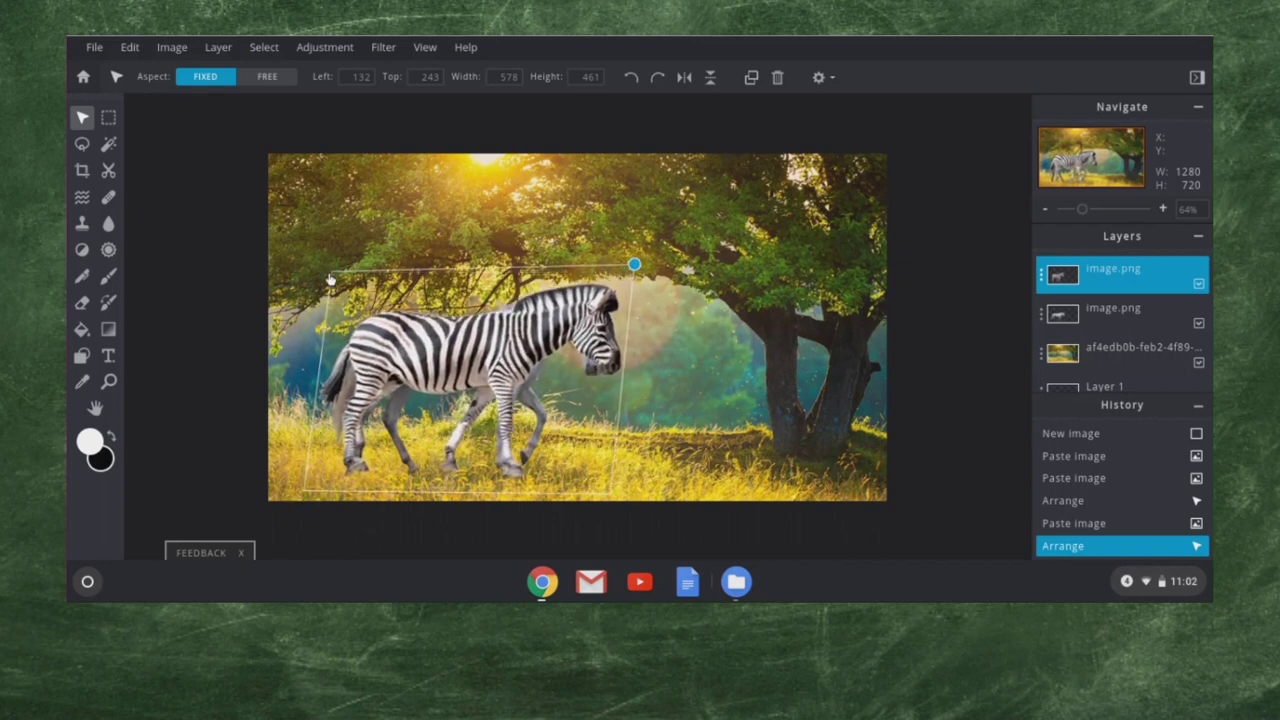
{"action": "left_click_drag", "start_coordinate": [331, 271], "coordinate": [345, 277]}
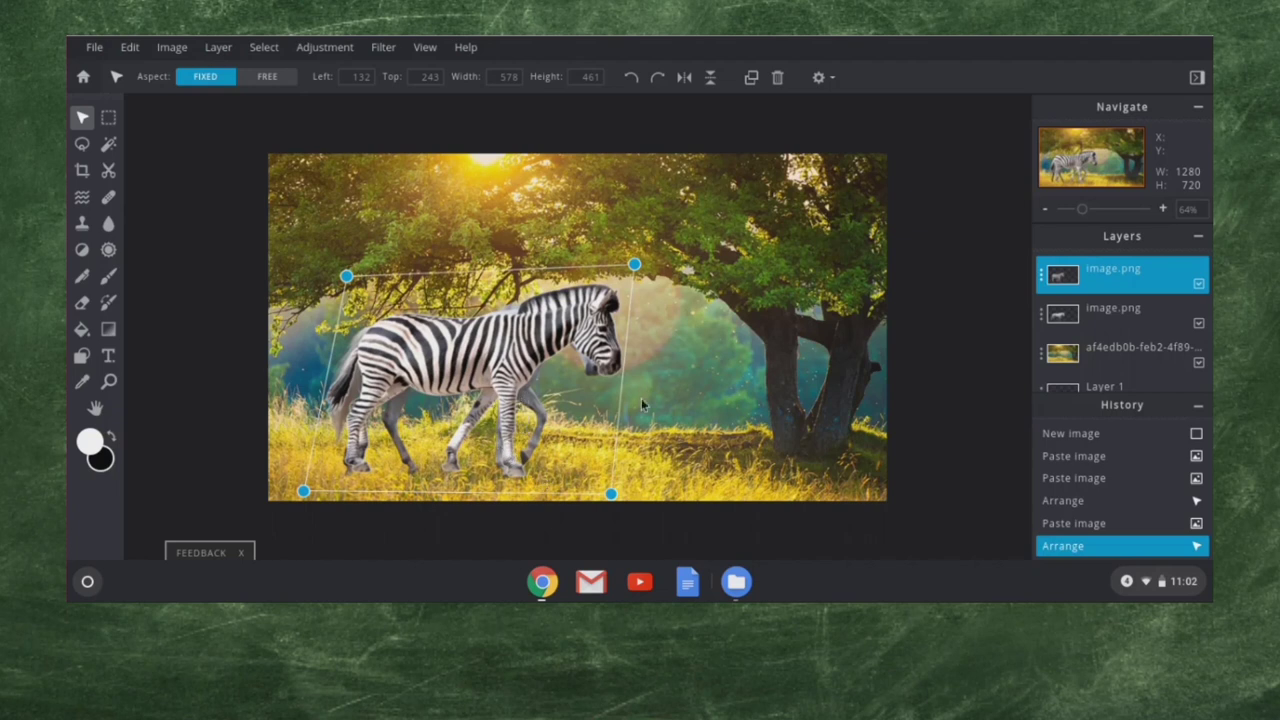
{"action": "mouse_move", "coordinate": [611, 496]}
{"action": "left_mouse_down"}
{"action": "mouse_move", "coordinate": [580, 489]}
{"action": "mouse_move", "coordinate": [645, 482]}
{"action": "mouse_move", "coordinate": [600, 486]}
{"action": "mouse_move", "coordinate": [624, 485]}
{"action": "left_mouse_up"}
{"action": "left_click_drag", "start_coordinate": [634, 263], "coordinate": [634, 254]}
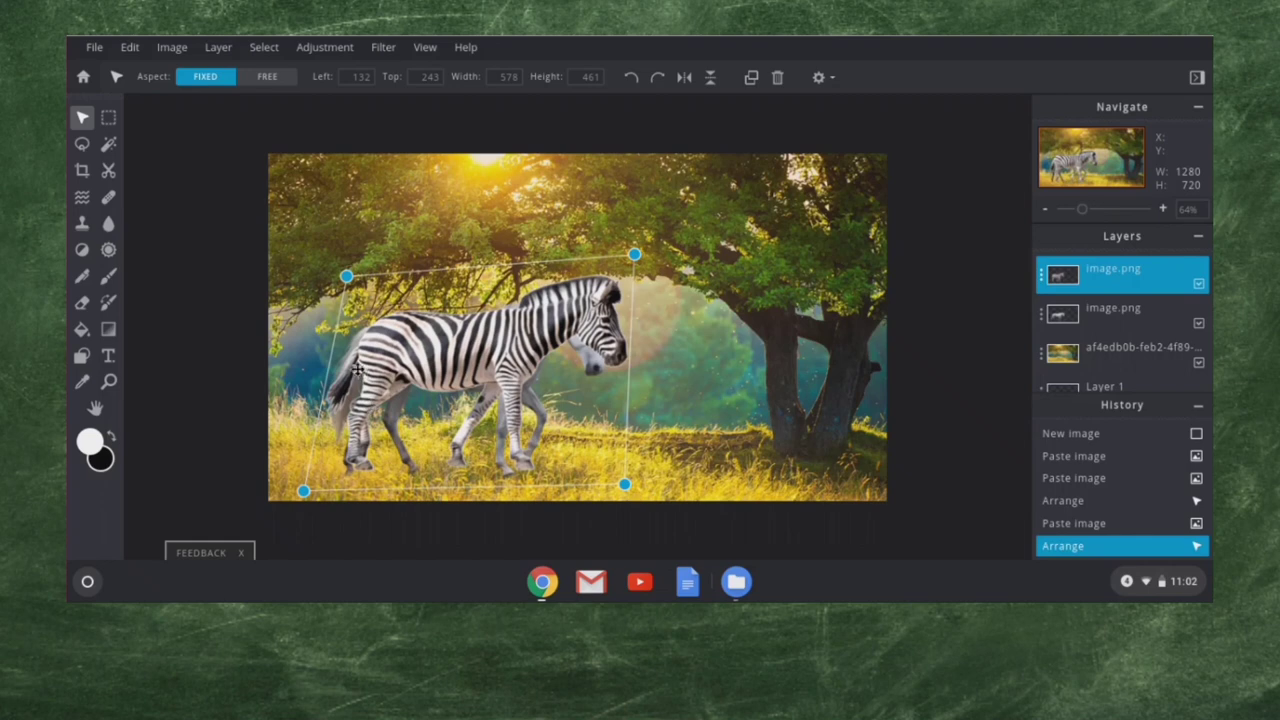
Move the distorted zebra in front of the tree, to the right of the horse, and apply the distort.
{"action": "left_click_drag", "start_coordinate": [592, 363], "coordinate": [709, 385]}
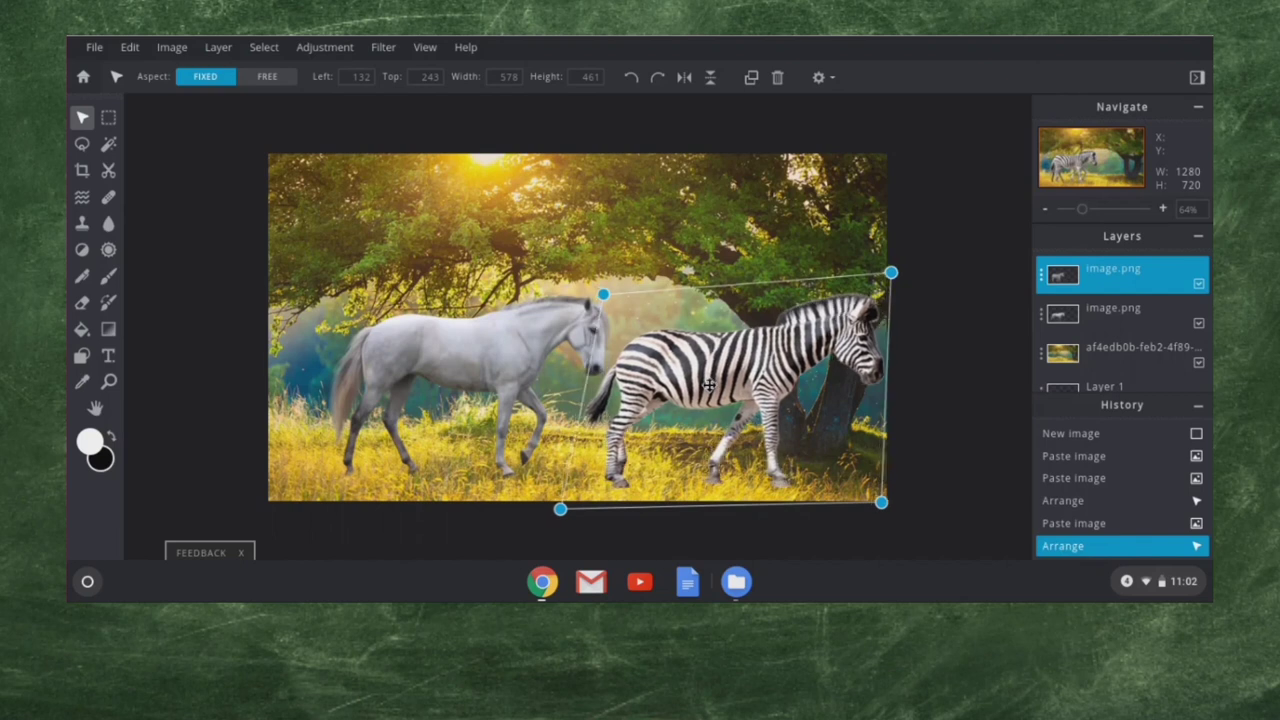
{"action": "left_click", "coordinate": [1201, 368]}
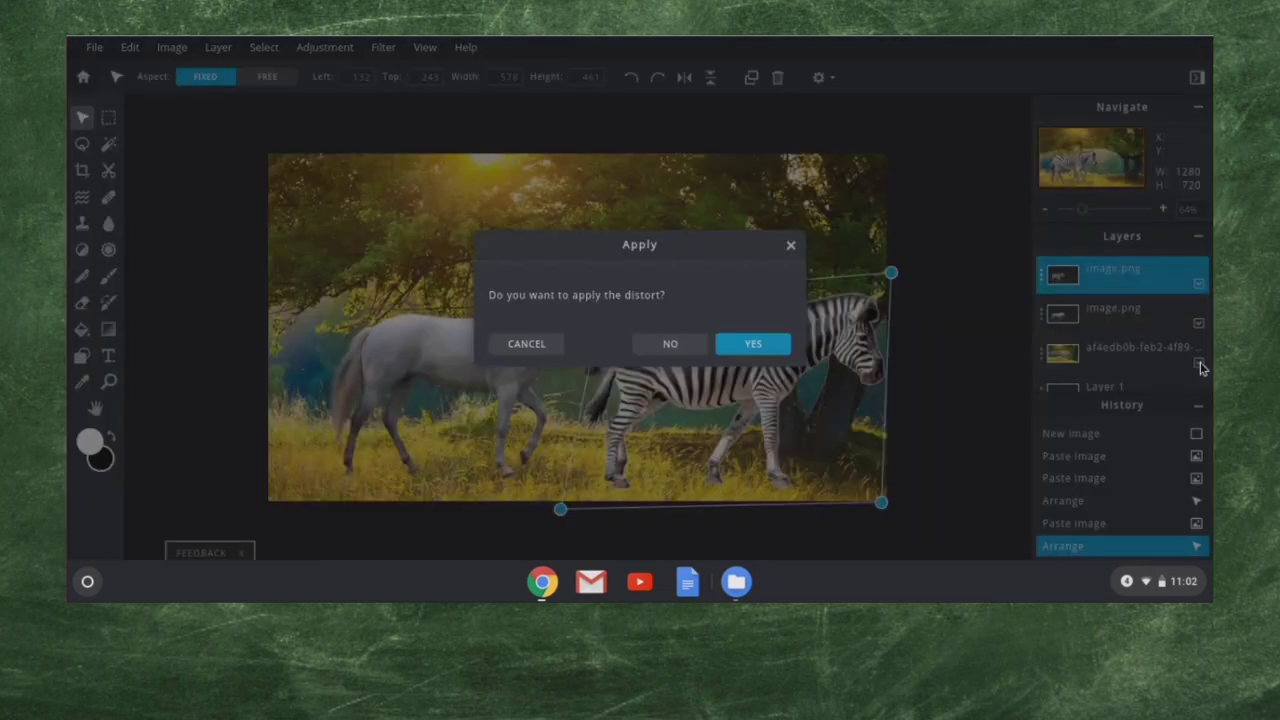
{"action": "left_click", "coordinate": [773, 341]}
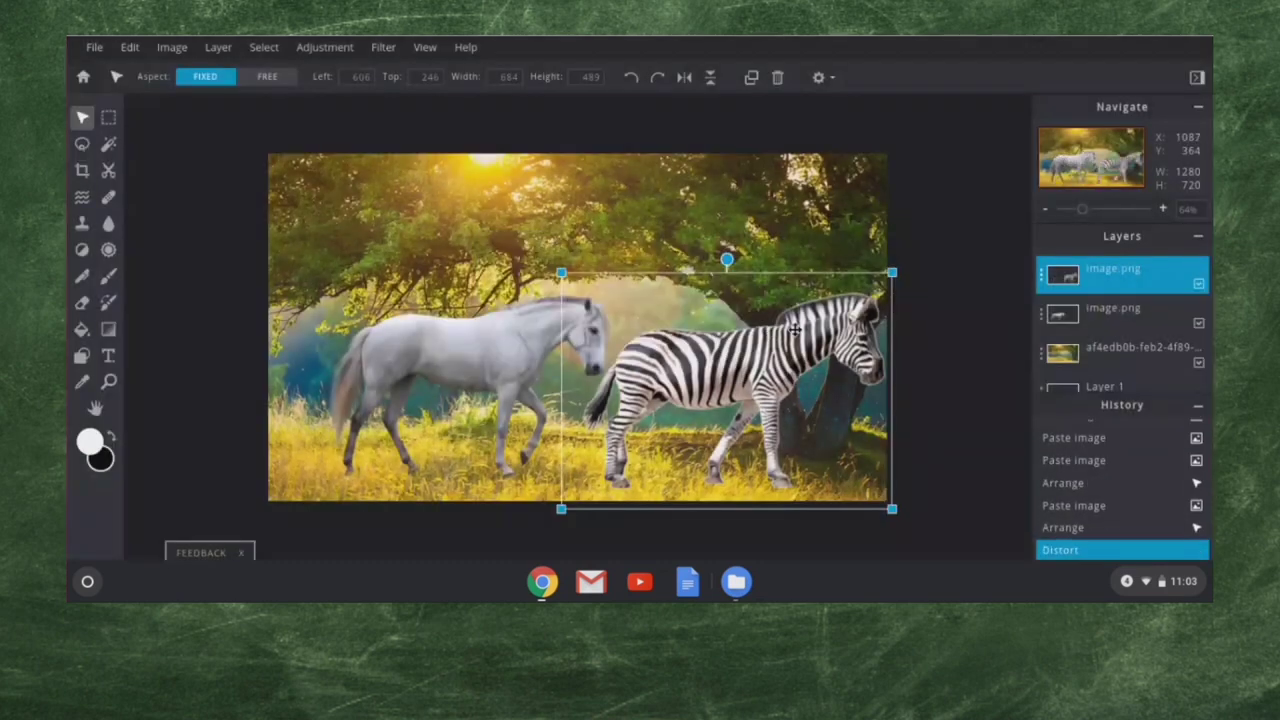
Hide the meadow layer and move the horse to the right so that it overlaps the zebra's hindquarters.
{"action": "left_click", "coordinate": [1199, 364]}
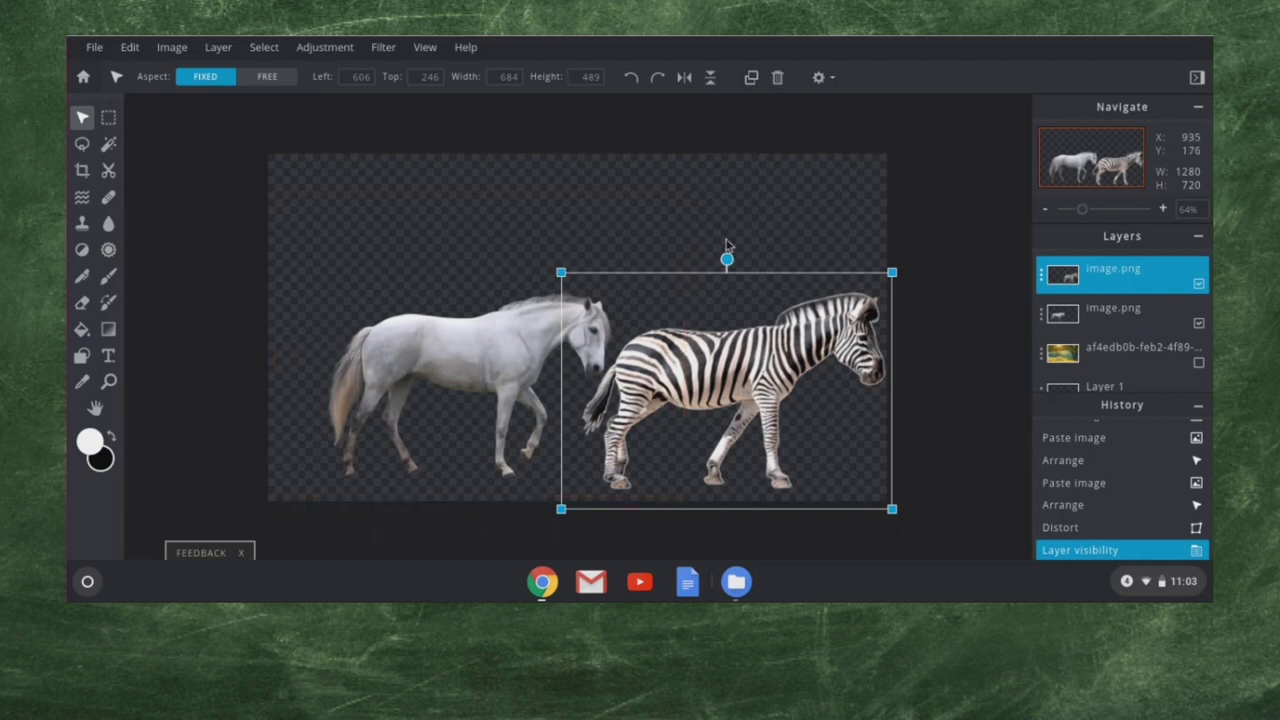
{"action": "left_click_drag", "start_coordinate": [469, 331], "coordinate": [452, 335]}
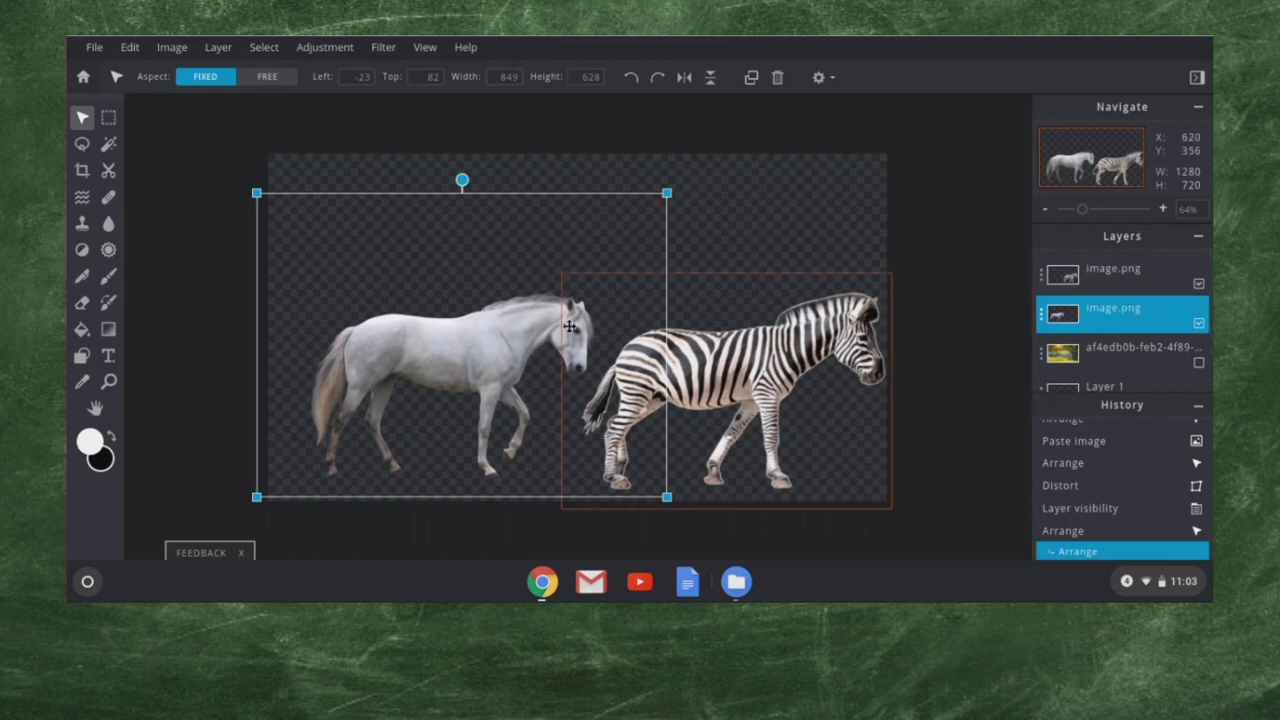
{"action": "left_click_drag", "start_coordinate": [477, 346], "coordinate": [590, 344]}
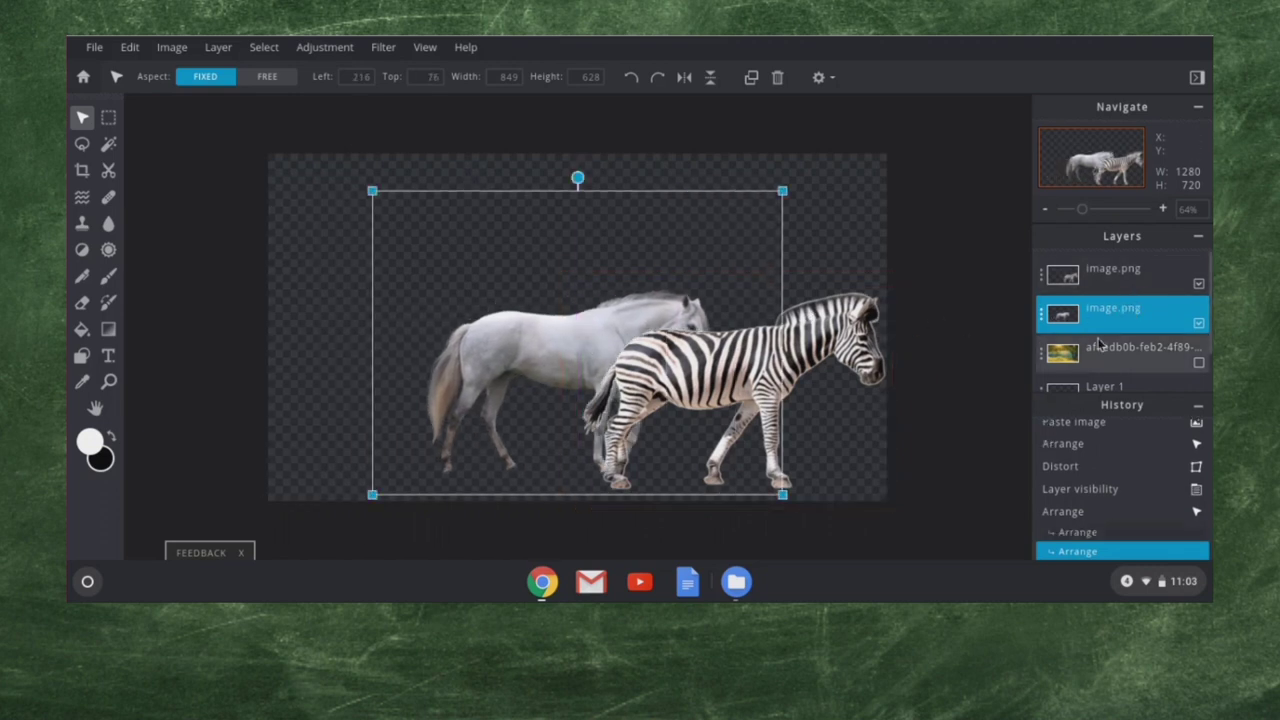
Reorder the horse layer above the zebra layer and rename it Horse.
{"action": "left_click_drag", "start_coordinate": [1115, 312], "coordinate": [1104, 280]}
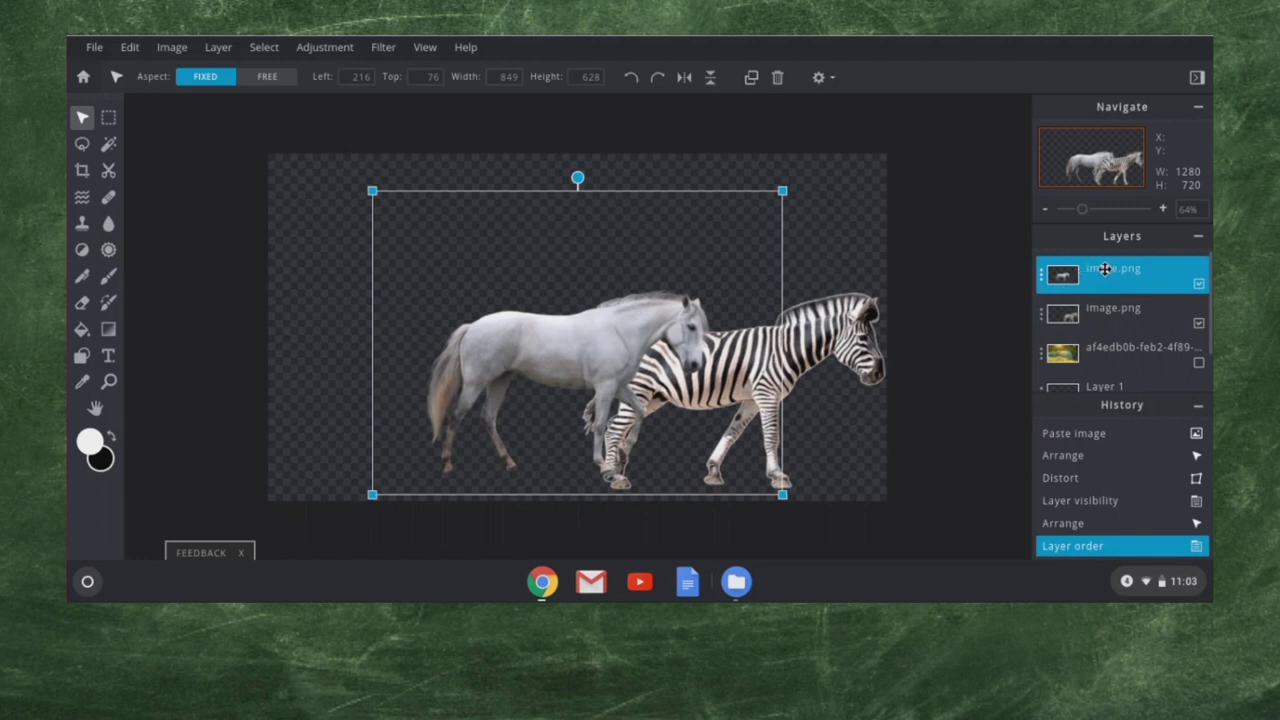
{"action": "double_click", "coordinate": [1104, 269]}
{"action": "left_click", "coordinate": [997, 281]}
{"action": "key", "text": "ctrl+a"}
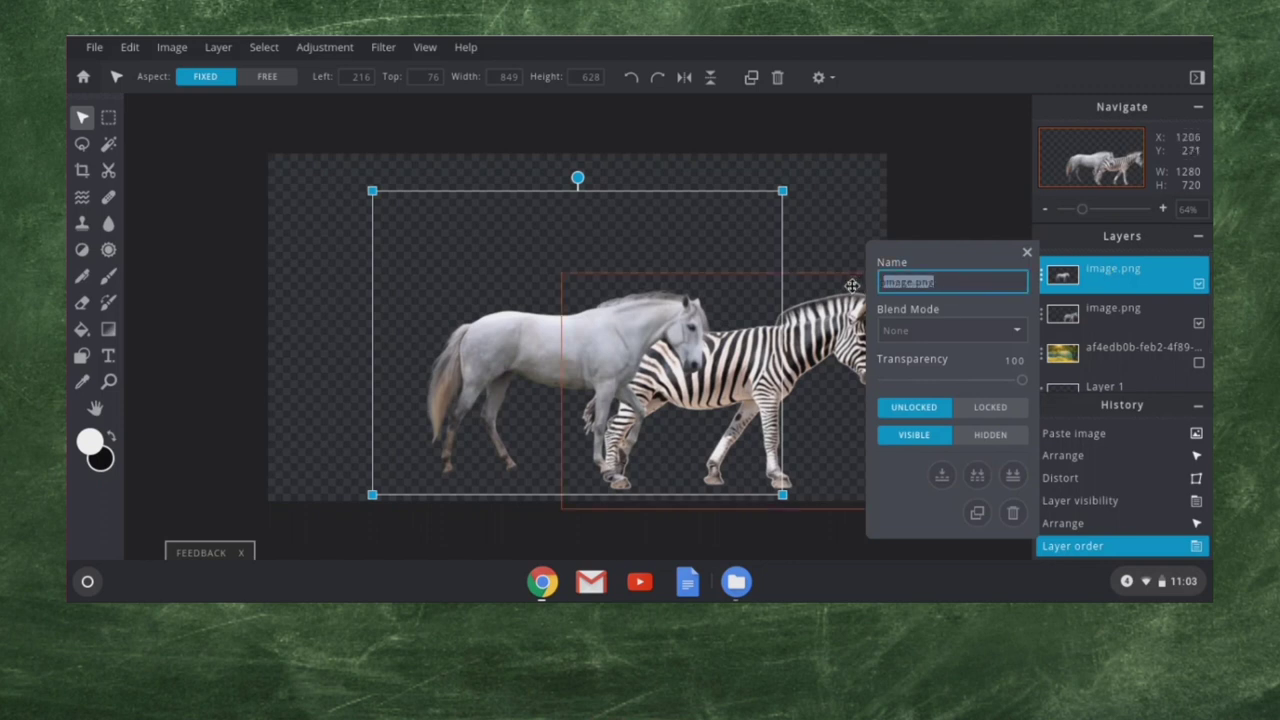
{"action": "type", "text": "Horse"}
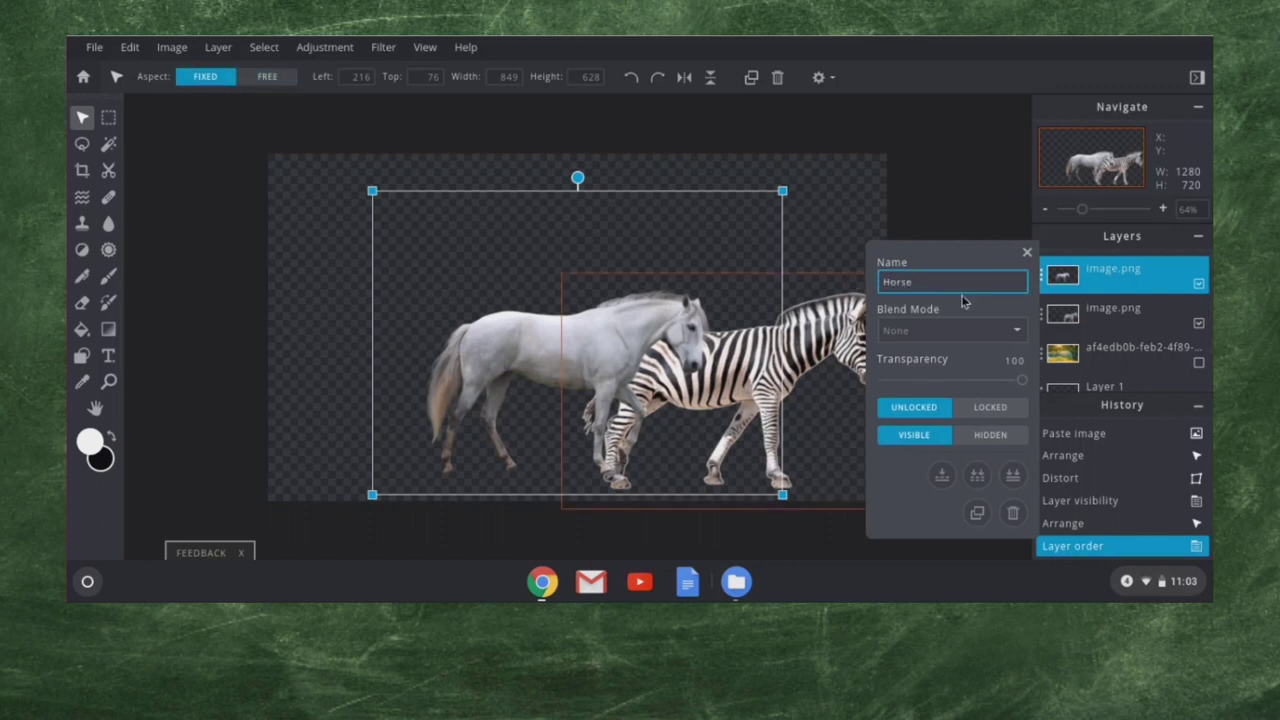
{"action": "key", "text": "Return"}
Rename the zebra cut-out's layer as Zebra and deselect the layer.
{"action": "left_click", "coordinate": [1128, 316]}
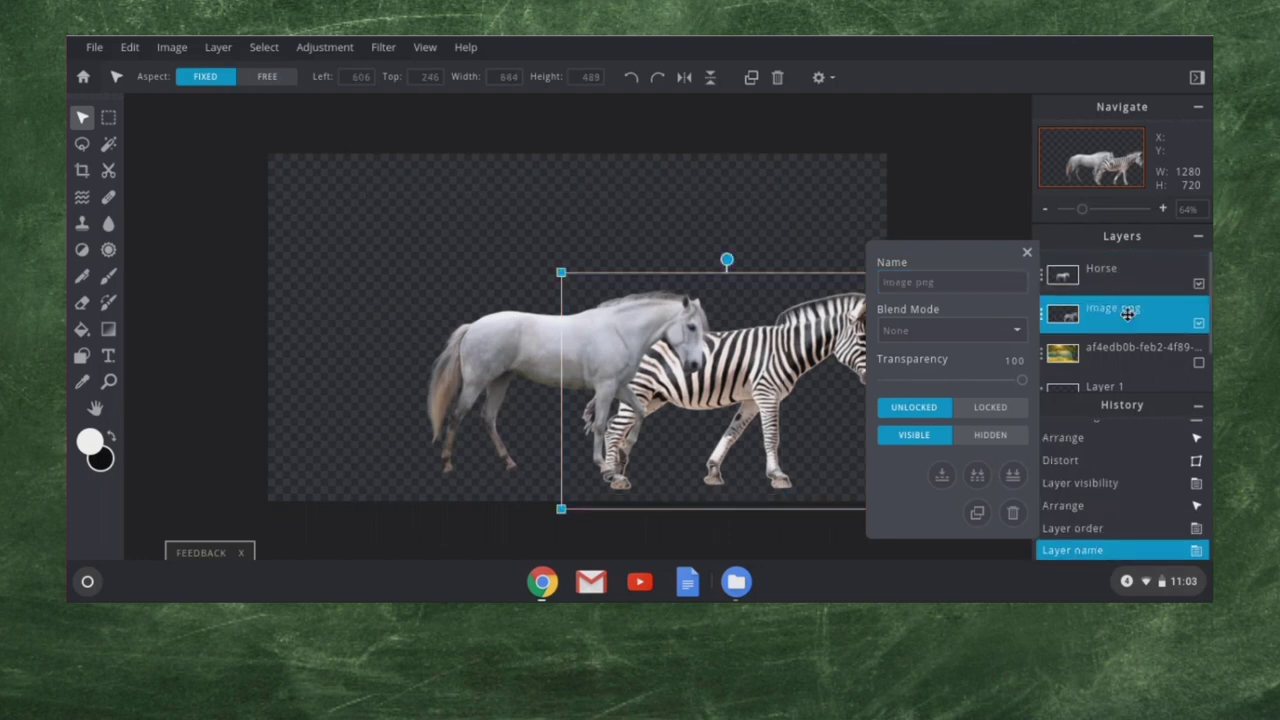
{"action": "left_click", "coordinate": [925, 284]}
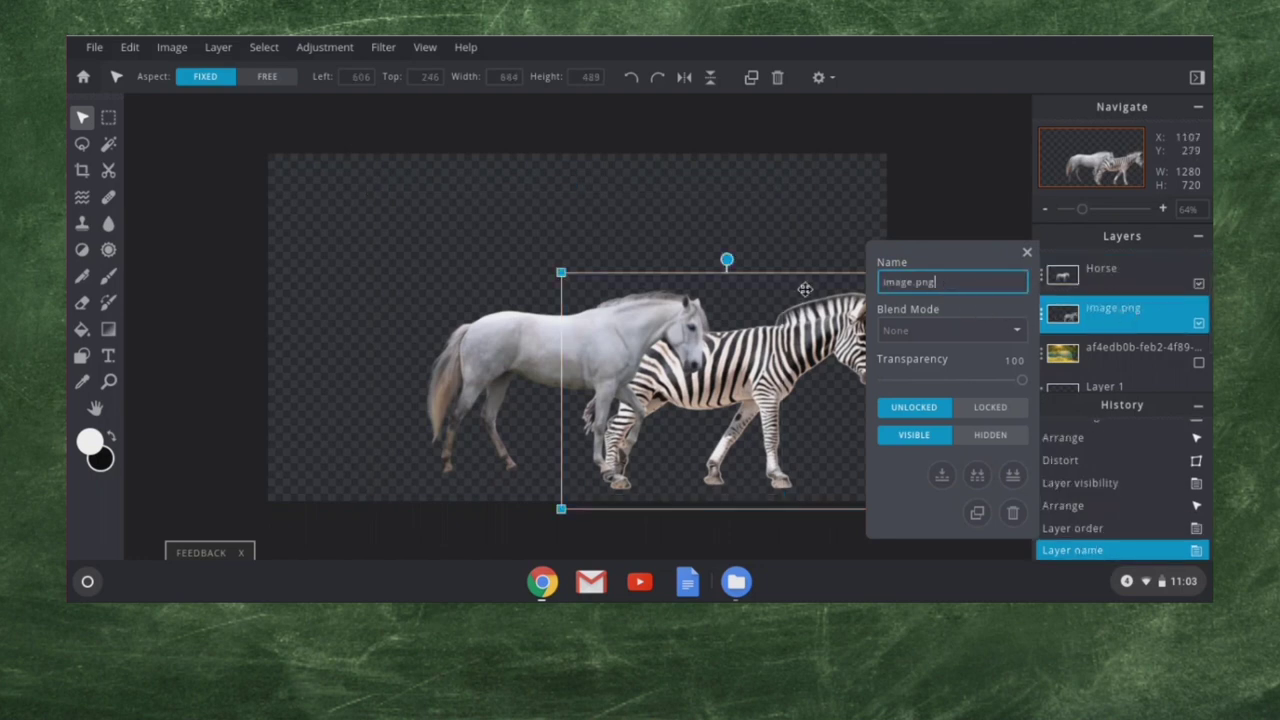
{"action": "type", "text": "Zebra"}
{"action": "key", "text": "Return"}
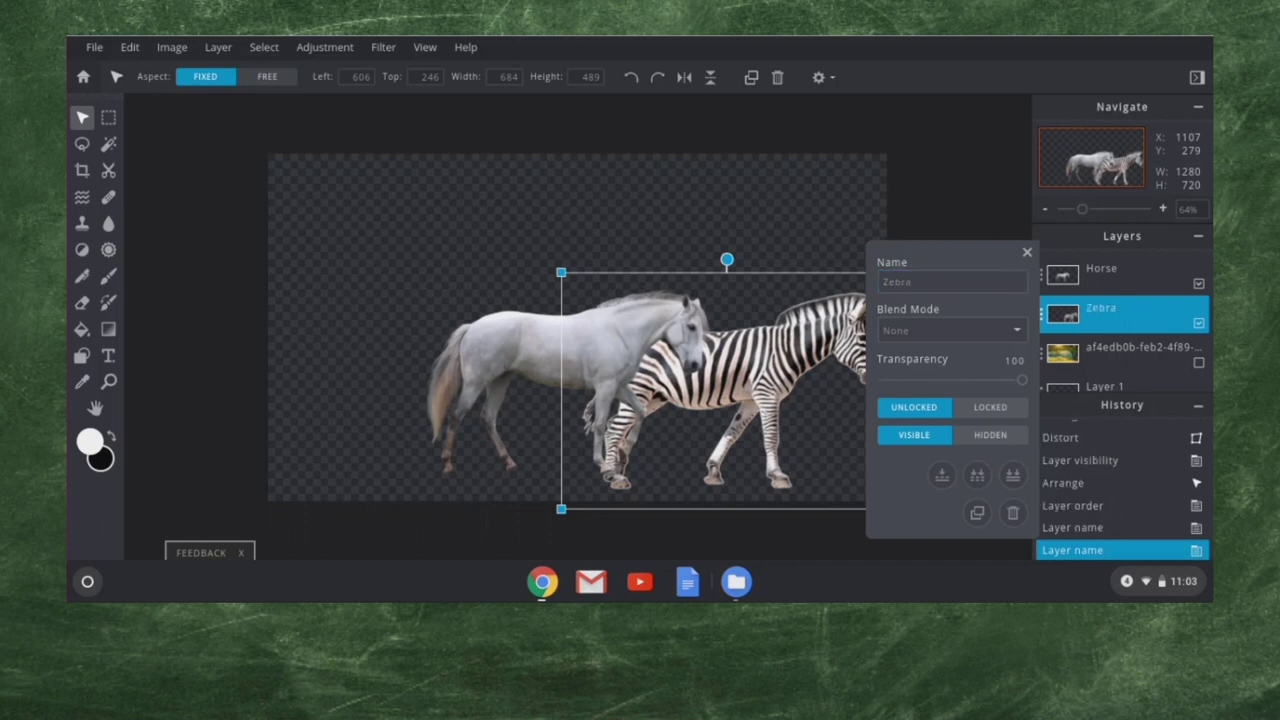
{"action": "left_click", "coordinate": [806, 226]}
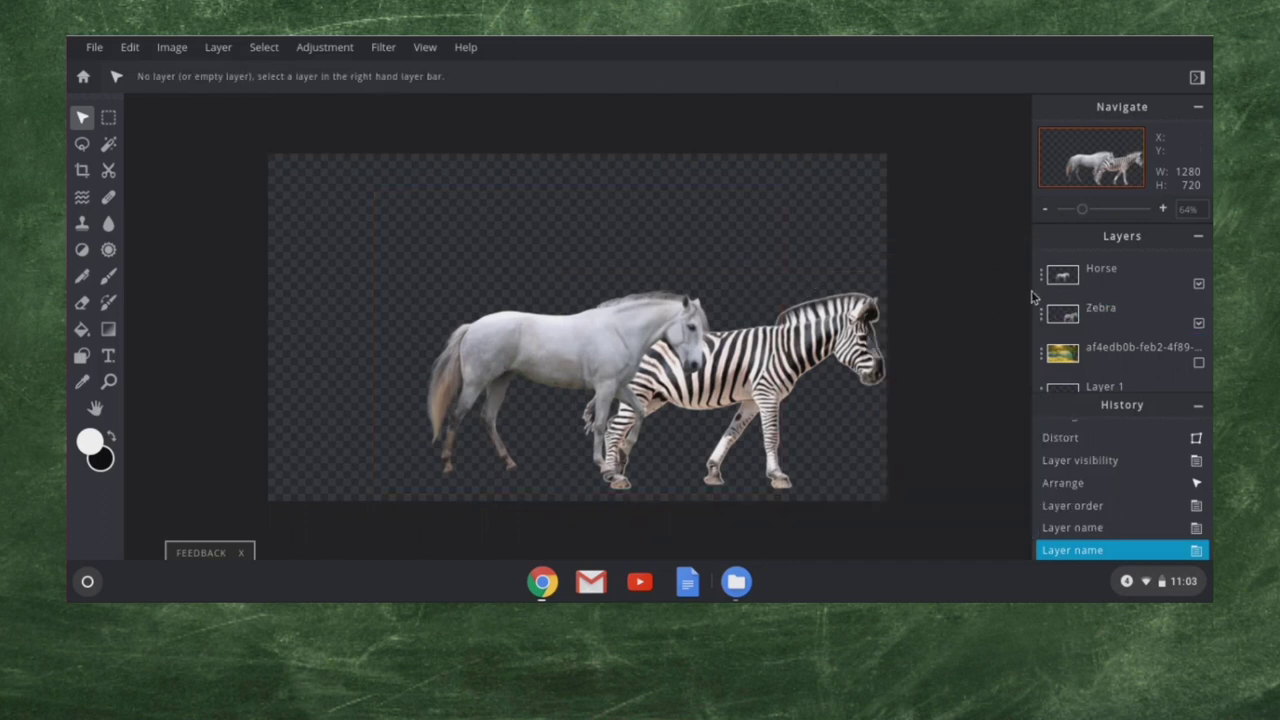
Keep the Horse layer above the Zebra layer and move the horse left until it stands clear of the zebra's tail.
{"action": "left_click_drag", "start_coordinate": [1129, 308], "coordinate": [1114, 268]}
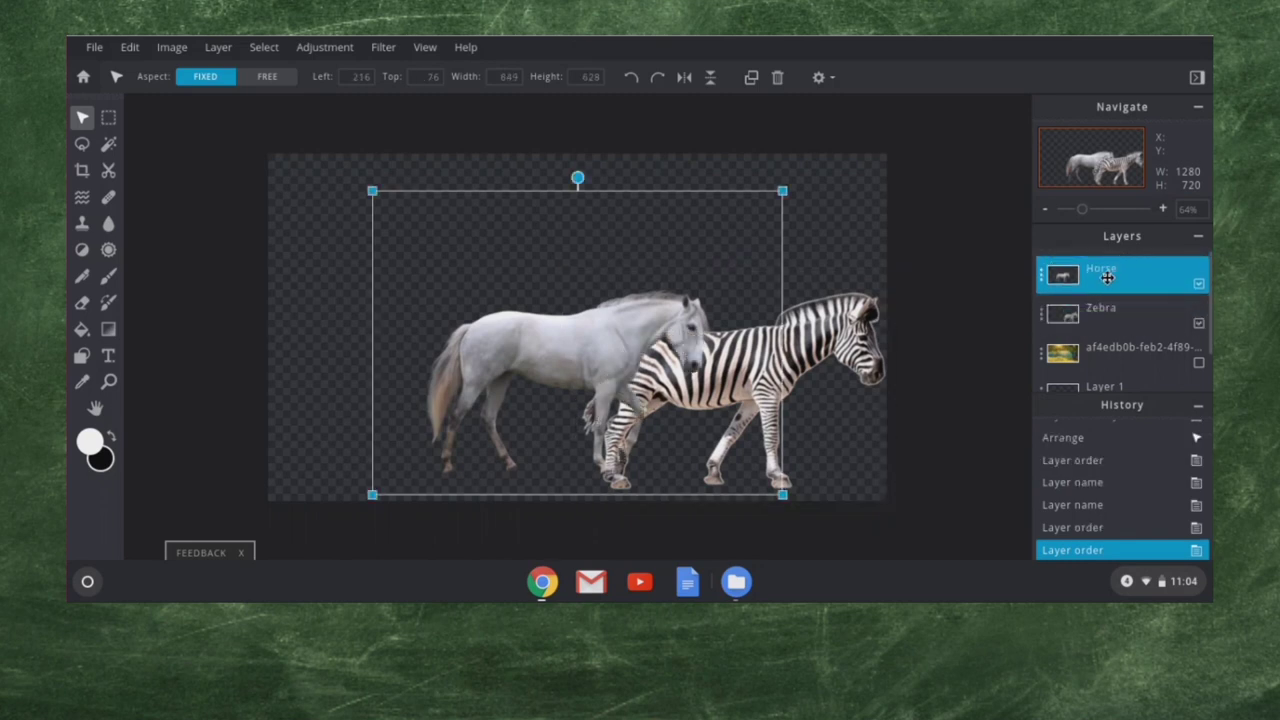
{"action": "left_click_drag", "start_coordinate": [580, 343], "coordinate": [451, 341]}
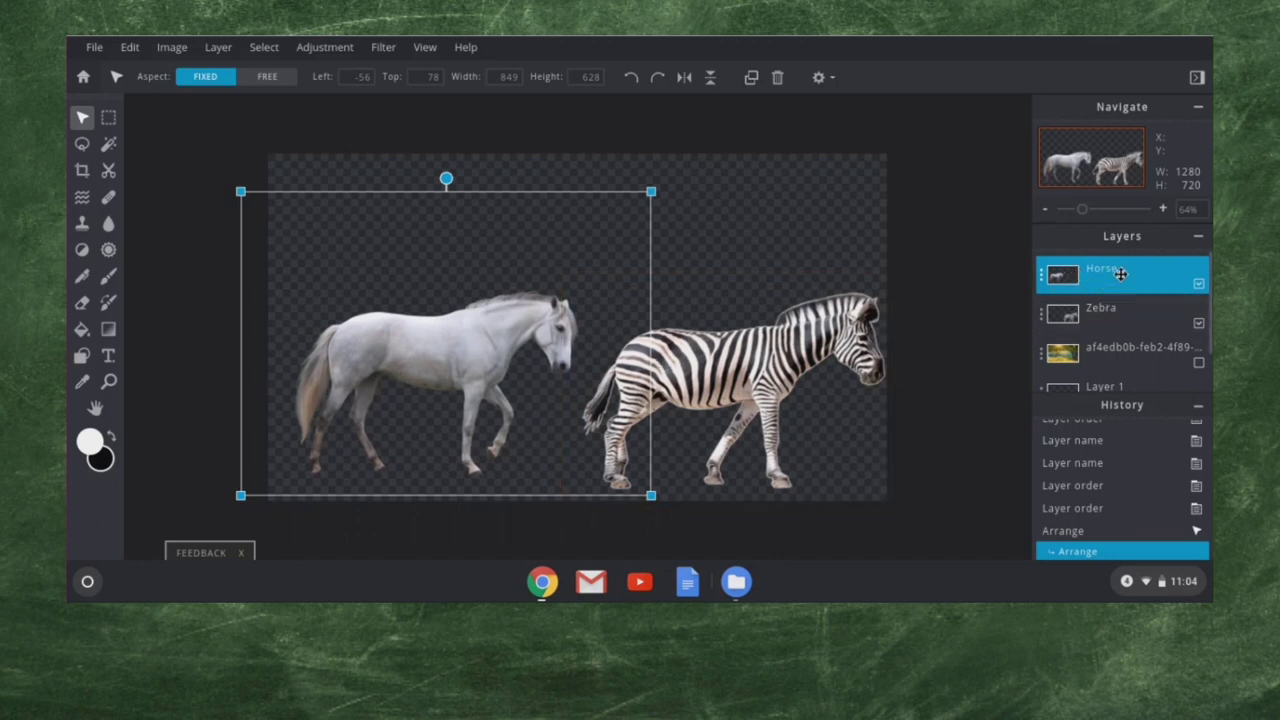
{"action": "left_click", "coordinate": [728, 219]}
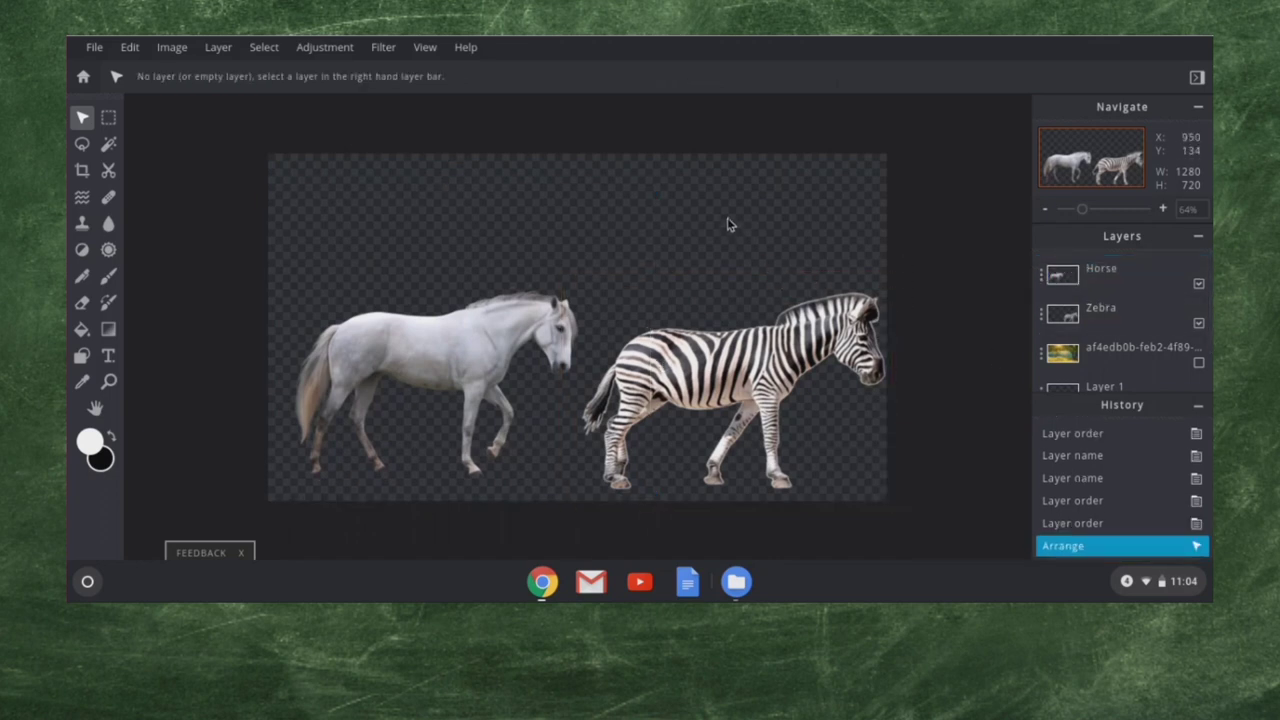
Merge the Horse layer down into the Zebra layer so both animals share one layer.
{"action": "left_click", "coordinate": [1126, 281]}
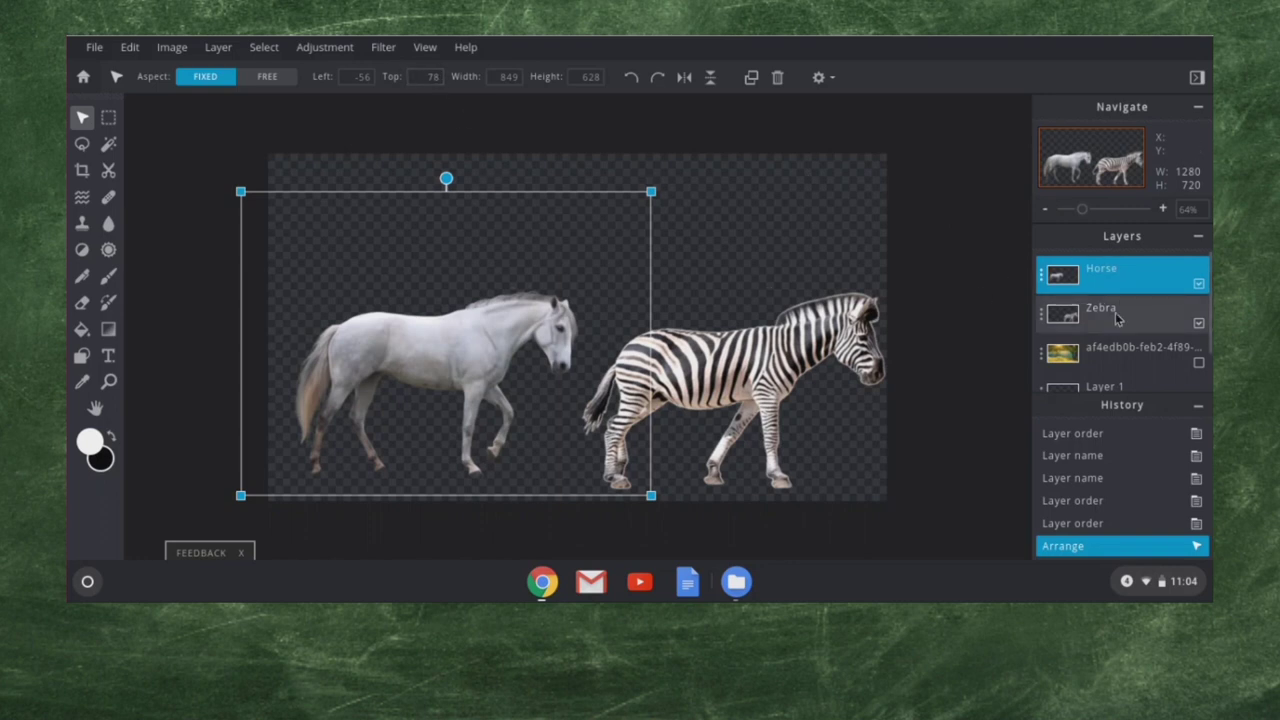
{"action": "left_click", "coordinate": [222, 50]}
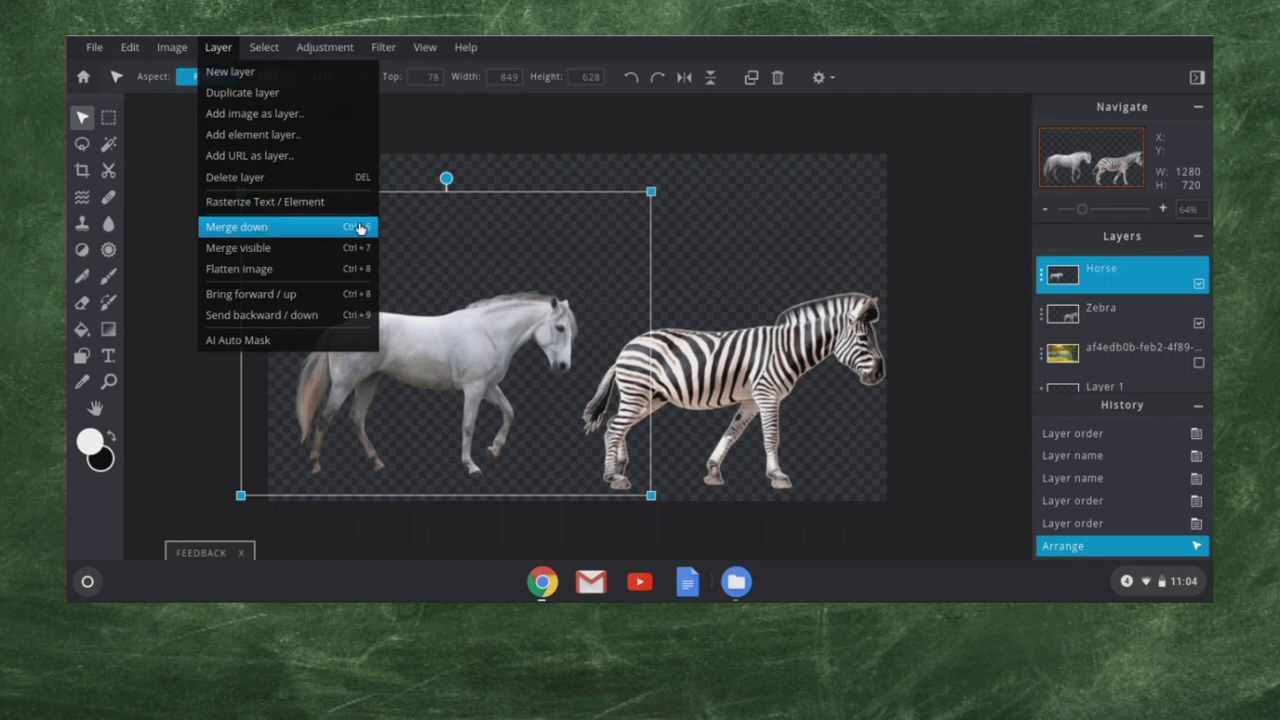
{"action": "left_click", "coordinate": [309, 228]}
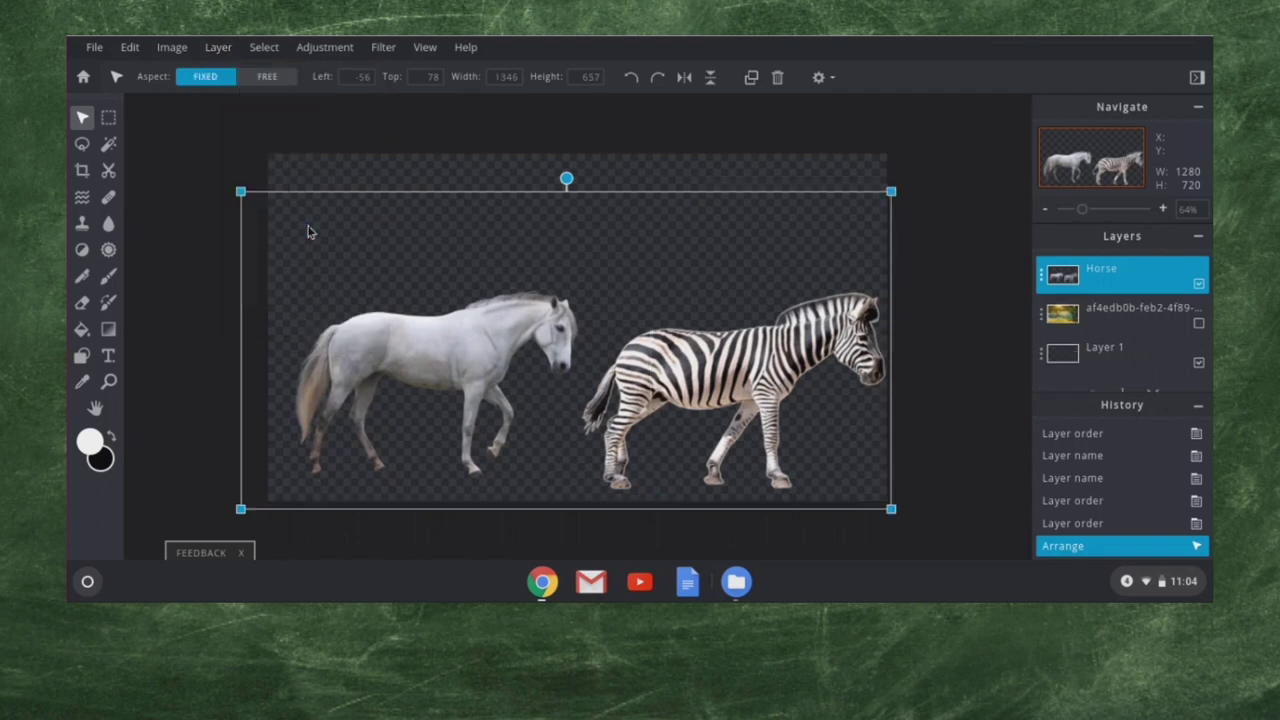
{"action": "left_click", "coordinate": [229, 50]}
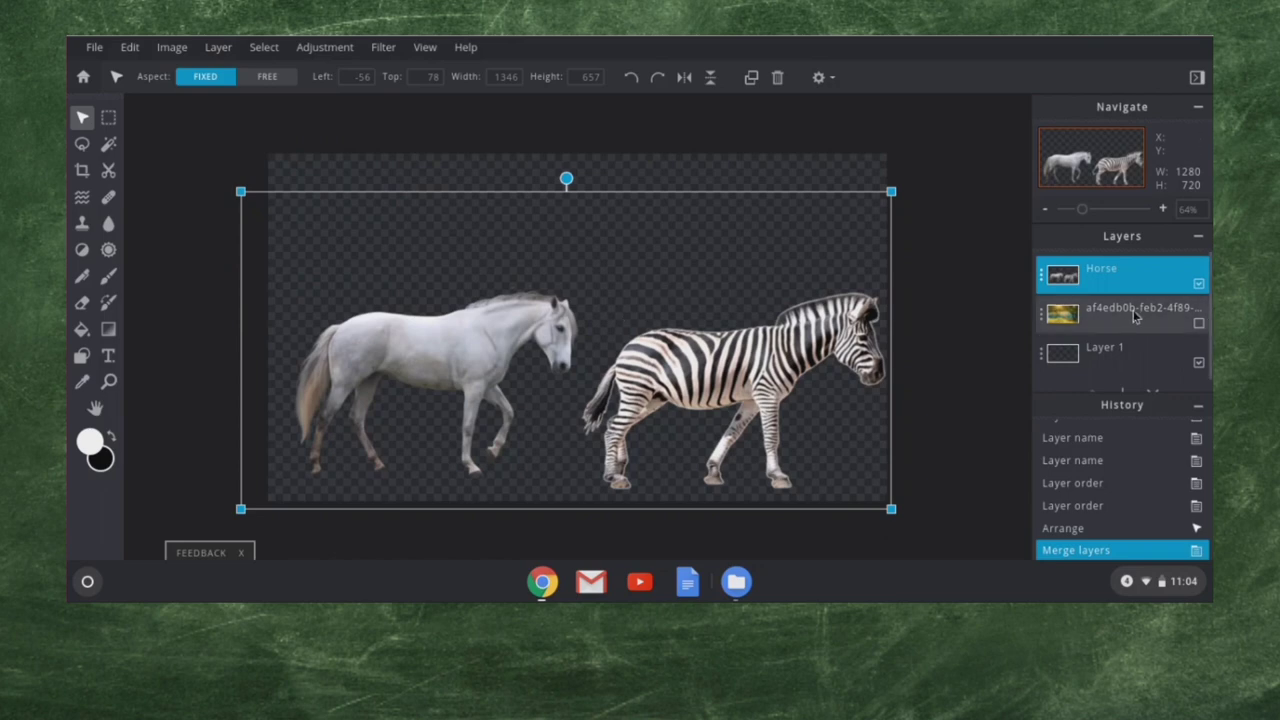
{"action": "left_click", "coordinate": [1199, 325]}
{"action": "left_click", "coordinate": [1199, 325]}
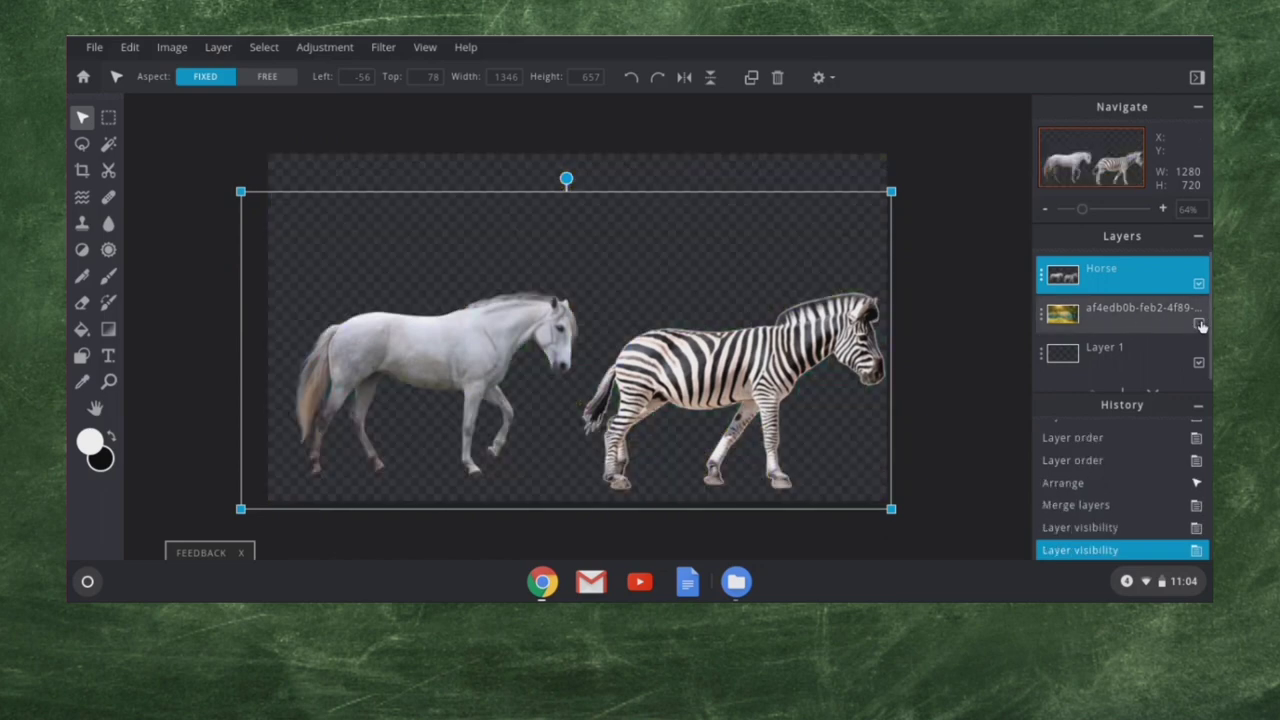
{"action": "left_click", "coordinate": [222, 47]}
{"action": "left_click", "coordinate": [230, 47]}
{"action": "left_click", "coordinate": [231, 47]}
{"action": "left_click", "coordinate": [231, 47]}
{"action": "left_click", "coordinate": [212, 48]}
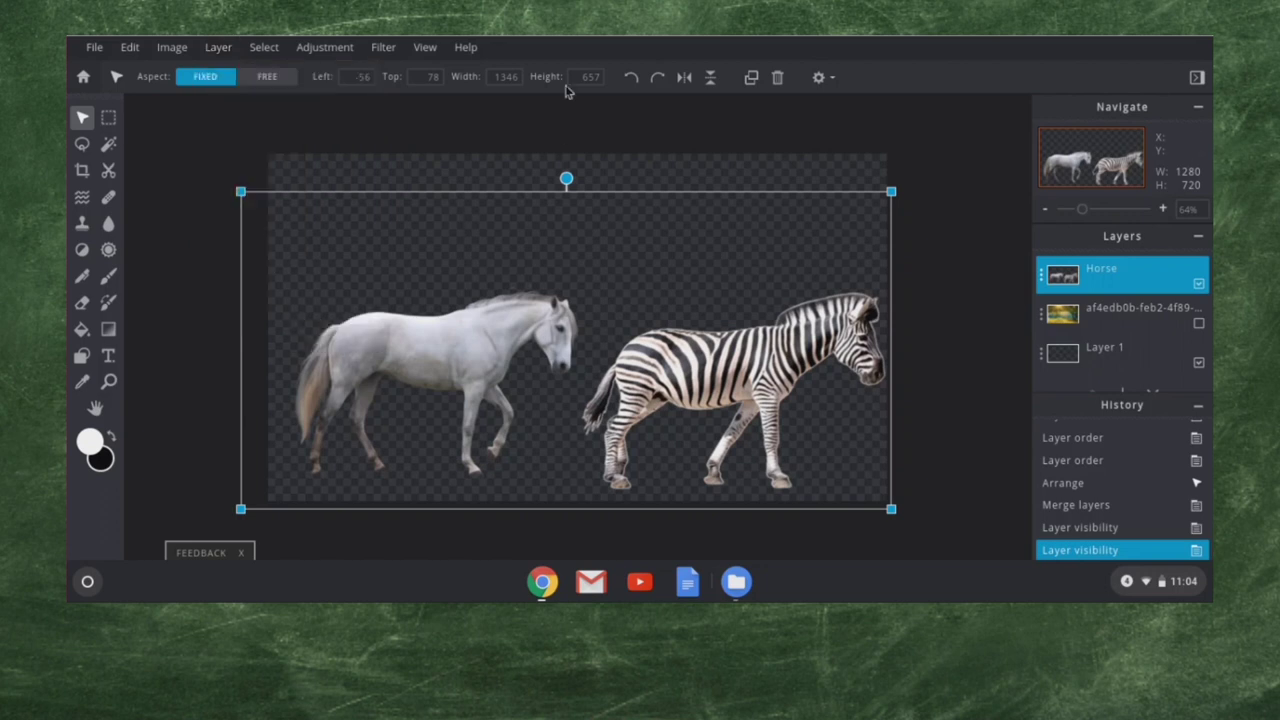
{"action": "left_click", "coordinate": [697, 162]}
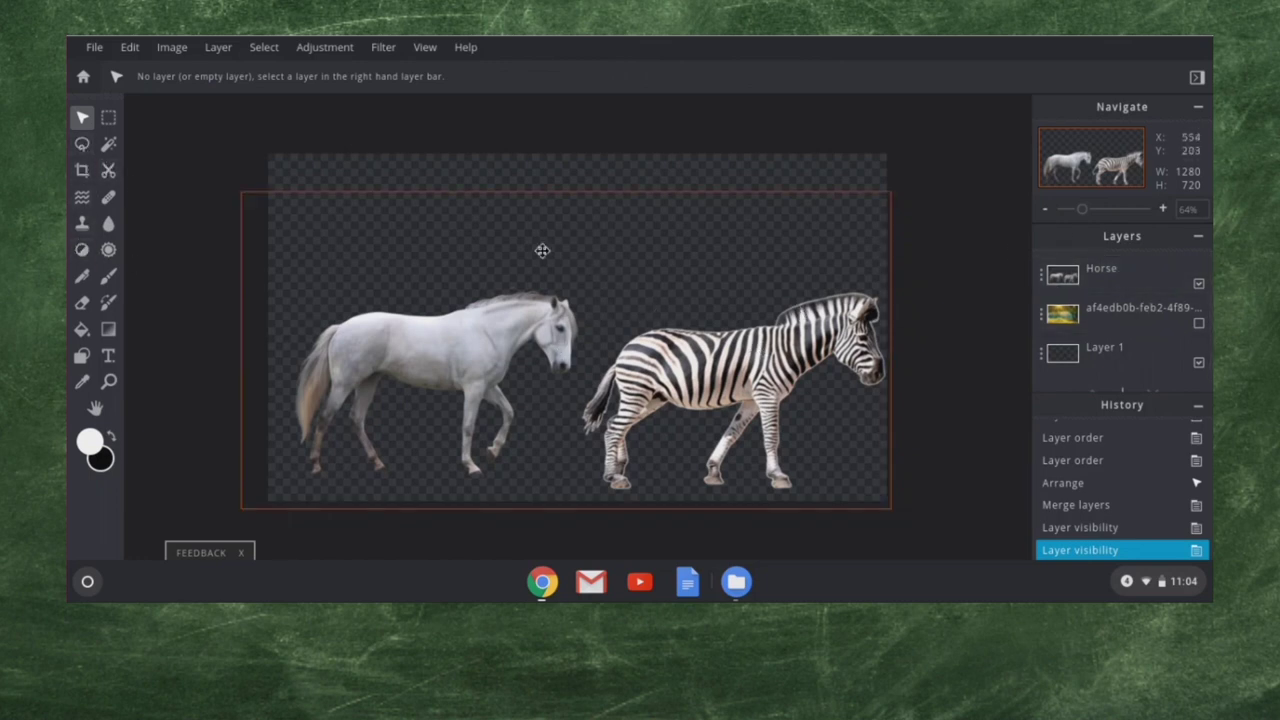
Try cloning the zebra's stripes at 100% opacity over the horse's back, neck and head on the merged Horse layer, and undo the clone.
{"action": "left_click", "coordinate": [84, 224]}
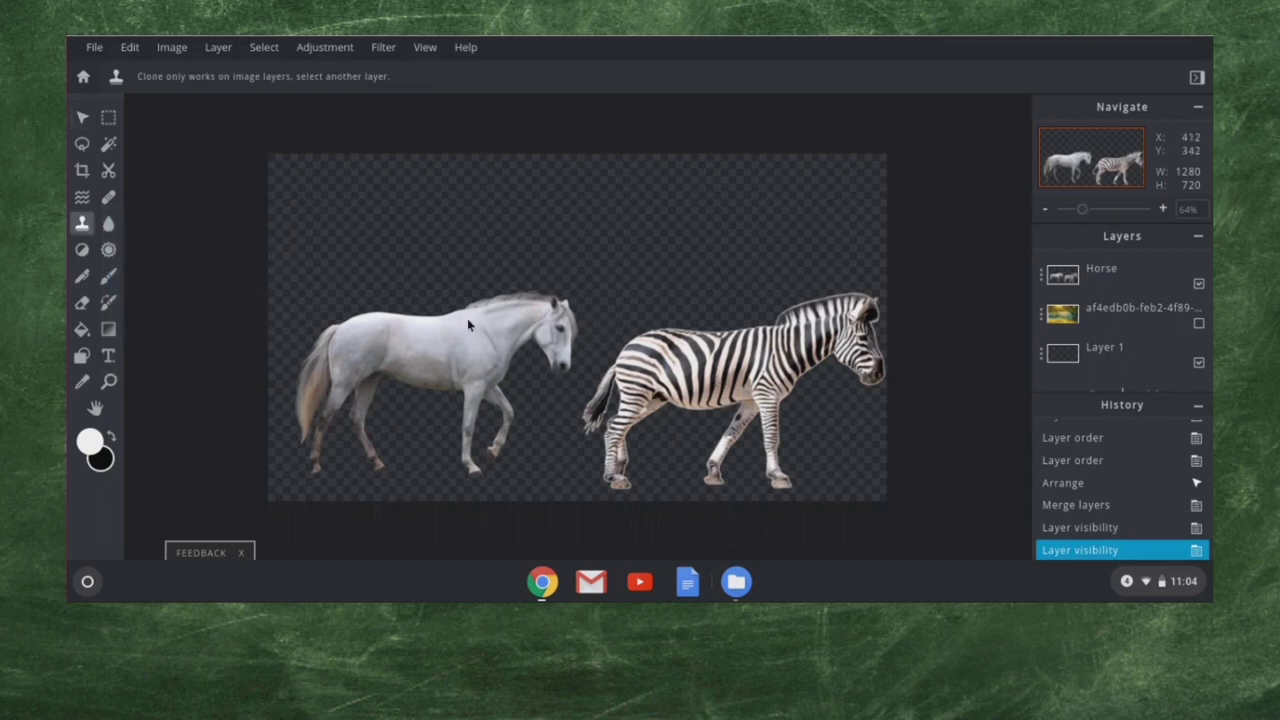
{"action": "left_click", "coordinate": [1125, 274]}
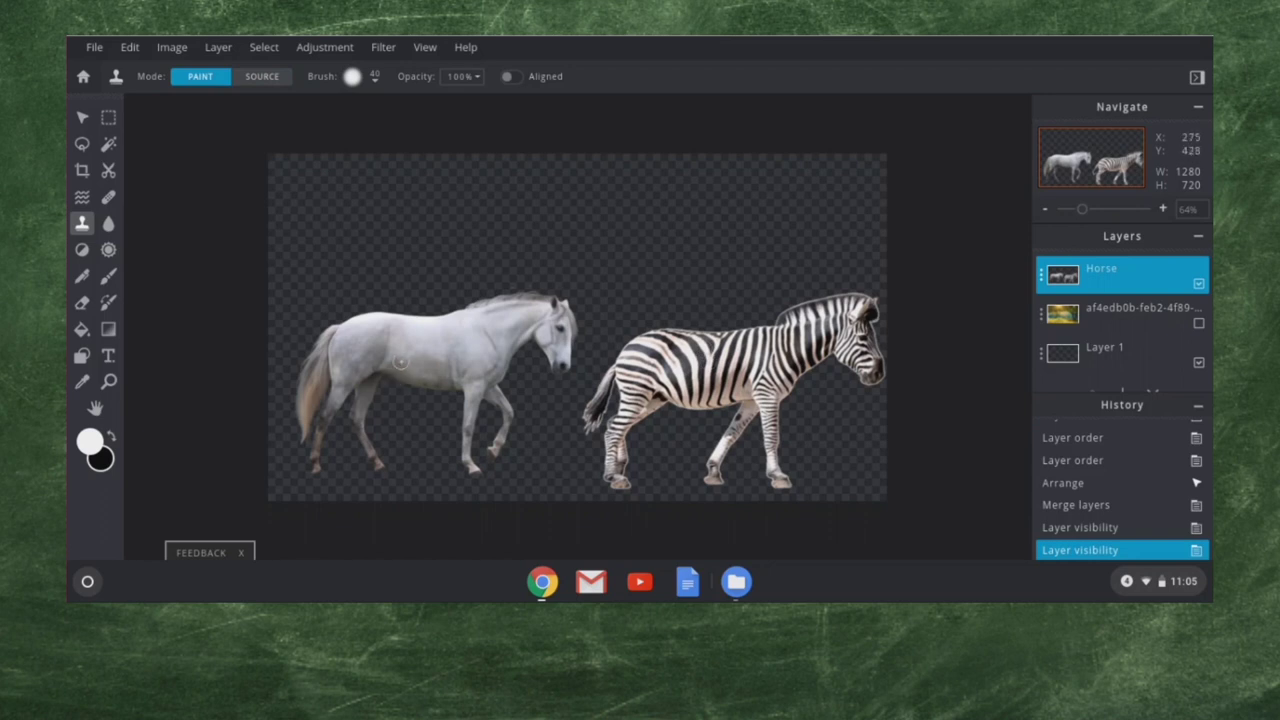
{"action": "mouse_move", "coordinate": [422, 350]}
{"action": "left_mouse_down"}
{"action": "mouse_move", "coordinate": [403, 356]}
{"action": "mouse_move", "coordinate": [438, 350]}
{"action": "mouse_move", "coordinate": [420, 360]}
{"action": "mouse_move", "coordinate": [417, 346]}
{"action": "mouse_move", "coordinate": [435, 338]}
{"action": "mouse_move", "coordinate": [421, 342]}
{"action": "mouse_move", "coordinate": [418, 320]}
{"action": "mouse_move", "coordinate": [425, 335]}
{"action": "mouse_move", "coordinate": [505, 312]}
{"action": "mouse_move", "coordinate": [562, 340]}
{"action": "mouse_move", "coordinate": [558, 372]}
{"action": "mouse_move", "coordinate": [594, 337]}
{"action": "mouse_move", "coordinate": [592, 372]}
{"action": "mouse_move", "coordinate": [568, 313]}
{"action": "mouse_move", "coordinate": [455, 354]}
{"action": "mouse_move", "coordinate": [467, 334]}
{"action": "mouse_move", "coordinate": [514, 325]}
{"action": "mouse_move", "coordinate": [418, 345]}
{"action": "mouse_move", "coordinate": [400, 330]}
{"action": "left_mouse_up"}
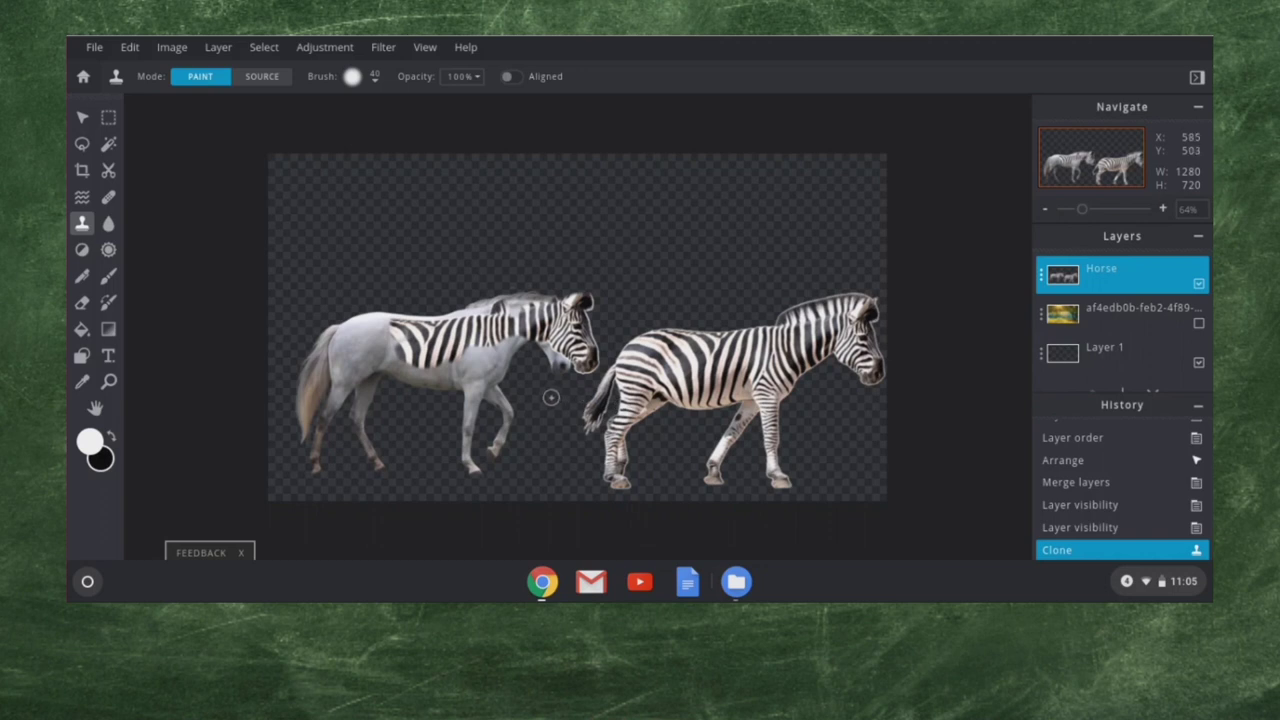
{"action": "left_click", "coordinate": [130, 47]}
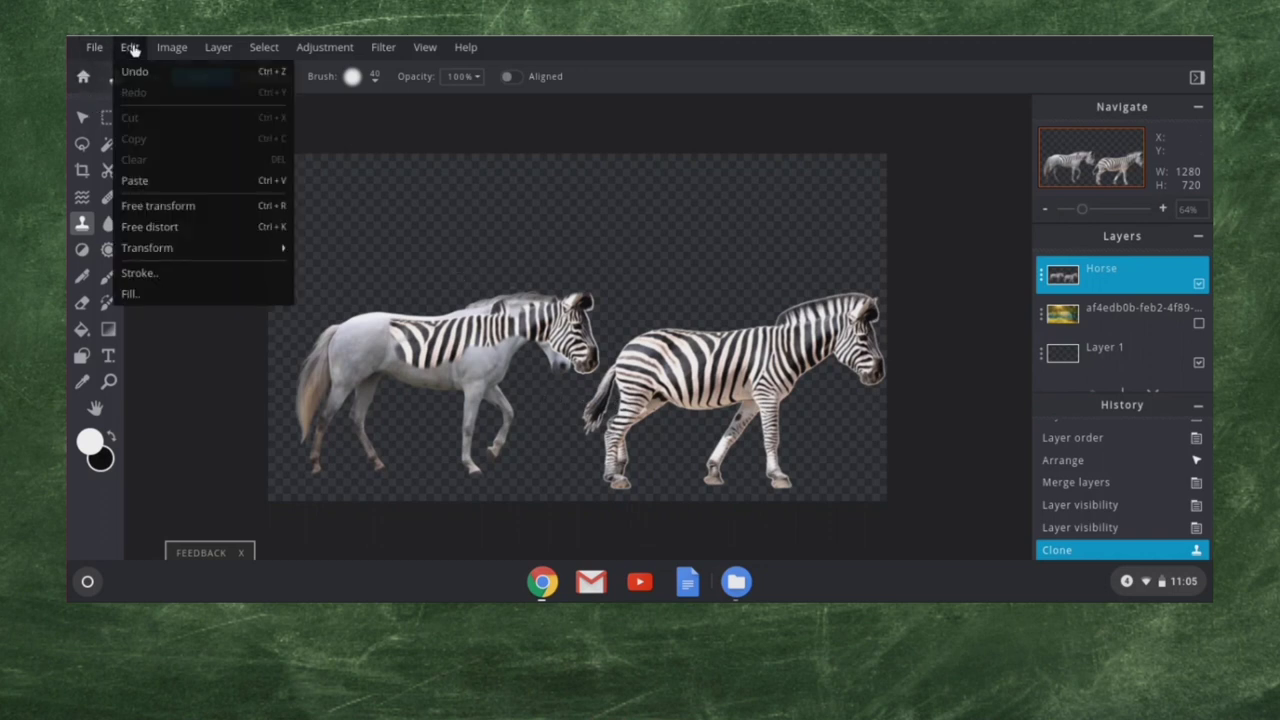
{"action": "left_click", "coordinate": [134, 73]}
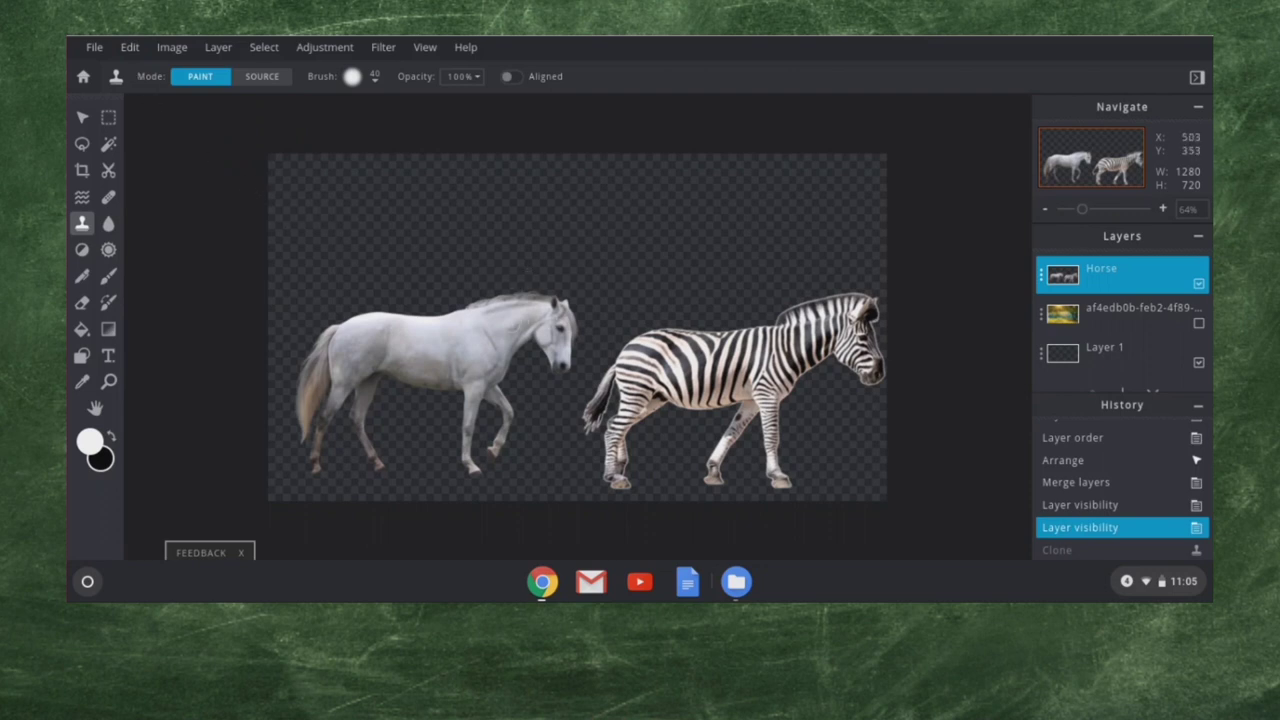
Set the Clone Stamp's opacity to 50%.
{"action": "left_click", "coordinate": [130, 47]}
{"action": "left_click", "coordinate": [130, 50]}
{"action": "left_click", "coordinate": [479, 78]}
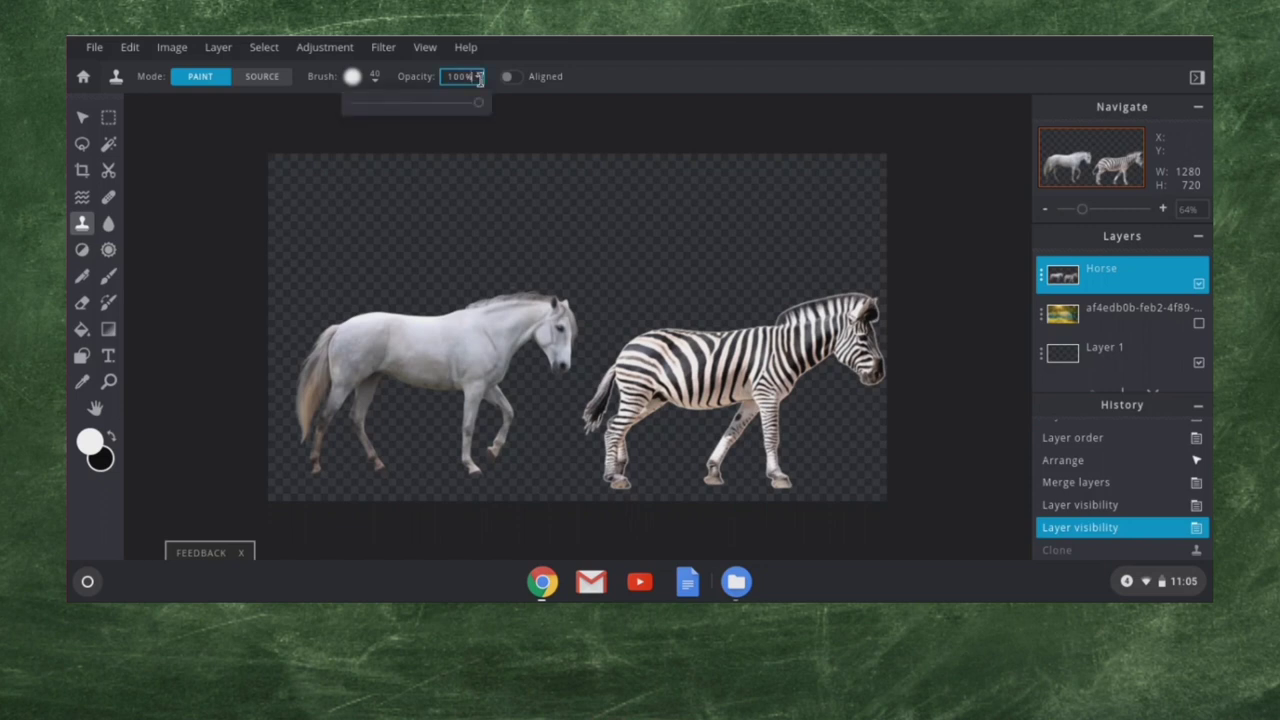
{"action": "left_click_drag", "start_coordinate": [479, 106], "coordinate": [418, 110]}
{"action": "left_click", "coordinate": [80, 231]}
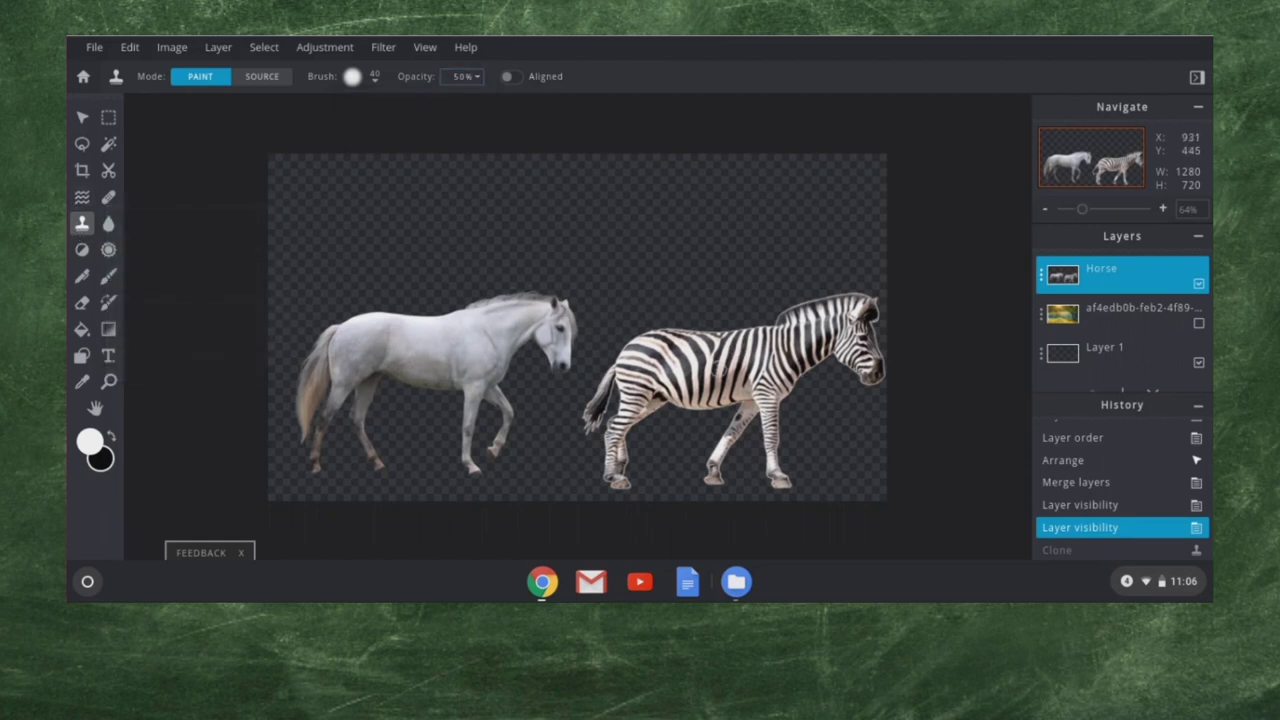
Set the Clone Stamp's source point on the stripes in the middle of the zebra's body.
{"action": "left_click", "coordinate": [262, 76]}
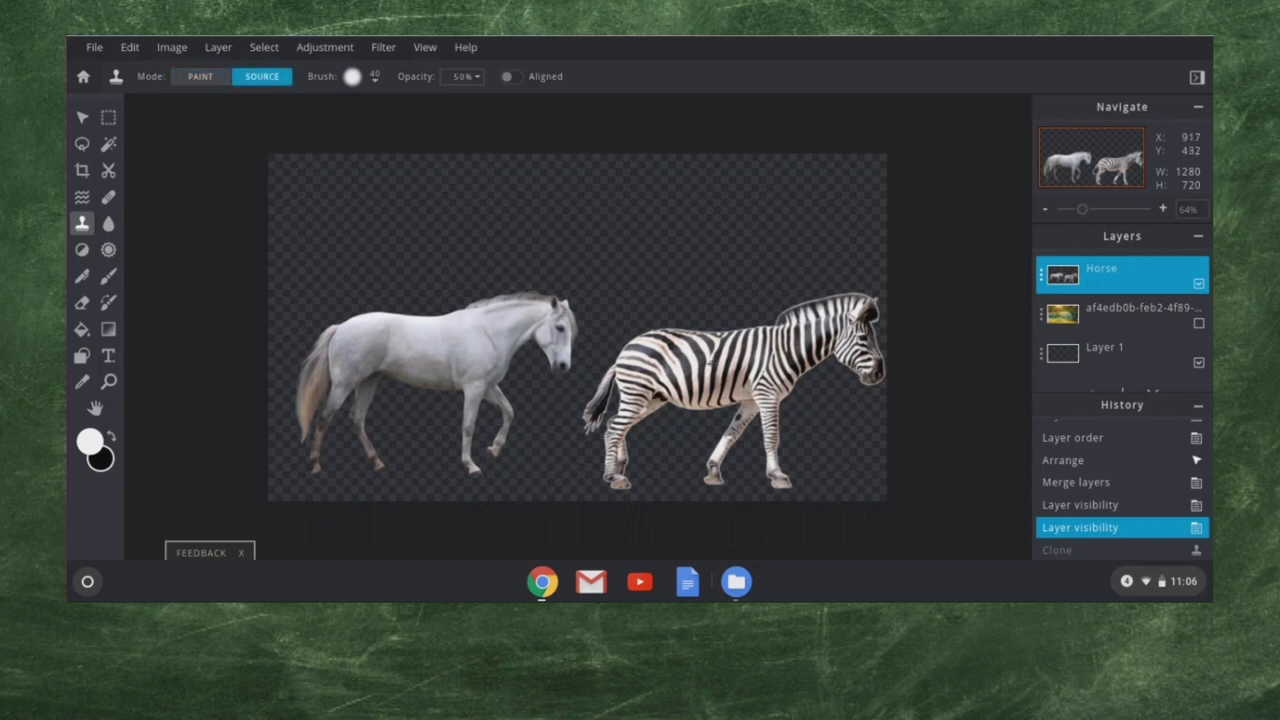
{"action": "left_click", "coordinate": [714, 363]}
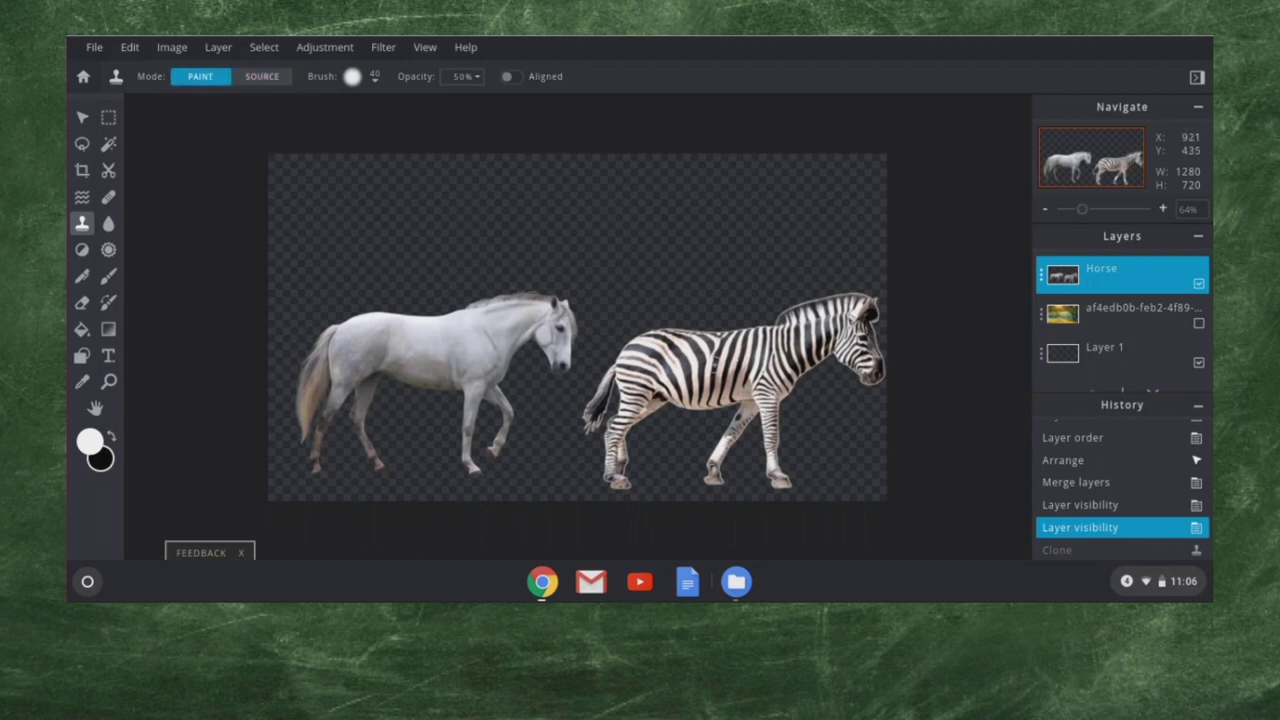
{"action": "left_click", "coordinate": [270, 80]}
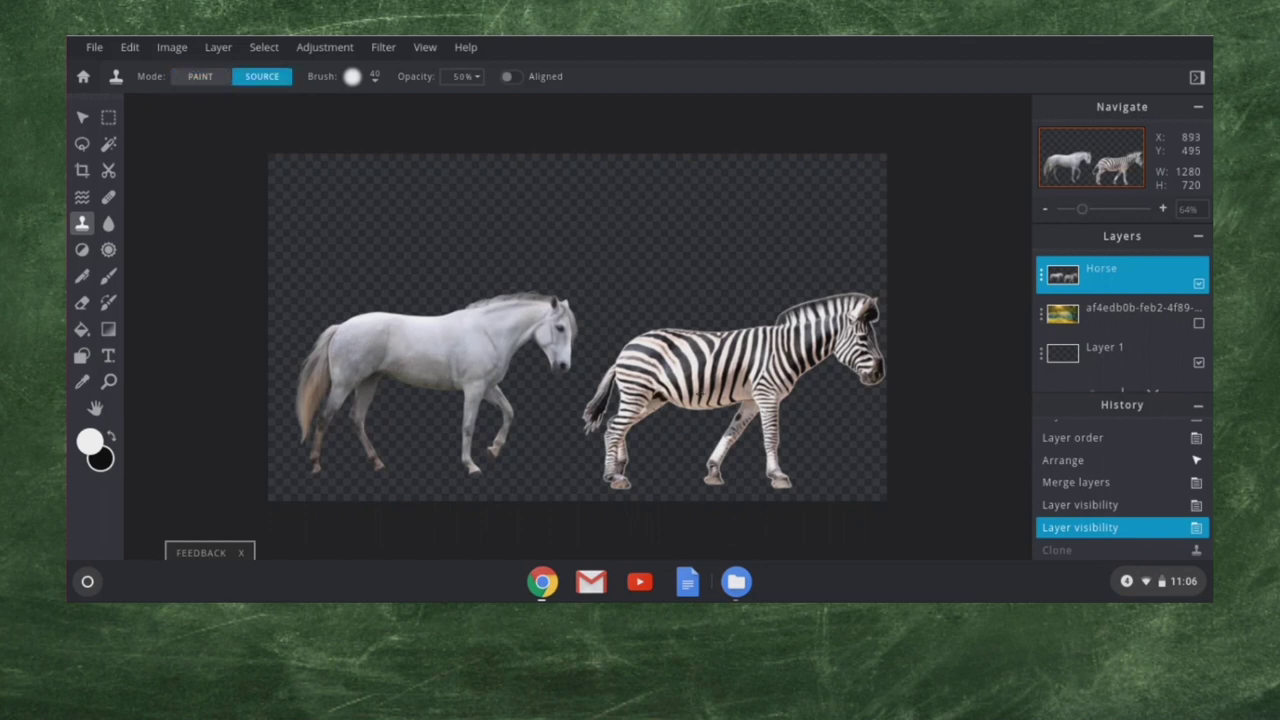
{"action": "left_click", "coordinate": [711, 369]}
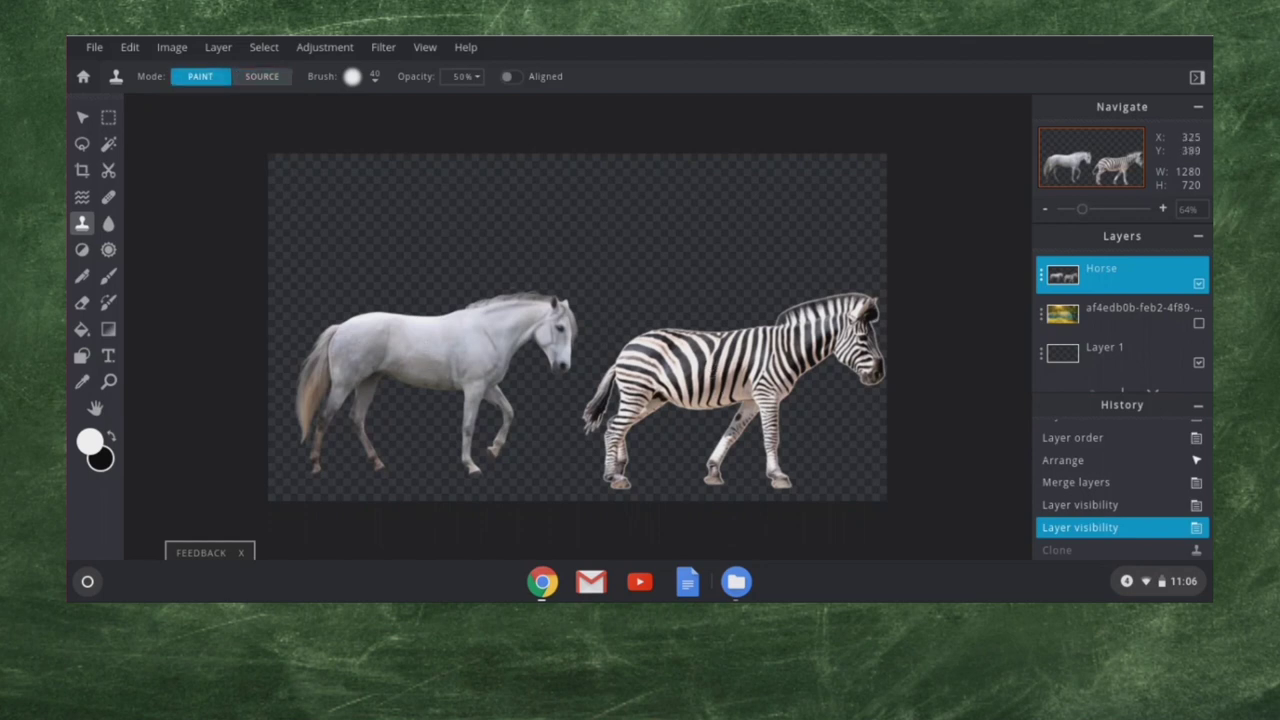
Try cloning the zebra's stripes at 50% opacity over the horse's rump, back and neck, and undo the clone.
{"action": "mouse_move", "coordinate": [424, 345]}
{"action": "left_mouse_down"}
{"action": "mouse_move", "coordinate": [380, 352]}
{"action": "mouse_move", "coordinate": [385, 332]}
{"action": "mouse_move", "coordinate": [358, 326]}
{"action": "mouse_move", "coordinate": [343, 362]}
{"action": "mouse_move", "coordinate": [341, 316]}
{"action": "mouse_move", "coordinate": [355, 334]}
{"action": "mouse_move", "coordinate": [347, 313]}
{"action": "mouse_move", "coordinate": [370, 306]}
{"action": "mouse_move", "coordinate": [465, 315]}
{"action": "mouse_move", "coordinate": [406, 358]}
{"action": "mouse_move", "coordinate": [468, 330]}
{"action": "mouse_move", "coordinate": [420, 338]}
{"action": "mouse_move", "coordinate": [438, 325]}
{"action": "mouse_move", "coordinate": [408, 361]}
{"action": "mouse_move", "coordinate": [388, 357]}
{"action": "mouse_move", "coordinate": [445, 314]}
{"action": "mouse_move", "coordinate": [480, 308]}
{"action": "mouse_move", "coordinate": [472, 325]}
{"action": "left_mouse_up"}
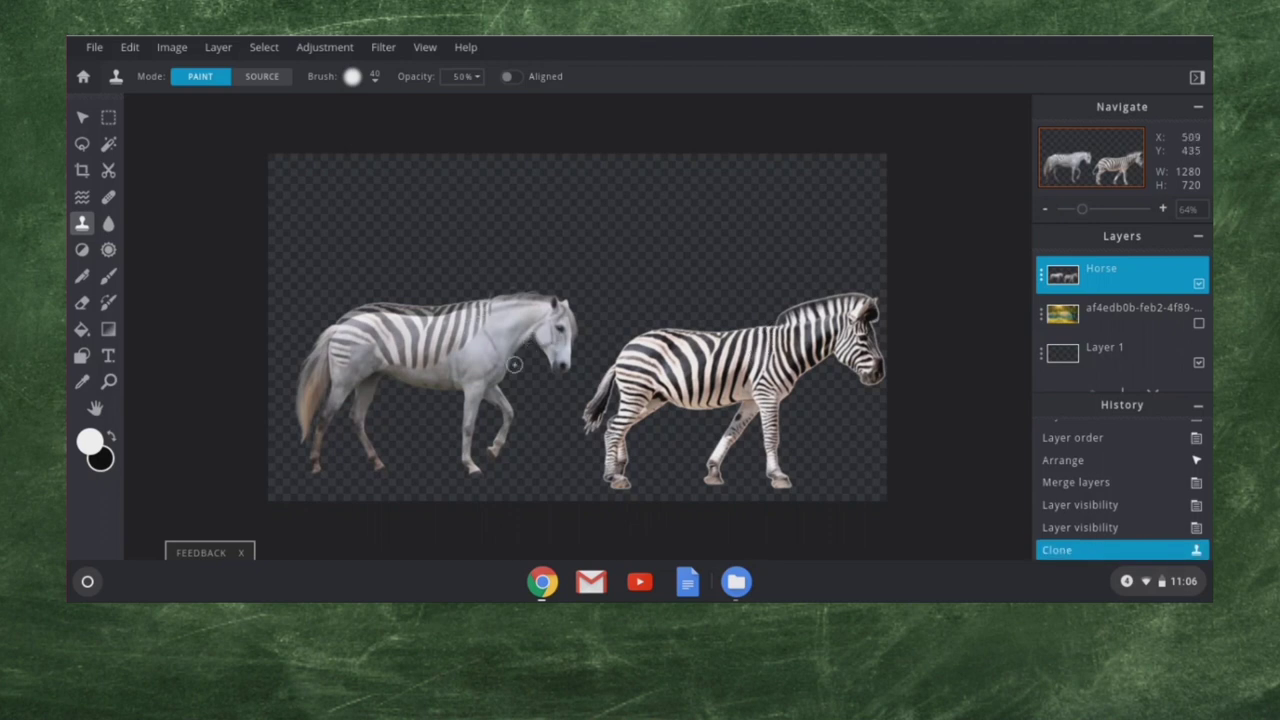
{"action": "key", "text": "ctrl+z"}
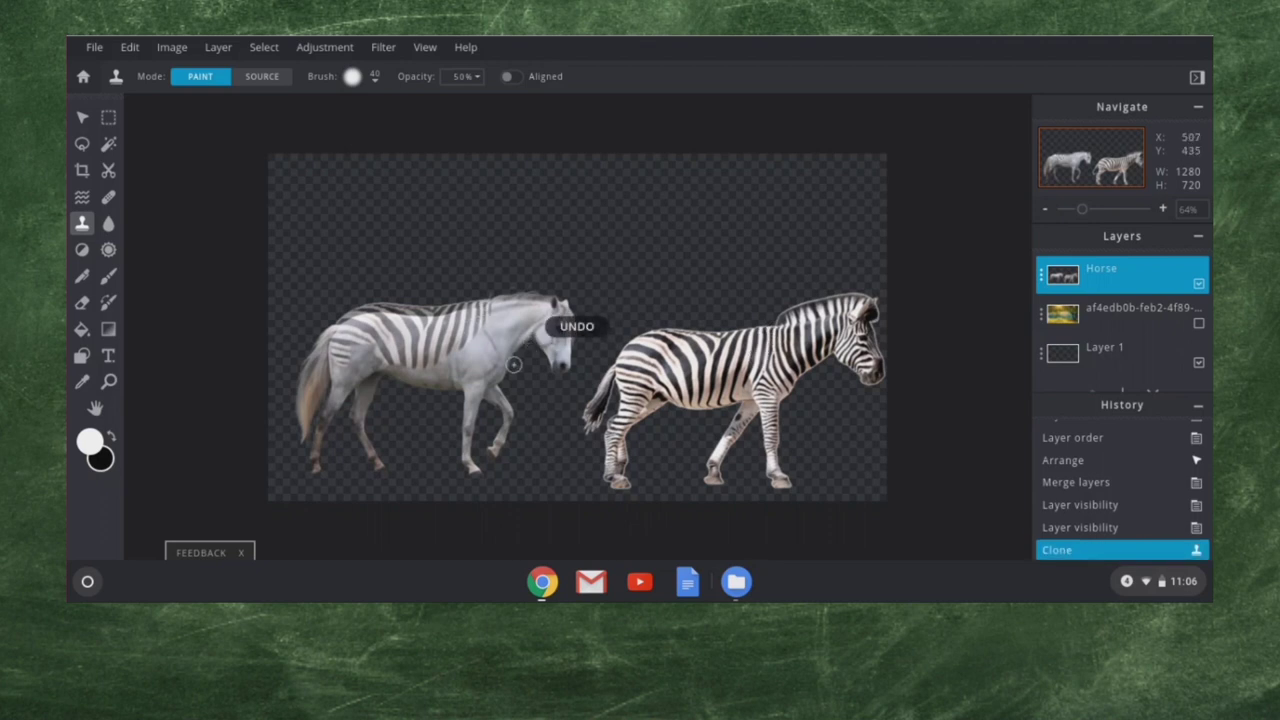
{"action": "left_click", "coordinate": [130, 47]}
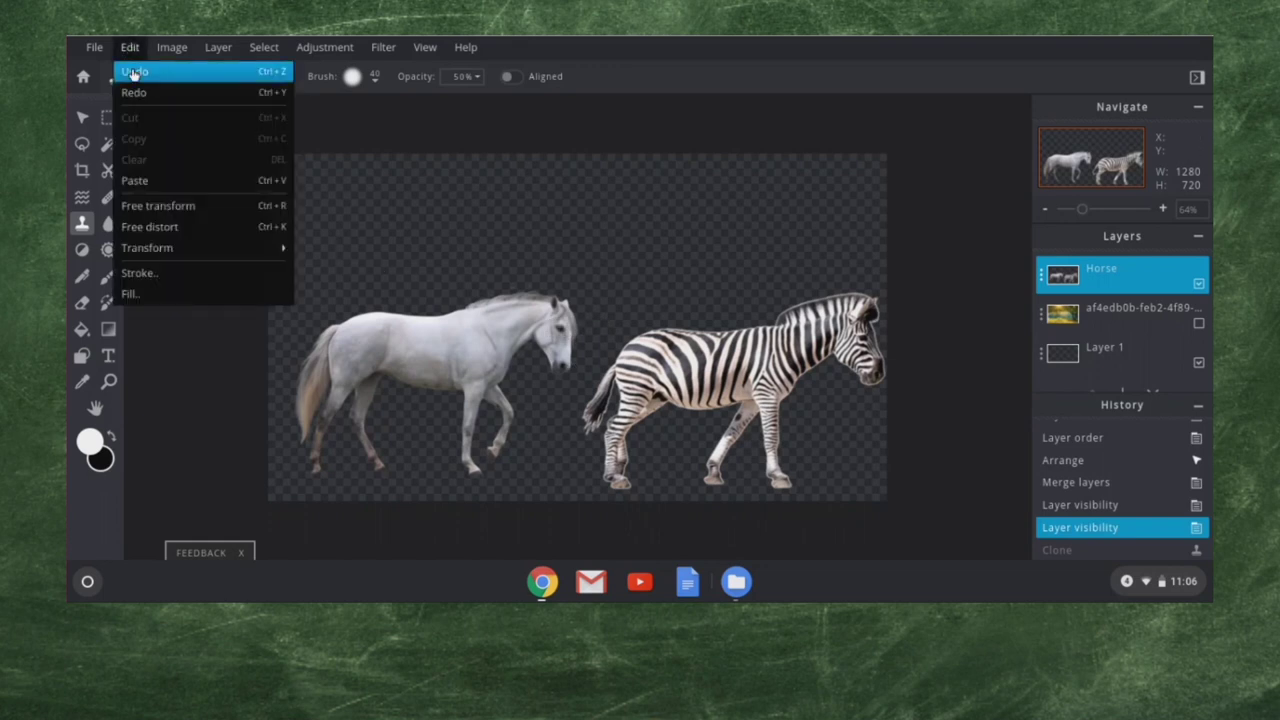
{"action": "left_click", "coordinate": [131, 55]}
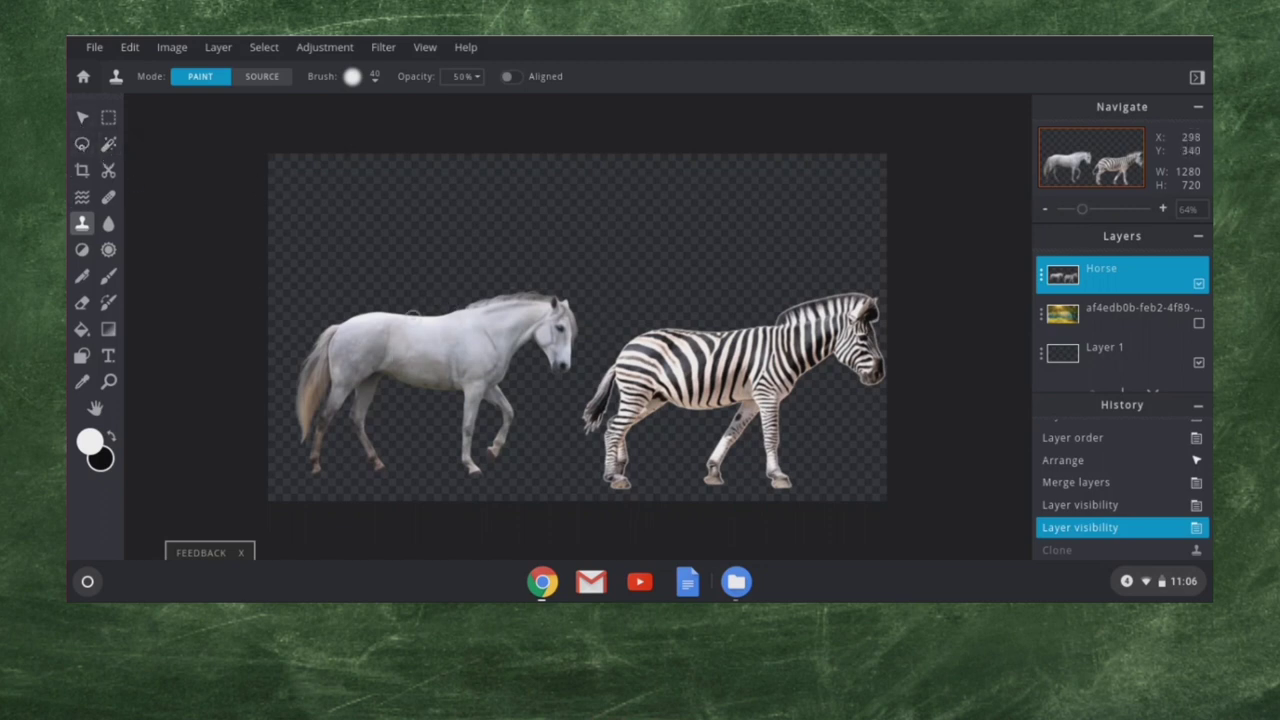
Try a rectangular marquee selection of about 622 by 572 px around the whole horse, and clear it with the Lasso tool active.
{"action": "left_click", "coordinate": [109, 118]}
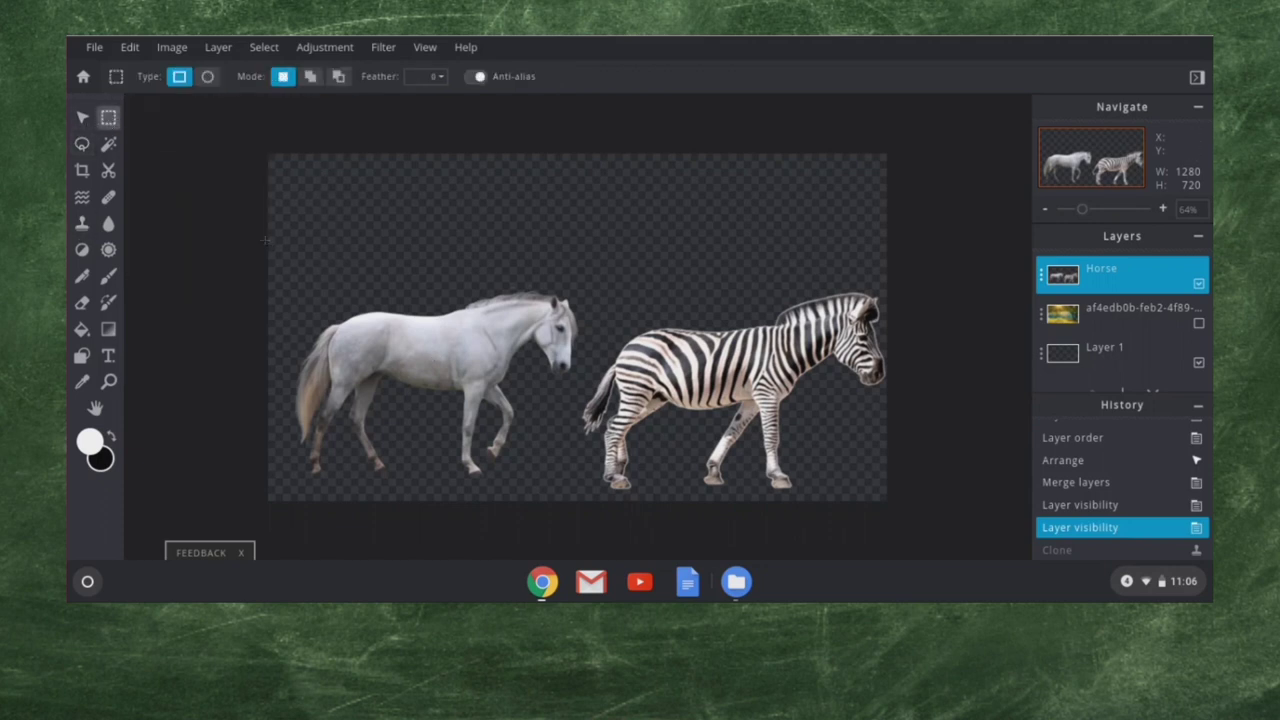
{"action": "left_click_drag", "start_coordinate": [279, 225], "coordinate": [580, 528]}
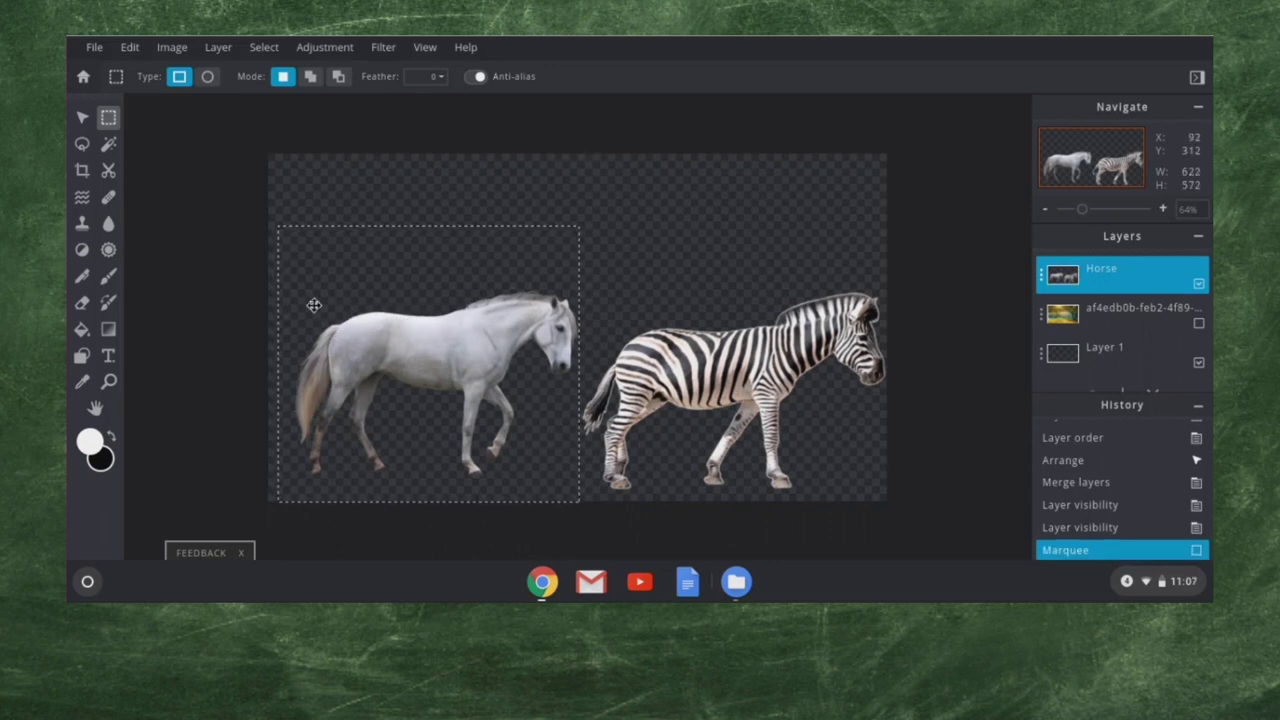
{"action": "left_click", "coordinate": [82, 144]}
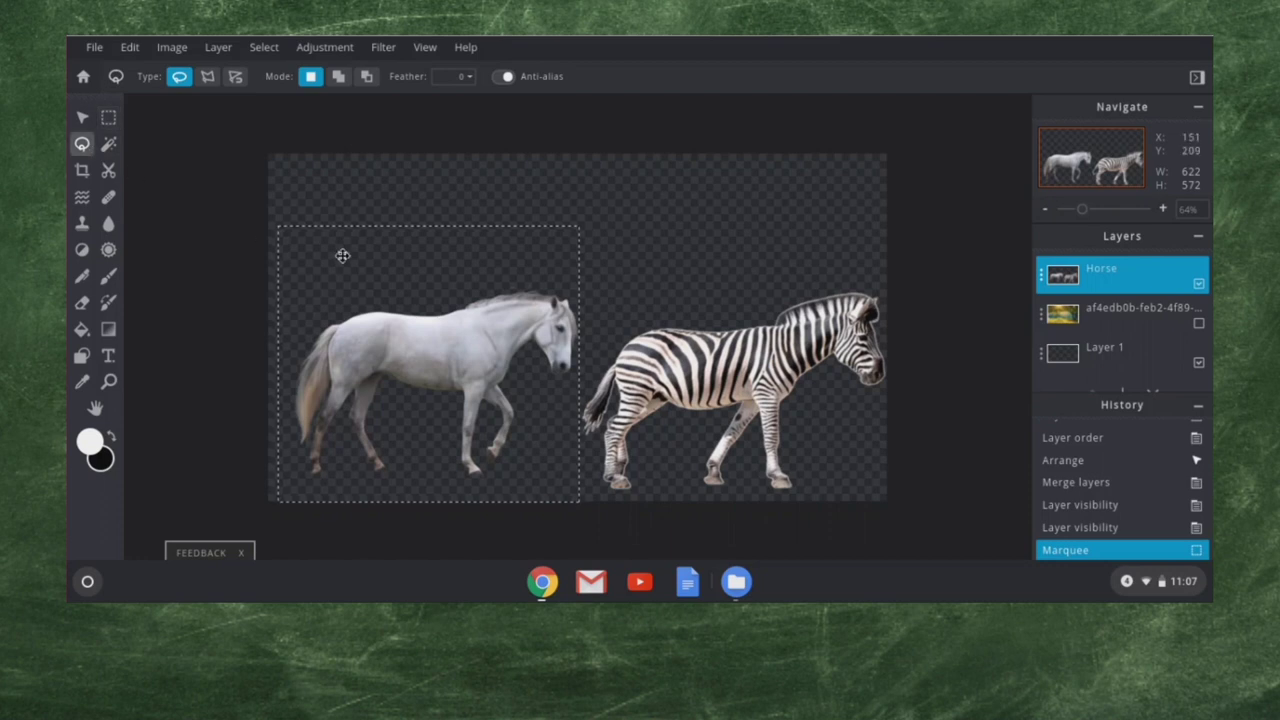
{"action": "key", "text": "alt"}
{"action": "left_click", "coordinate": [380, 283]}
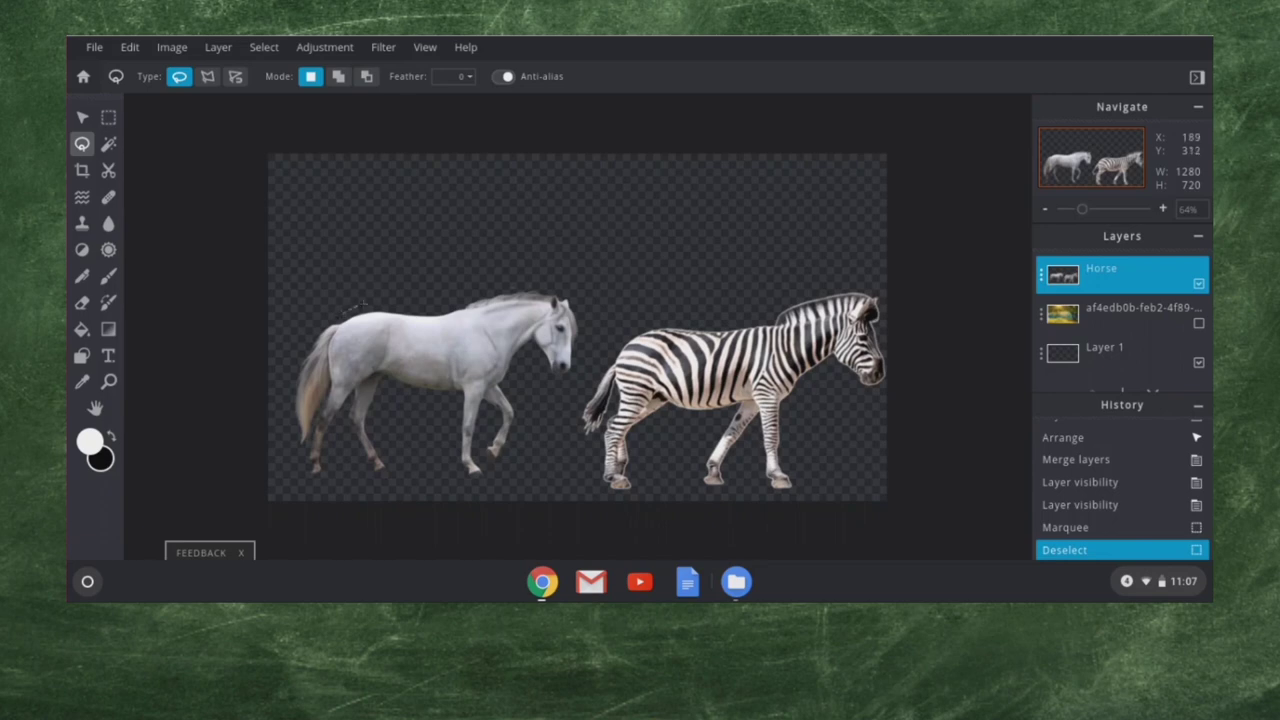
Try freehand lasso selections along the horse's mane and around its head, and deselect them.
{"action": "left_click_drag", "start_coordinate": [466, 299], "coordinate": [464, 302]}
{"action": "scroll", "coordinate": [436, 288], "scroll_direction": "up", "scroll_amount": 3}
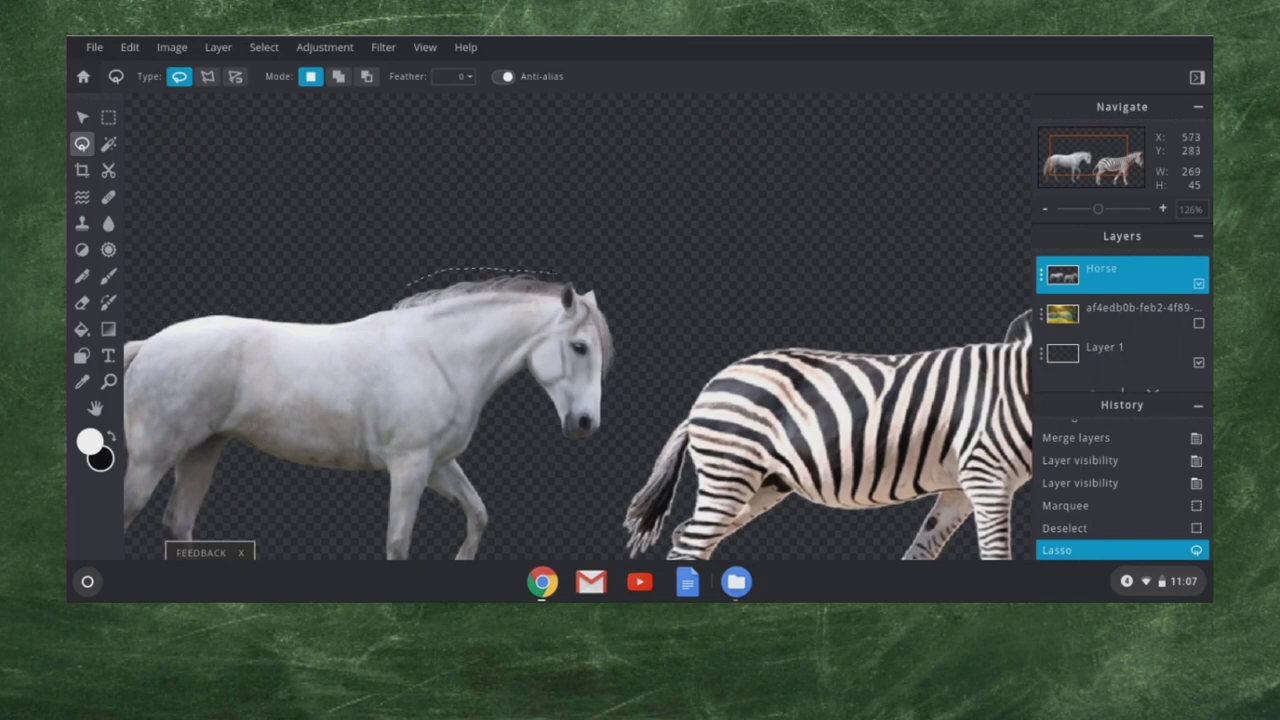
{"action": "left_click_drag", "start_coordinate": [645, 322], "coordinate": [648, 330]}
{"action": "key", "text": "ctrl+d"}
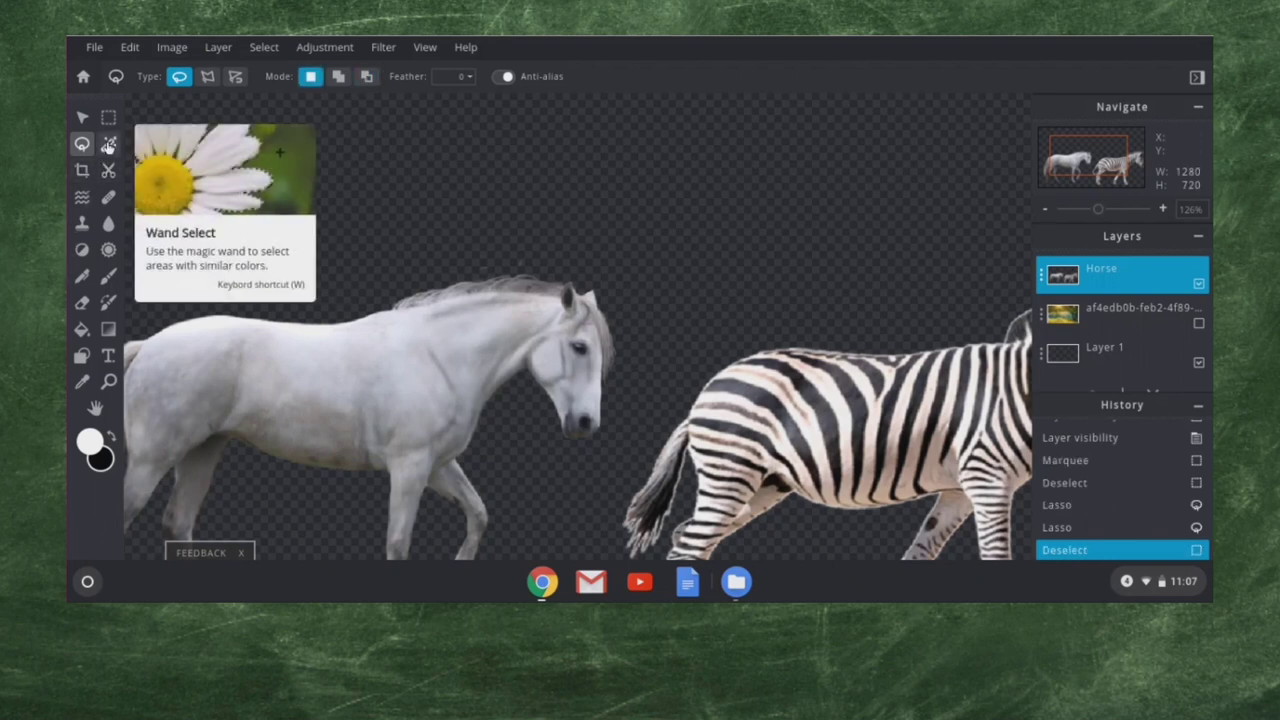
Select the whole horse with the Wand at a tolerance of 125.
{"action": "left_click", "coordinate": [108, 145]}
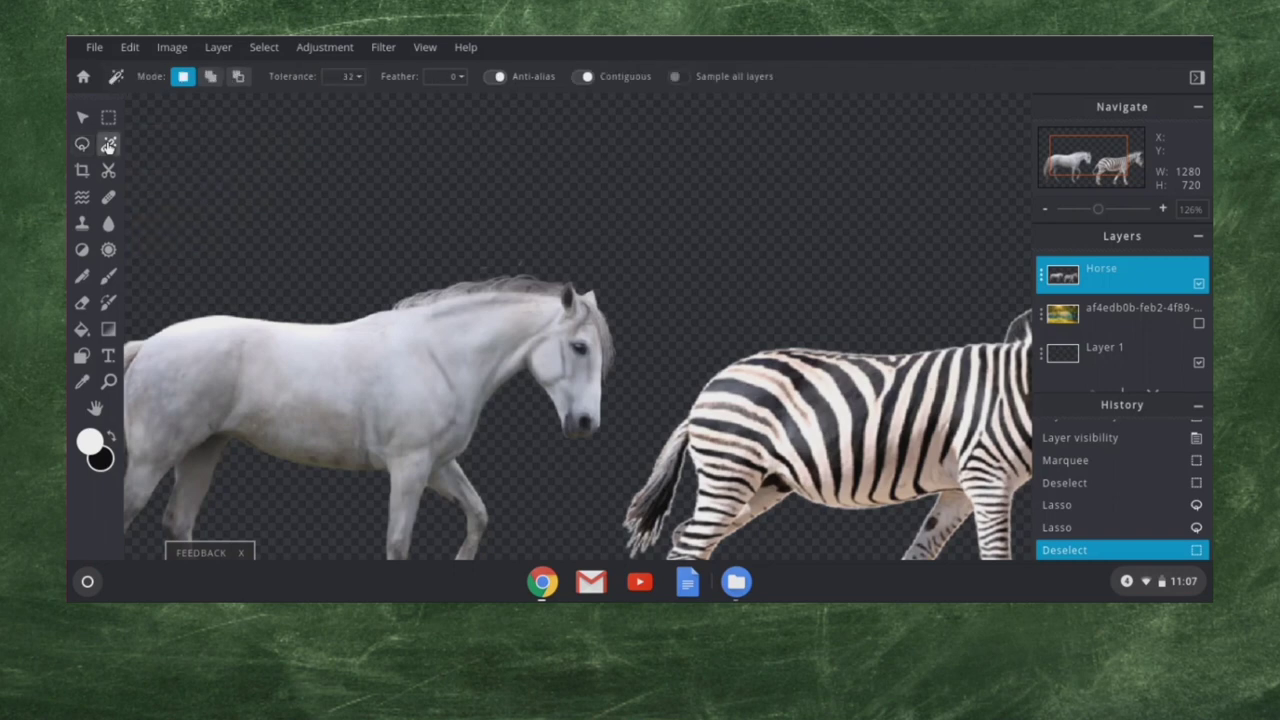
{"action": "scroll", "coordinate": [291, 346], "scroll_direction": "down", "scroll_amount": 3}
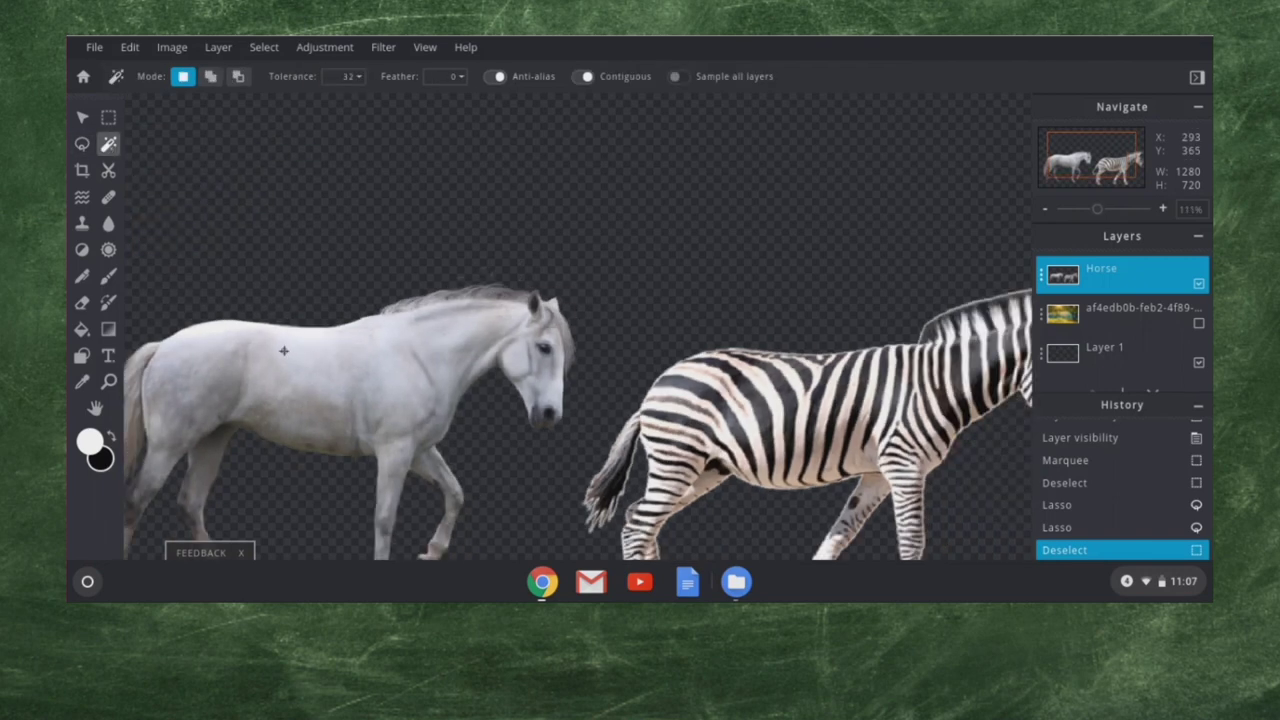
{"action": "left_click", "coordinate": [375, 349]}
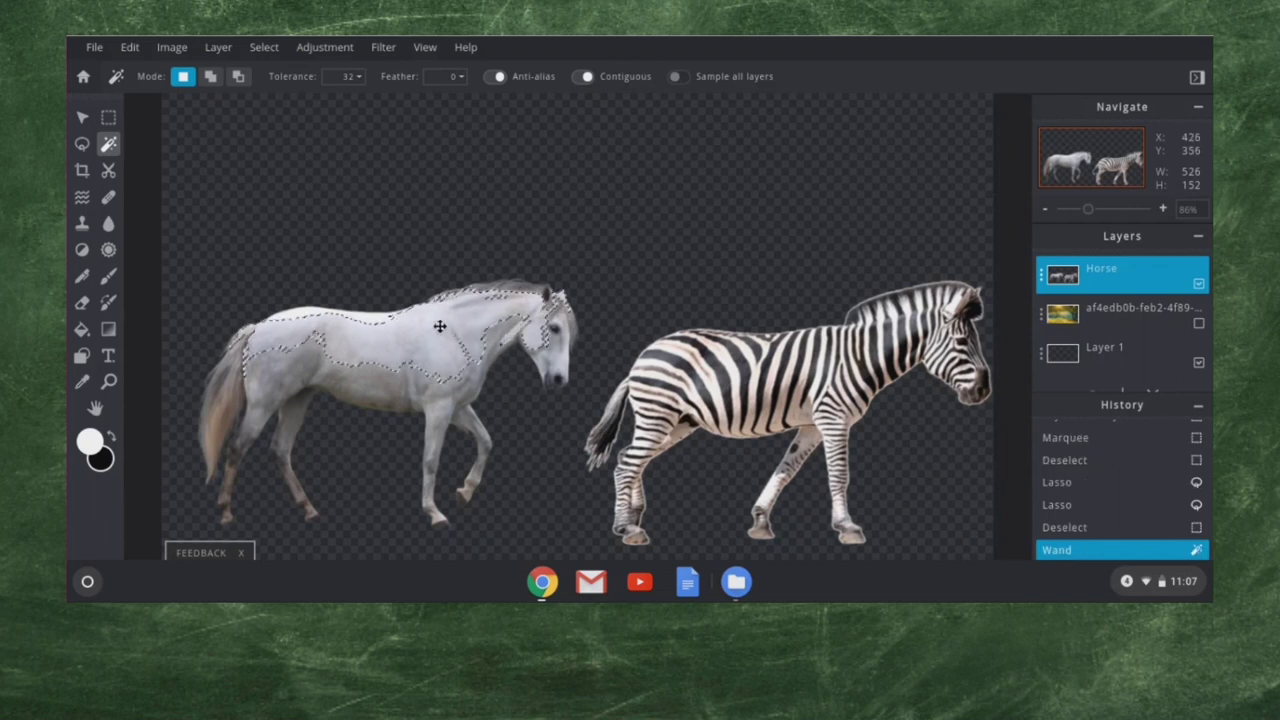
{"action": "left_click", "coordinate": [359, 76]}
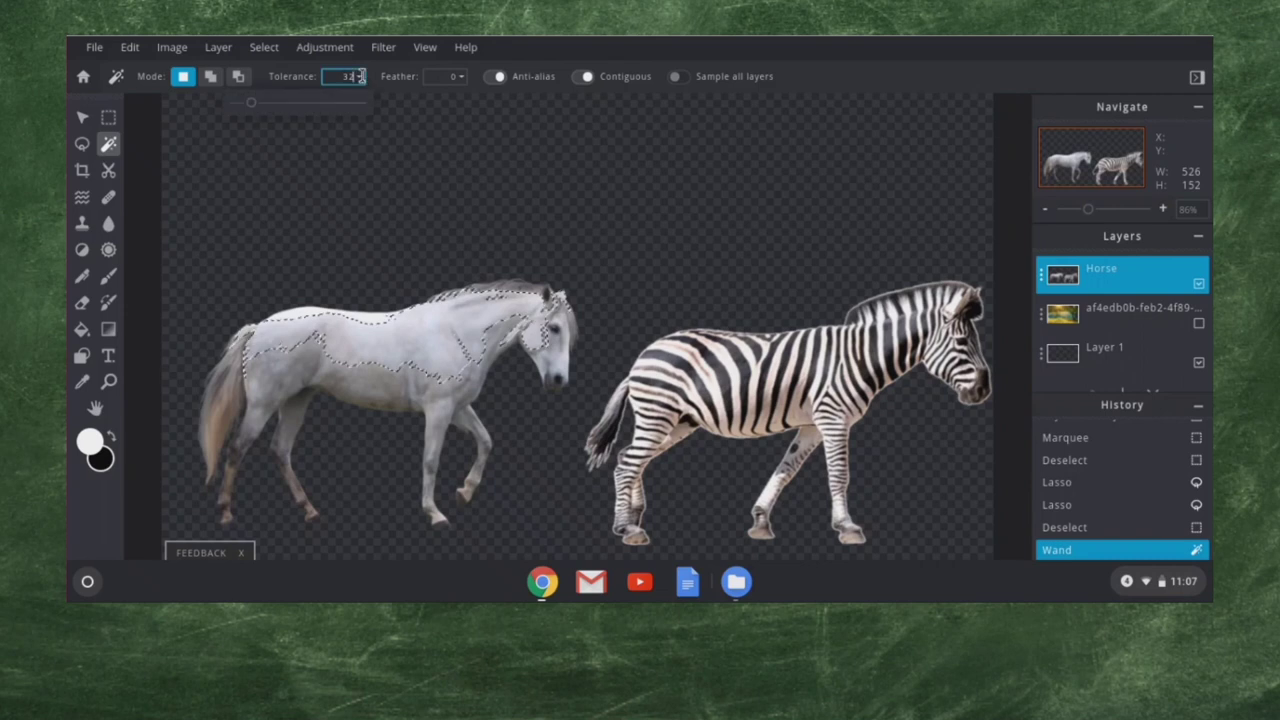
{"action": "left_click_drag", "start_coordinate": [251, 102], "coordinate": [296, 102]}
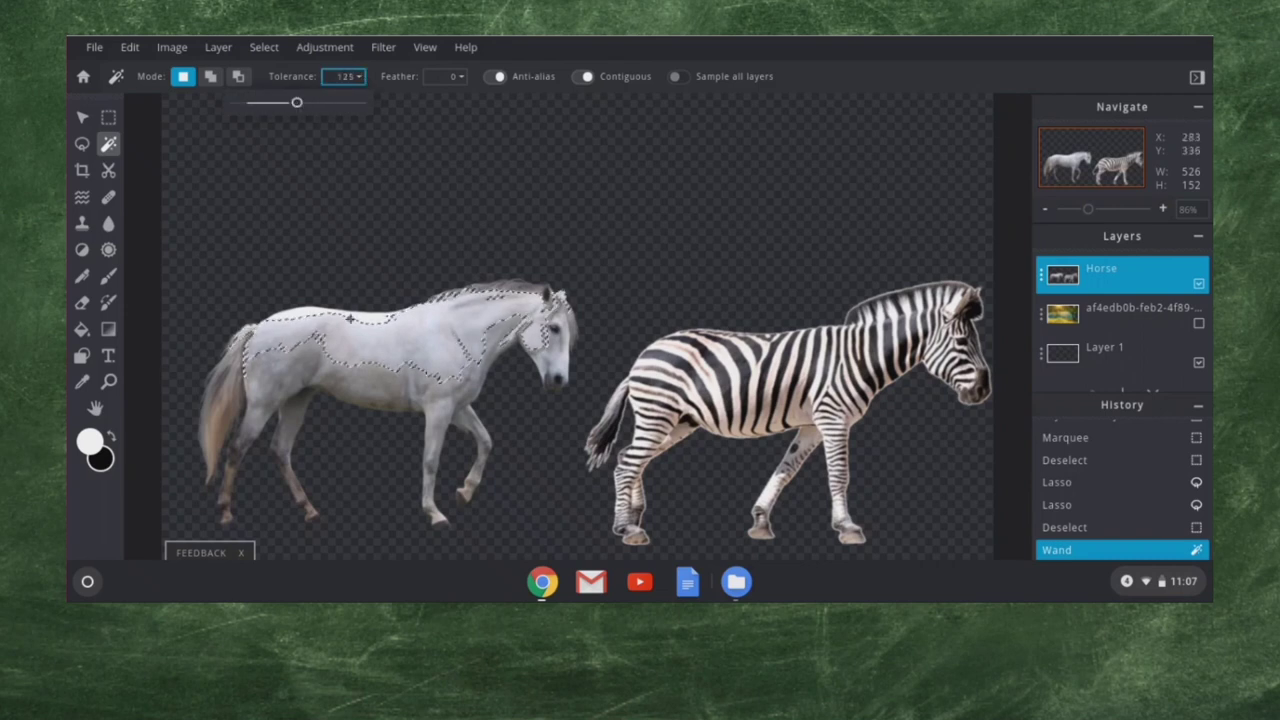
{"action": "left_click", "coordinate": [365, 384]}
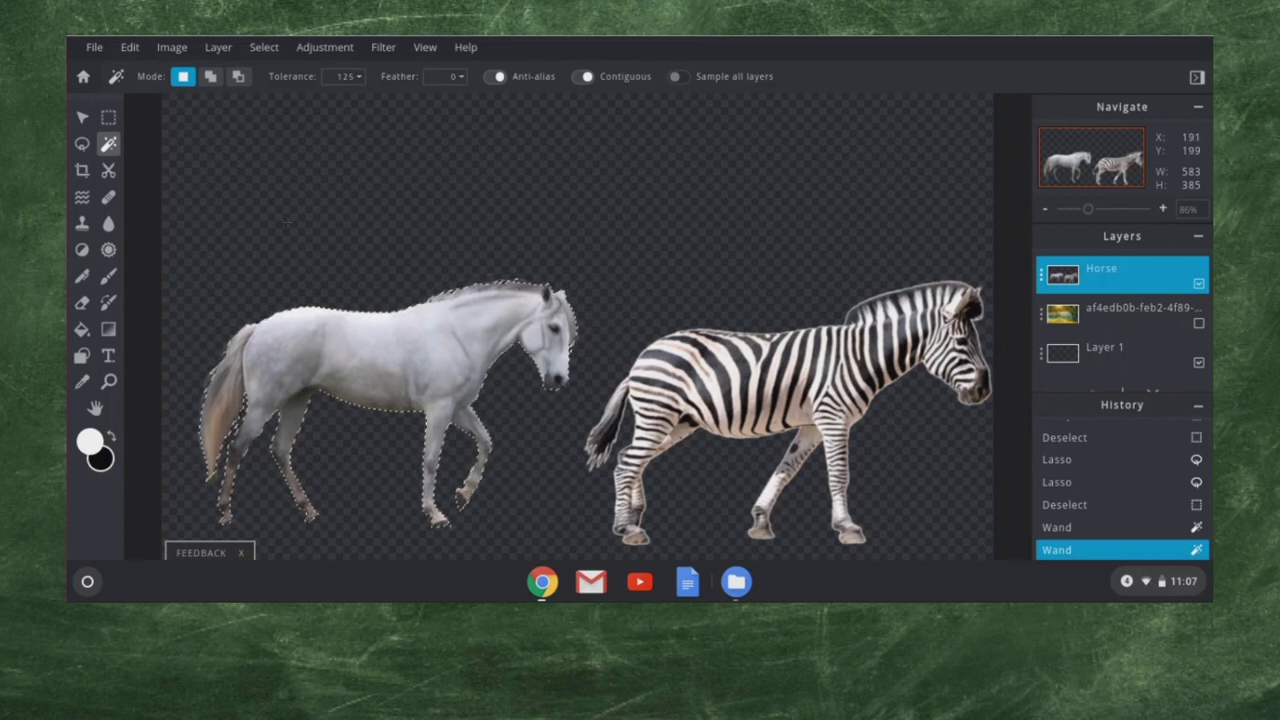
Set the Clone Stamp's source point on the stripes in the middle of the zebra's body, and undo a trial stroke at 100% opacity.
{"action": "left_click", "coordinate": [84, 224]}
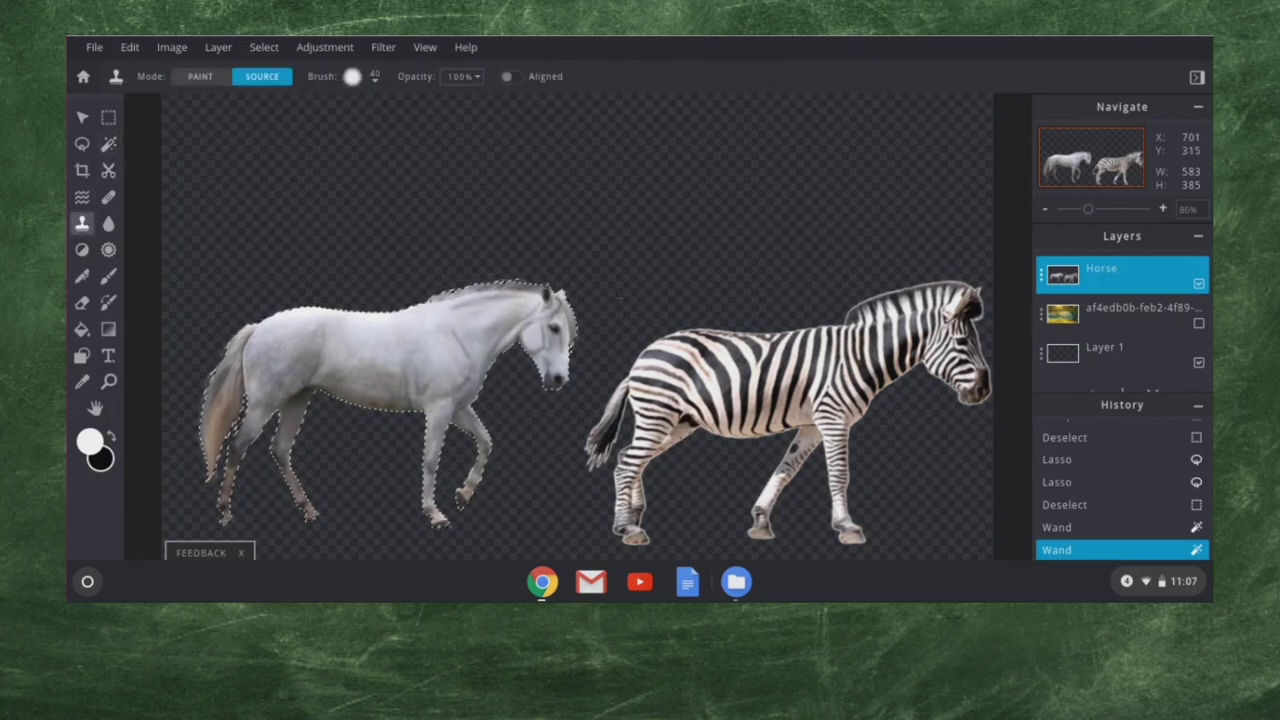
{"action": "left_click", "coordinate": [794, 369]}
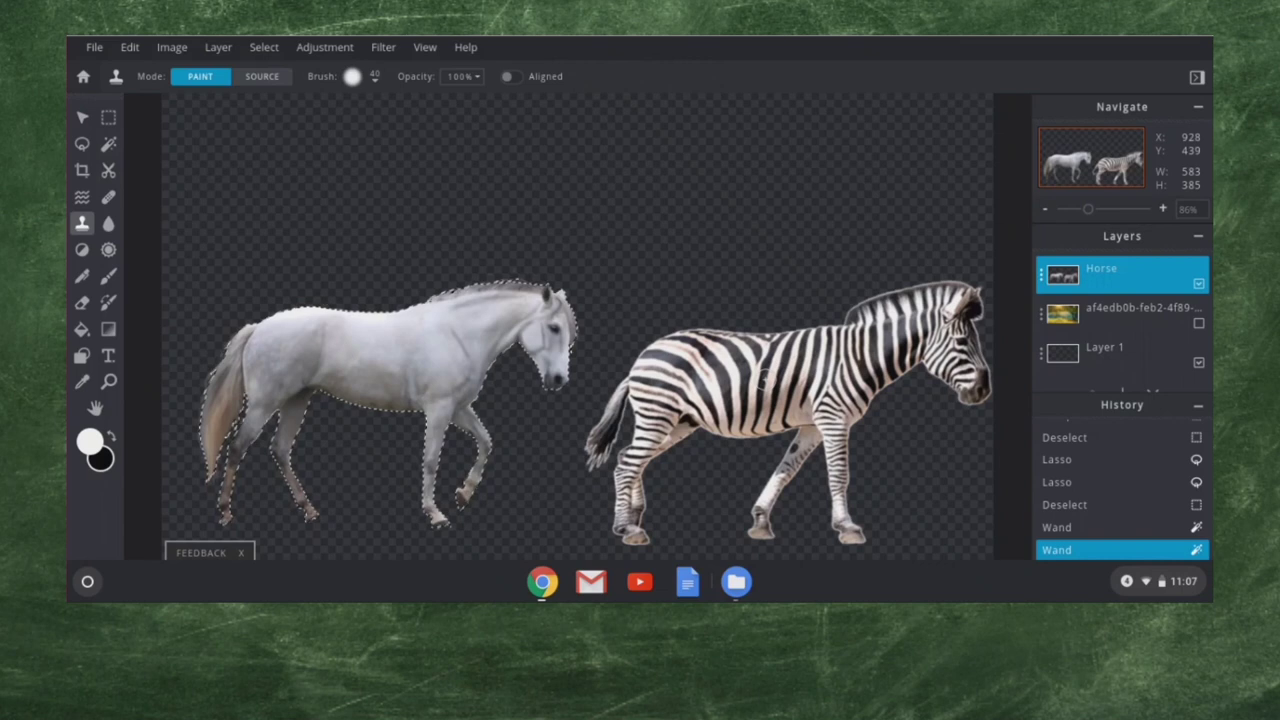
{"action": "key", "text": "alt"}
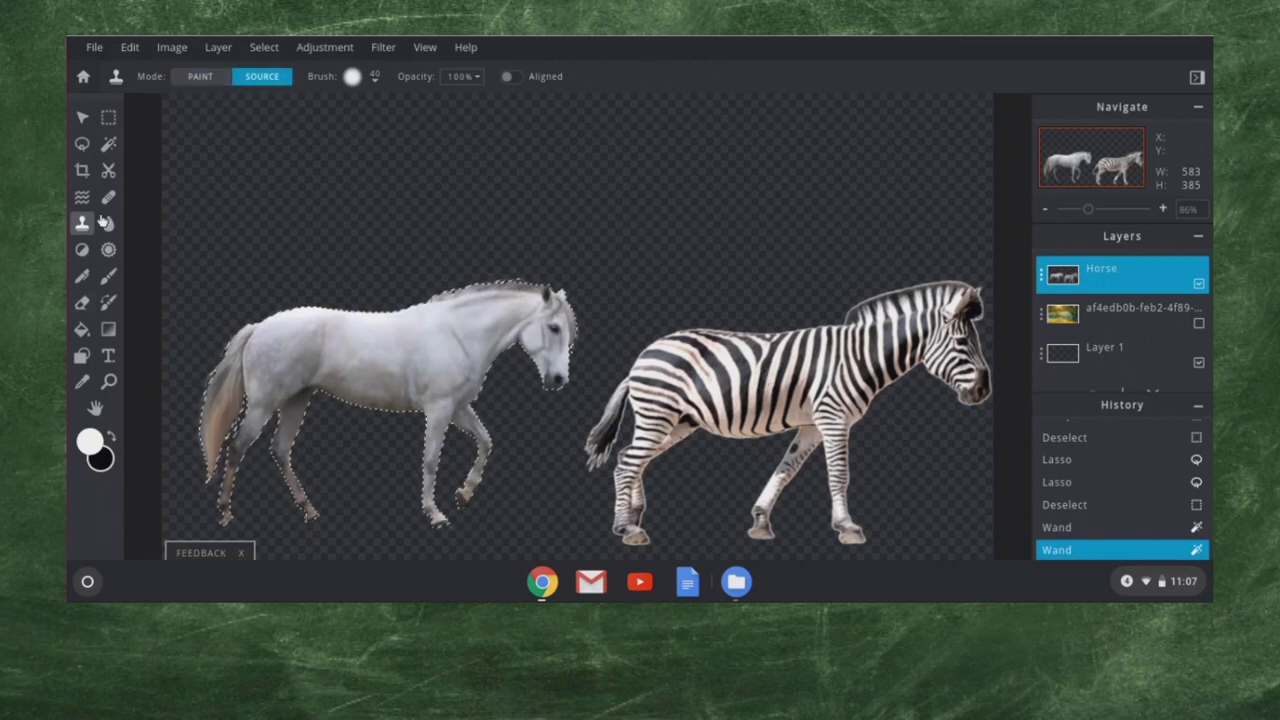
{"action": "left_click", "coordinate": [762, 389]}
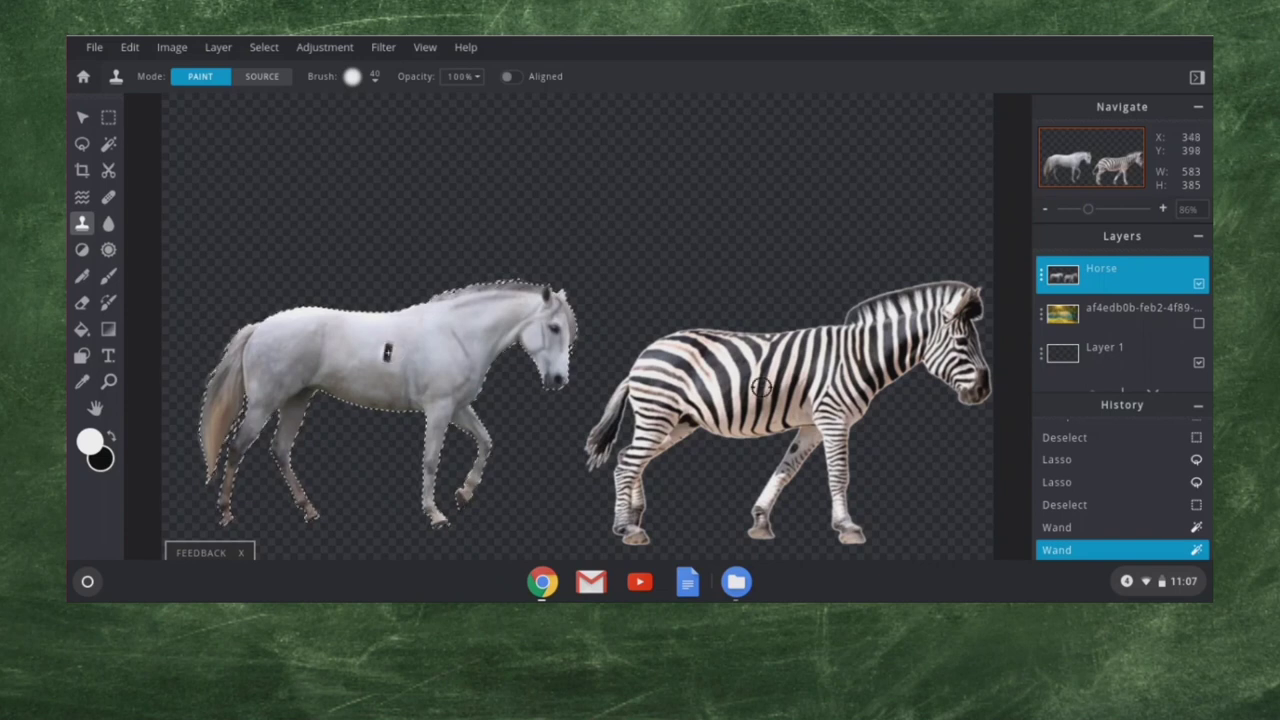
{"action": "left_click_drag", "start_coordinate": [388, 352], "coordinate": [368, 352]}
{"action": "key", "text": "ctrl+z"}
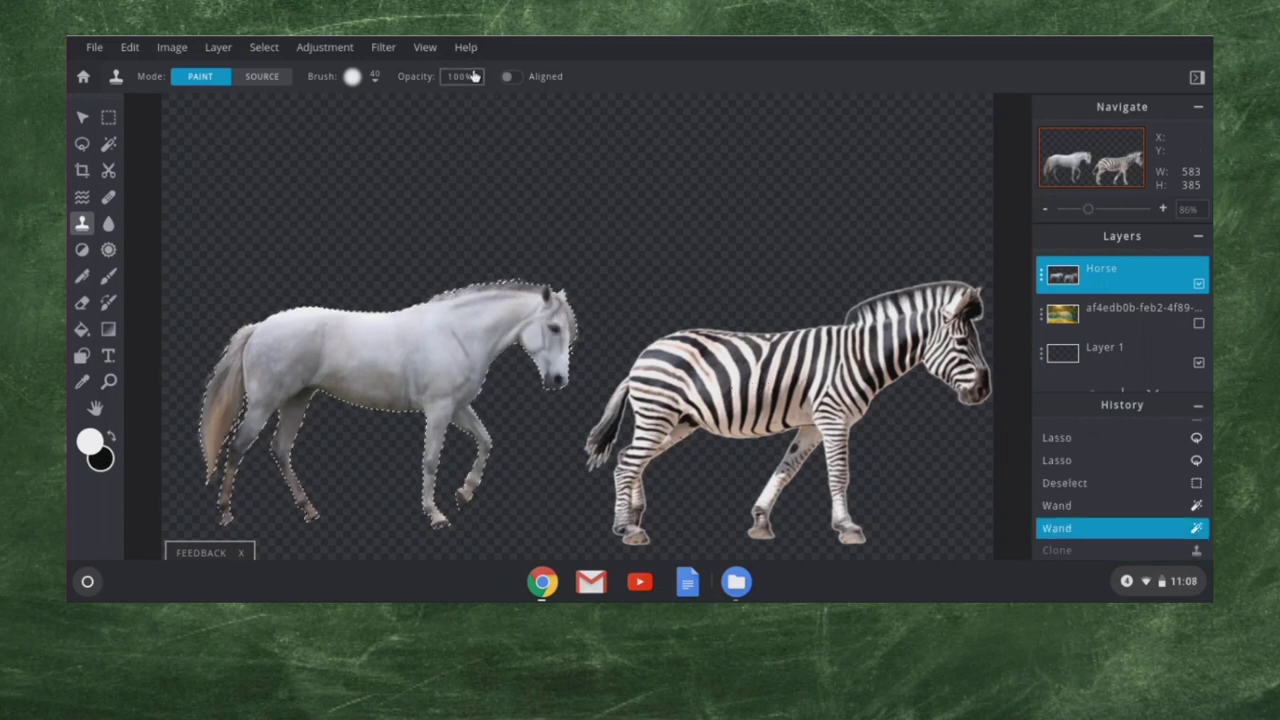
Clone the zebra's stripes at 40% opacity over the horse's rump, body, shoulder and neck, and undo the last extra stroke.
{"action": "left_click", "coordinate": [474, 76]}
{"action": "left_click_drag", "start_coordinate": [414, 106], "coordinate": [403, 106]}
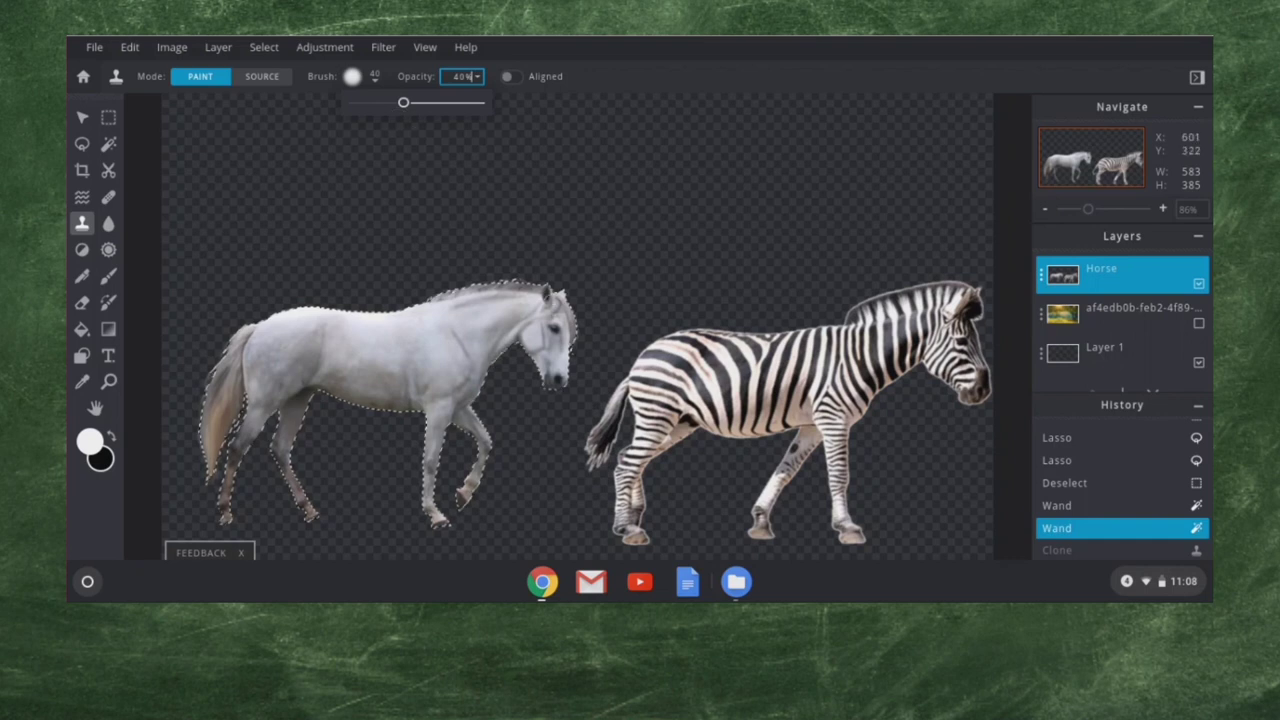
{"action": "mouse_move", "coordinate": [383, 362]}
{"action": "left_mouse_down"}
{"action": "mouse_move", "coordinate": [343, 326]}
{"action": "mouse_move", "coordinate": [289, 323]}
{"action": "mouse_move", "coordinate": [272, 327]}
{"action": "mouse_move", "coordinate": [258, 369]}
{"action": "mouse_move", "coordinate": [267, 334]}
{"action": "mouse_move", "coordinate": [244, 334]}
{"action": "mouse_move", "coordinate": [253, 365]}
{"action": "mouse_move", "coordinate": [263, 337]}
{"action": "mouse_move", "coordinate": [286, 331]}
{"action": "mouse_move", "coordinate": [272, 366]}
{"action": "mouse_move", "coordinate": [316, 326]}
{"action": "mouse_move", "coordinate": [293, 385]}
{"action": "mouse_move", "coordinate": [326, 328]}
{"action": "mouse_move", "coordinate": [334, 357]}
{"action": "mouse_move", "coordinate": [319, 378]}
{"action": "mouse_move", "coordinate": [351, 340]}
{"action": "mouse_move", "coordinate": [339, 391]}
{"action": "mouse_move", "coordinate": [357, 371]}
{"action": "mouse_move", "coordinate": [366, 404]}
{"action": "mouse_move", "coordinate": [372, 374]}
{"action": "mouse_move", "coordinate": [386, 406]}
{"action": "mouse_move", "coordinate": [389, 371]}
{"action": "mouse_move", "coordinate": [405, 402]}
{"action": "mouse_move", "coordinate": [406, 376]}
{"action": "mouse_move", "coordinate": [408, 397]}
{"action": "mouse_move", "coordinate": [427, 380]}
{"action": "mouse_move", "coordinate": [452, 384]}
{"action": "mouse_move", "coordinate": [417, 358]}
{"action": "mouse_move", "coordinate": [436, 338]}
{"action": "mouse_move", "coordinate": [417, 347]}
{"action": "mouse_move", "coordinate": [460, 364]}
{"action": "mouse_move", "coordinate": [441, 322]}
{"action": "mouse_move", "coordinate": [347, 313]}
{"action": "mouse_move", "coordinate": [375, 315]}
{"action": "mouse_move", "coordinate": [377, 330]}
{"action": "mouse_move", "coordinate": [420, 327]}
{"action": "mouse_move", "coordinate": [477, 392]}
{"action": "mouse_move", "coordinate": [490, 346]}
{"action": "mouse_move", "coordinate": [508, 336]}
{"action": "mouse_move", "coordinate": [472, 348]}
{"action": "mouse_move", "coordinate": [468, 333]}
{"action": "mouse_move", "coordinate": [492, 323]}
{"action": "mouse_move", "coordinate": [462, 304]}
{"action": "left_mouse_up"}
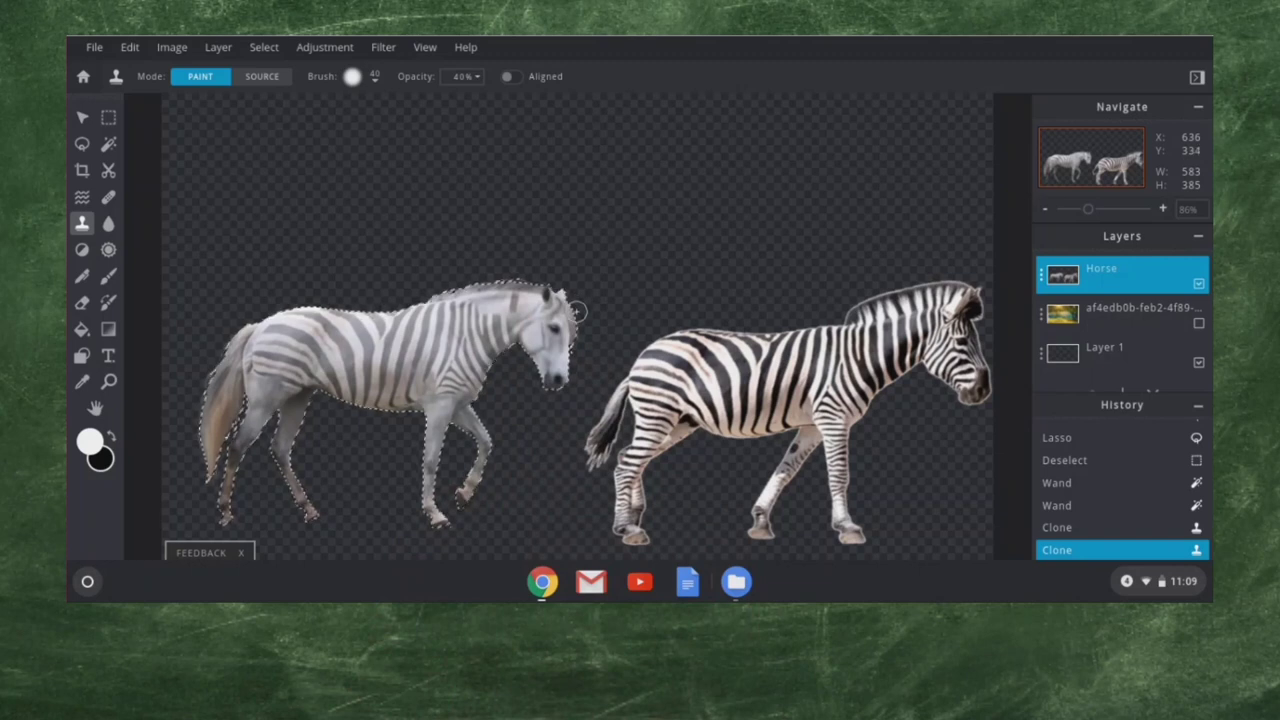
{"action": "key", "text": "ctrl+z"}
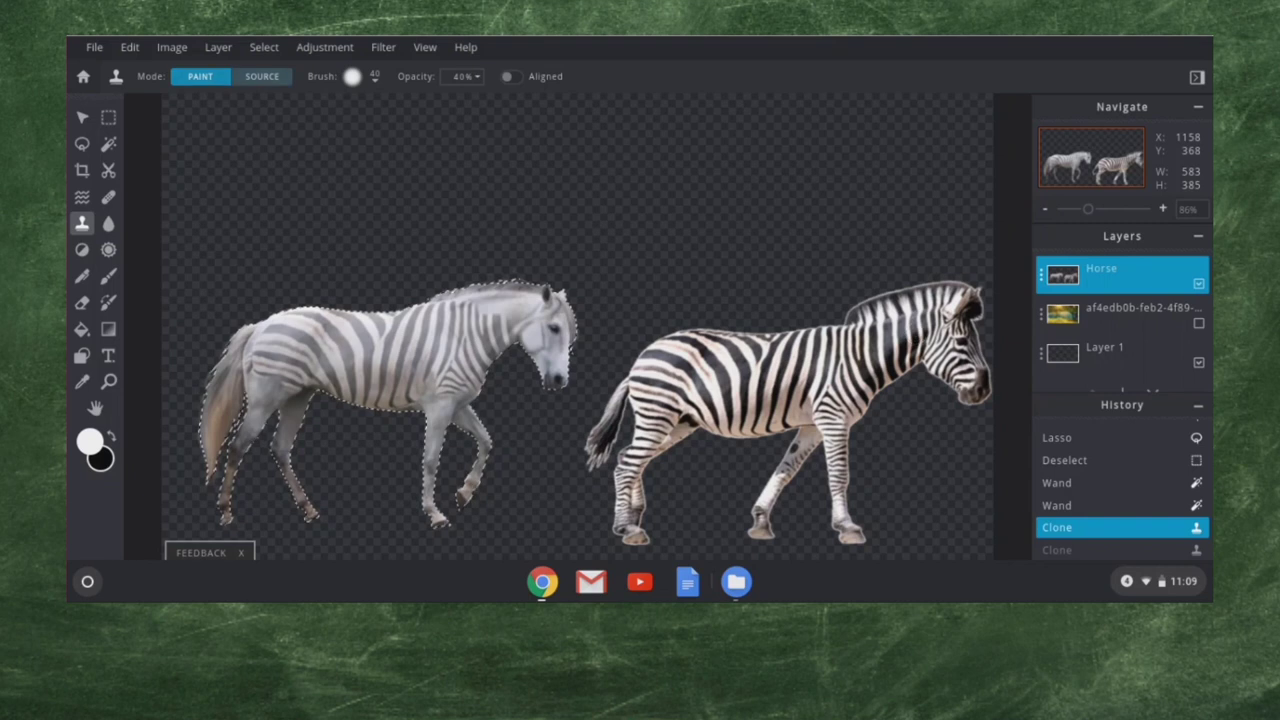
Try cloning stripes sampled beside the zebra's head onto the horse at 40% opacity, and undo the clone.
{"action": "key", "text": "alt"}
{"action": "left_click", "coordinate": [924, 330], "text": "alt"}
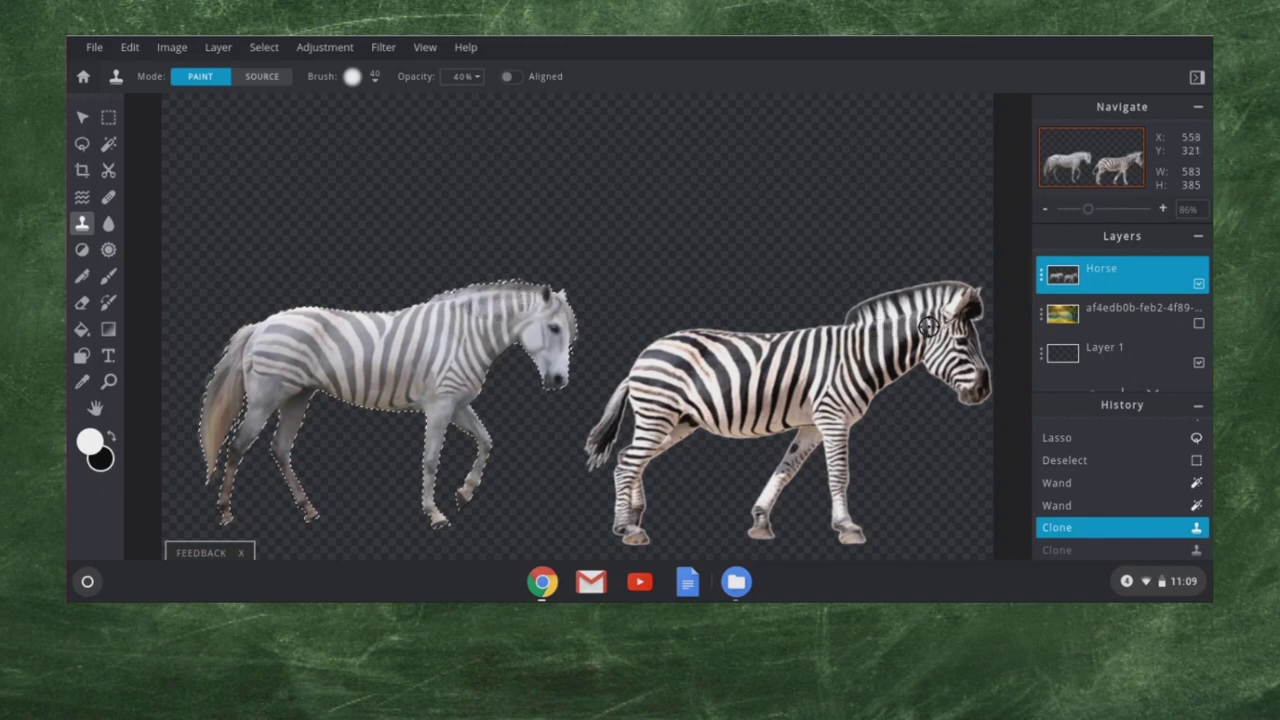
{"action": "mouse_move", "coordinate": [918, 328]}
{"action": "left_mouse_down"}
{"action": "mouse_move", "coordinate": [802, 372]}
{"action": "mouse_move", "coordinate": [833, 371]}
{"action": "mouse_move", "coordinate": [824, 354]}
{"action": "mouse_move", "coordinate": [783, 373]}
{"action": "mouse_move", "coordinate": [821, 367]}
{"action": "mouse_move", "coordinate": [776, 351]}
{"action": "mouse_move", "coordinate": [769, 382]}
{"action": "mouse_move", "coordinate": [785, 363]}
{"action": "mouse_move", "coordinate": [741, 382]}
{"action": "mouse_move", "coordinate": [781, 378]}
{"action": "left_mouse_up"}
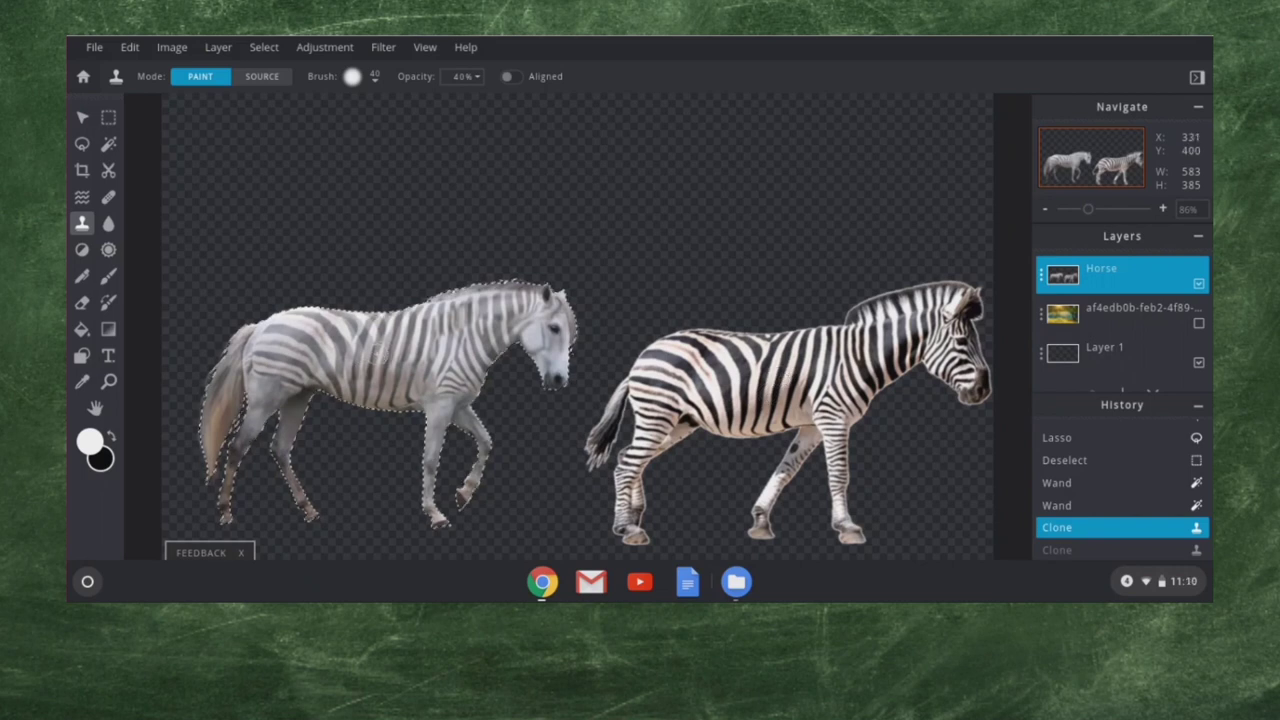
{"action": "key", "text": "ctrl+y"}
{"action": "key", "text": "ctrl+z"}
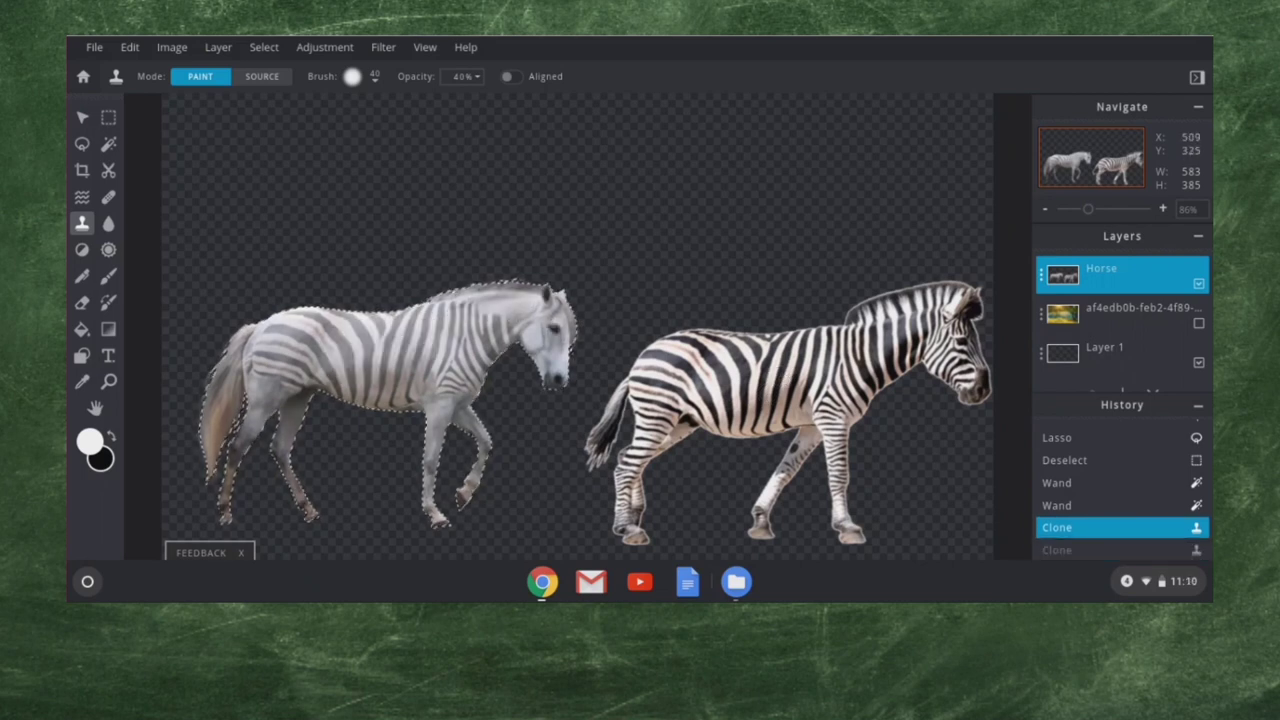
Resample the zebra's stripes and clone them at 40% opacity along the horse's upper neck and mane.
{"action": "key", "text": "alt"}
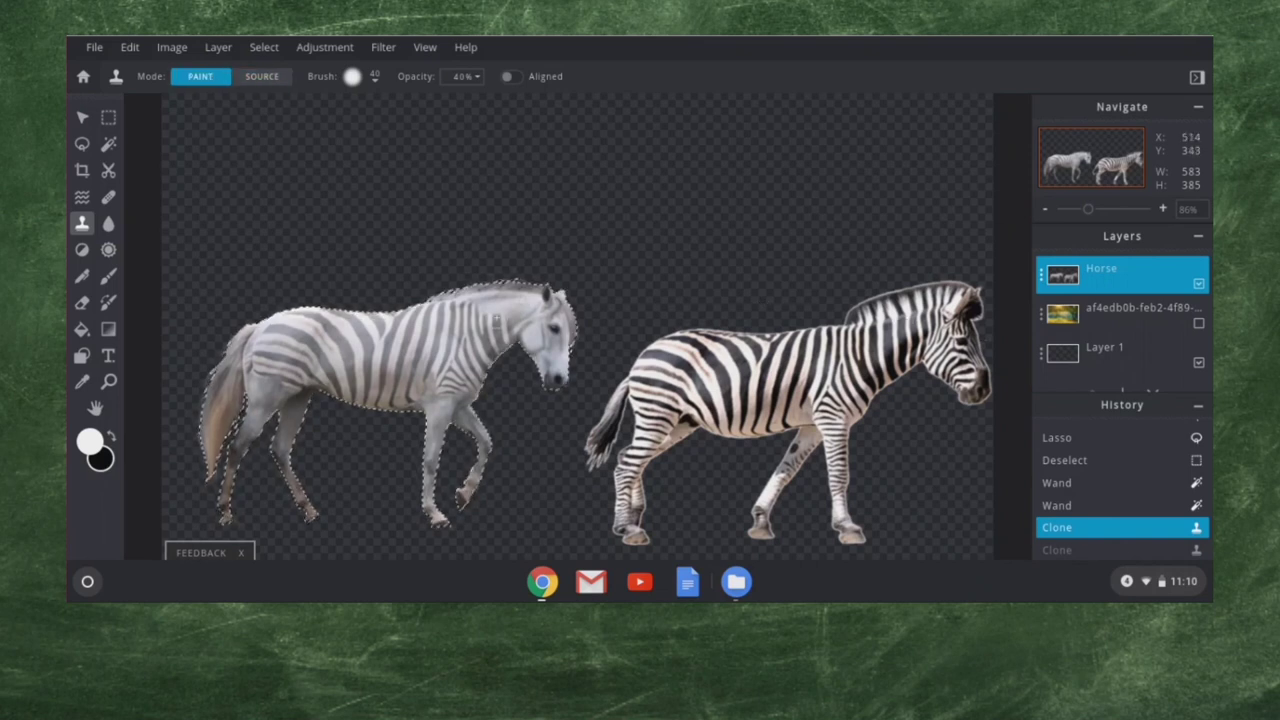
{"action": "mouse_move", "coordinate": [506, 300]}
{"action": "left_mouse_down"}
{"action": "mouse_move", "coordinate": [505, 328]}
{"action": "mouse_move", "coordinate": [480, 298]}
{"action": "mouse_move", "coordinate": [444, 301]}
{"action": "mouse_move", "coordinate": [528, 288]}
{"action": "mouse_move", "coordinate": [524, 310]}
{"action": "mouse_move", "coordinate": [542, 306]}
{"action": "mouse_move", "coordinate": [556, 340]}
{"action": "left_mouse_up"}
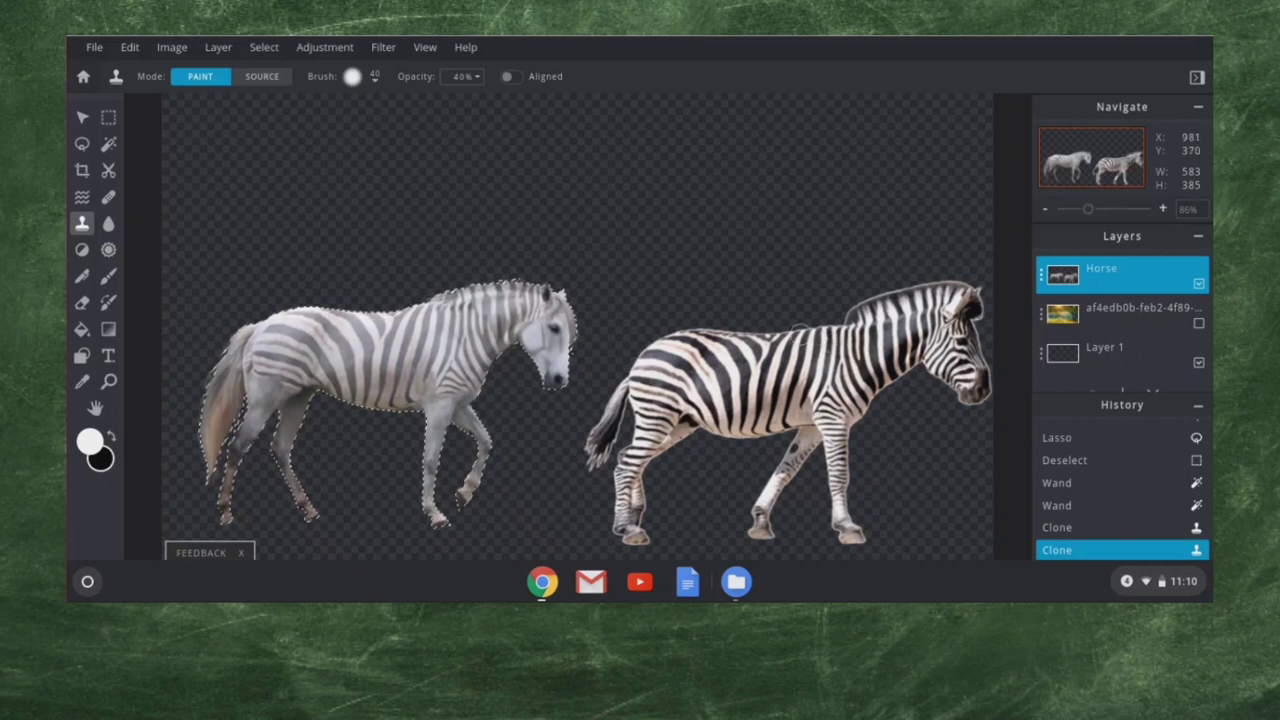
Select the zebra's head and neck with a marquee of about 245 by 294 px, rotate them clockwise with Free transform, and apply it.
{"action": "left_click", "coordinate": [109, 118]}
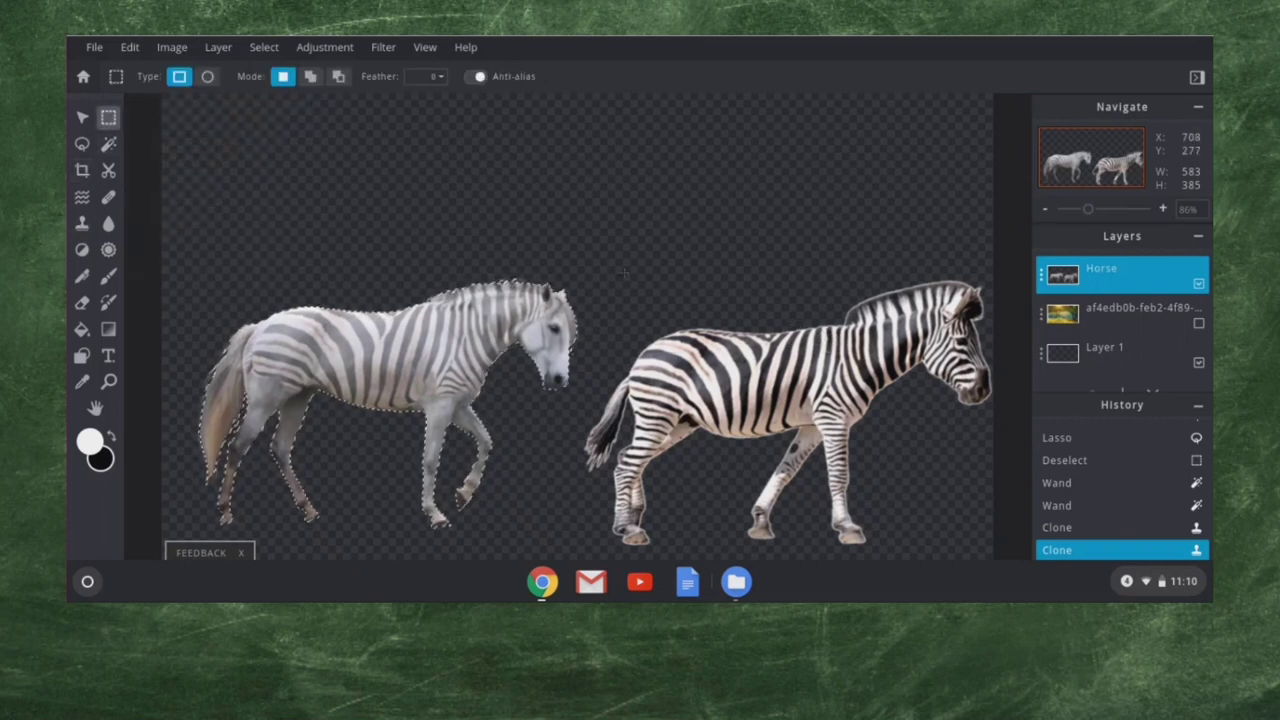
{"action": "left_click_drag", "start_coordinate": [835, 255], "coordinate": [1020, 446]}
{"action": "left_click", "coordinate": [129, 48]}
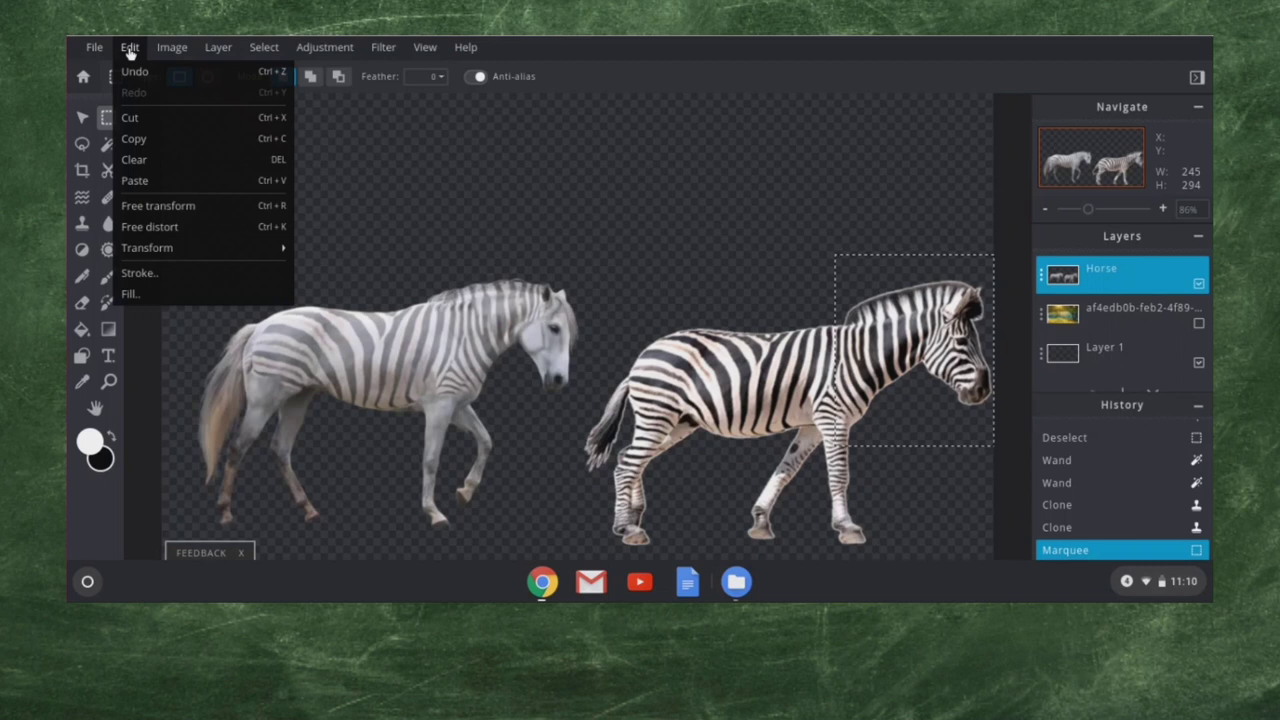
{"action": "left_click", "coordinate": [160, 206]}
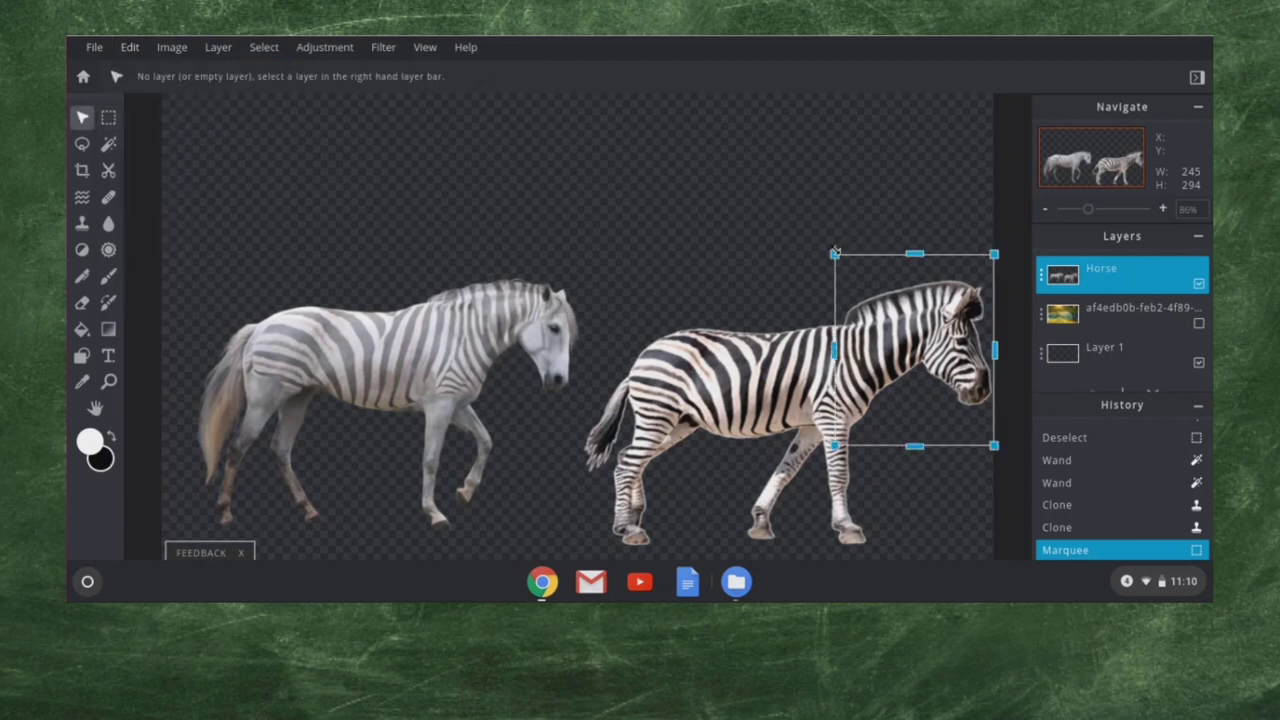
{"action": "left_click_drag", "start_coordinate": [845, 252], "coordinate": [884, 252]}
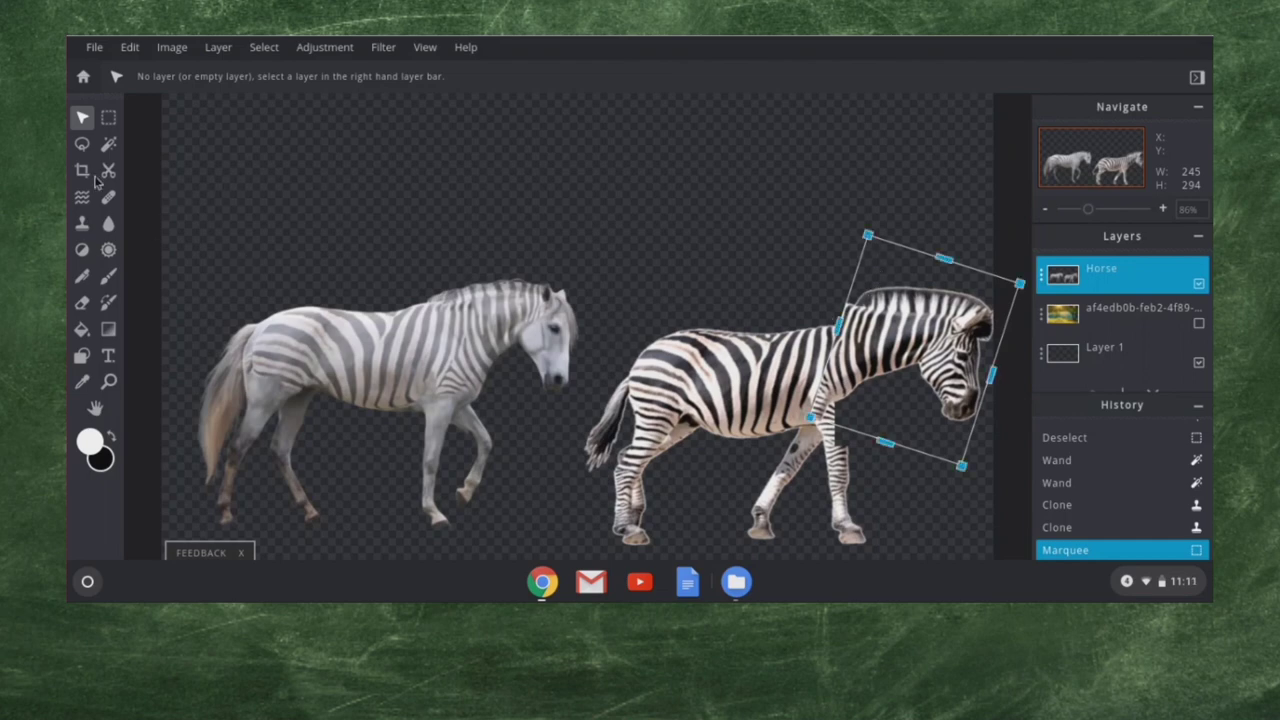
{"action": "left_click", "coordinate": [113, 150]}
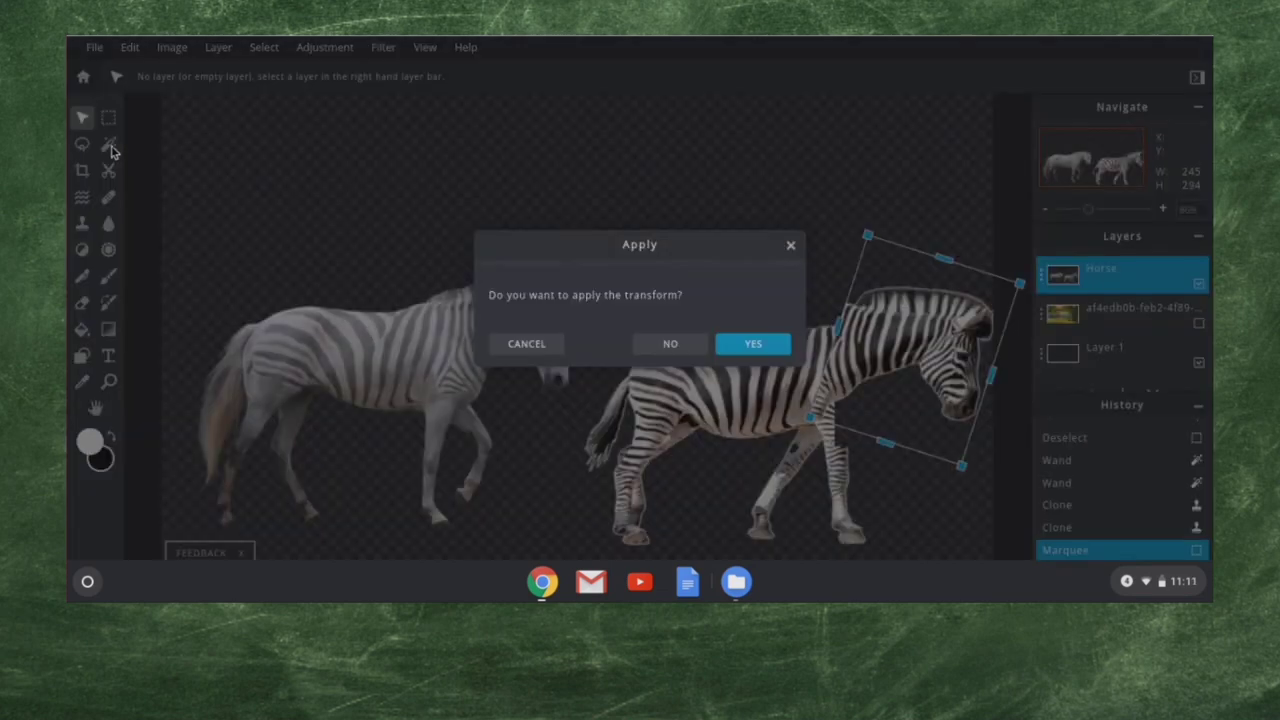
{"action": "left_click", "coordinate": [757, 346]}
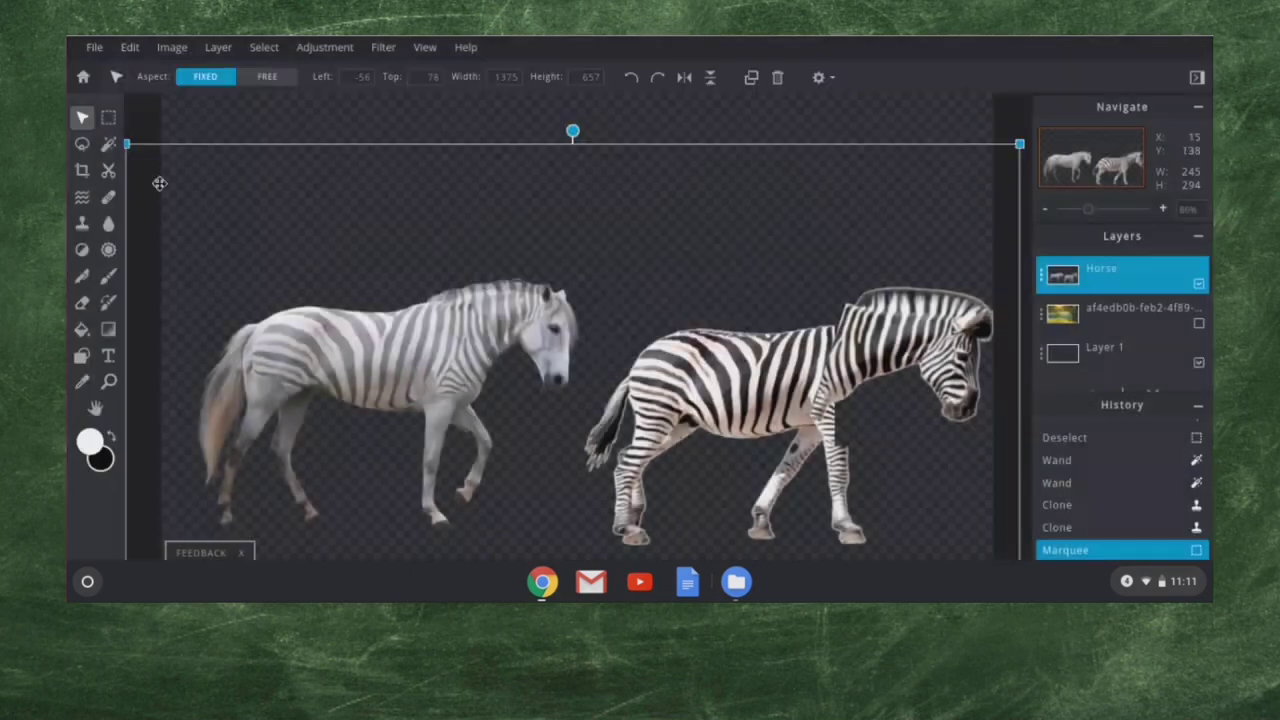
Reselect the whole horse with the Wand and set the Clone Stamp's source point on the zebra's face.
{"action": "left_click", "coordinate": [108, 143]}
{"action": "left_click", "coordinate": [367, 340]}
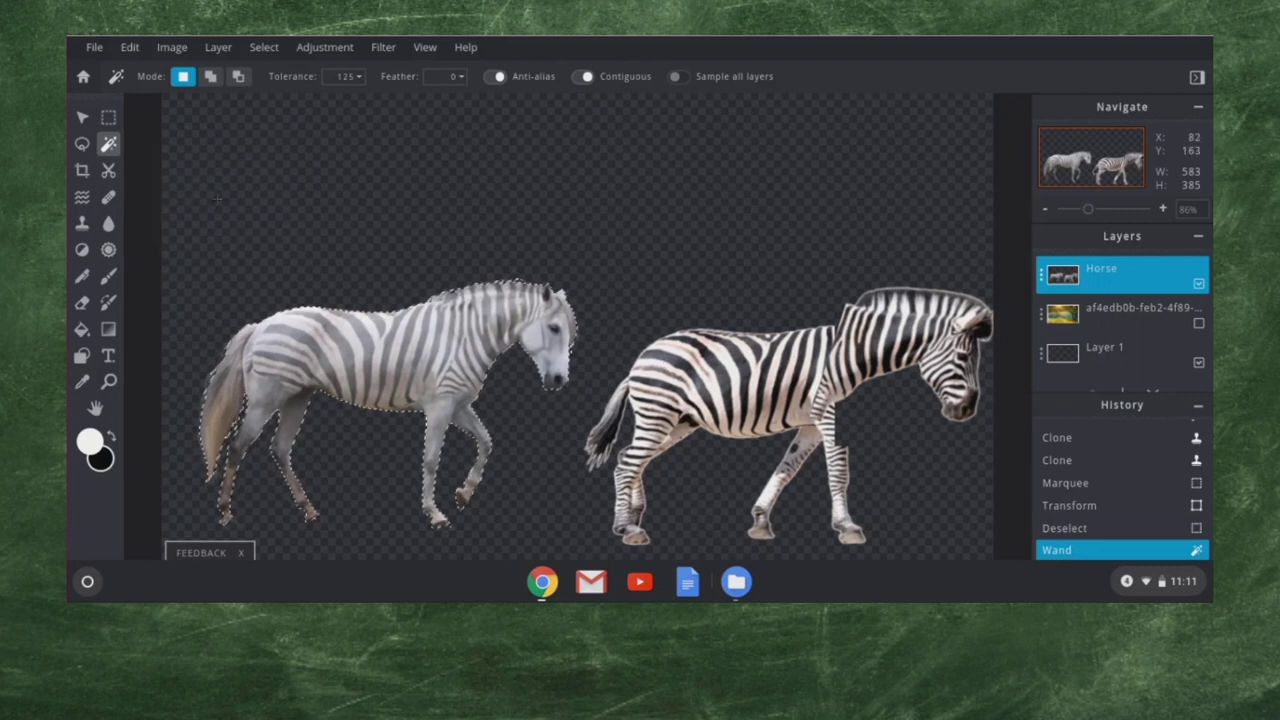
{"action": "left_click", "coordinate": [82, 222]}
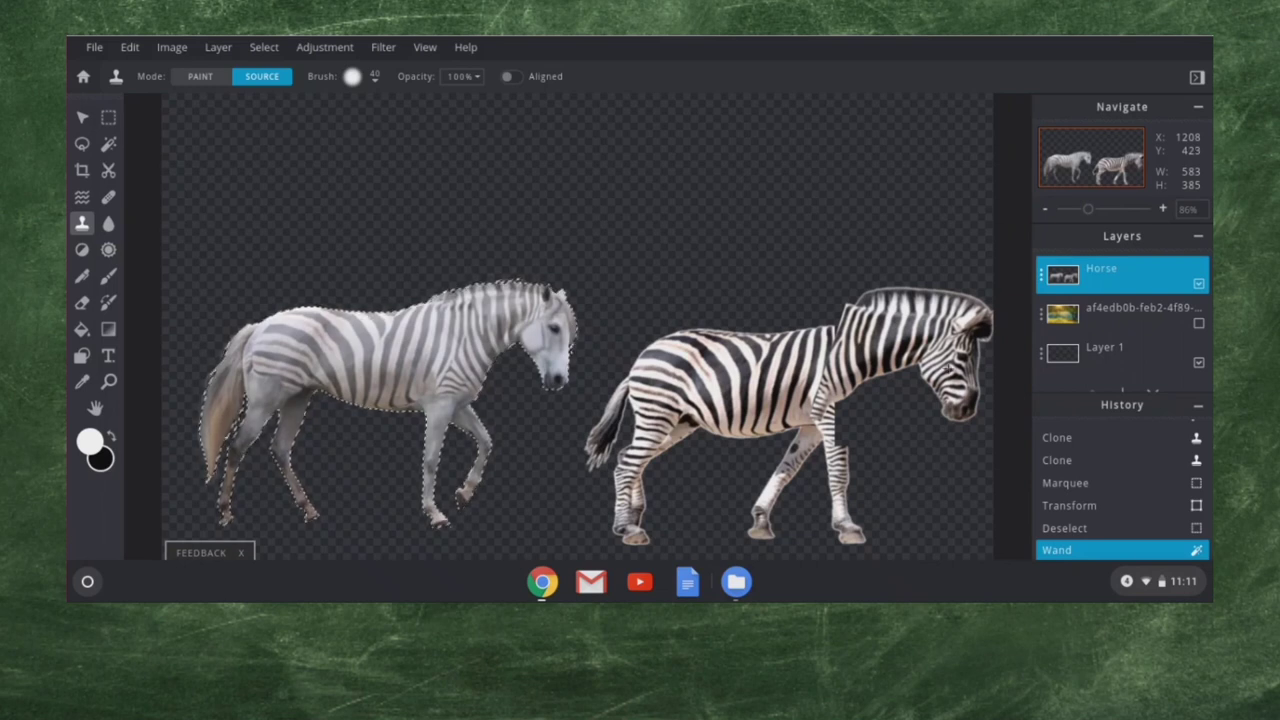
{"action": "left_click", "coordinate": [946, 366]}
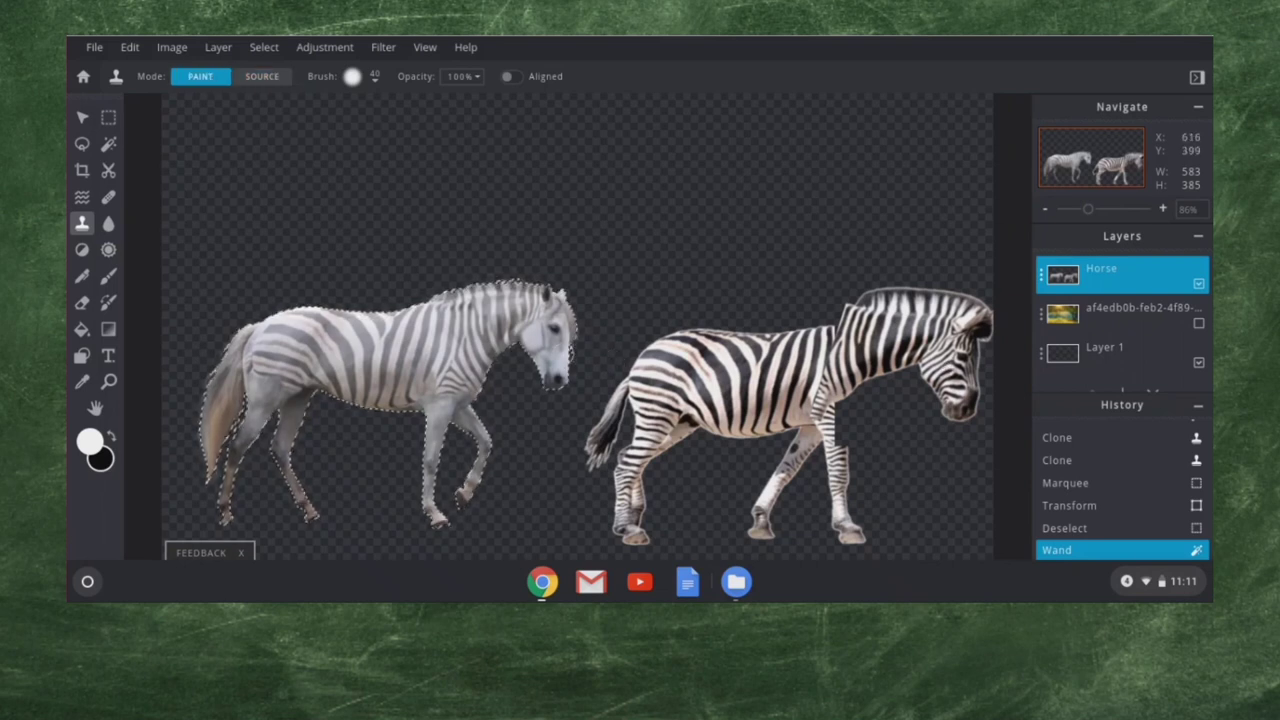
Set the Clone Stamp's opacity to 40% and clone the zebra's face stripes onto the horse's head.
{"action": "left_click", "coordinate": [231, 440]}
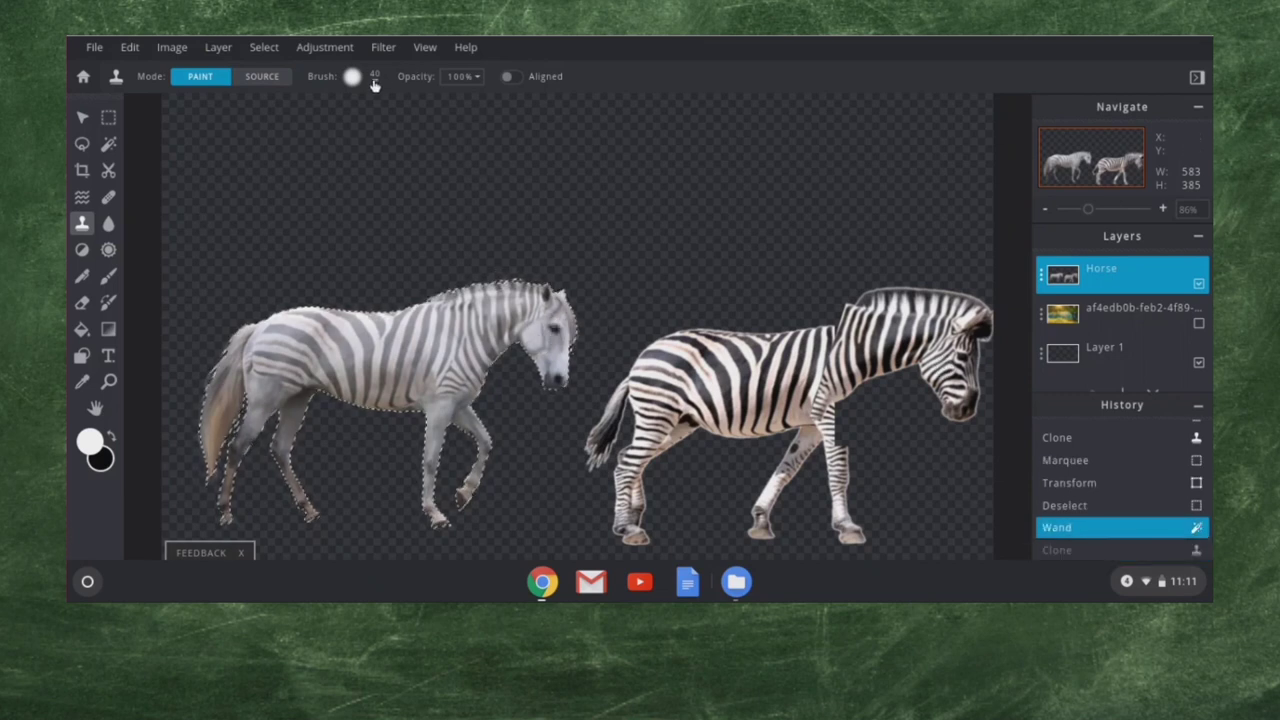
{"action": "left_click", "coordinate": [478, 78]}
{"action": "left_click", "coordinate": [392, 103]}
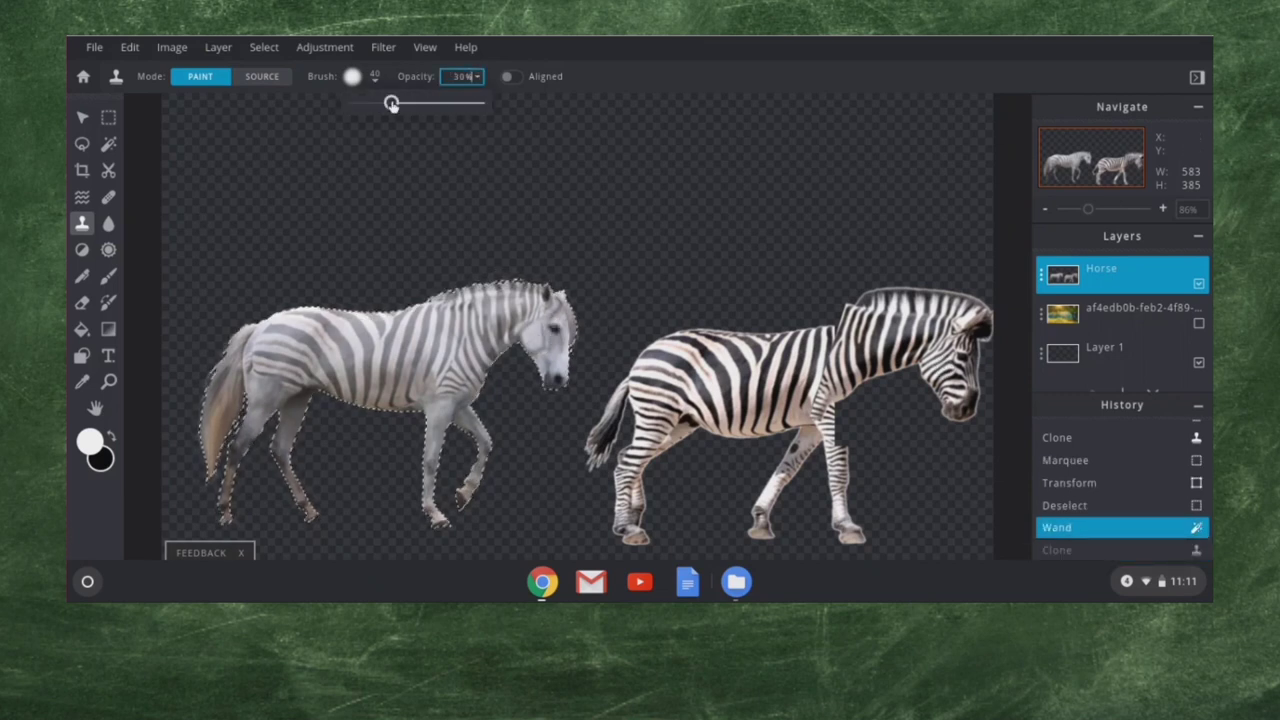
{"action": "left_click_drag", "start_coordinate": [394, 104], "coordinate": [405, 107]}
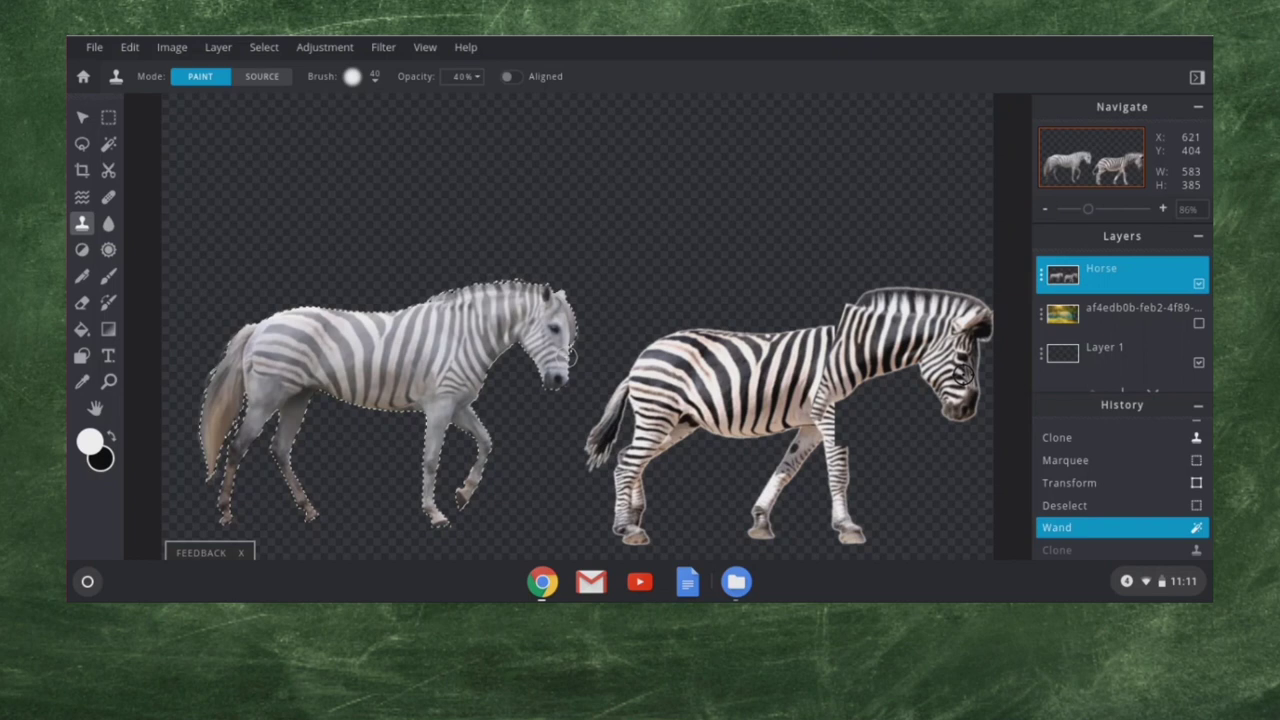
{"action": "left_click", "coordinate": [958, 320]}
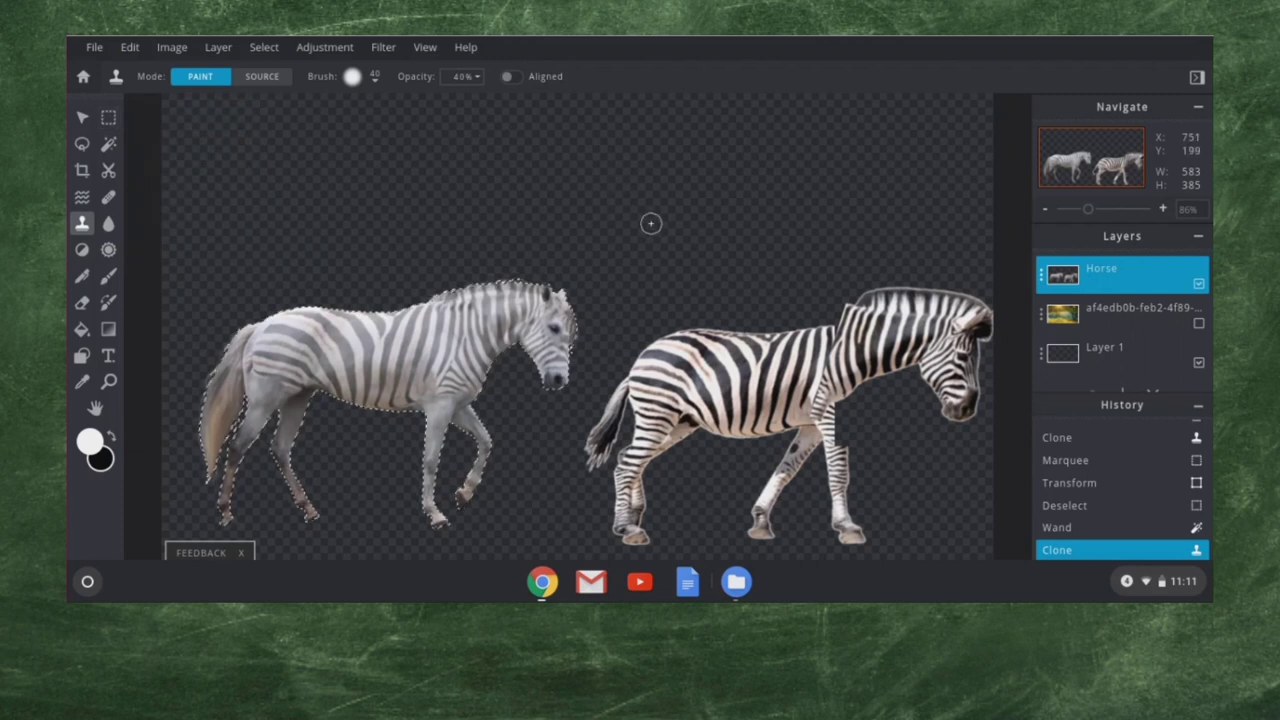
Activate the Arrange tool, switch to the Google Images results for "zebra png", and copy the previewed walking zebra image.
{"action": "left_click", "coordinate": [82, 117]}
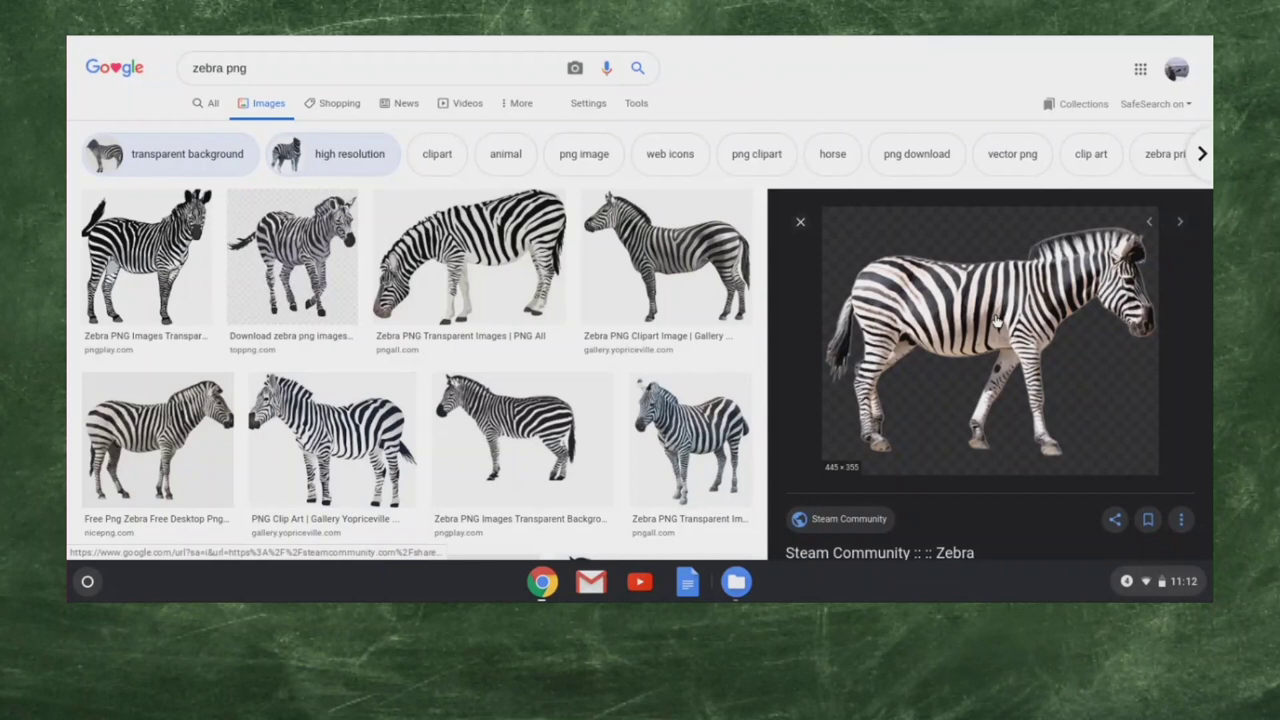
{"action": "right_click", "coordinate": [996, 300]}
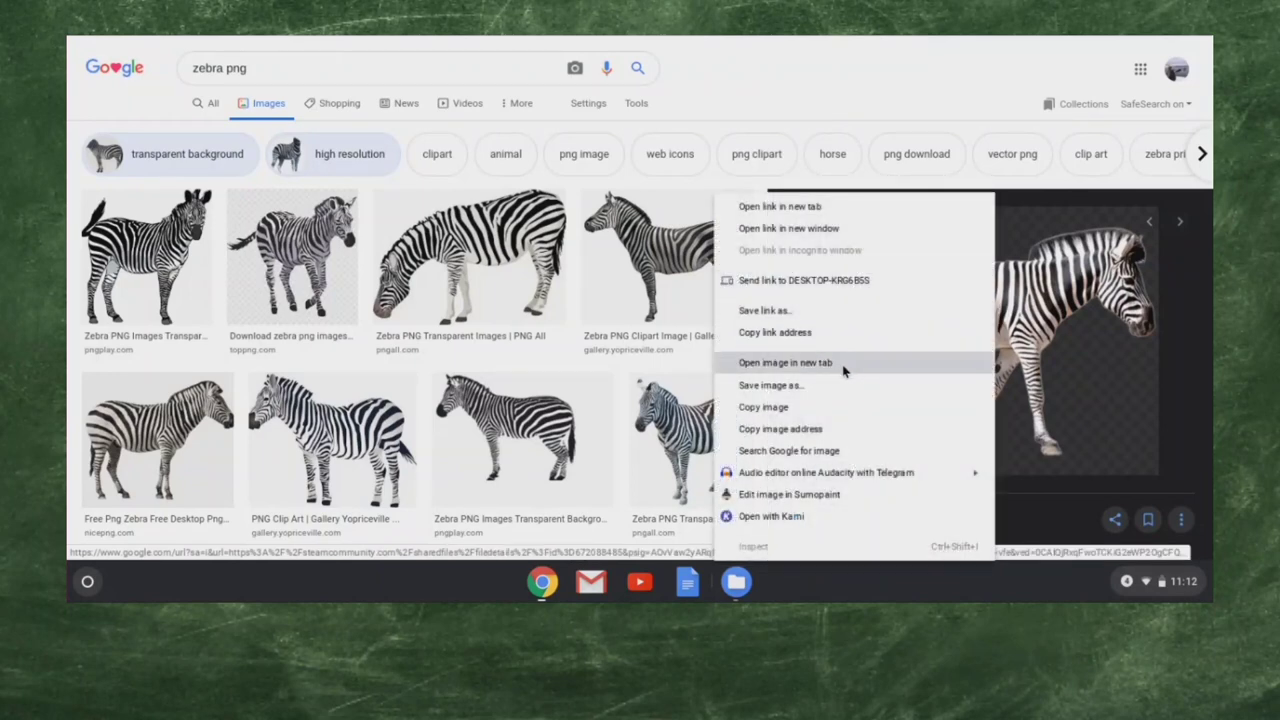
{"action": "left_click", "coordinate": [812, 407]}
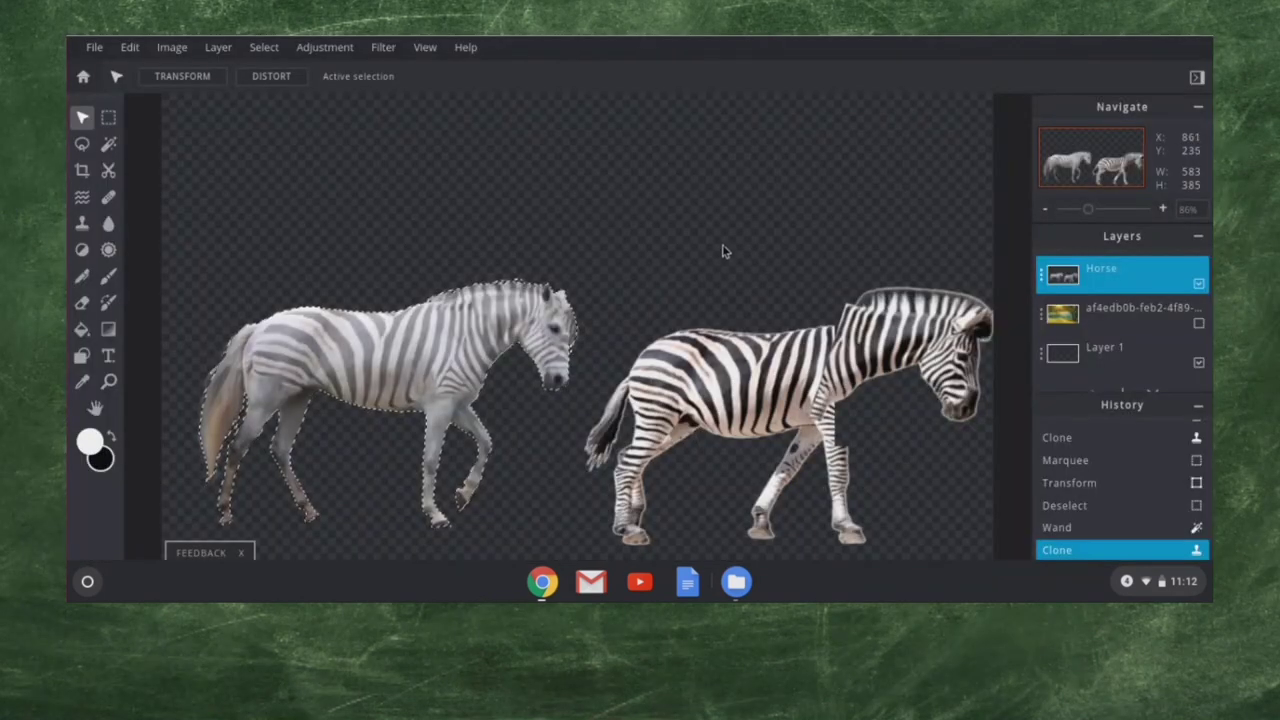
Paste the copied walking zebra as a new layer, enlarge it to about 574 by 458 px, and position it over the horse.
{"action": "key", "text": "ctrl+v"}
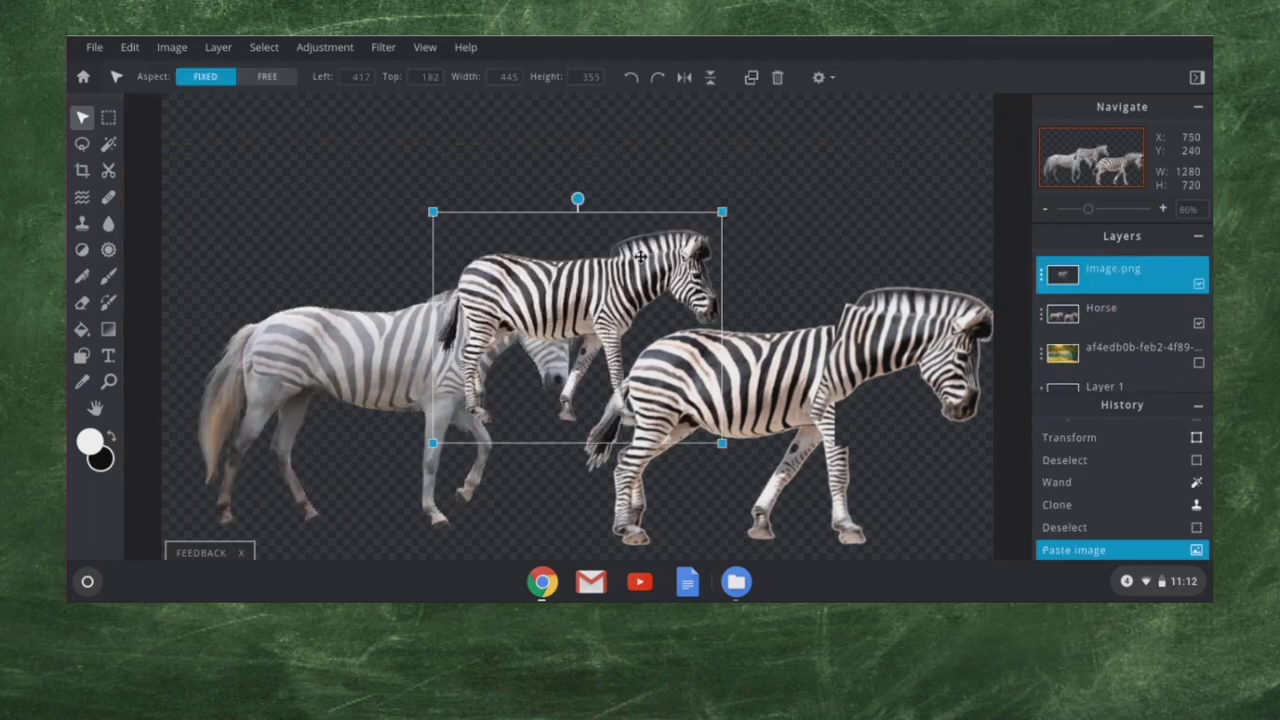
{"action": "left_click_drag", "start_coordinate": [593, 283], "coordinate": [721, 177]}
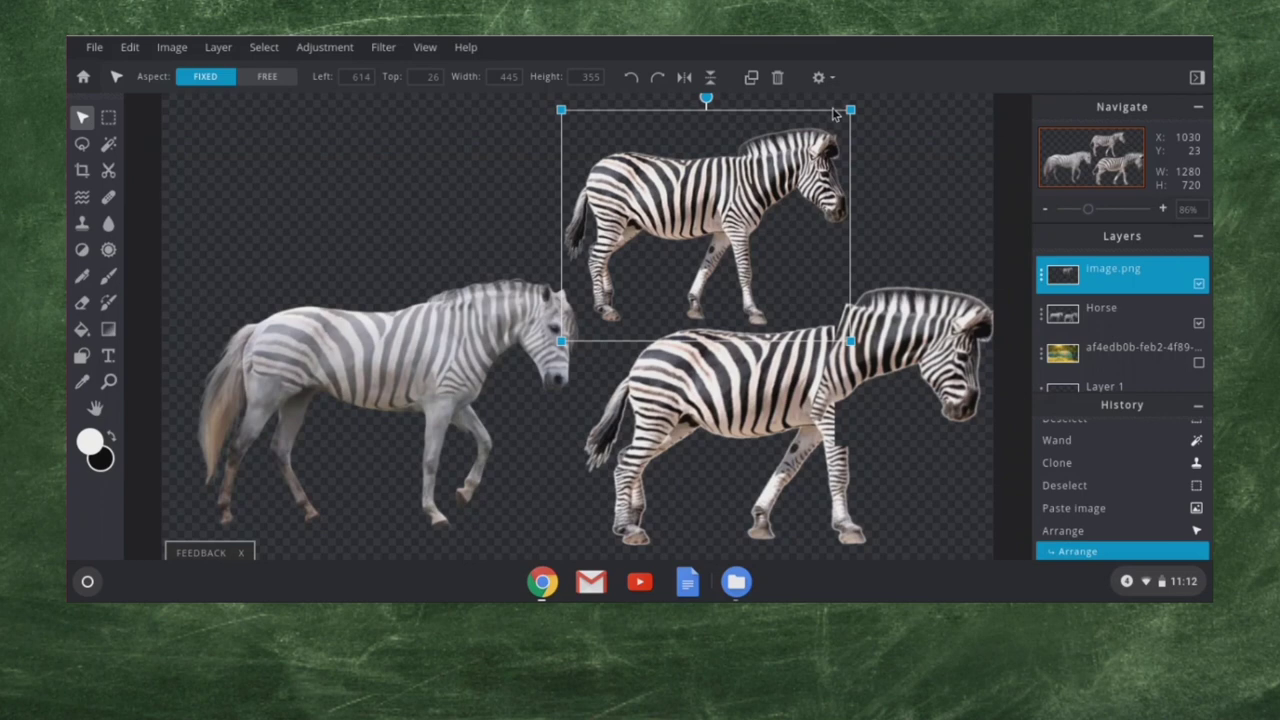
{"action": "left_click_drag", "start_coordinate": [816, 141], "coordinate": [476, 321]}
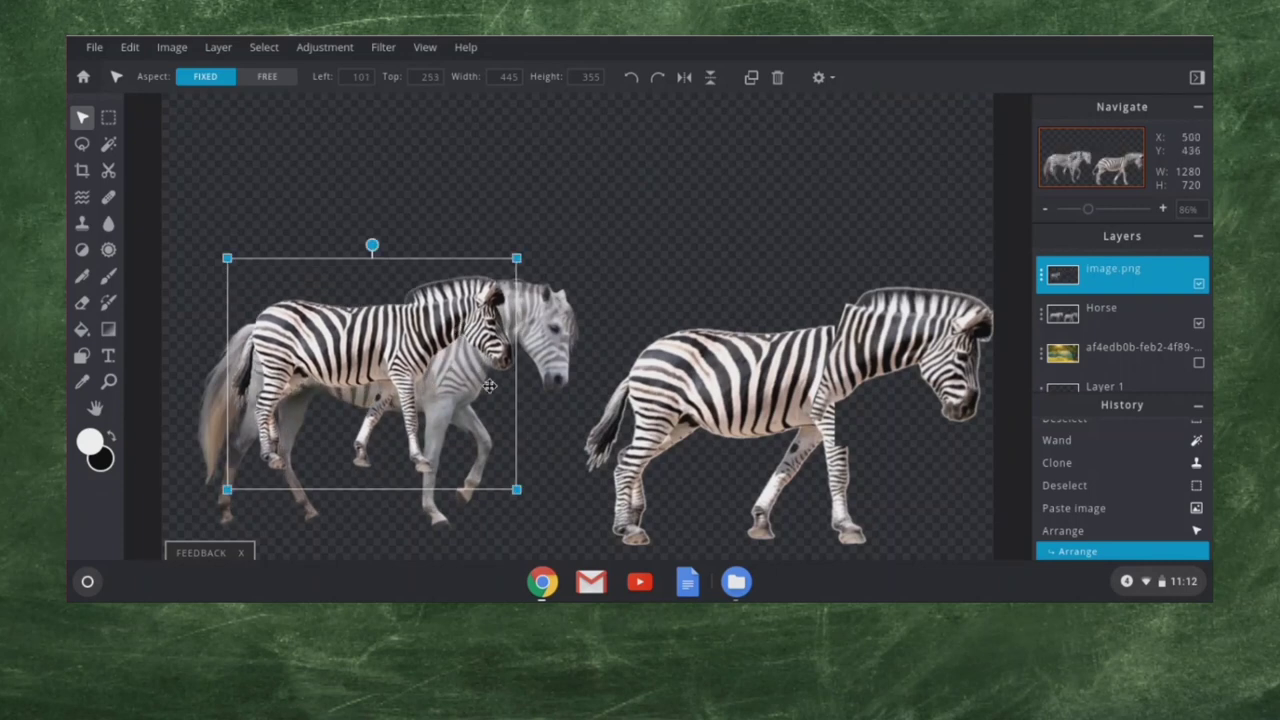
{"action": "left_click_drag", "start_coordinate": [516, 489], "coordinate": [601, 553]}
{"action": "mouse_move", "coordinate": [429, 351]}
{"action": "left_mouse_down"}
{"action": "mouse_move", "coordinate": [380, 340]}
{"action": "mouse_move", "coordinate": [404, 346]}
{"action": "left_mouse_up"}
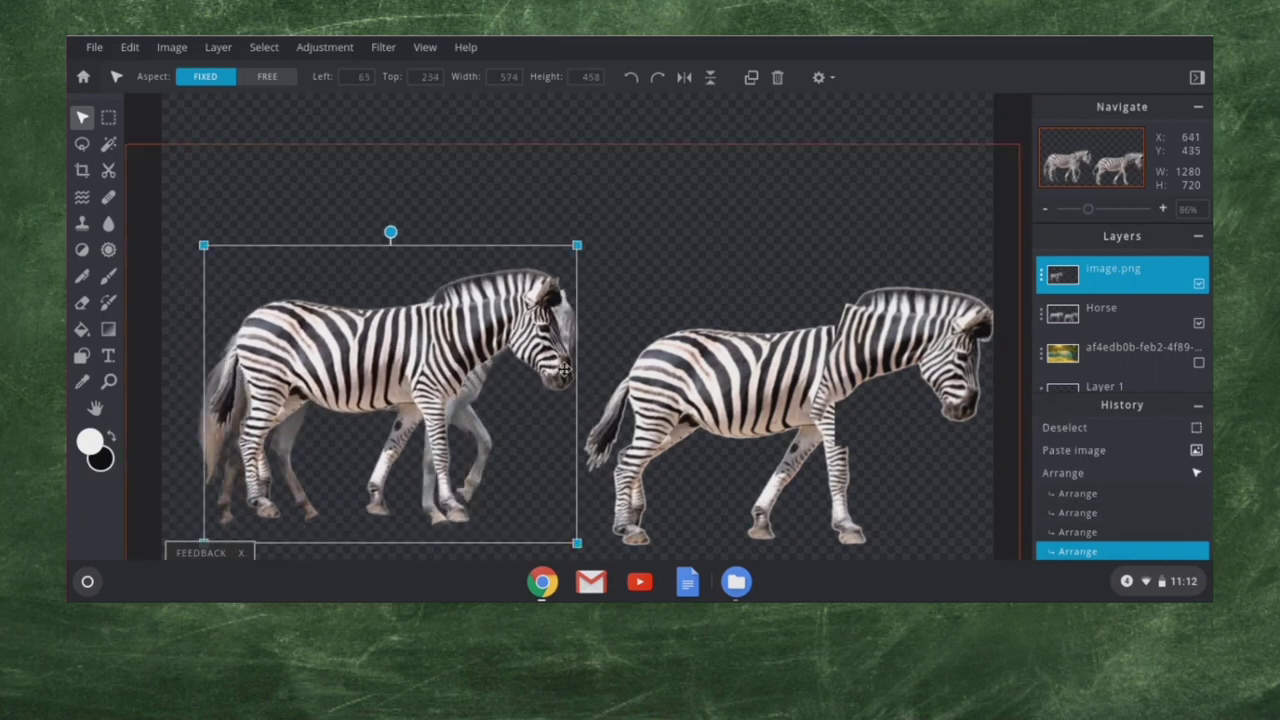
Rotate the pasted zebra clockwise and enlarge it slightly with Free transform, move it over the other zebra, and apply the transform.
{"action": "left_click", "coordinate": [283, 191]}
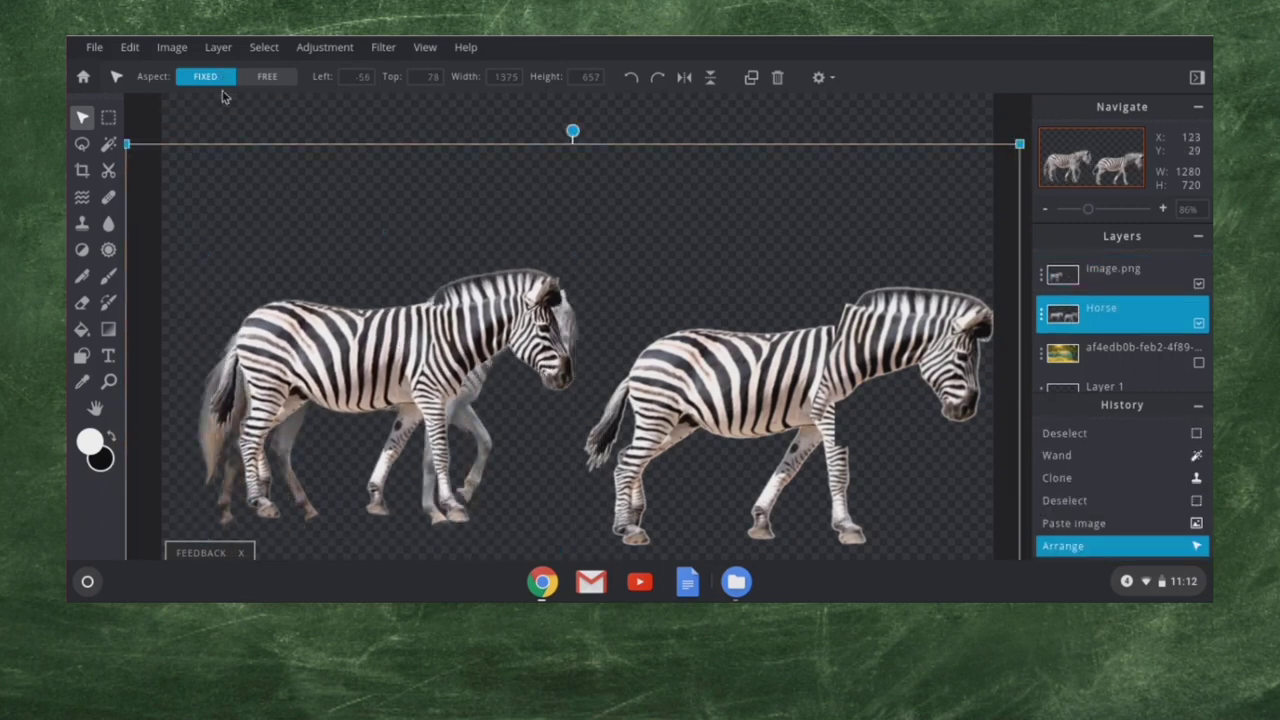
{"action": "left_click", "coordinate": [332, 352]}
{"action": "left_click", "coordinate": [130, 47]}
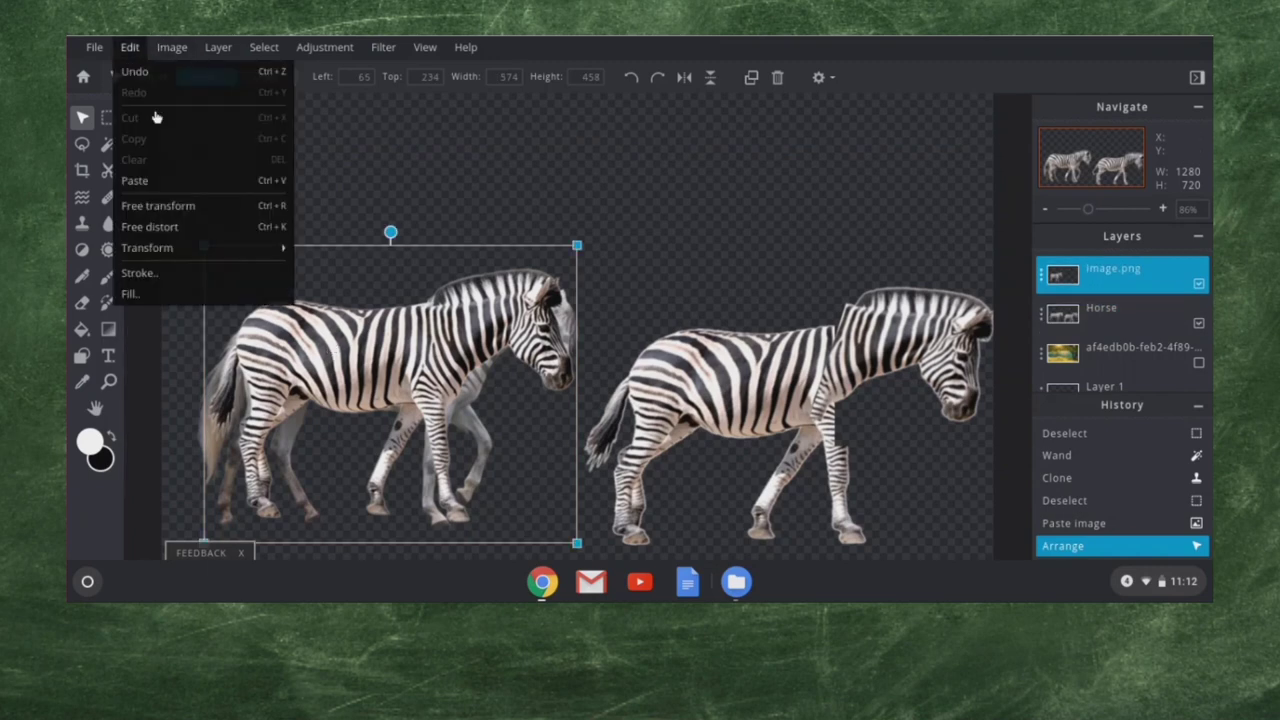
{"action": "left_click", "coordinate": [180, 206]}
{"action": "left_click_drag", "start_coordinate": [558, 244], "coordinate": [580, 286]}
{"action": "left_click_drag", "start_coordinate": [360, 326], "coordinate": [364, 321]}
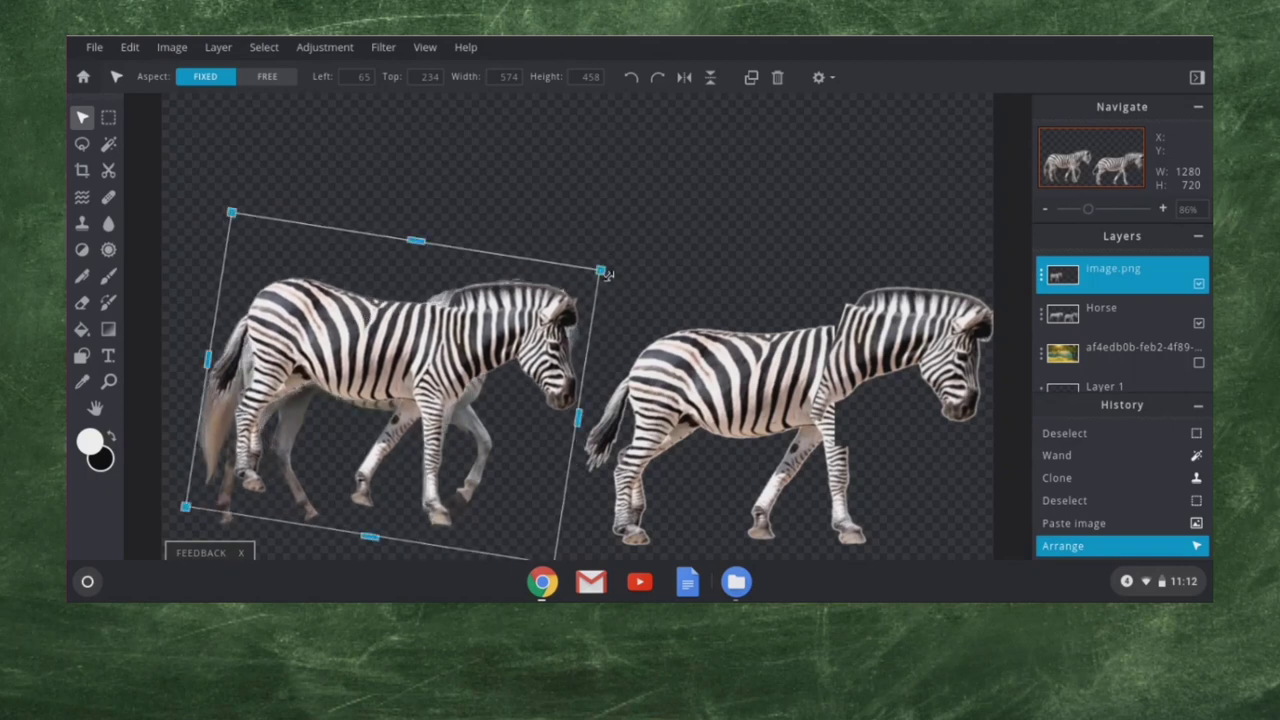
{"action": "left_click_drag", "start_coordinate": [601, 270], "coordinate": [618, 259]}
{"action": "left_click_drag", "start_coordinate": [550, 328], "coordinate": [959, 380]}
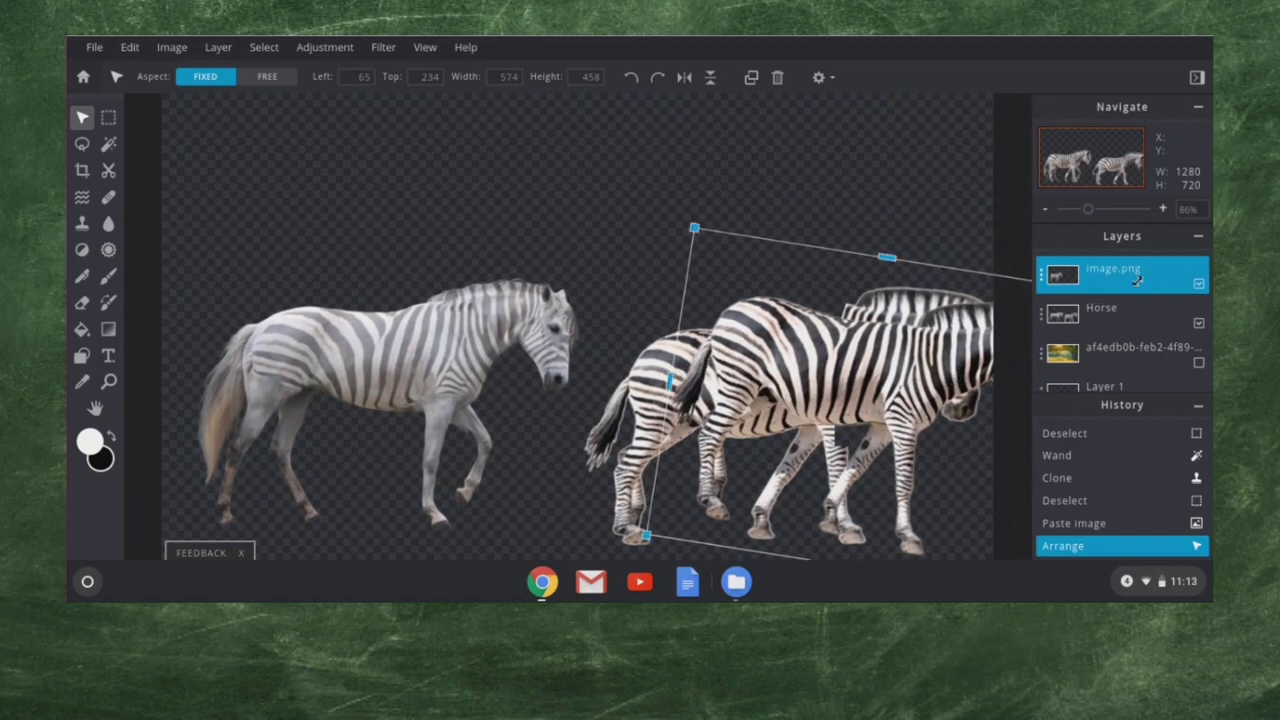
{"action": "left_click", "coordinate": [273, 50]}
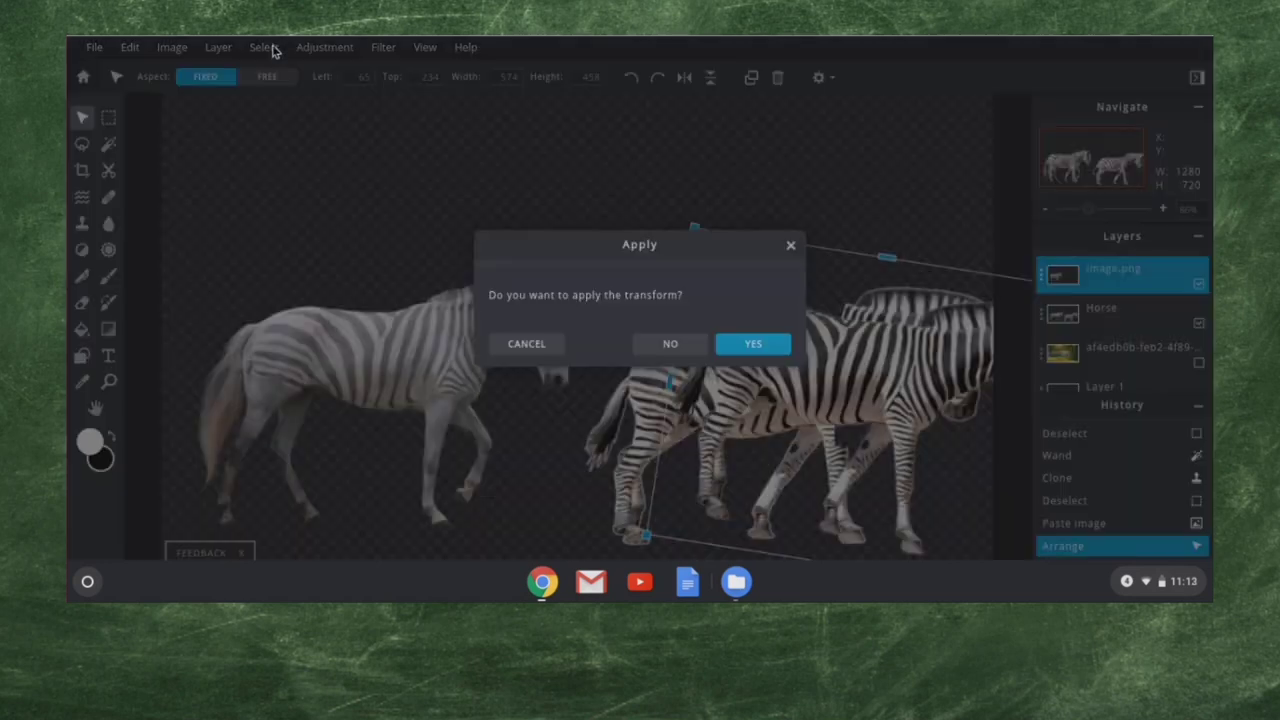
{"action": "left_click", "coordinate": [753, 343]}
Merge the pasted zebra layer down into the Horse layer.
{"action": "left_click", "coordinate": [262, 47]}
{"action": "mouse_move", "coordinate": [216, 48]}
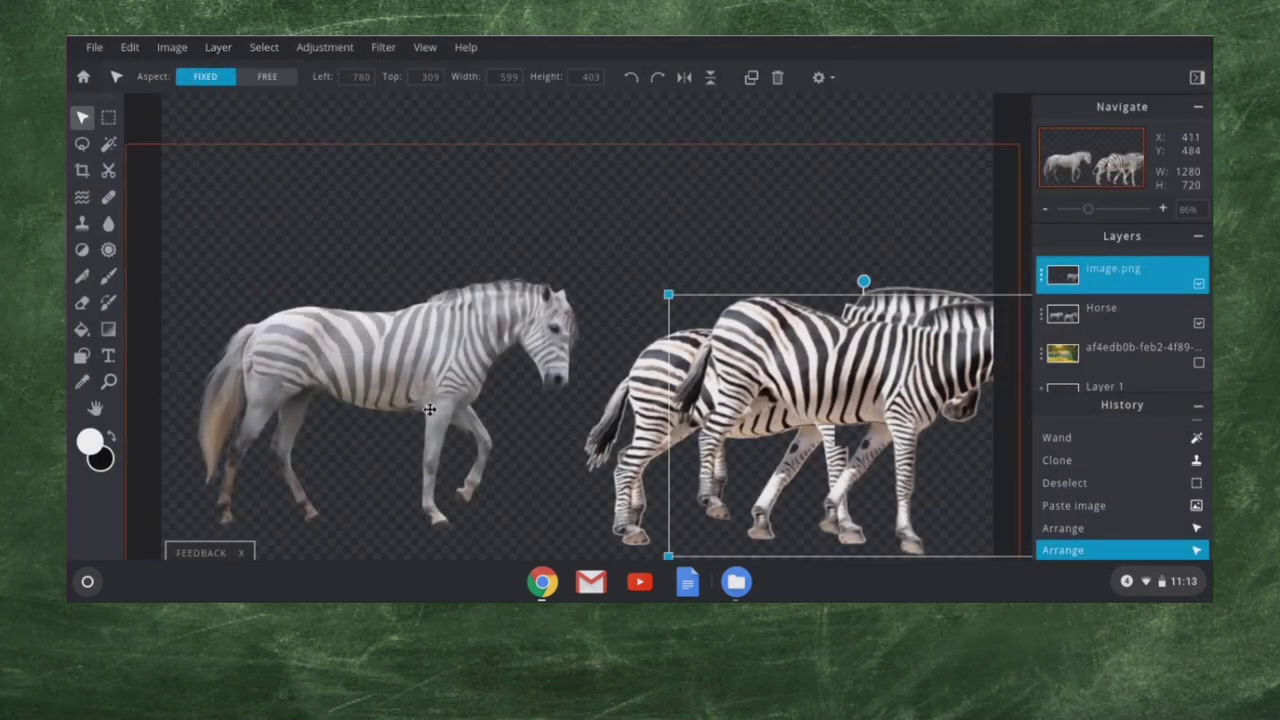
{"action": "left_click", "coordinate": [217, 48]}
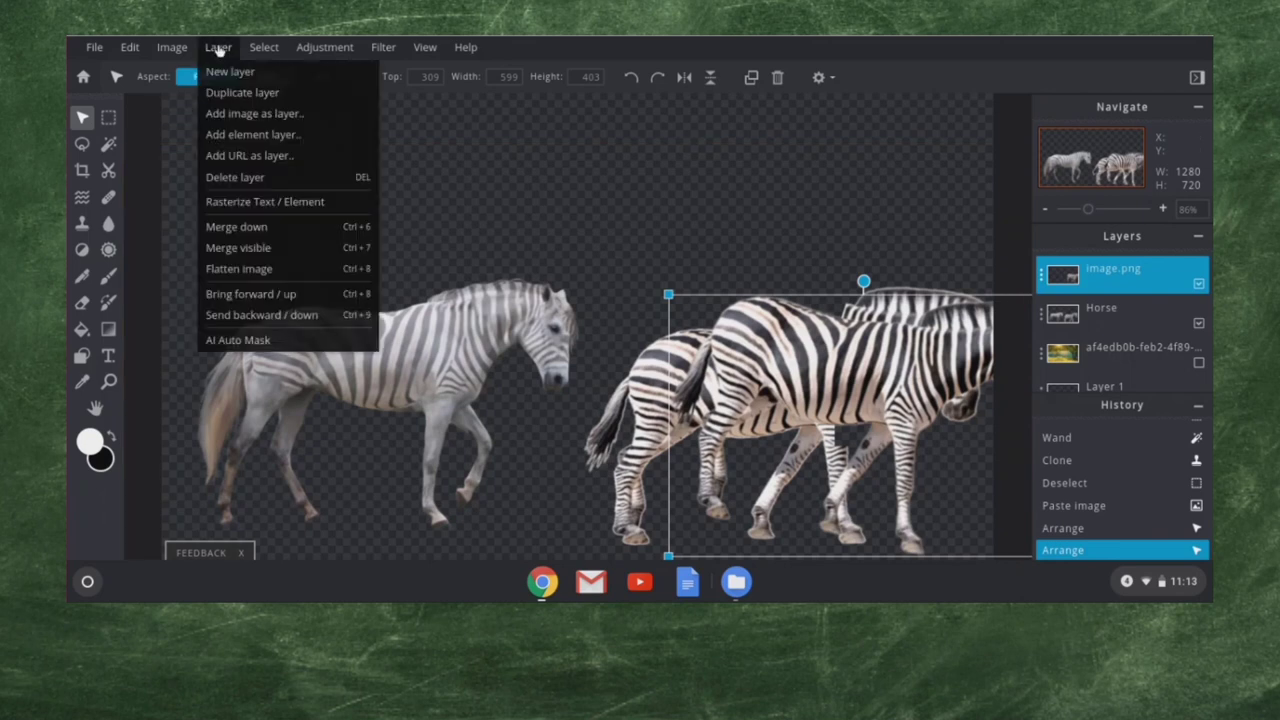
{"action": "left_click", "coordinate": [253, 228]}
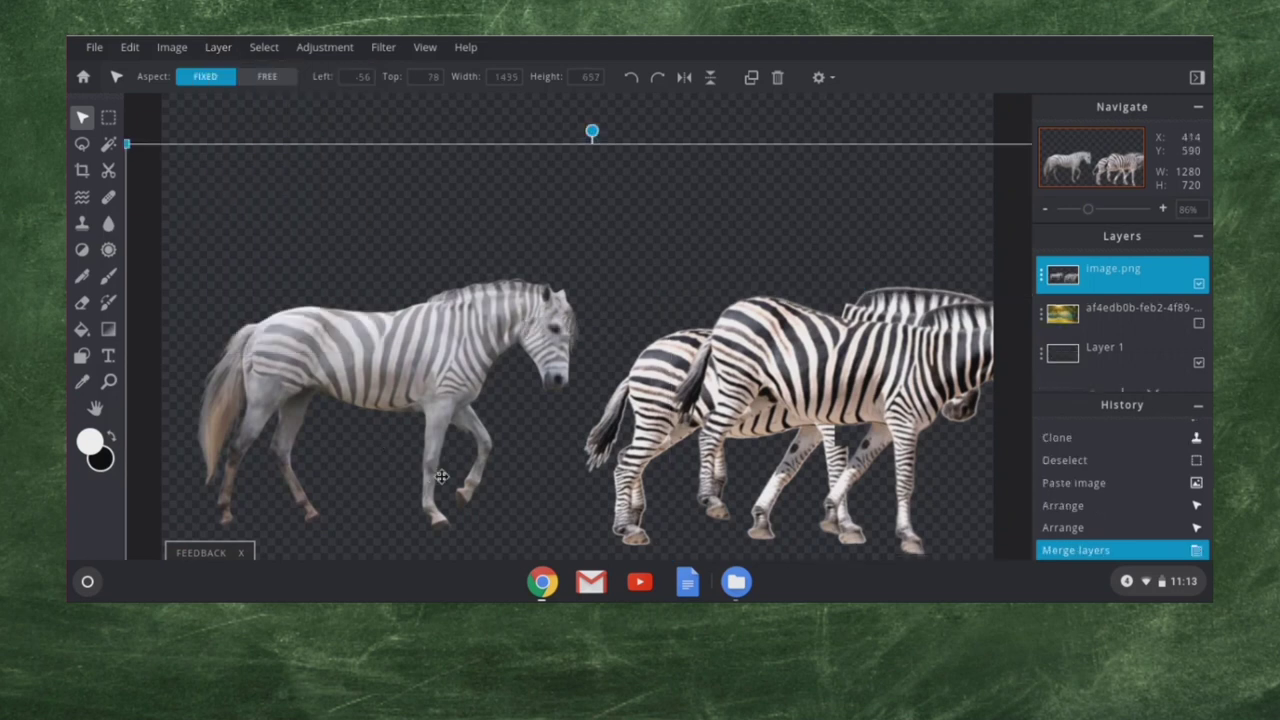
Select the whole horse with the Wand and ready the Clone Stamp at 40% opacity with its source on the zebra's front leg.
{"action": "left_click", "coordinate": [108, 143]}
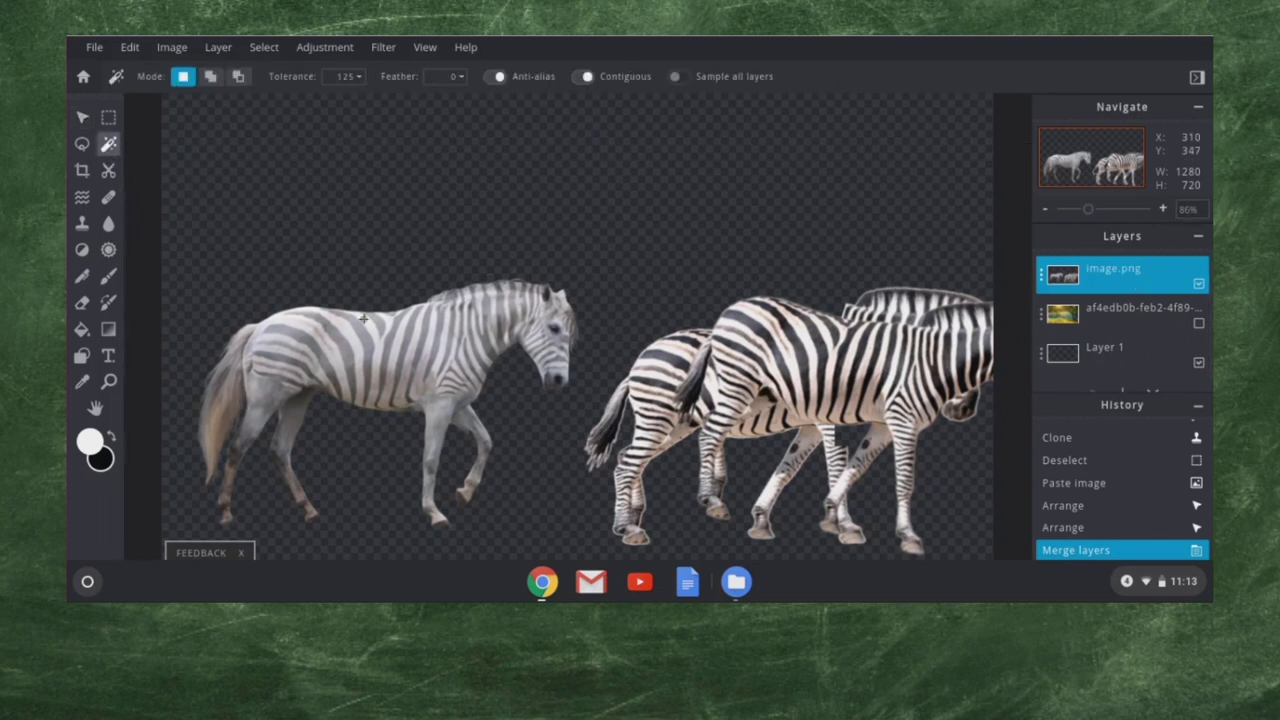
{"action": "left_click", "coordinate": [395, 356]}
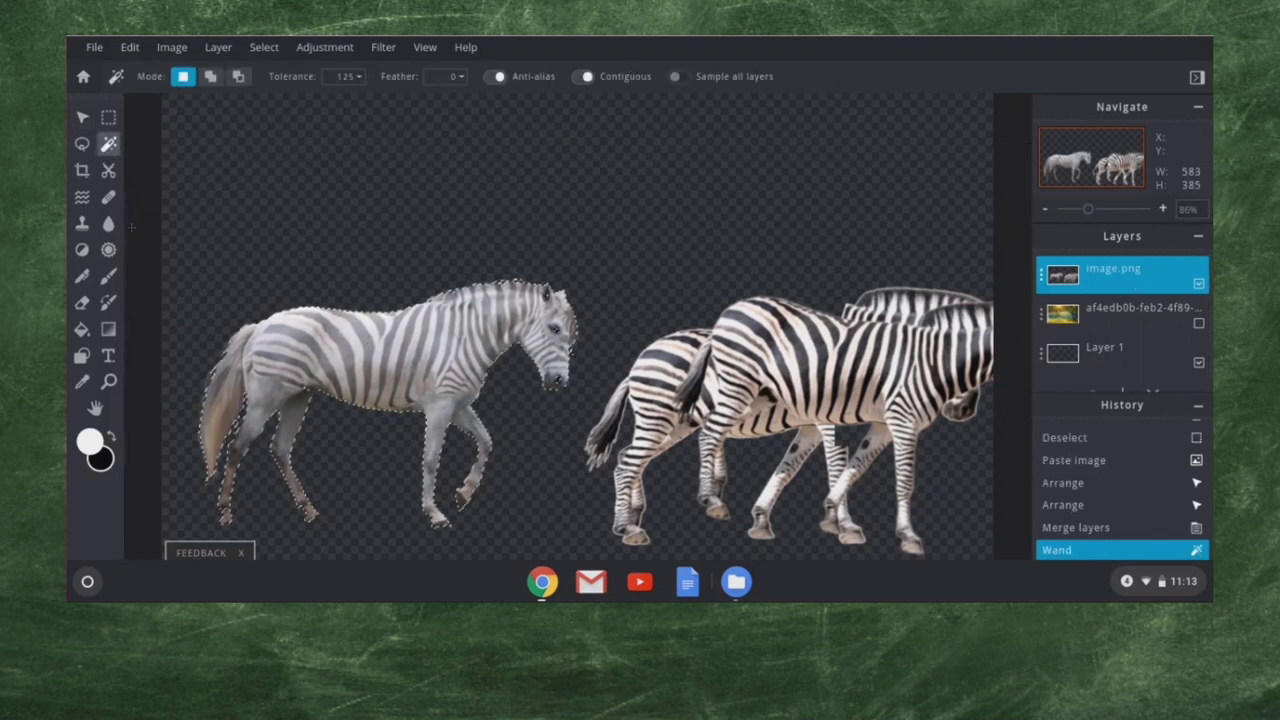
{"action": "left_click", "coordinate": [82, 223]}
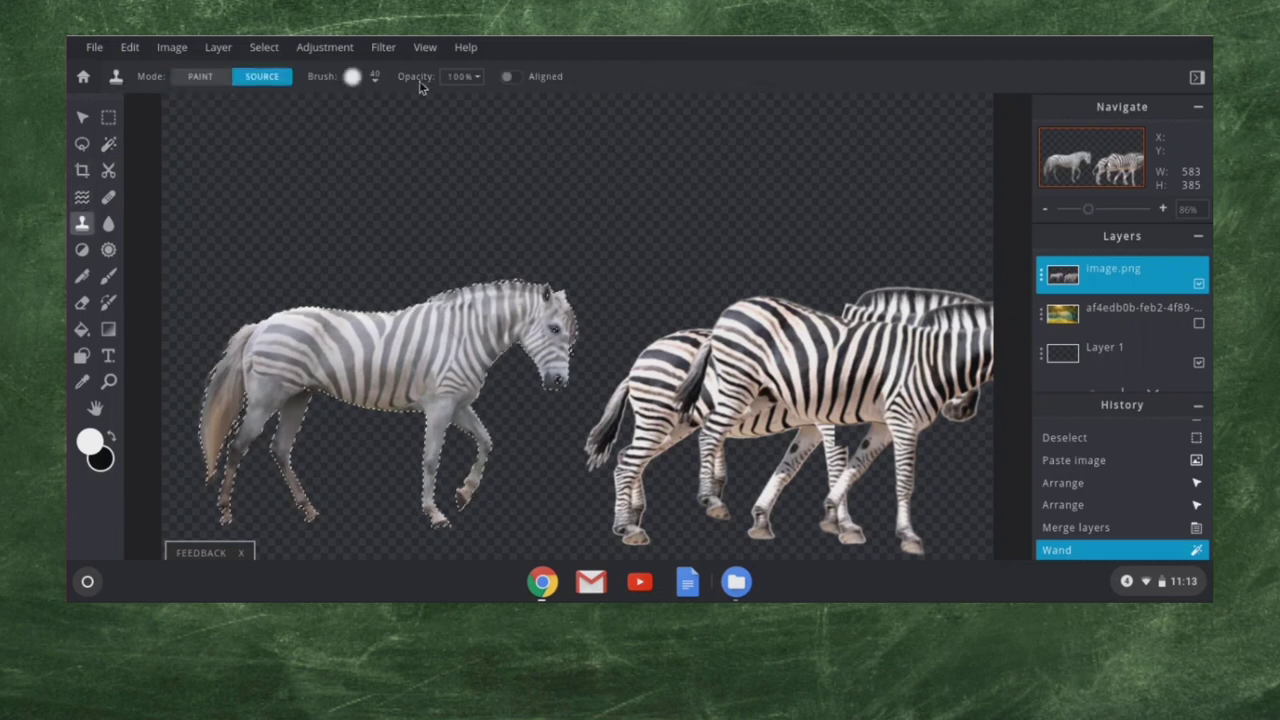
{"action": "left_click", "coordinate": [477, 85]}
{"action": "left_click_drag", "start_coordinate": [484, 103], "coordinate": [404, 108]}
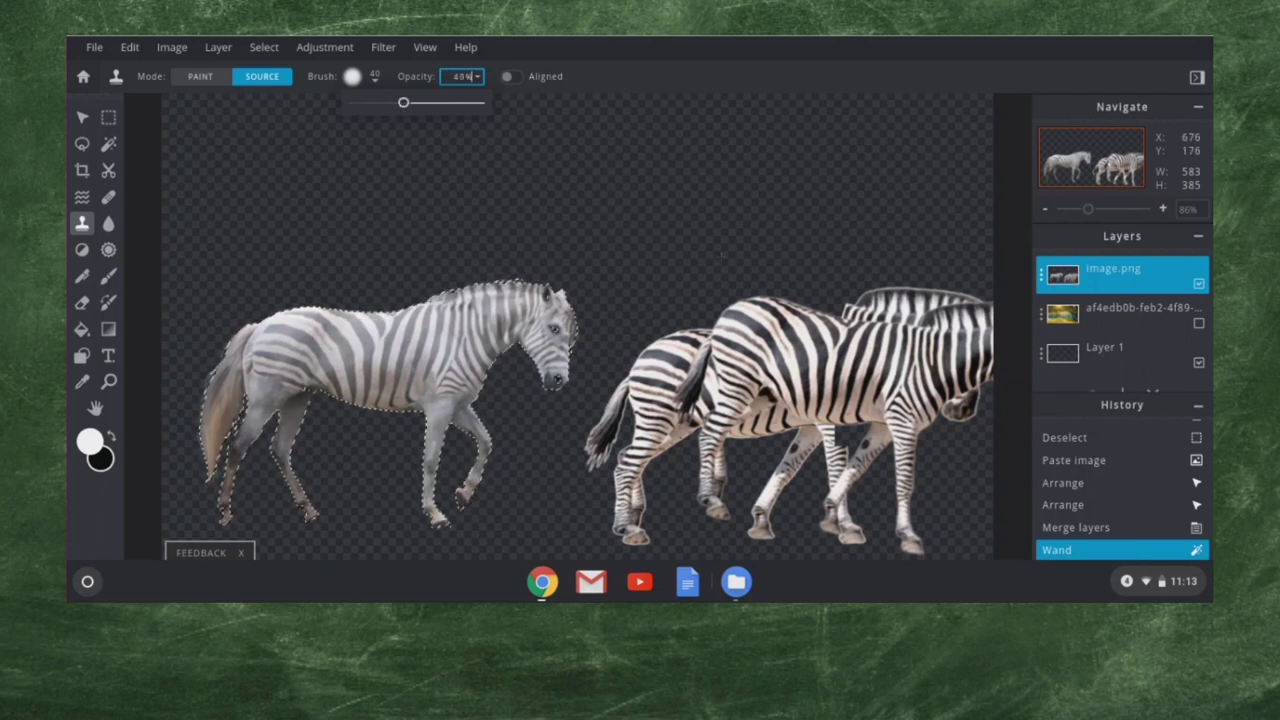
{"action": "left_click", "coordinate": [906, 424]}
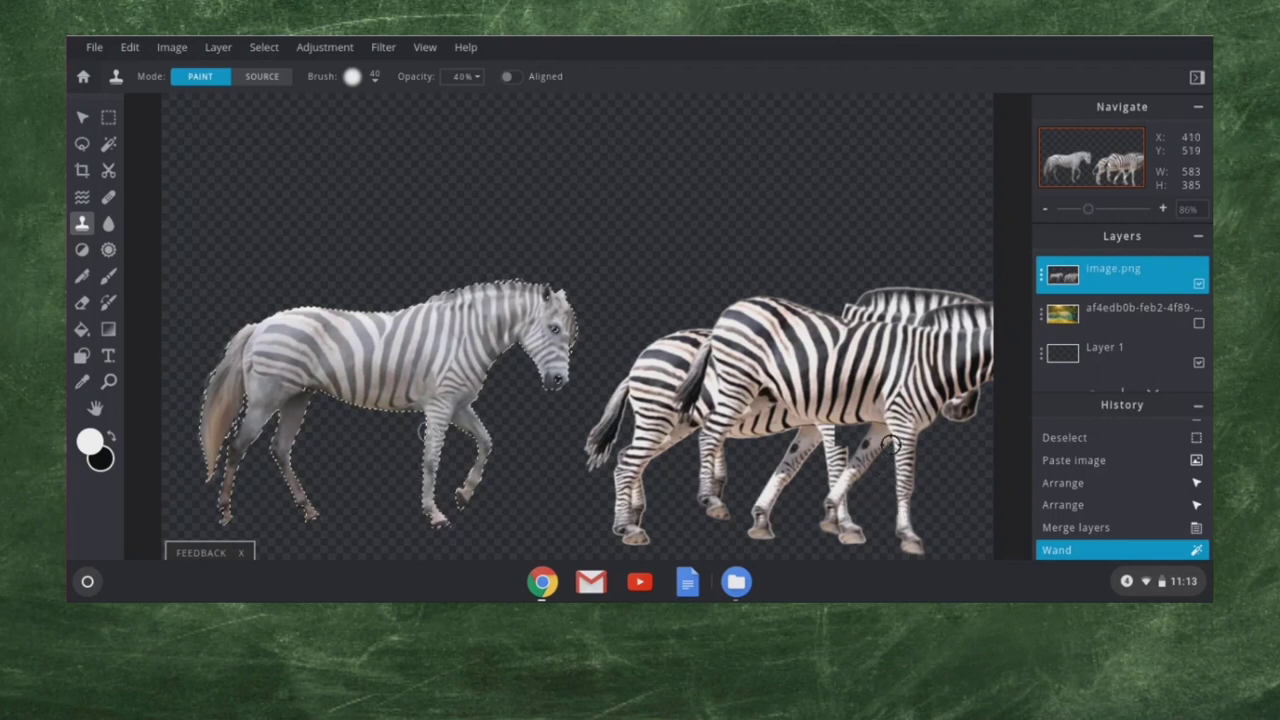
Clone the zebra's leg stripes onto the horse's front legs, resampling the source on the zebra's legs as needed.
{"action": "left_click_drag", "start_coordinate": [420, 435], "coordinate": [490, 432]}
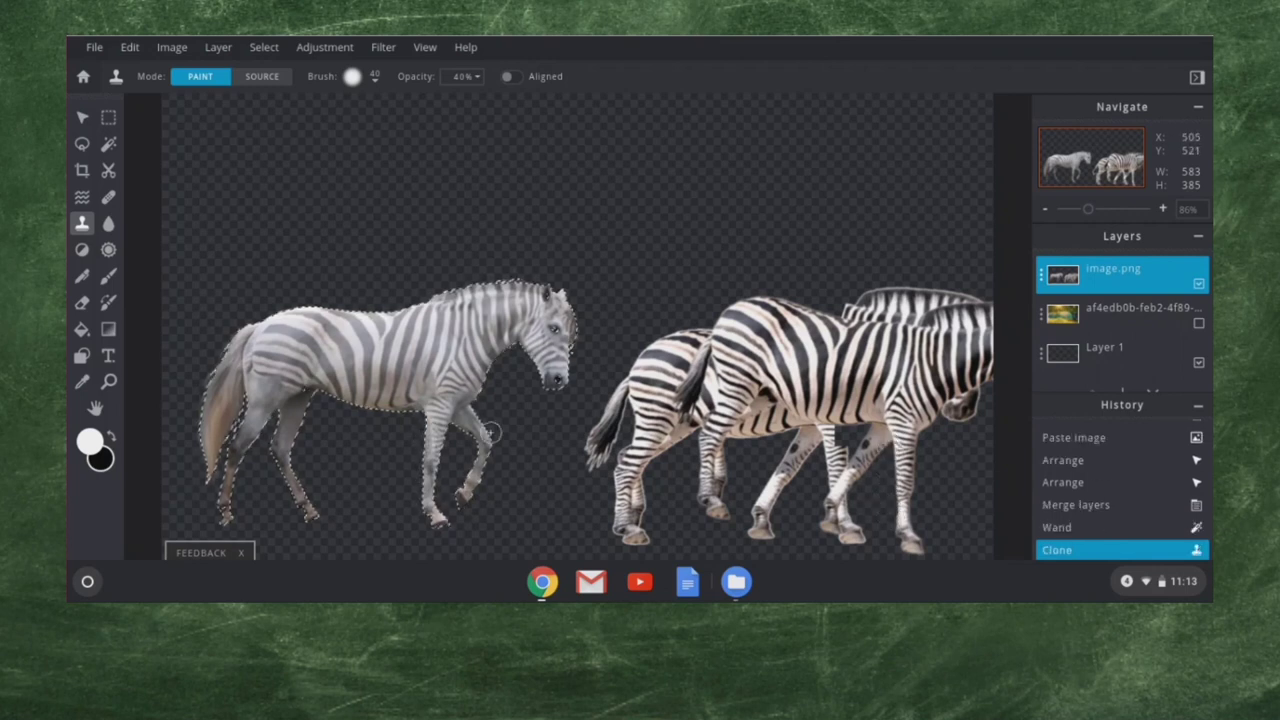
{"action": "scroll", "coordinate": [420, 440], "scroll_direction": "up", "scroll_amount": 4}
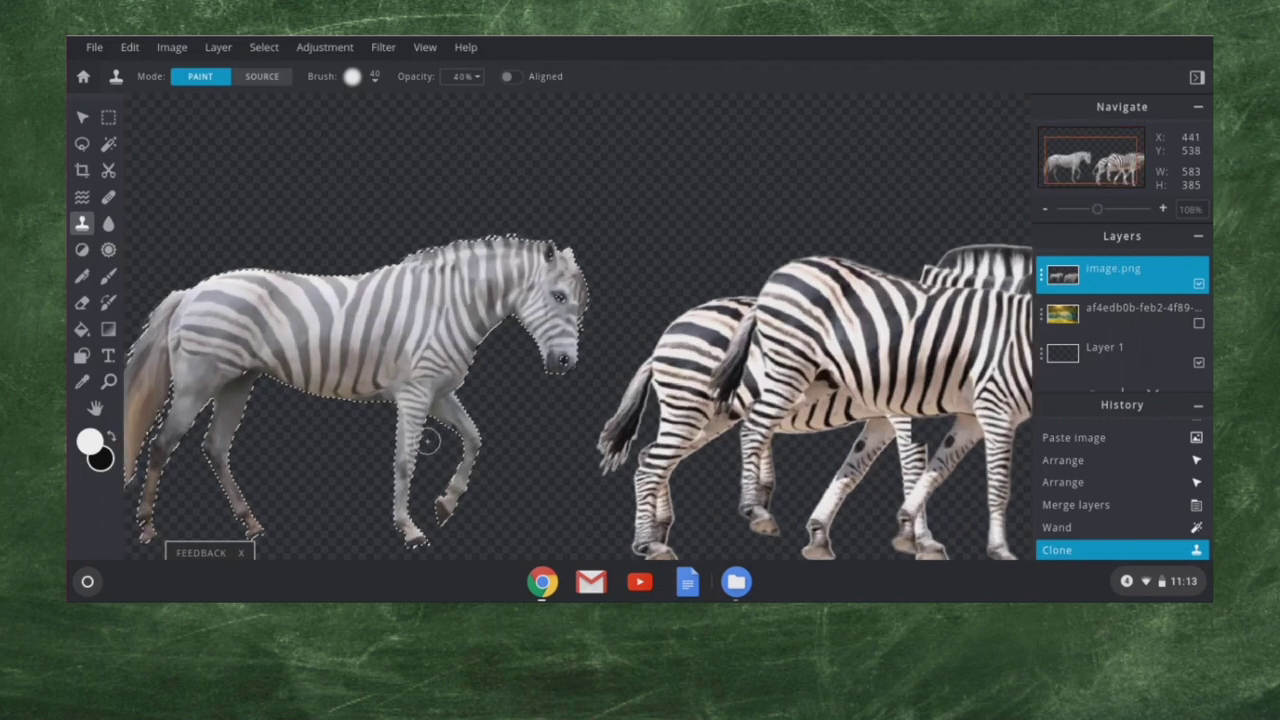
{"action": "scroll", "coordinate": [385, 450], "scroll_direction": "down", "scroll_amount": 3}
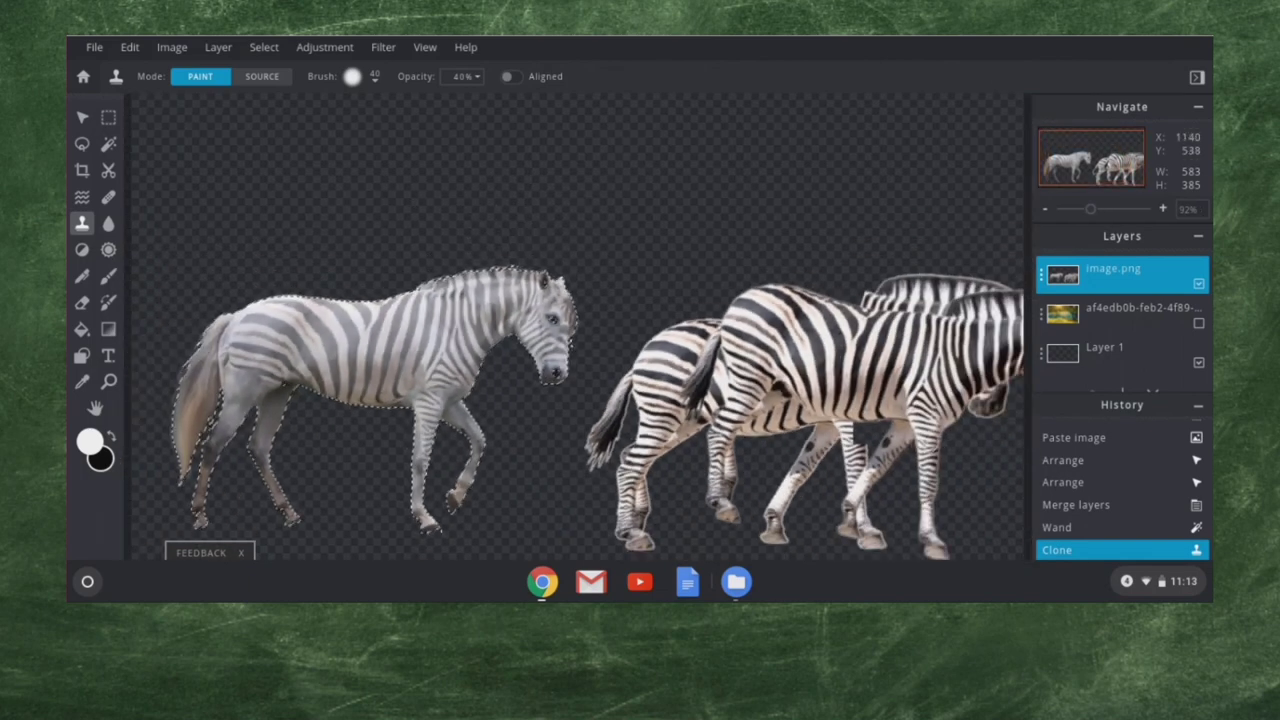
{"action": "key", "text": "alt"}
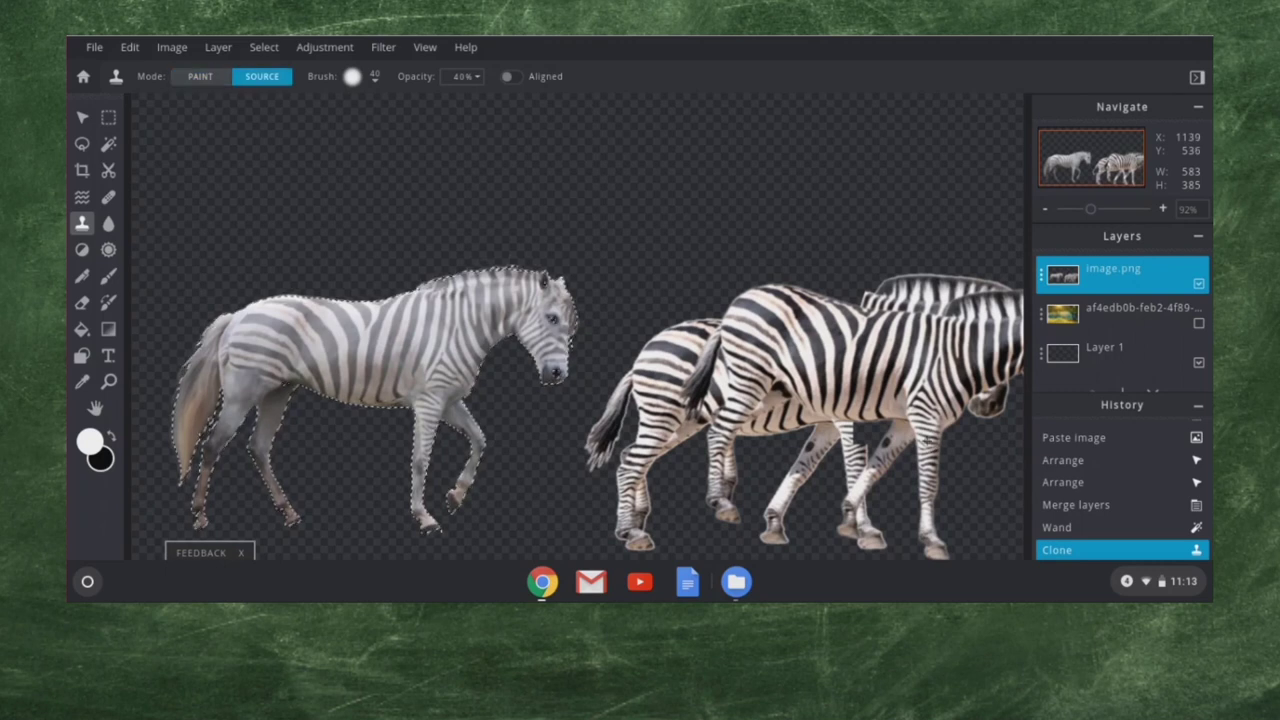
{"action": "left_click", "coordinate": [731, 470]}
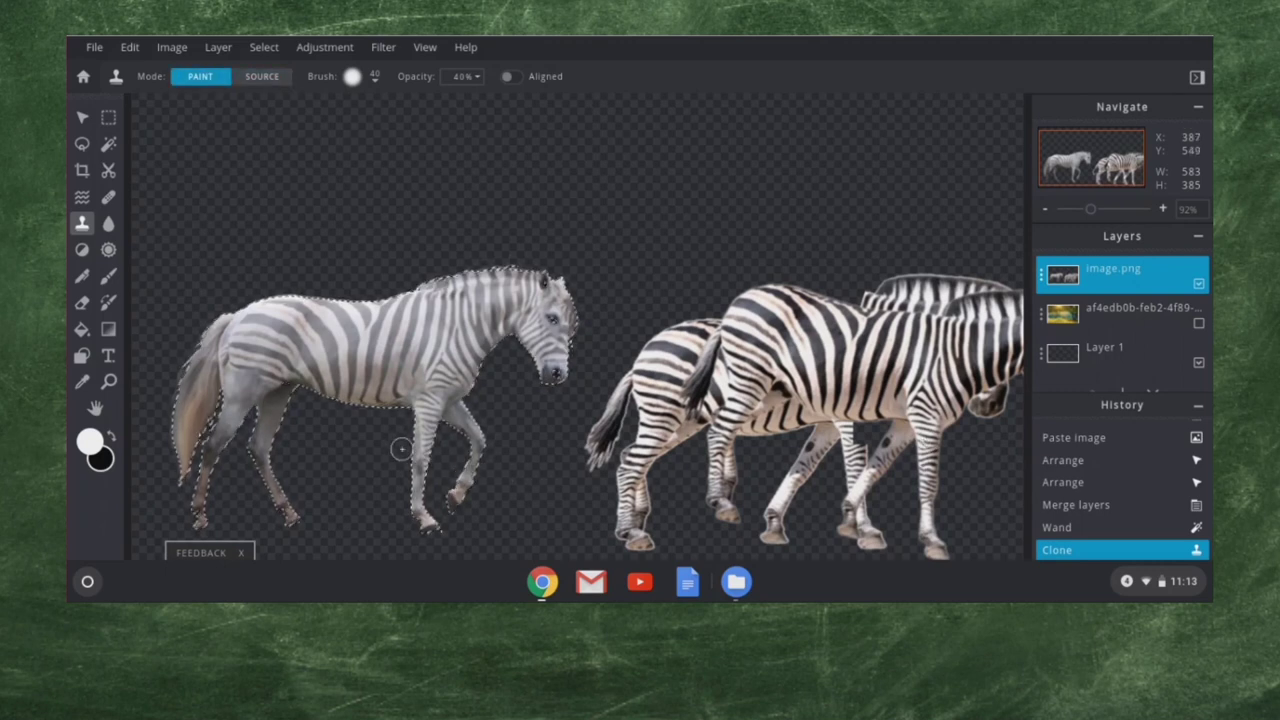
{"action": "left_click", "coordinate": [927, 461]}
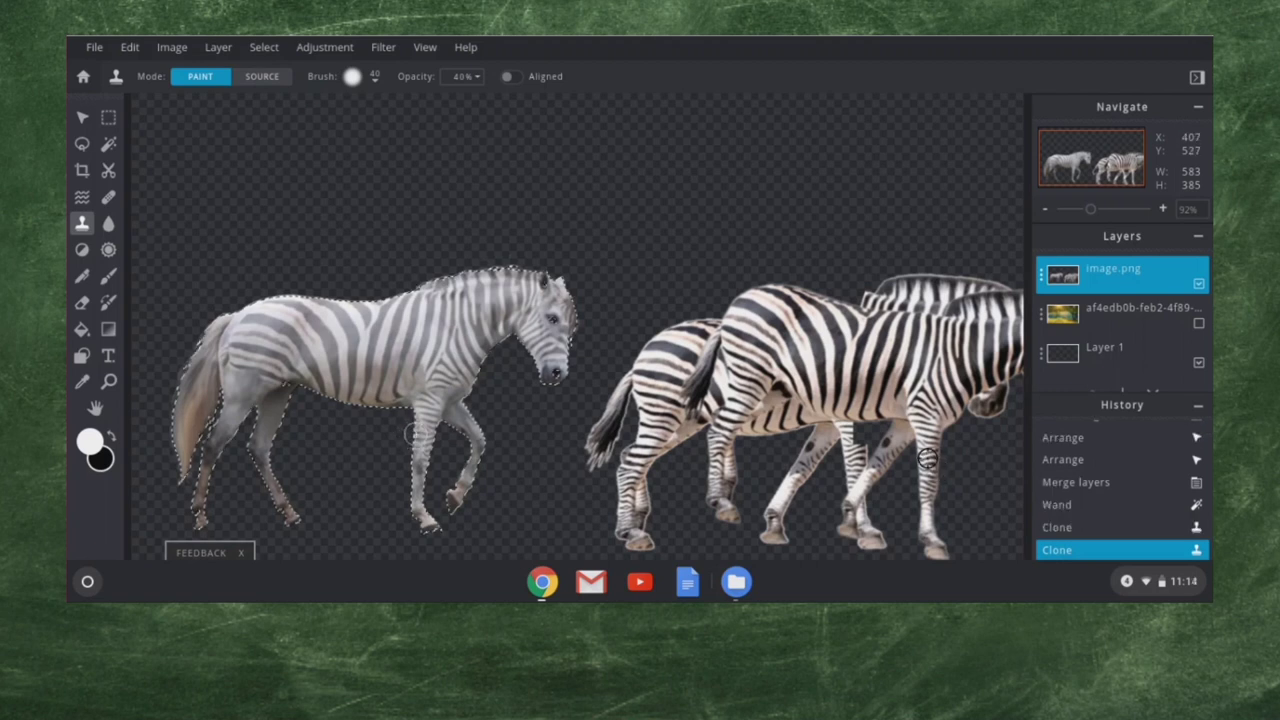
{"action": "left_click", "coordinate": [930, 520]}
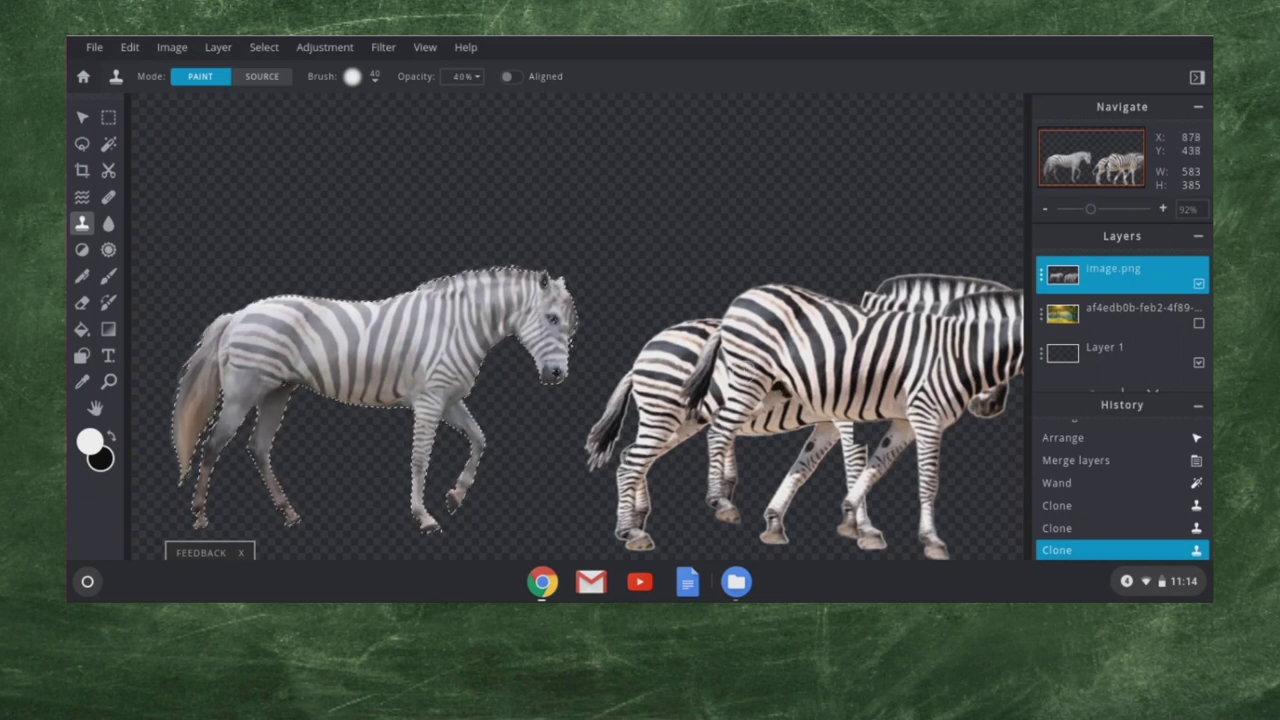
Resample the Clone Stamp source on the zebra's hindquarters, clone the stripes down the horse's hind leg, and deselect the horse.
{"action": "key", "text": "alt"}
{"action": "left_click", "coordinate": [744, 372], "text": "alt"}
{"action": "mouse_move", "coordinate": [257, 378]}
{"action": "left_mouse_down"}
{"action": "mouse_move", "coordinate": [247, 414]}
{"action": "mouse_move", "coordinate": [235, 394]}
{"action": "mouse_move", "coordinate": [218, 441]}
{"action": "left_mouse_up"}
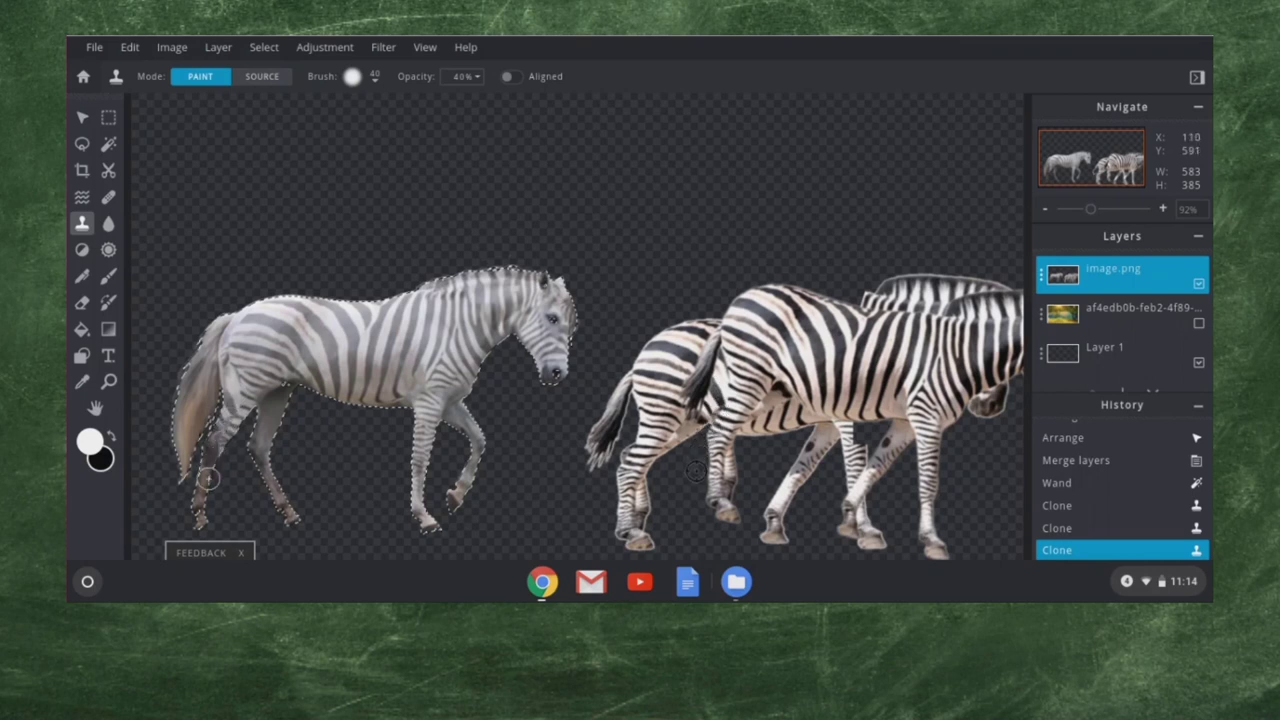
{"action": "left_click", "coordinate": [336, 519]}
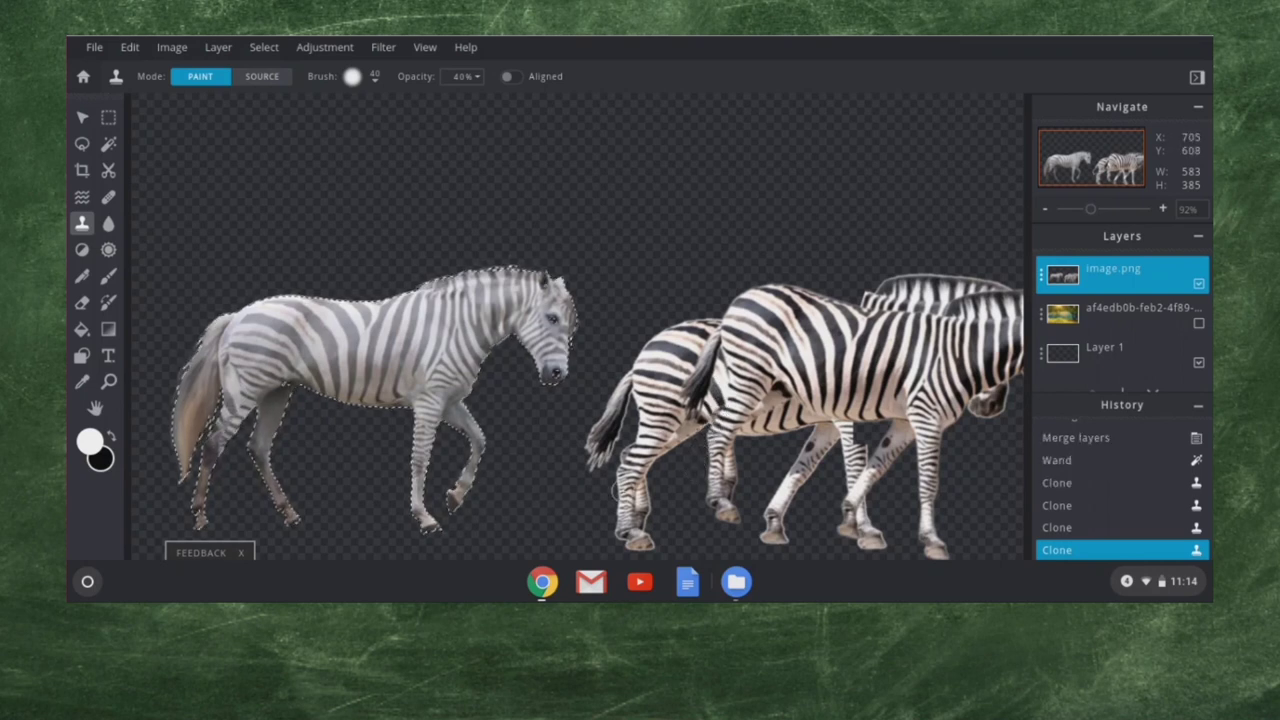
{"action": "mouse_move", "coordinate": [204, 452]}
{"action": "left_mouse_down"}
{"action": "mouse_move", "coordinate": [205, 496]}
{"action": "mouse_move", "coordinate": [208, 470]}
{"action": "left_mouse_up"}
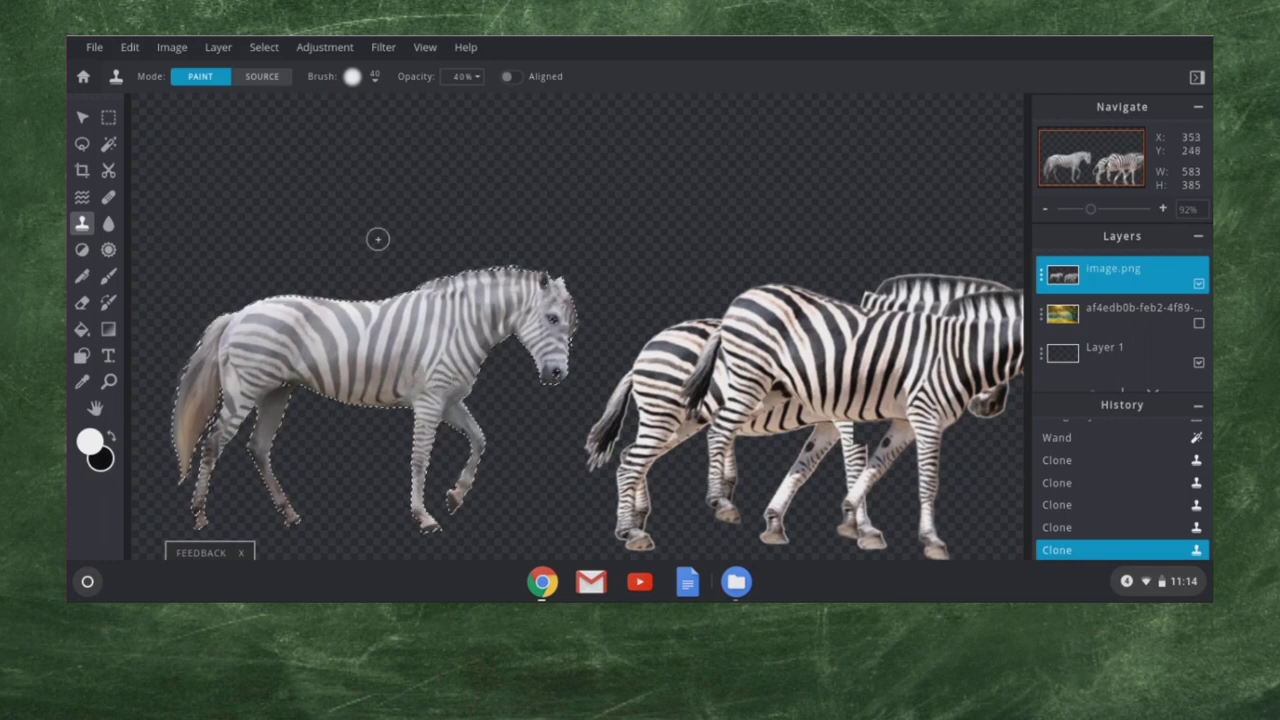
{"action": "key", "text": "ctrl+d"}
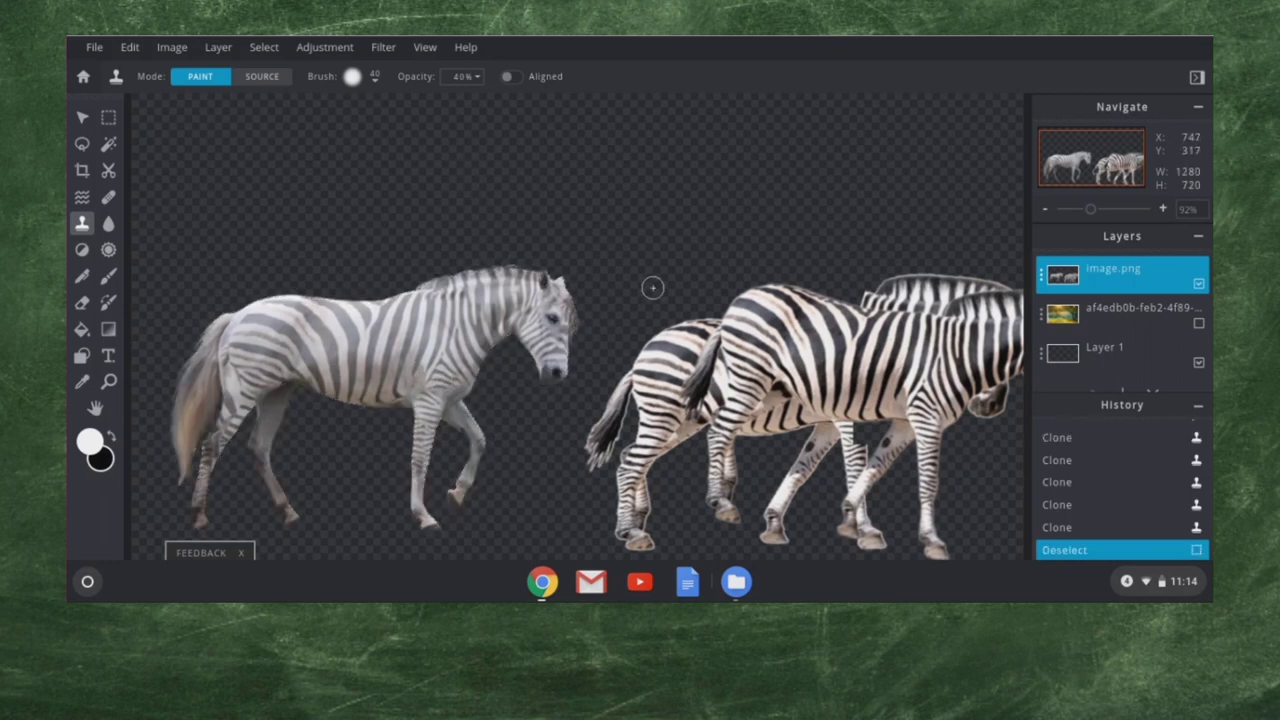
Outline both source zebras with the freehand Lasso, delete them from the layer, and clear the selection.
{"action": "left_click", "coordinate": [83, 118]}
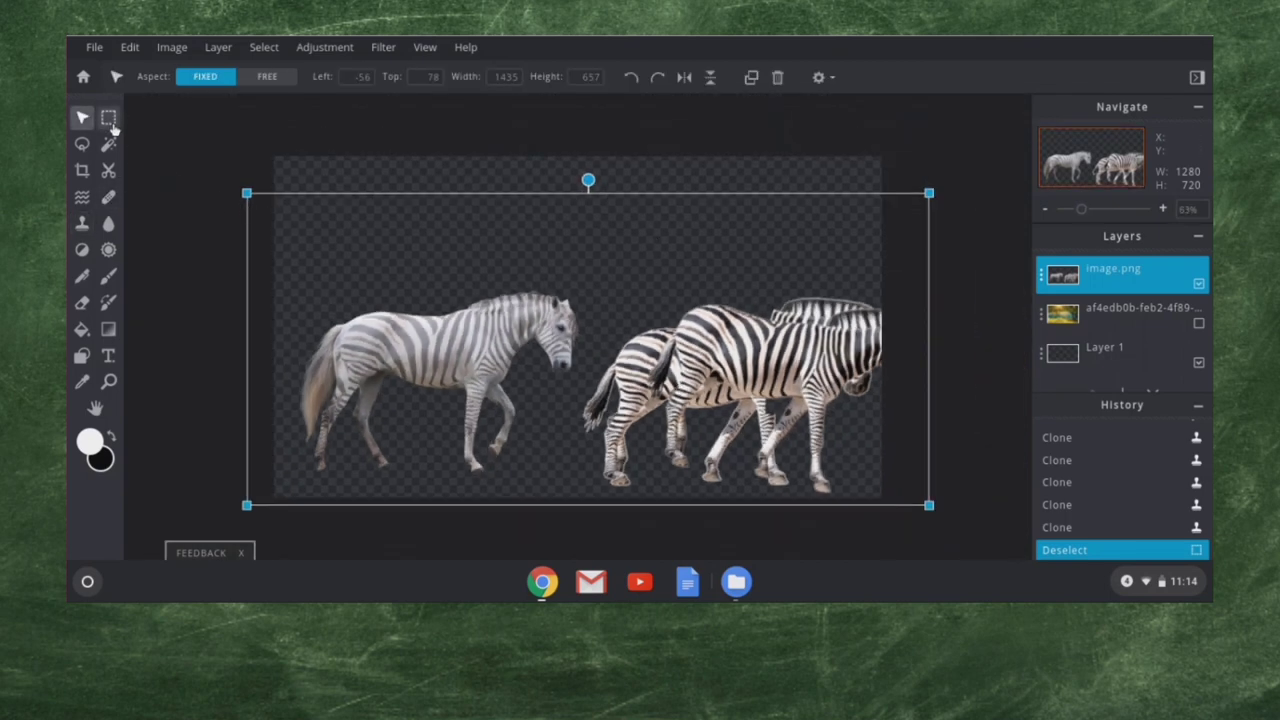
{"action": "left_click", "coordinate": [82, 143]}
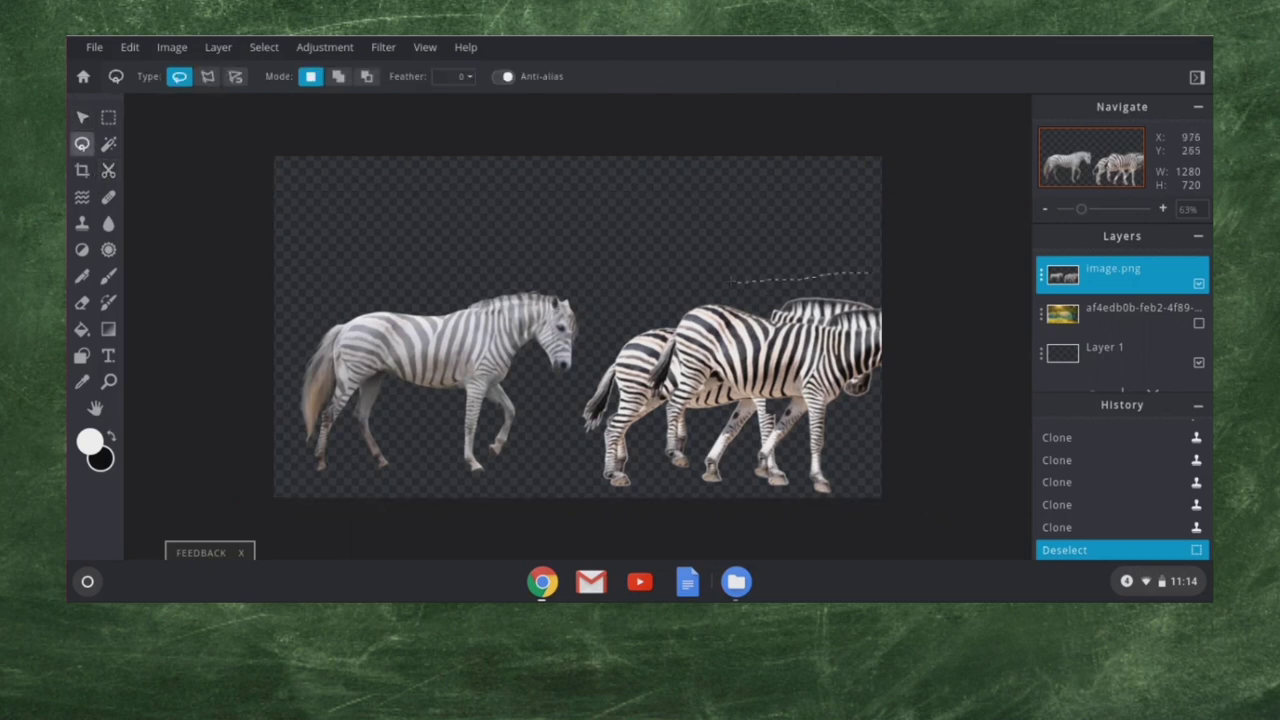
{"action": "mouse_move", "coordinate": [562, 452]}
{"action": "left_mouse_down"}
{"action": "mouse_move", "coordinate": [583, 507]}
{"action": "mouse_move", "coordinate": [690, 522]}
{"action": "left_mouse_up"}
{"action": "left_click_drag", "start_coordinate": [902, 290], "coordinate": [860, 263]}
{"action": "left_click_drag", "start_coordinate": [942, 311], "coordinate": [940, 312]}
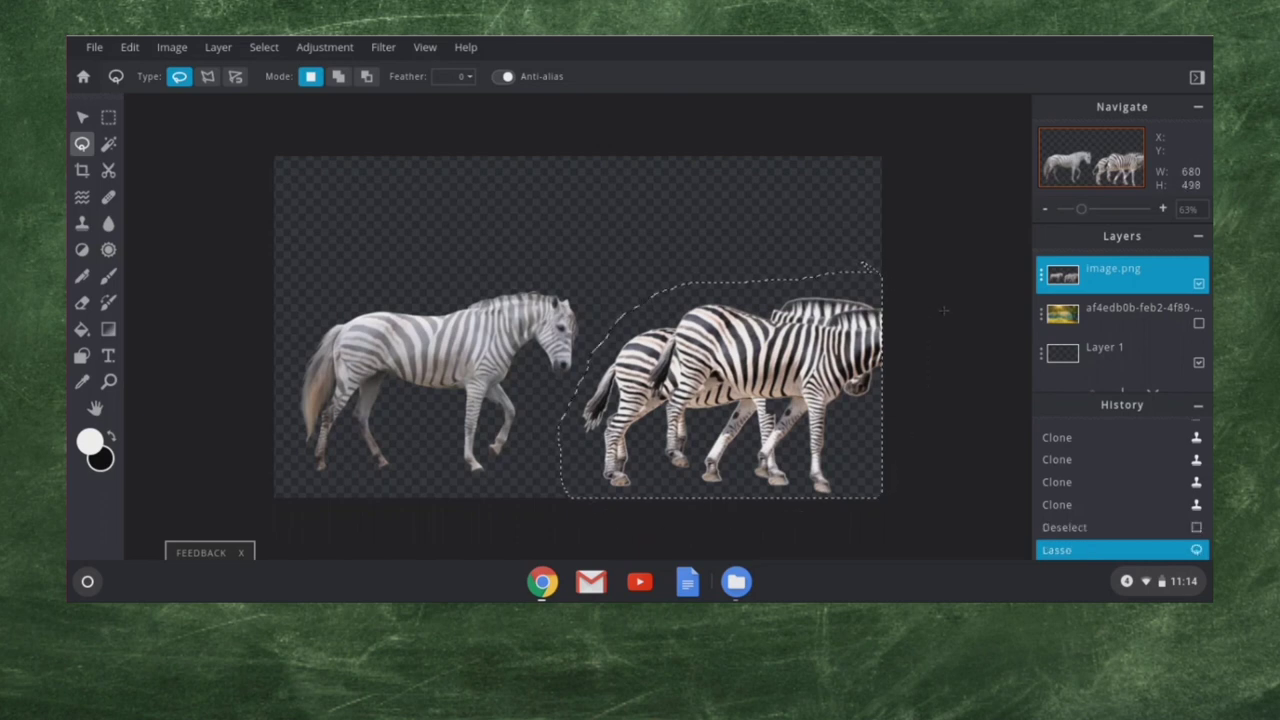
{"action": "key", "text": "Delete"}
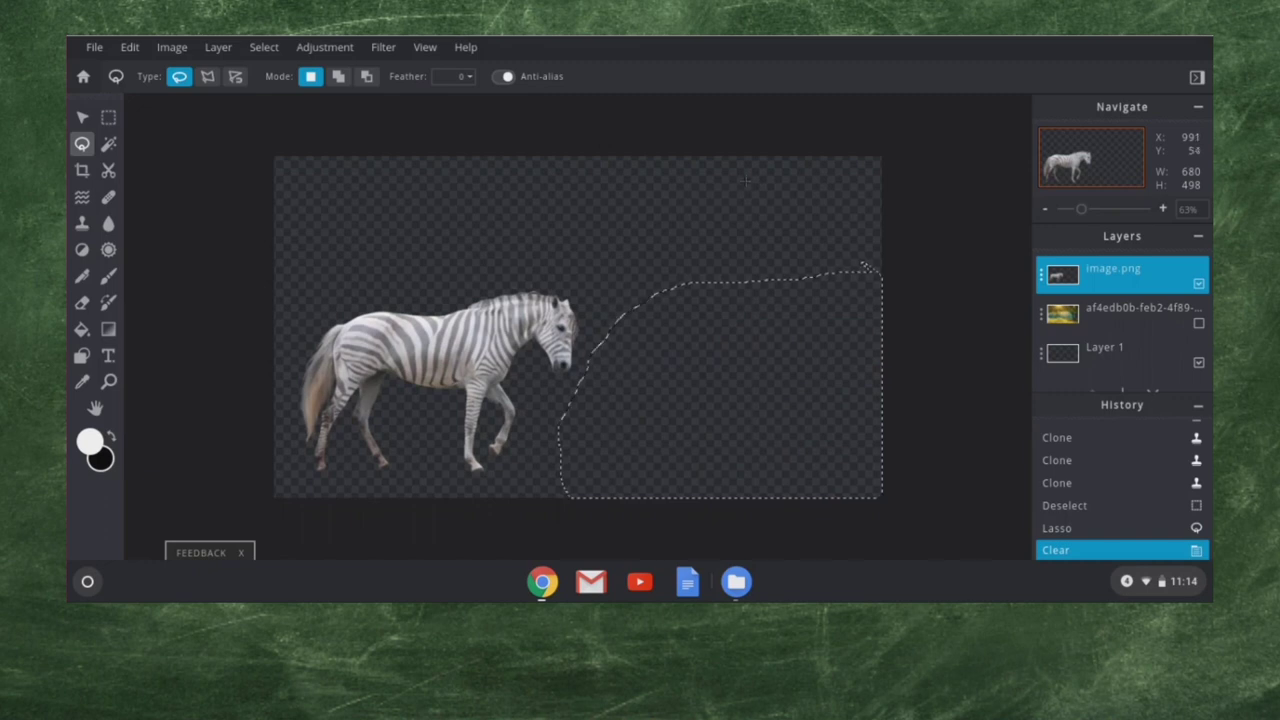
{"action": "key", "text": "ctrl+d"}
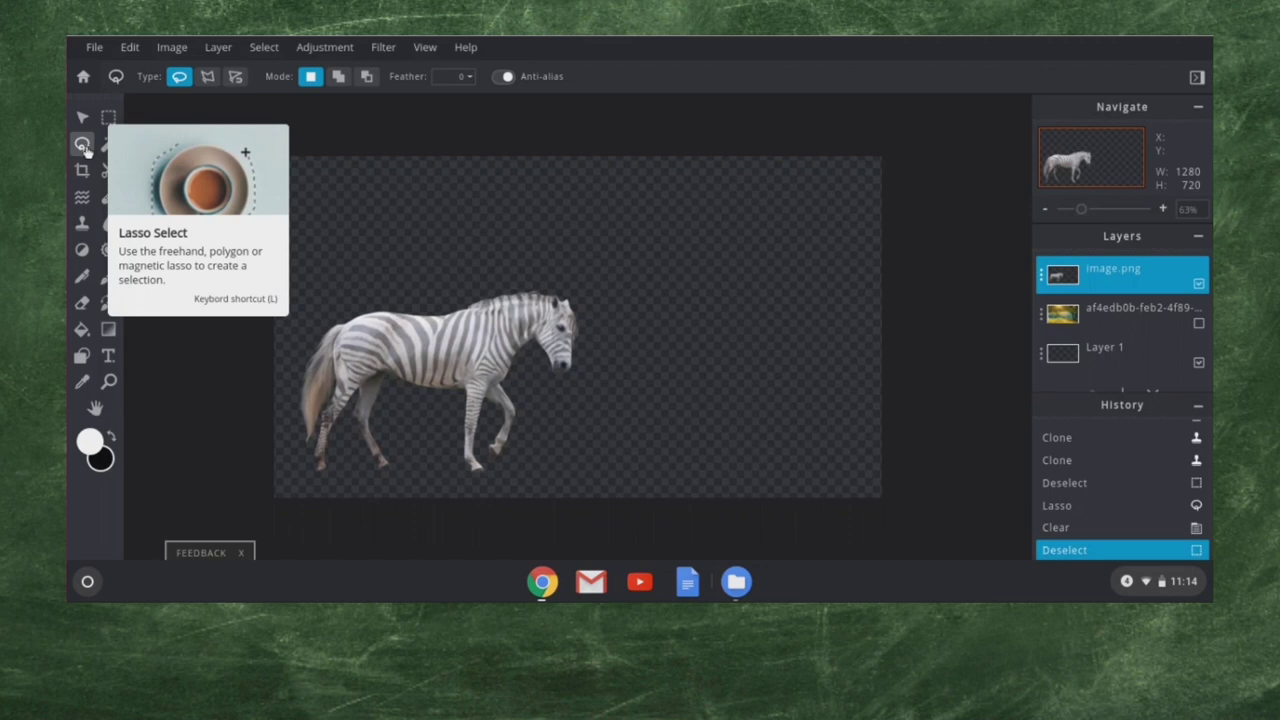
Show the meadow background layer to check the striped horse against it, and hide the background again.
{"action": "left_click", "coordinate": [1199, 326]}
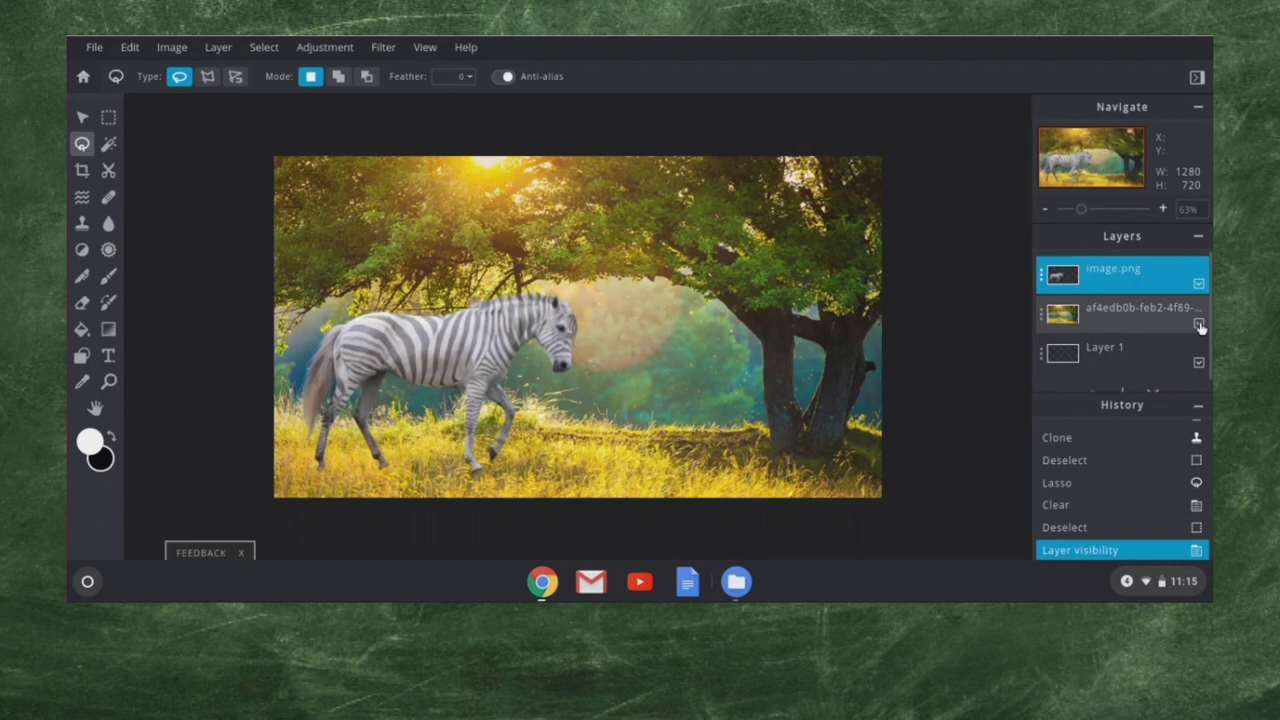
{"action": "left_click", "coordinate": [1199, 326]}
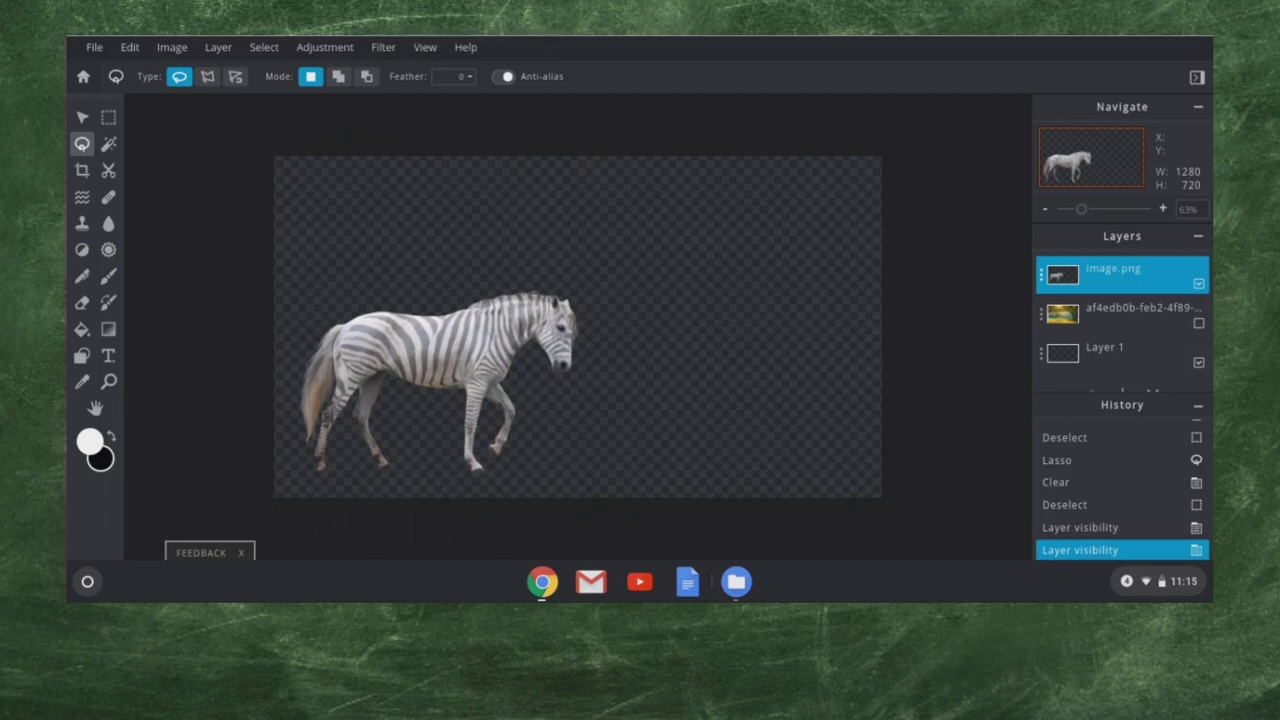
Copy the DeviantArt "Unicorn Horn 1" PNG from the Google image results and paste it into the Pixlr composite as a new layer.
{"action": "key", "text": "alt+Tab"}
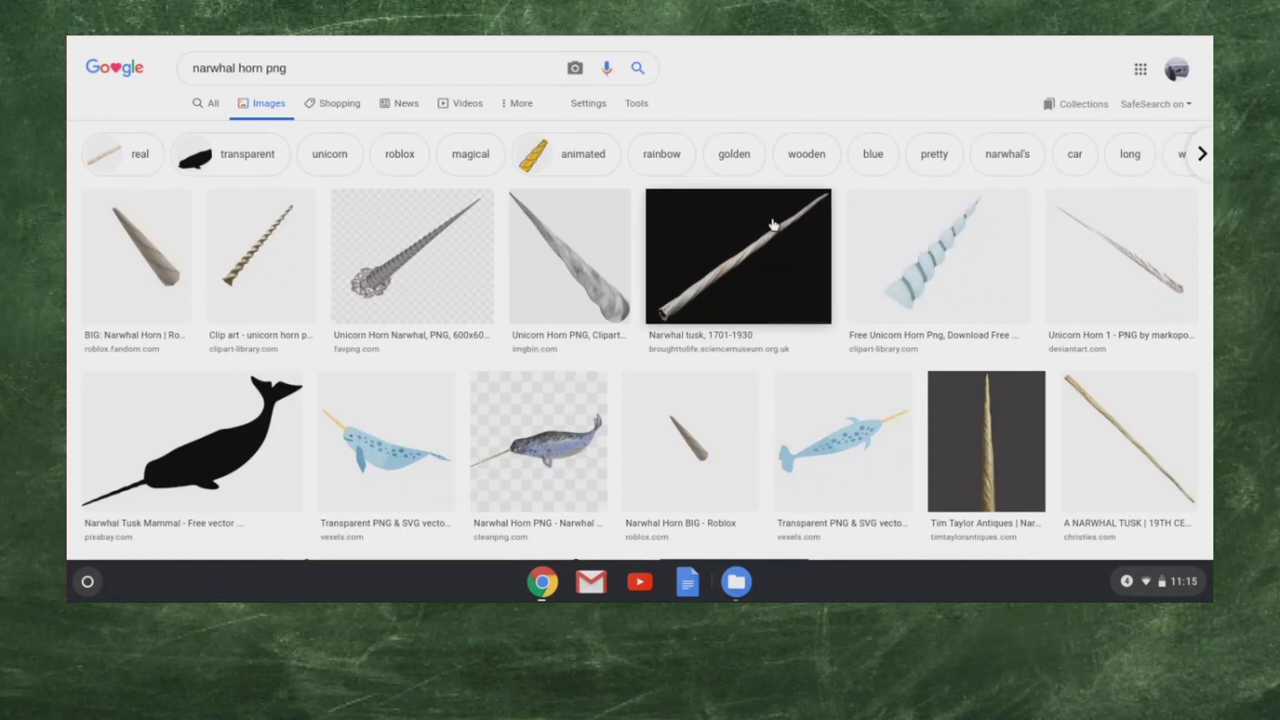
{"action": "left_click", "coordinate": [1133, 255]}
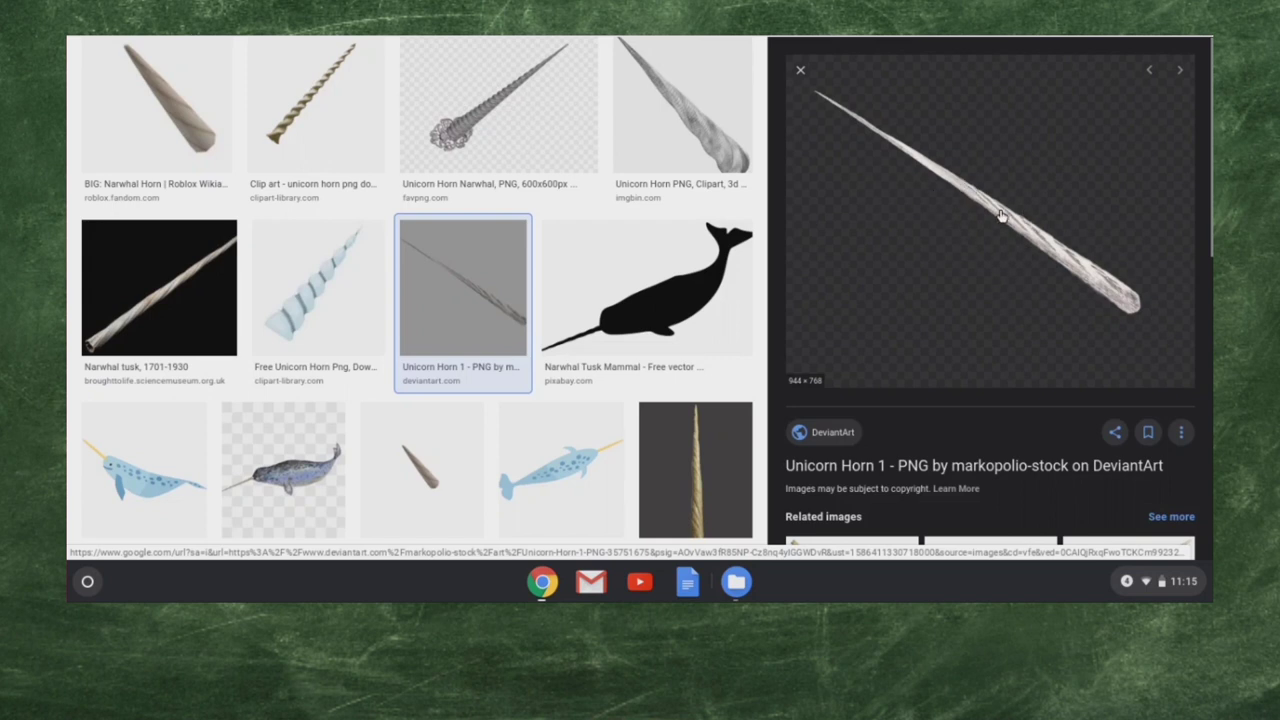
{"action": "right_click", "coordinate": [994, 168]}
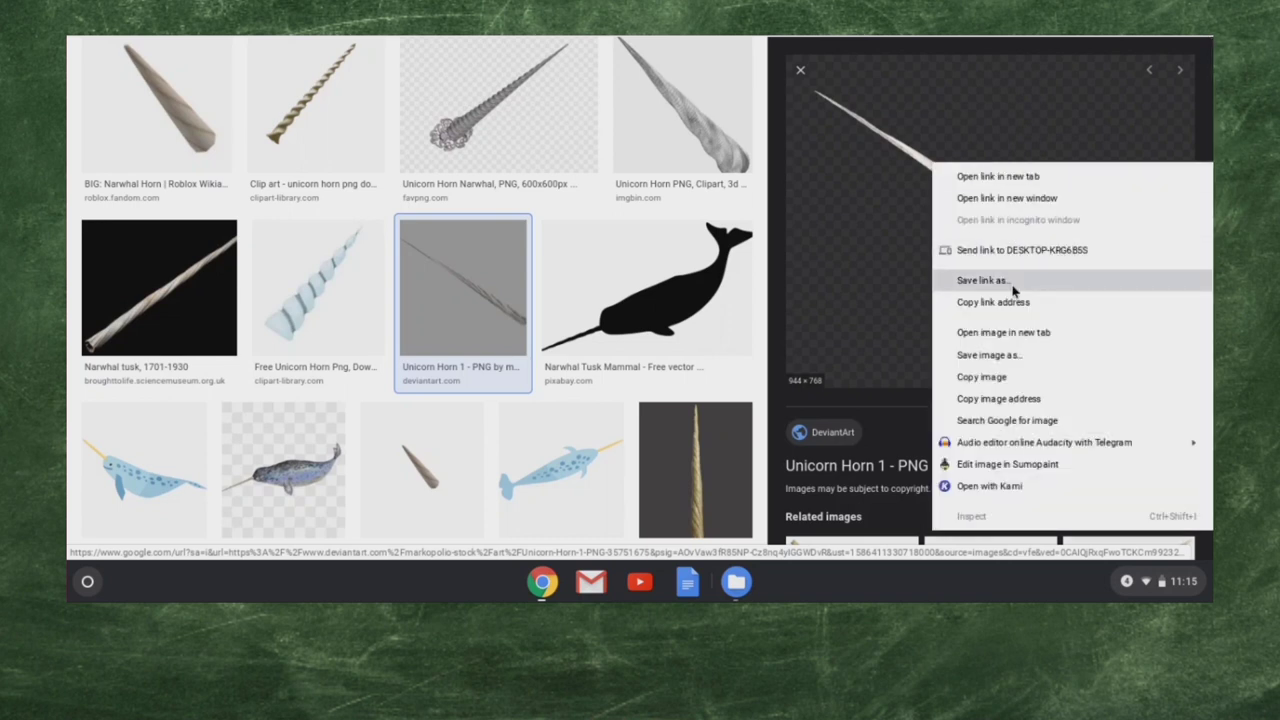
{"action": "left_click", "coordinate": [1013, 377]}
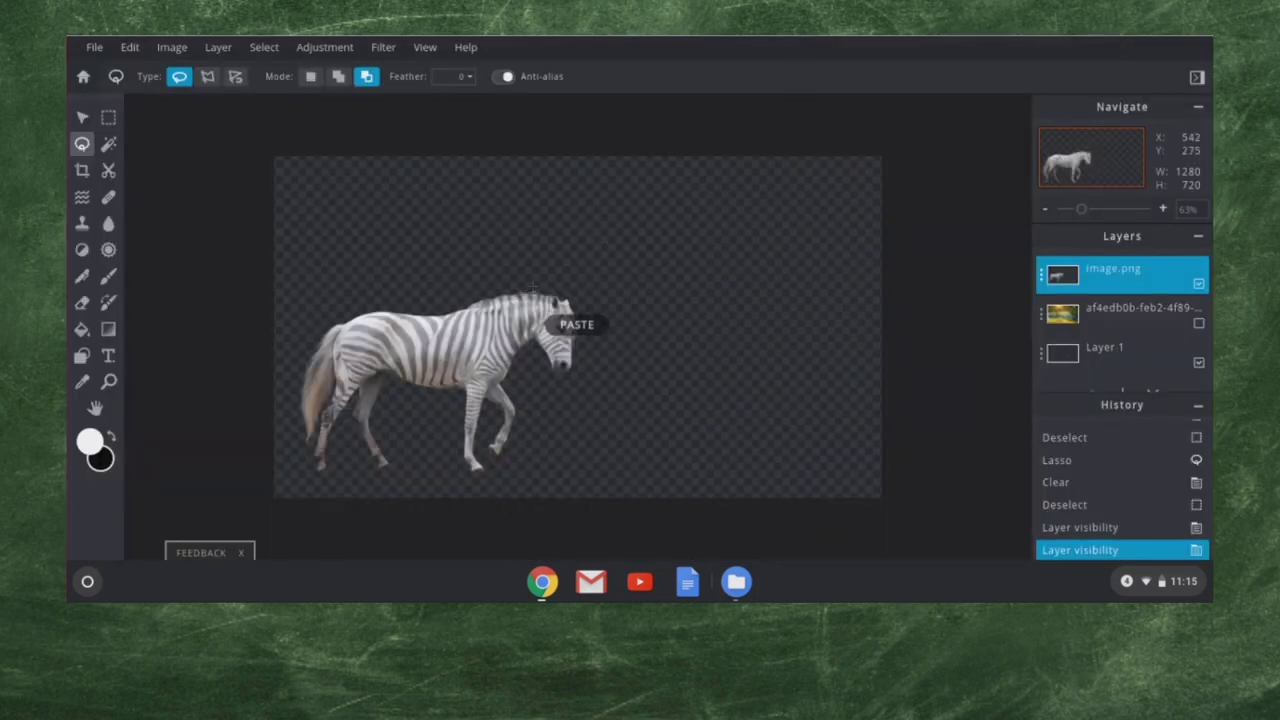
{"action": "key", "text": "ctrl+v"}
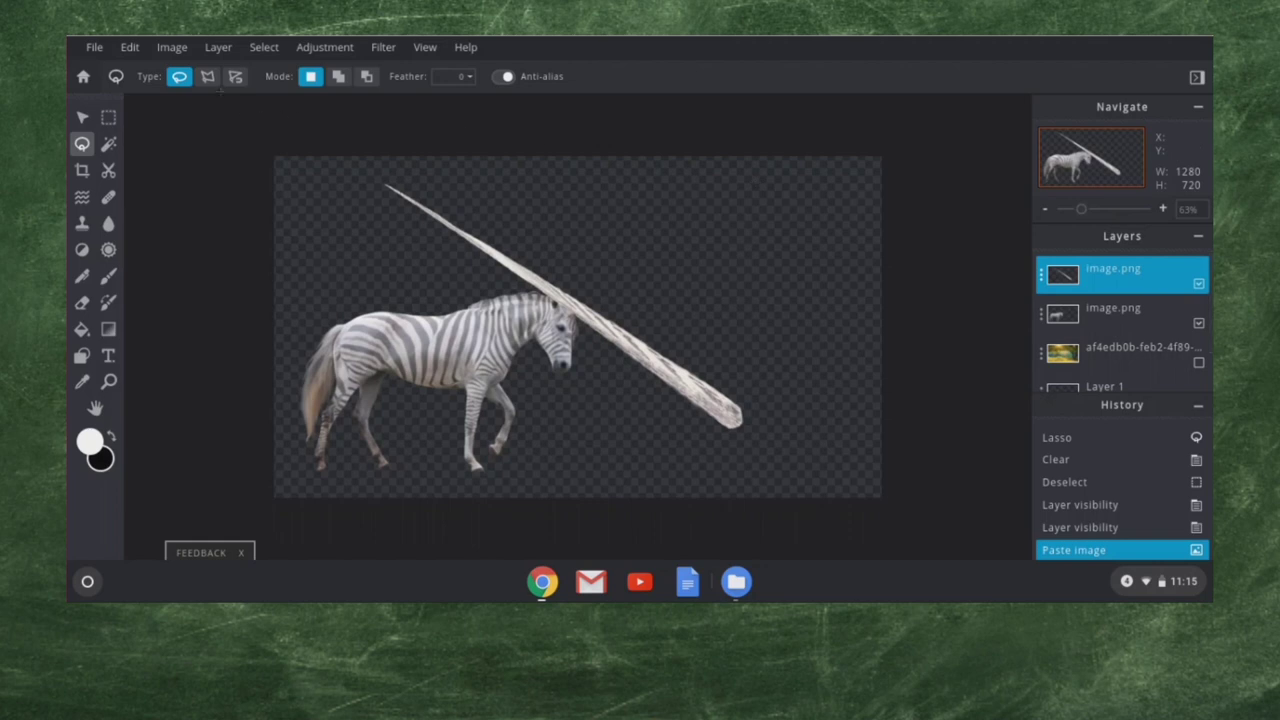
Rename the pasted horn layer as Horn.
{"action": "left_click", "coordinate": [1105, 281]}
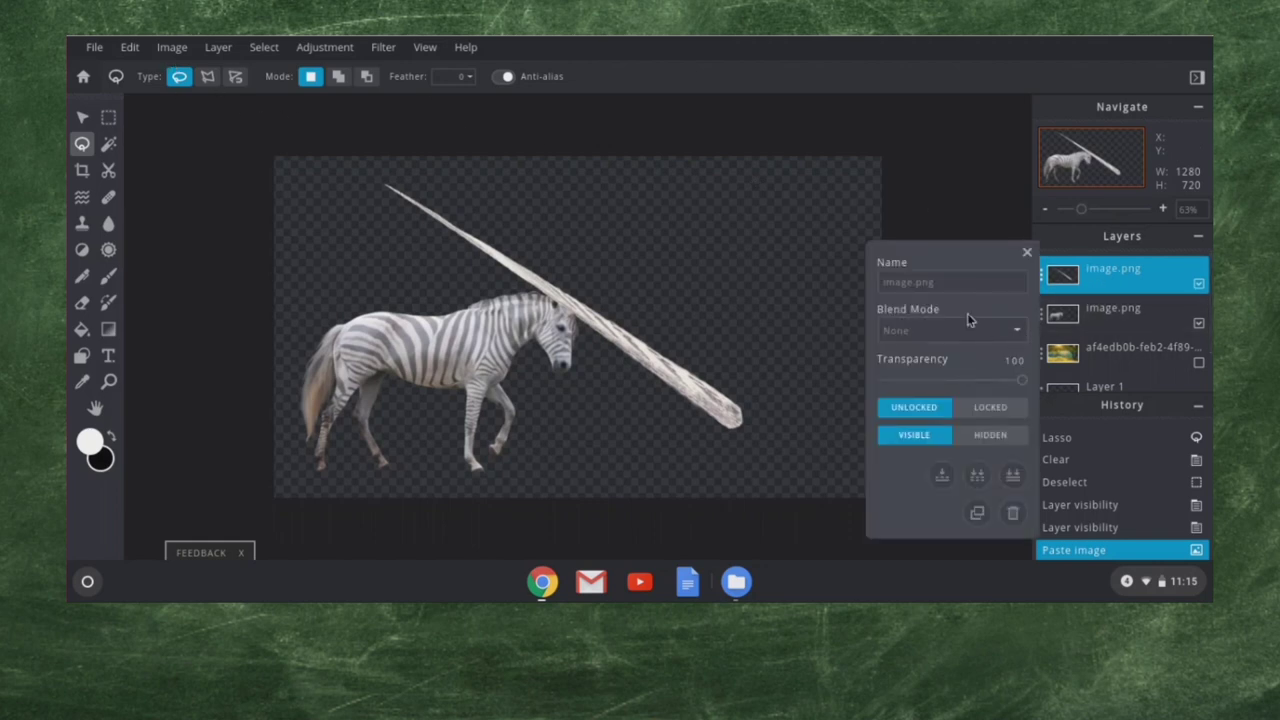
{"action": "double_click", "coordinate": [938, 283]}
{"action": "type", "text": "Horn"}
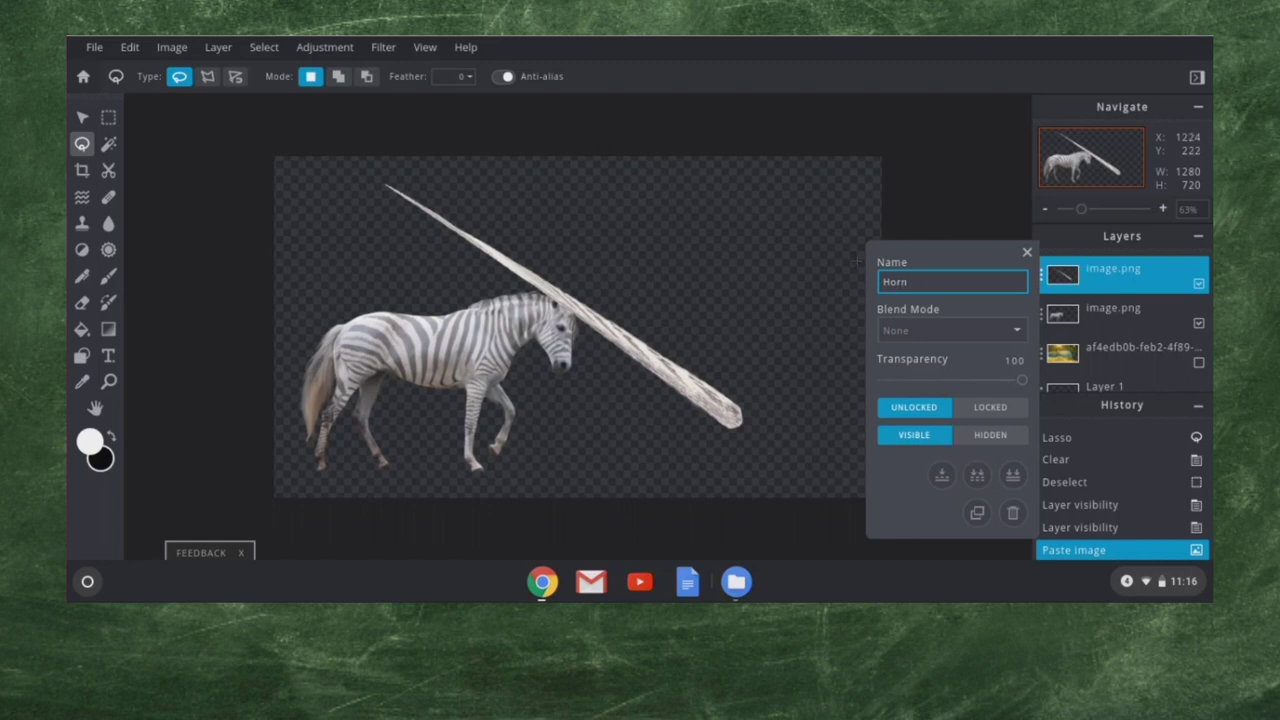
{"action": "key", "text": "Return"}
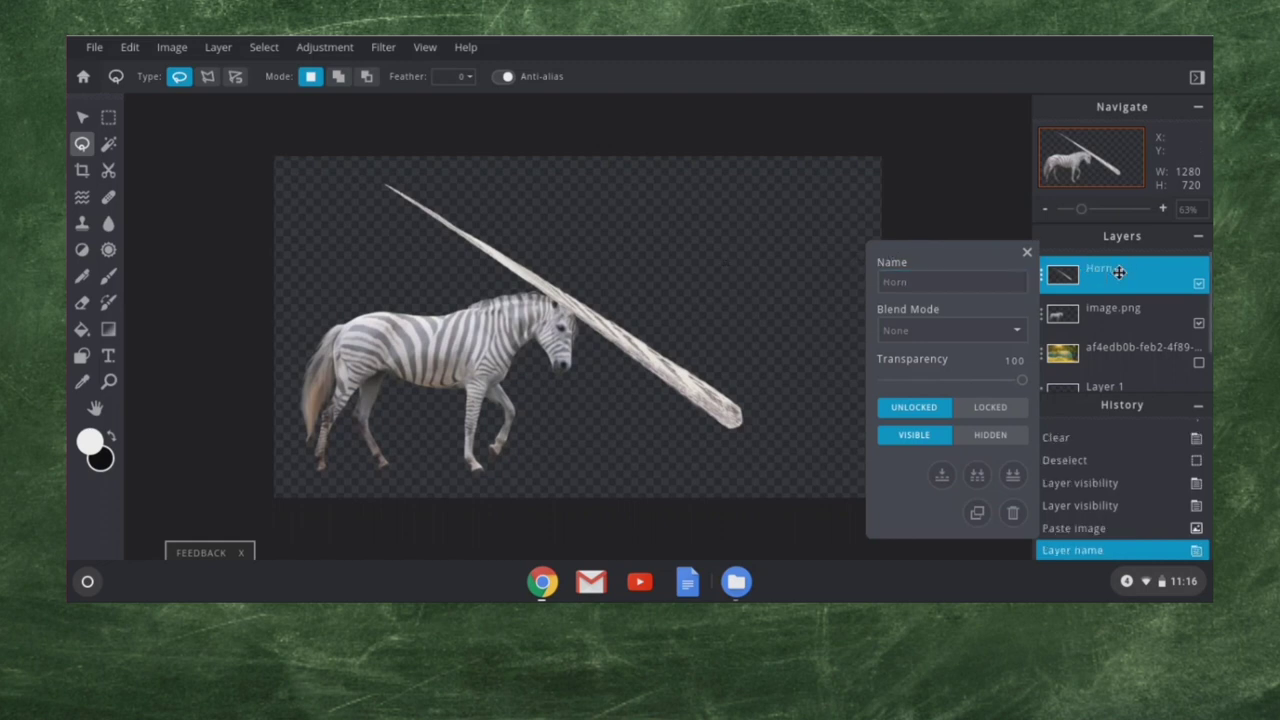
{"action": "left_click", "coordinate": [1027, 252]}
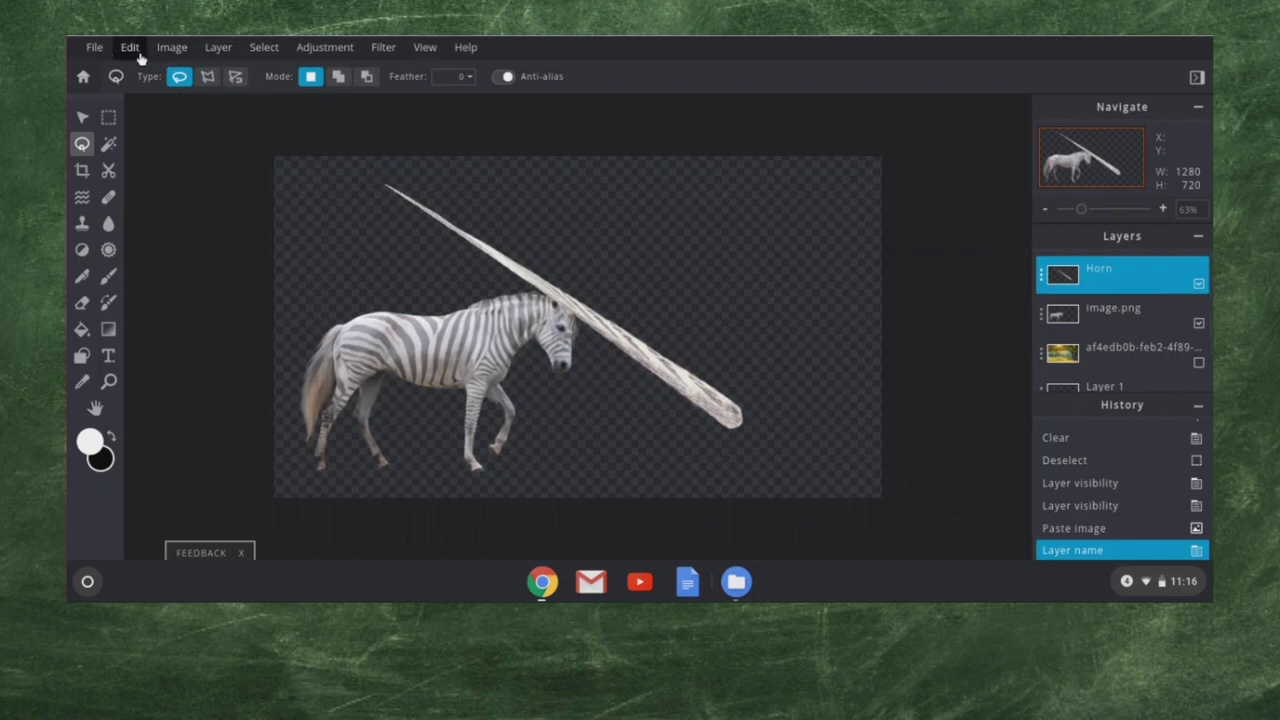
Flip the Horn layer horizontally so its tip points the way the horse faces.
{"action": "left_click", "coordinate": [132, 49]}
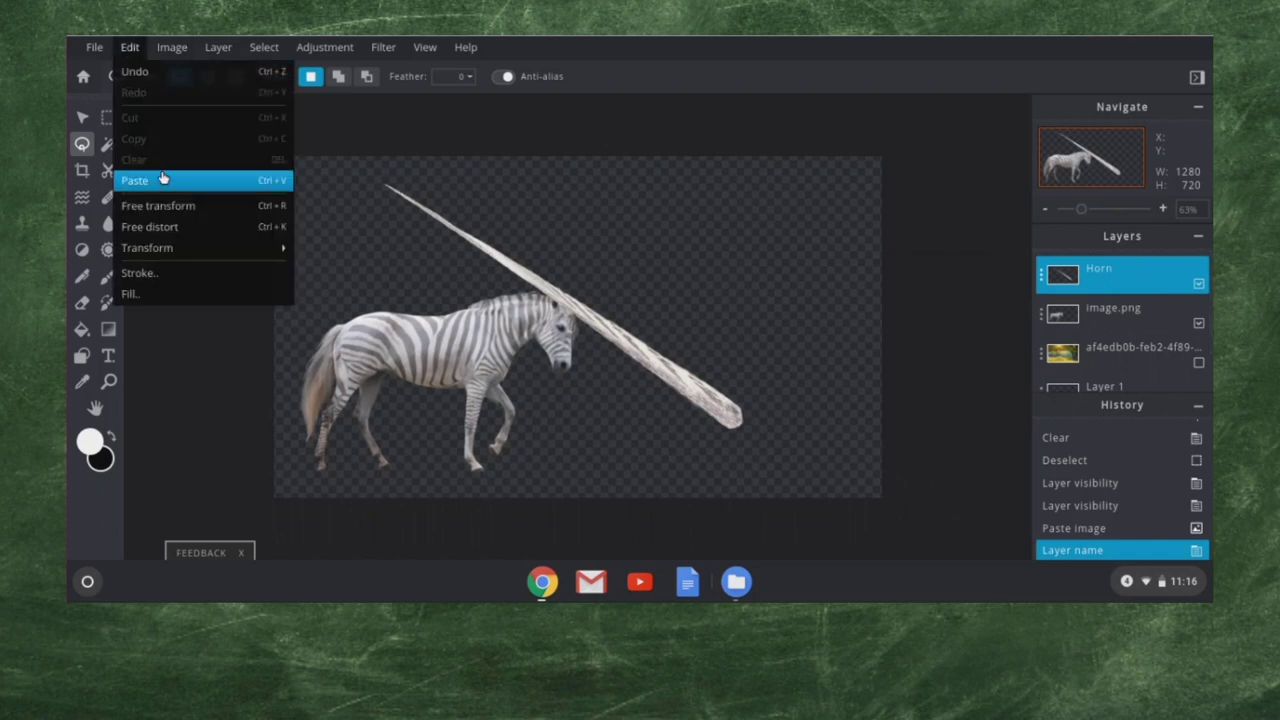
{"action": "mouse_move", "coordinate": [177, 249]}
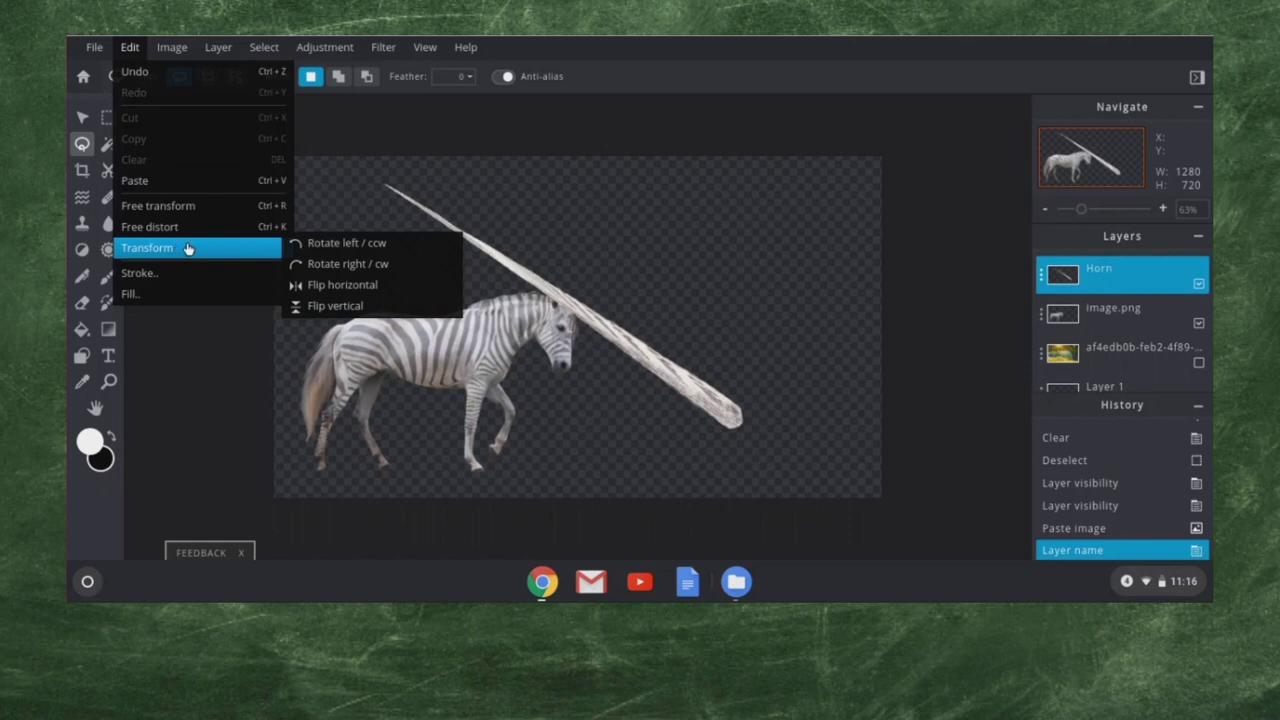
{"action": "left_click", "coordinate": [334, 286]}
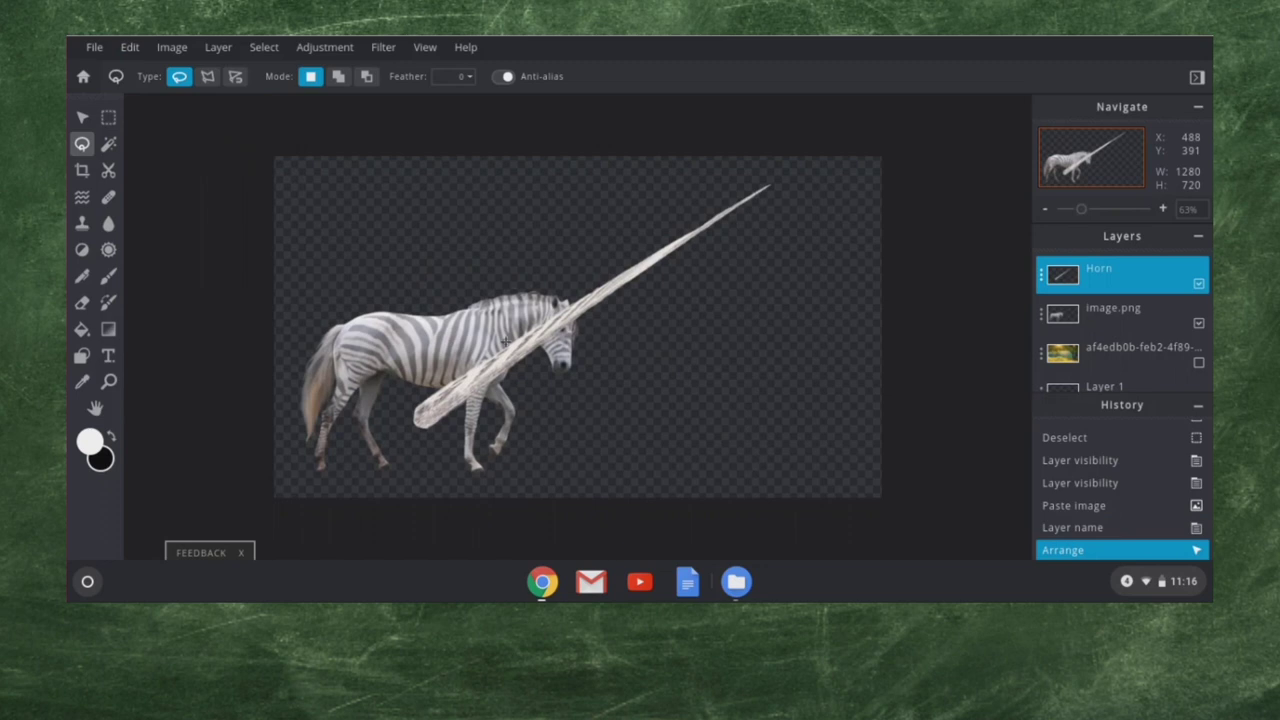
Flip the entire image horizontally, all layers included.
{"action": "left_click", "coordinate": [171, 48]}
{"action": "mouse_move", "coordinate": [130, 48]}
{"action": "mouse_move", "coordinate": [158, 258]}
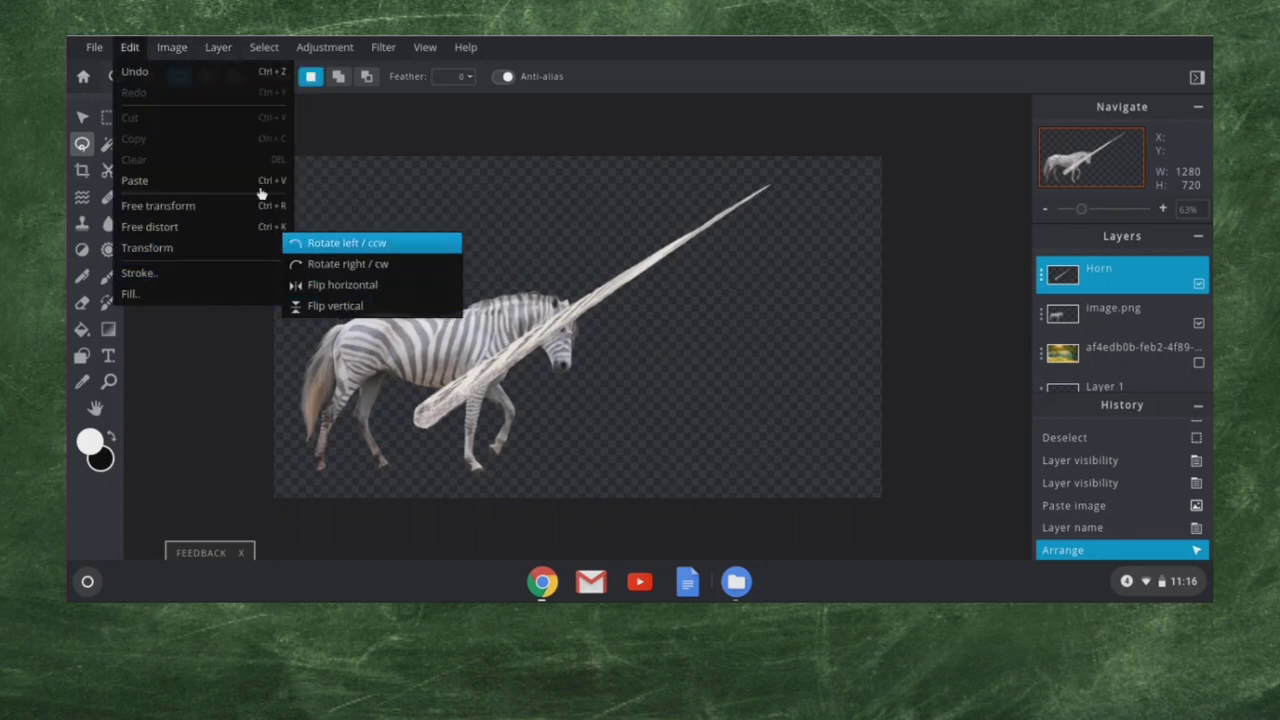
{"action": "mouse_move", "coordinate": [183, 42]}
{"action": "mouse_move", "coordinate": [205, 115]}
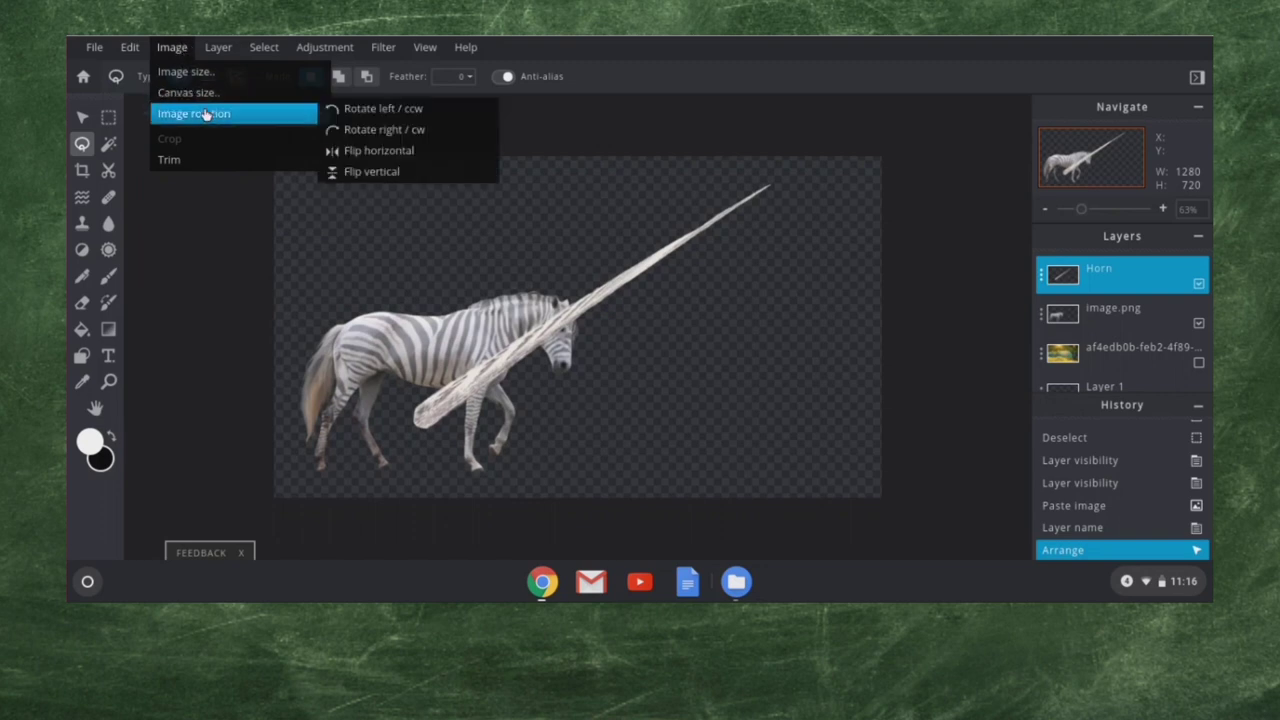
{"action": "left_click", "coordinate": [390, 150]}
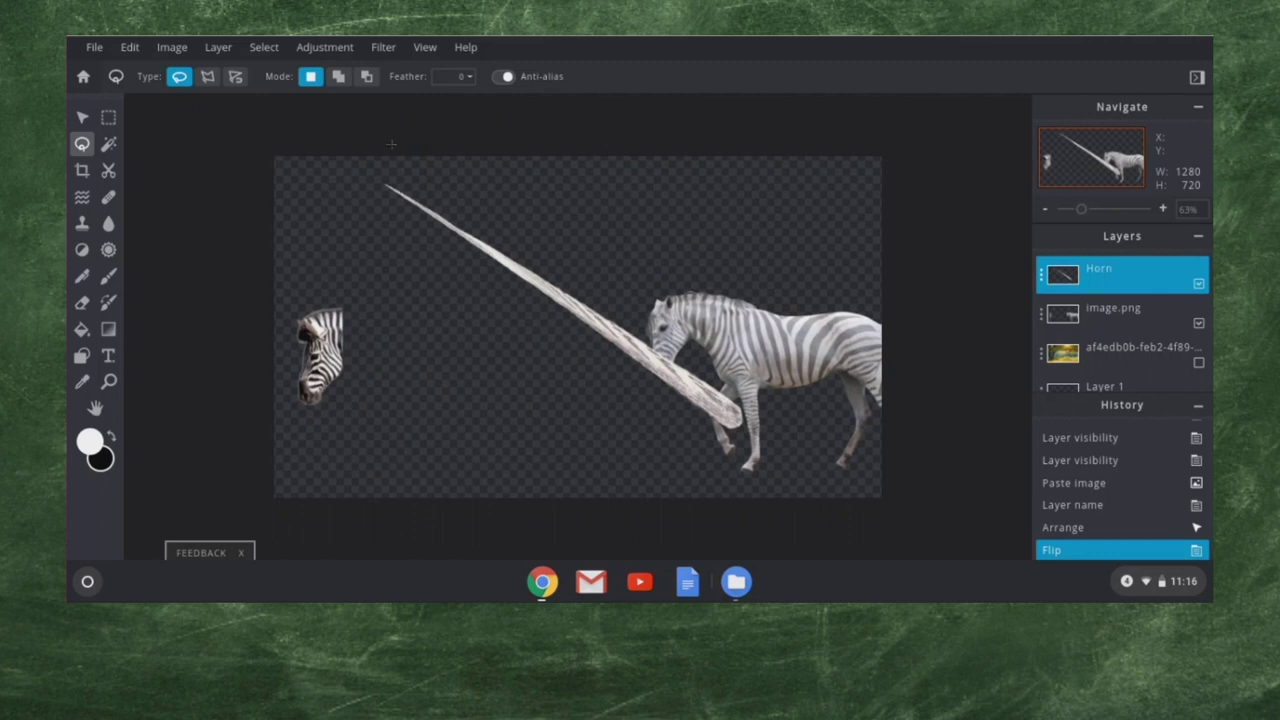
Select the leftover zebra head on the horse layer with a rectangular marquee, delete it, and clear the selection.
{"action": "left_click", "coordinate": [107, 116]}
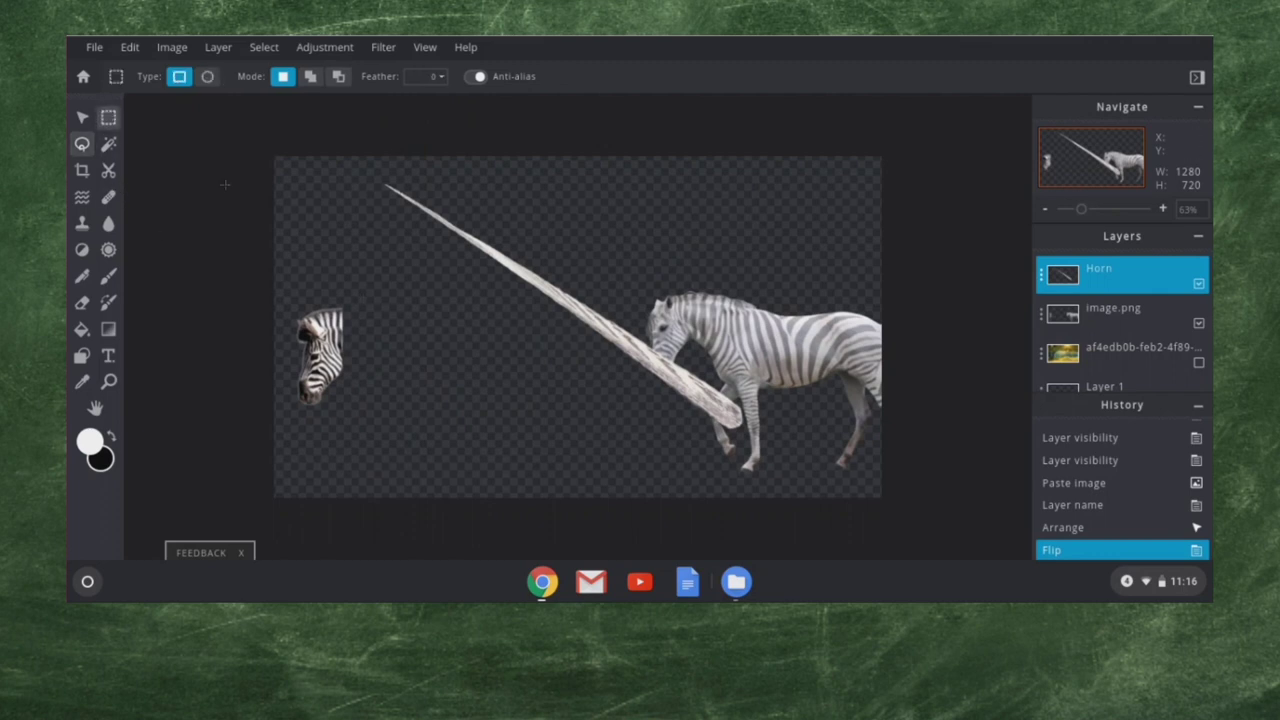
{"action": "left_click", "coordinate": [1129, 320]}
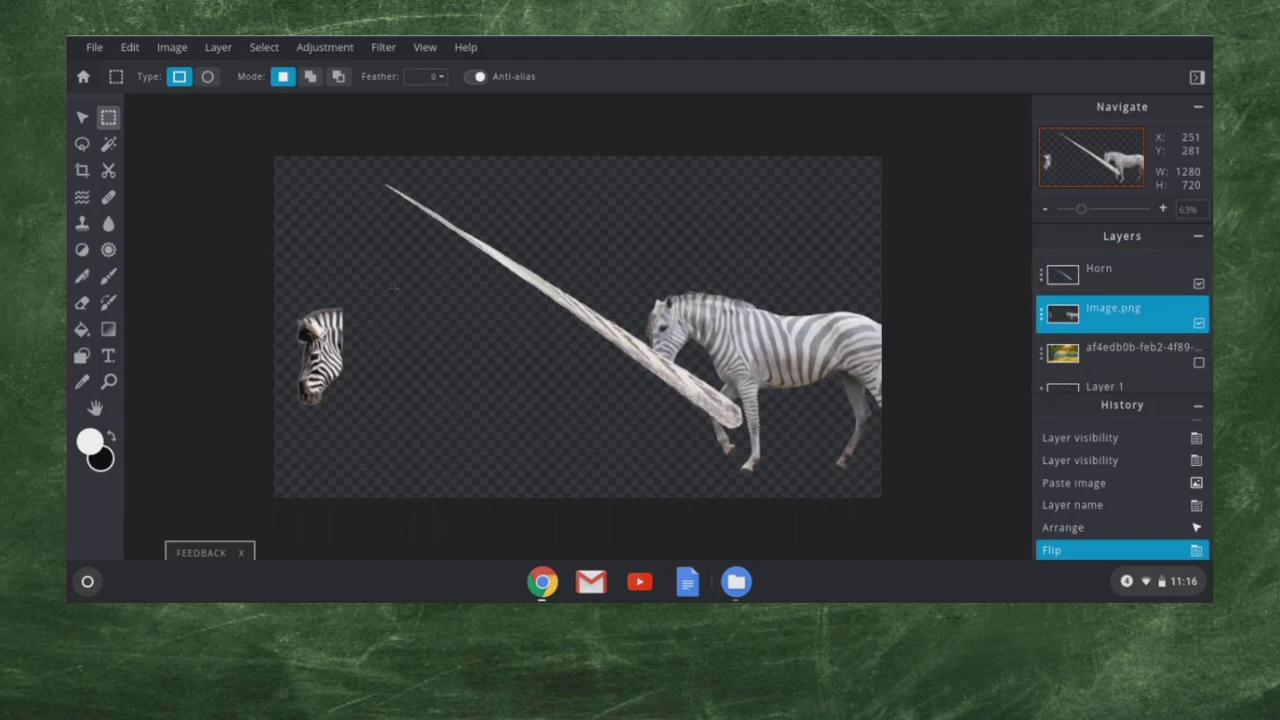
{"action": "left_click_drag", "start_coordinate": [285, 293], "coordinate": [373, 418]}
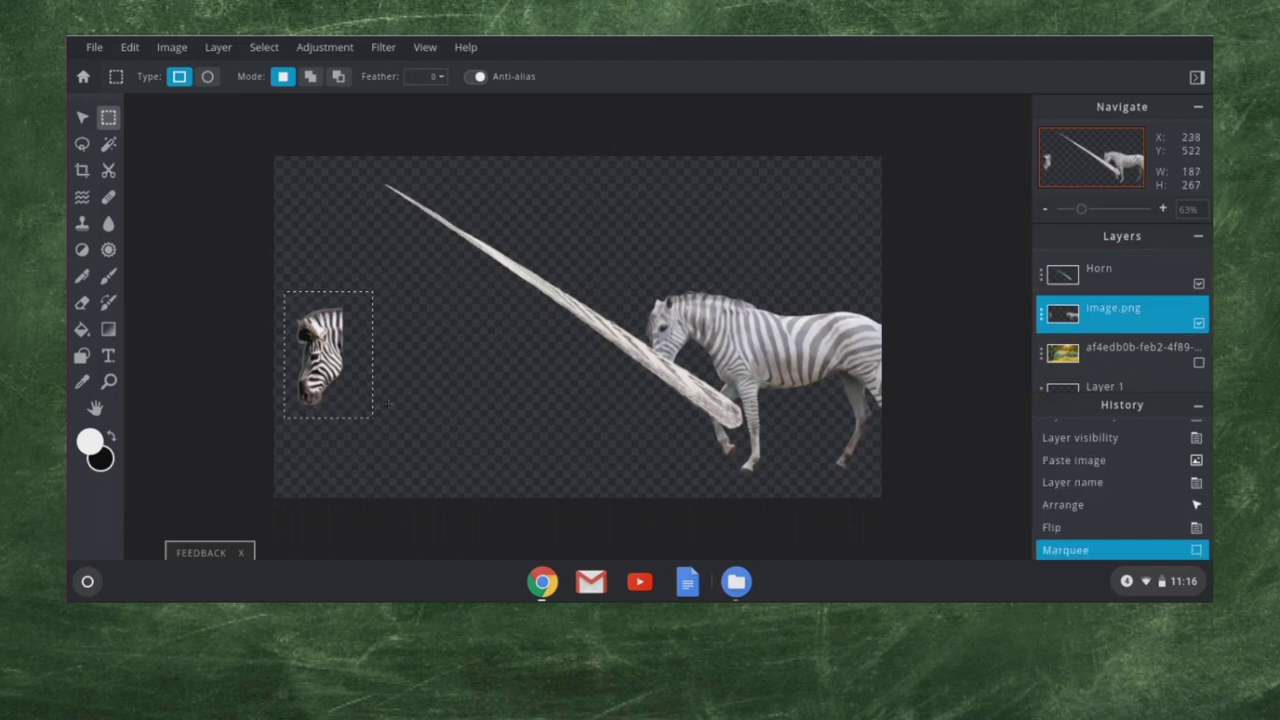
{"action": "key", "text": "Delete"}
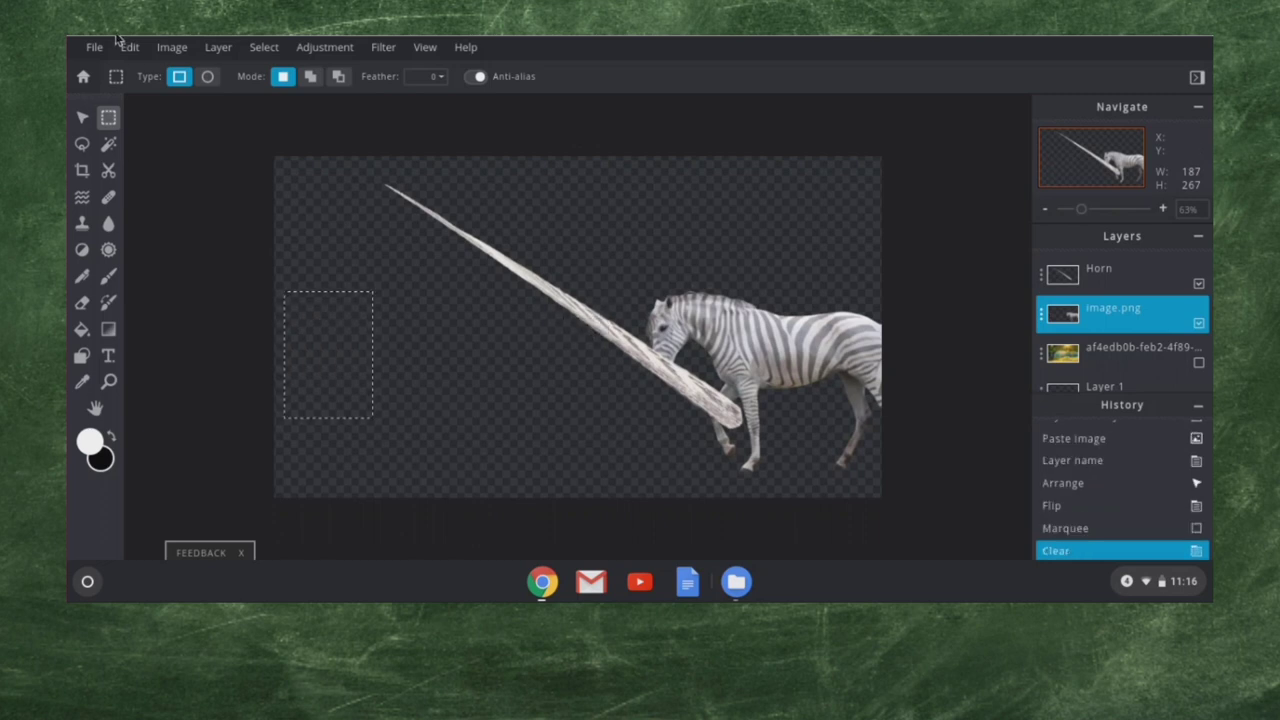
{"action": "key", "text": "alt"}
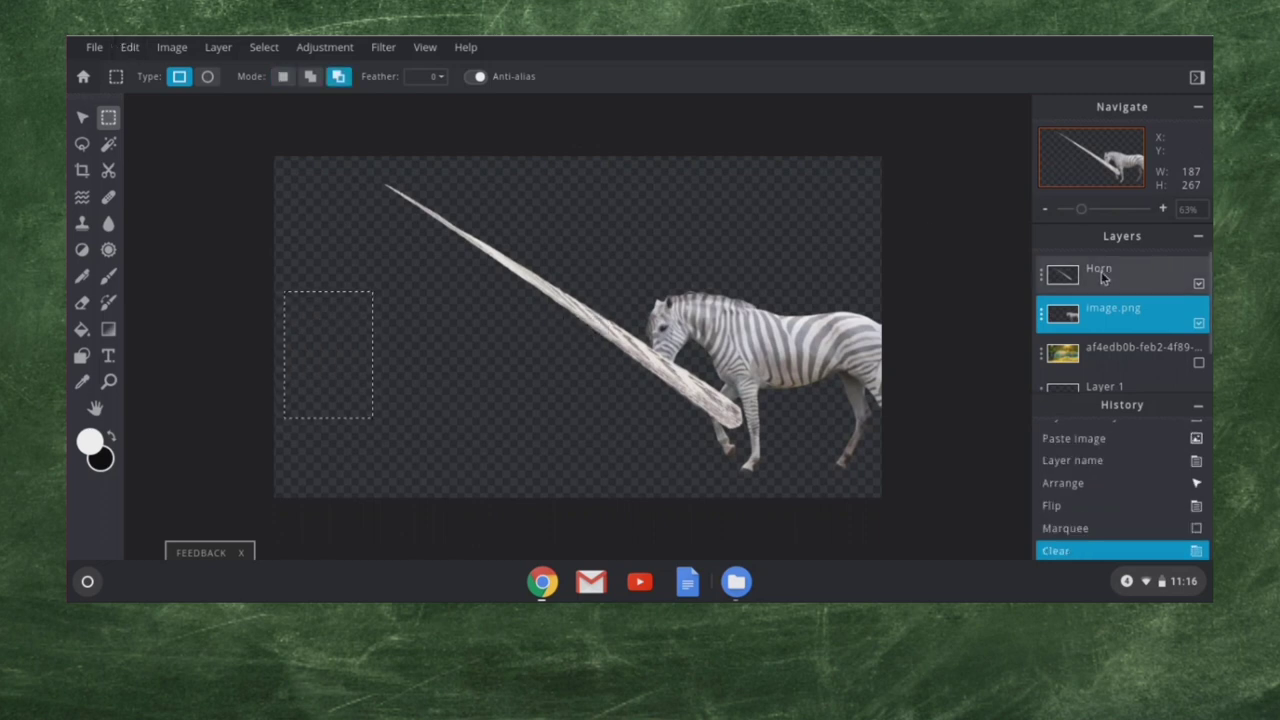
{"action": "key", "text": "ctrl+d"}
Flip the whole image horizontally again to restore its original direction.
{"action": "left_click", "coordinate": [134, 50]}
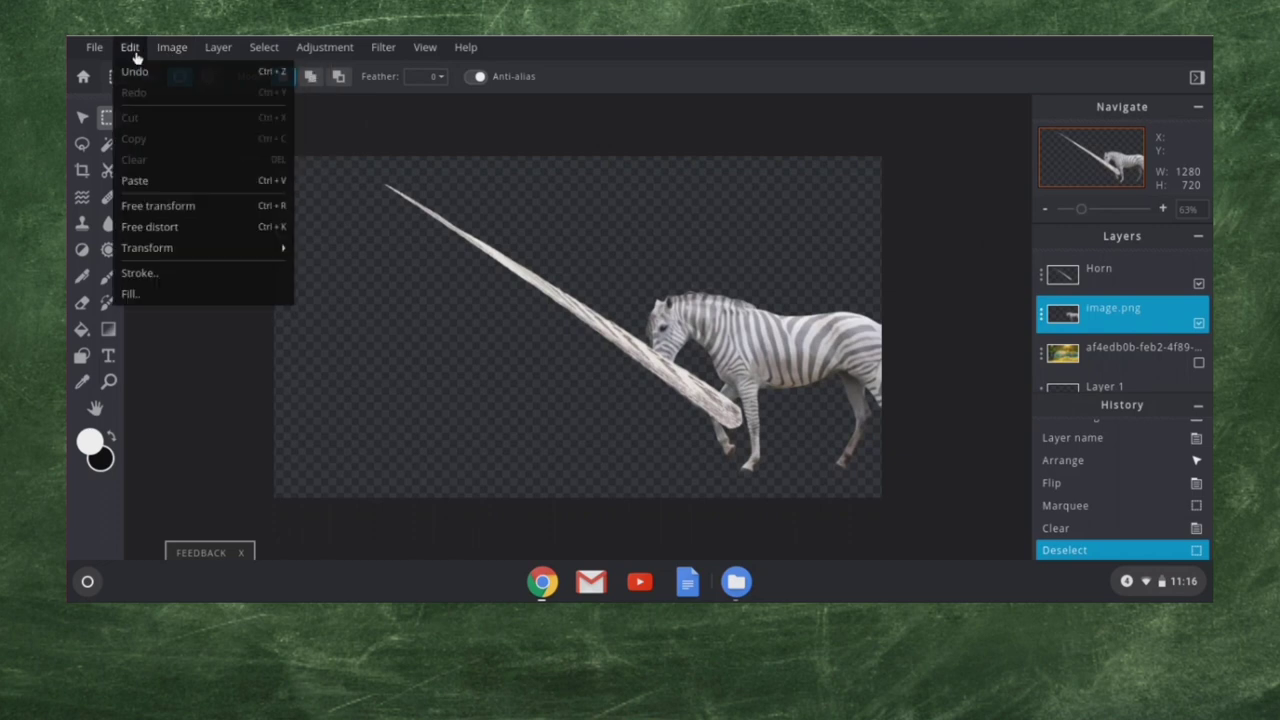
{"action": "left_click", "coordinate": [172, 47]}
{"action": "mouse_move", "coordinate": [185, 113]}
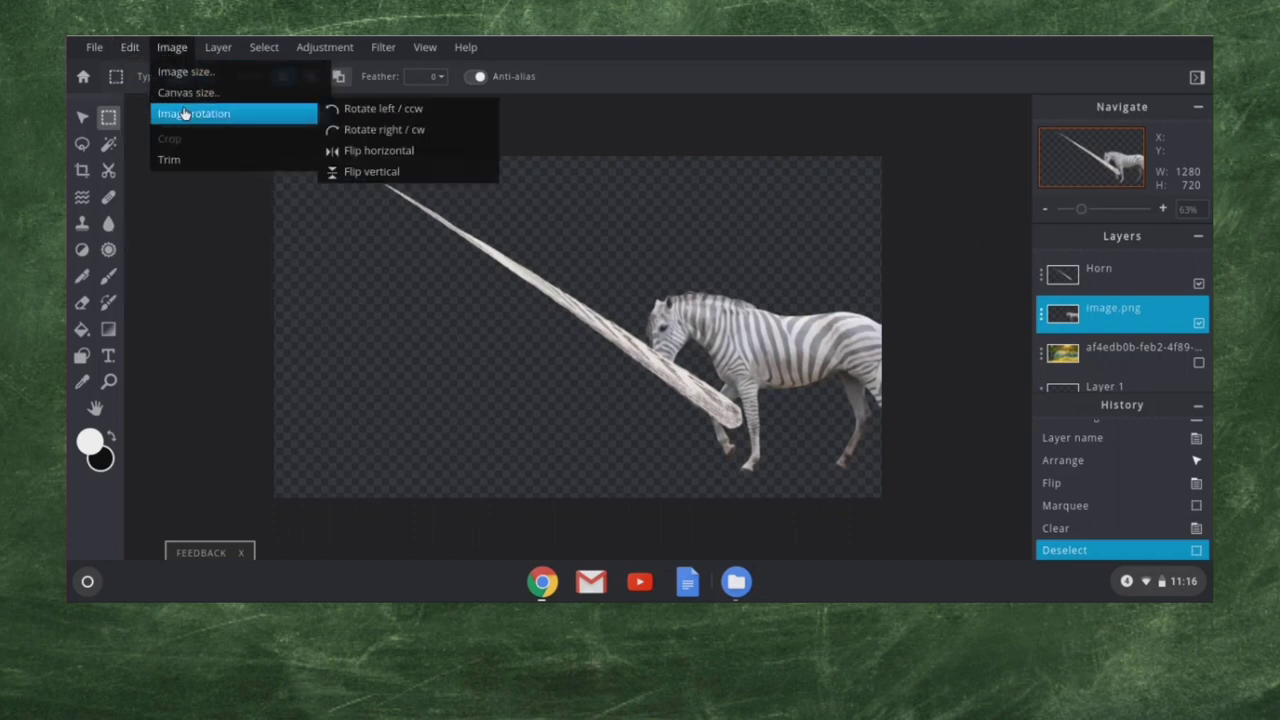
{"action": "left_click", "coordinate": [407, 152]}
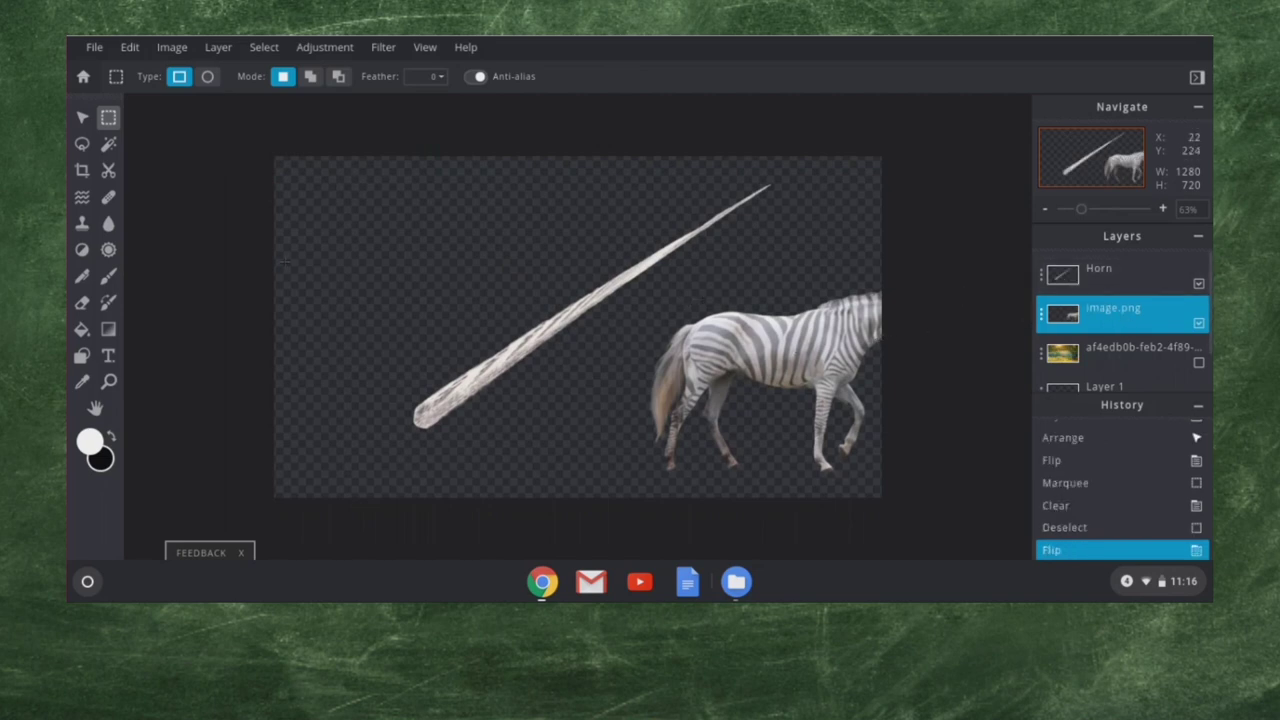
Move the striped horse back fully onto the canvas, to about 158 px from the left and 232 px from the top.
{"action": "left_click", "coordinate": [82, 117]}
{"action": "left_click_drag", "start_coordinate": [834, 352], "coordinate": [525, 345]}
{"action": "left_click", "coordinate": [735, 303]}
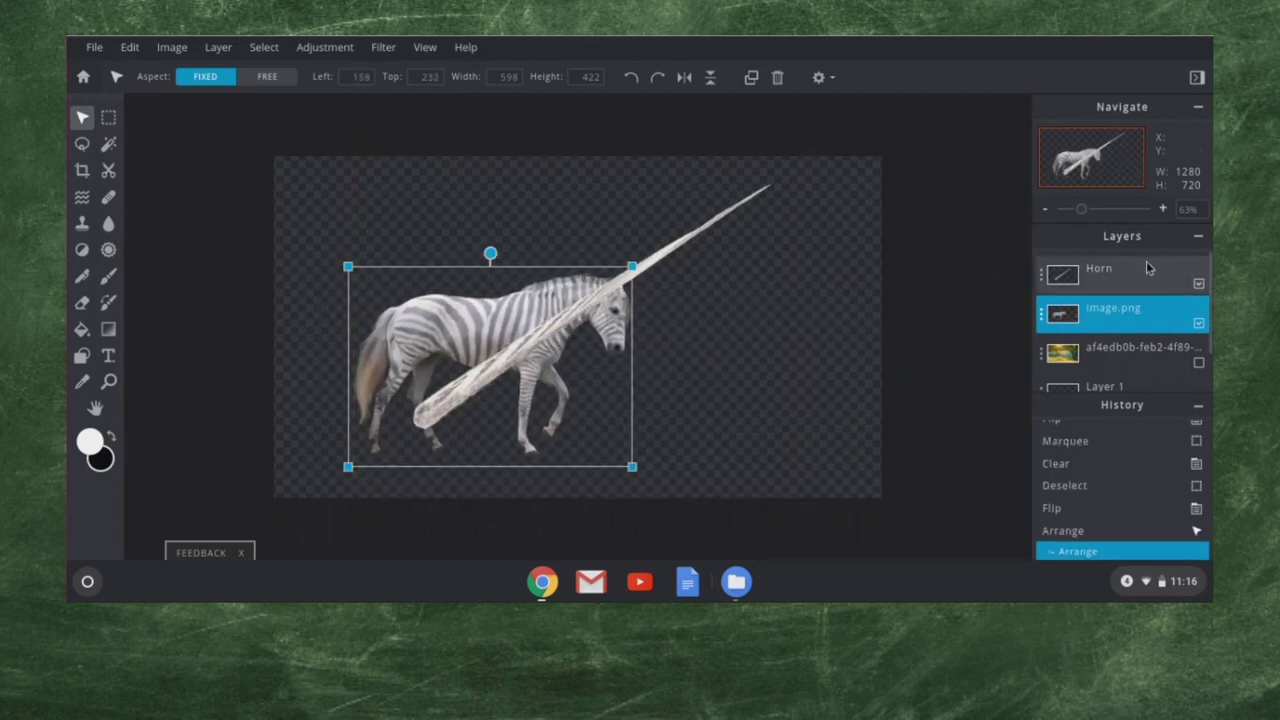
Scale the Horn layer down to about 166 × 135 px and position its base on the horse's forehead.
{"action": "left_click_drag", "start_coordinate": [802, 144], "coordinate": [644, 283]}
{"action": "scroll", "coordinate": [622, 302], "scroll_direction": "up", "scroll_amount": 5}
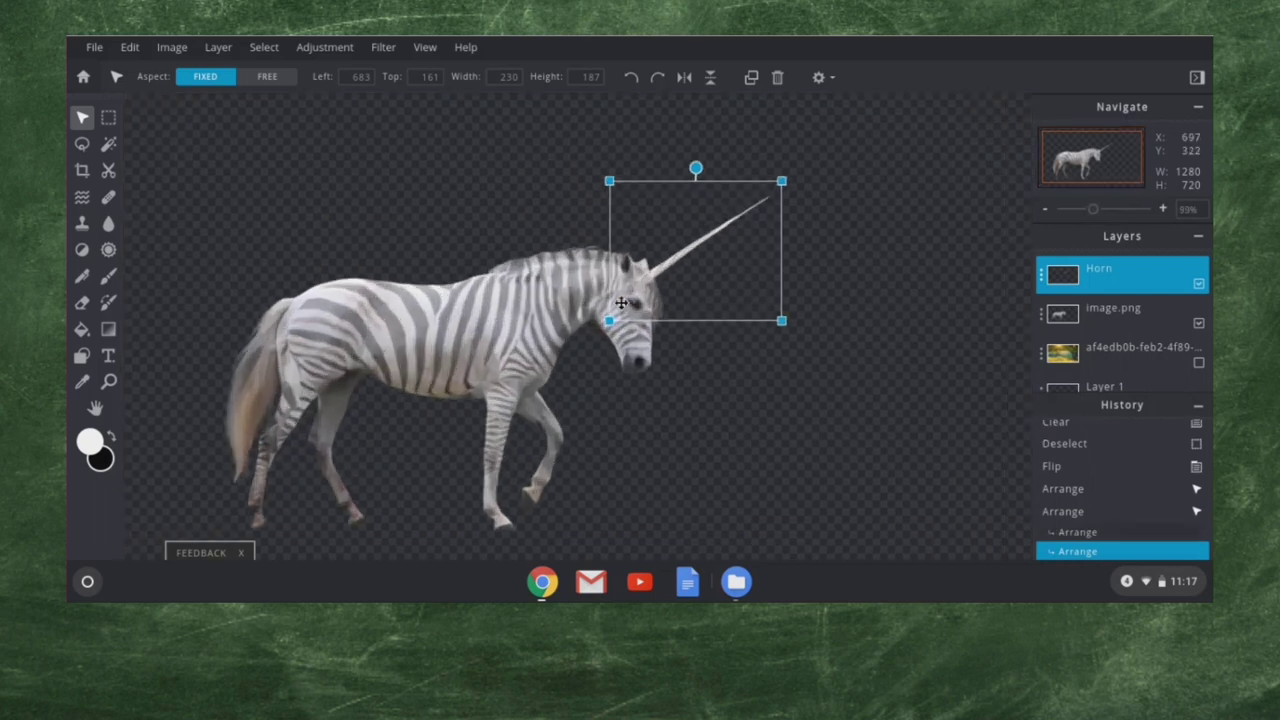
{"action": "mouse_move", "coordinate": [660, 273]}
{"action": "left_mouse_down"}
{"action": "mouse_move", "coordinate": [746, 247]}
{"action": "mouse_move", "coordinate": [677, 249]}
{"action": "mouse_move", "coordinate": [669, 262]}
{"action": "left_mouse_up"}
{"action": "left_click_drag", "start_coordinate": [878, 110], "coordinate": [805, 171]}
{"action": "left_click_drag", "start_coordinate": [731, 257], "coordinate": [729, 241]}
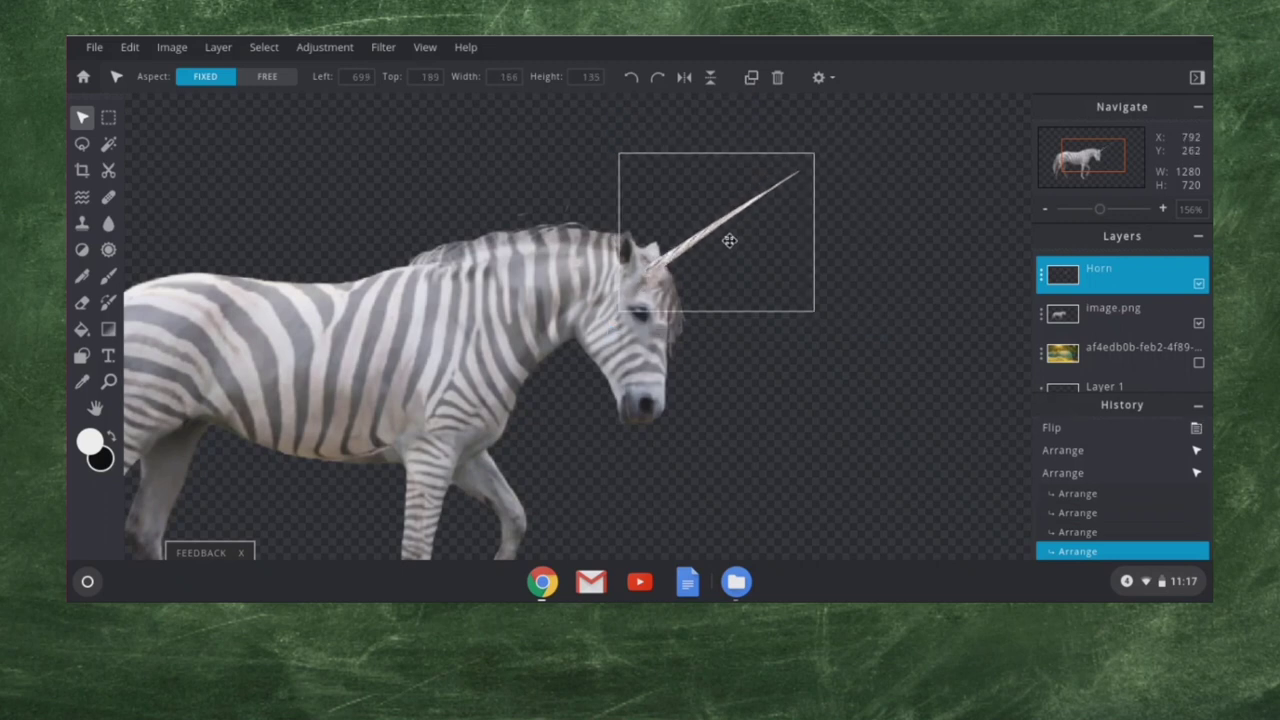
{"action": "left_click_drag", "start_coordinate": [731, 240], "coordinate": [752, 277]}
{"action": "scroll", "coordinate": [669, 249], "scroll_direction": "up", "scroll_amount": 5}
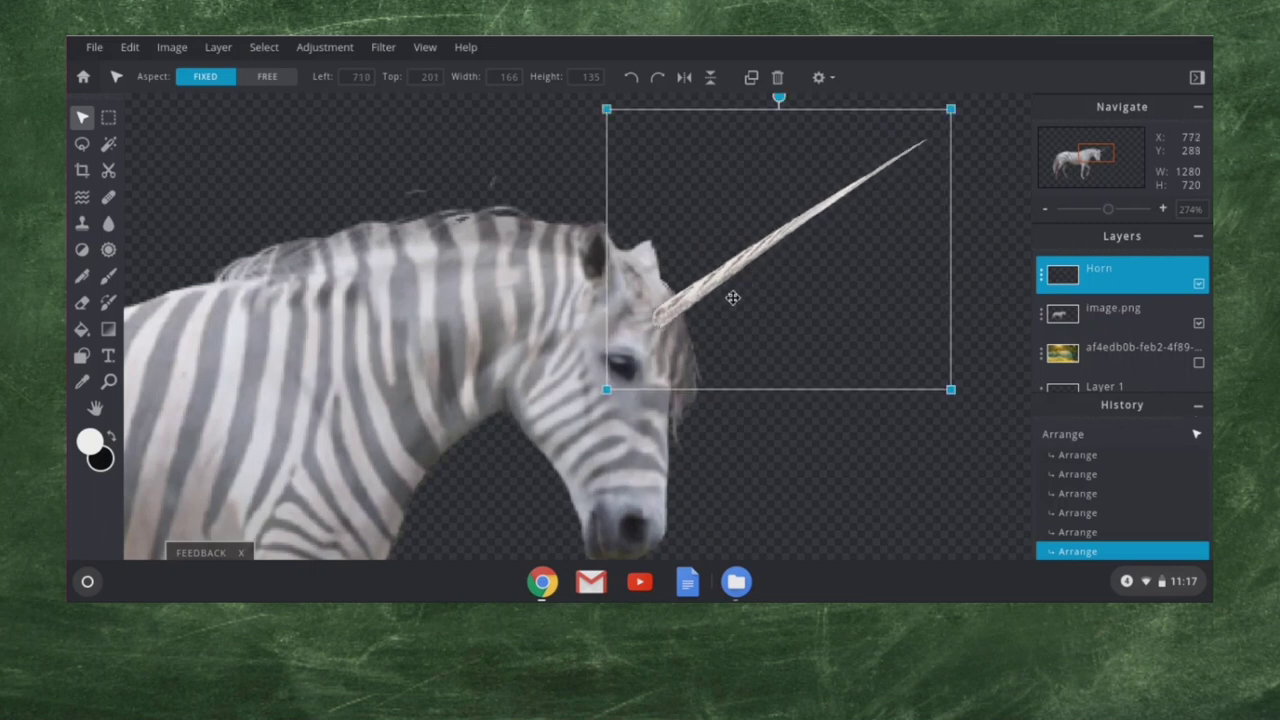
Reorder the Horn layer beneath the striped horse layer so the horn's base sits behind the forehead.
{"action": "scroll", "coordinate": [667, 326], "scroll_direction": "up", "scroll_amount": 3}
{"action": "scroll", "coordinate": [667, 326], "scroll_direction": "down", "scroll_amount": 1}
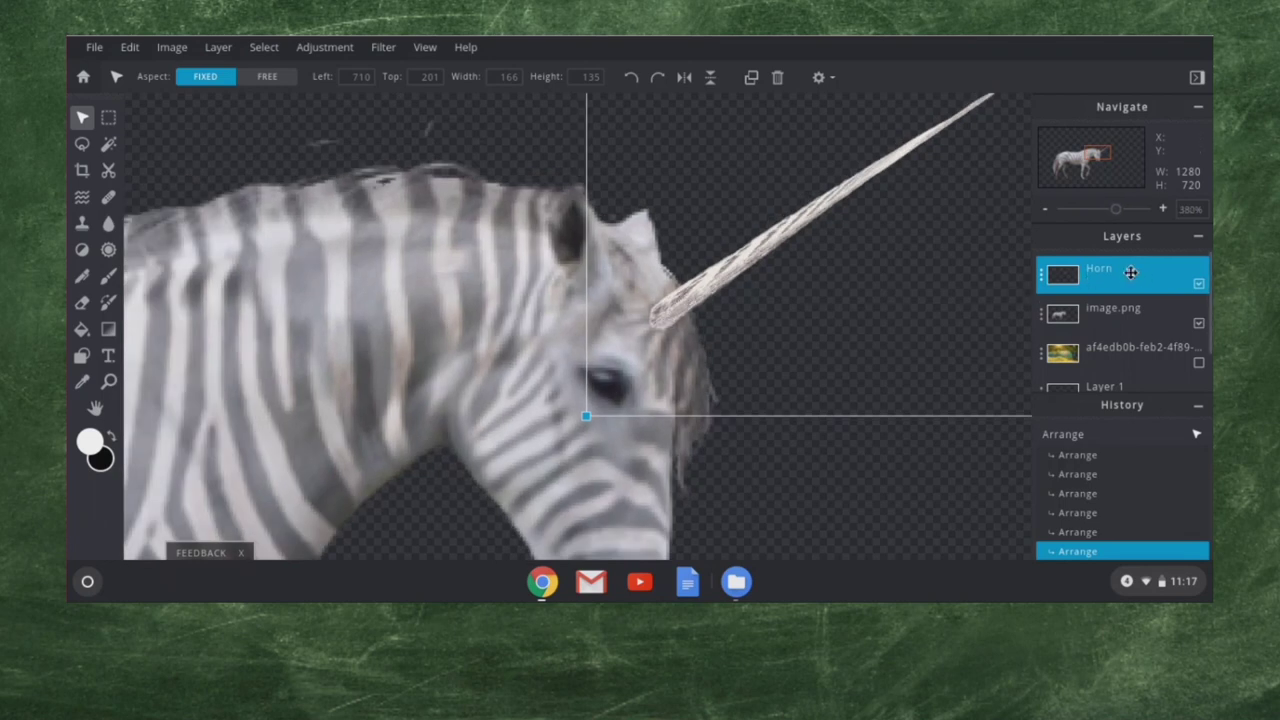
{"action": "left_click_drag", "start_coordinate": [1130, 272], "coordinate": [1074, 305]}
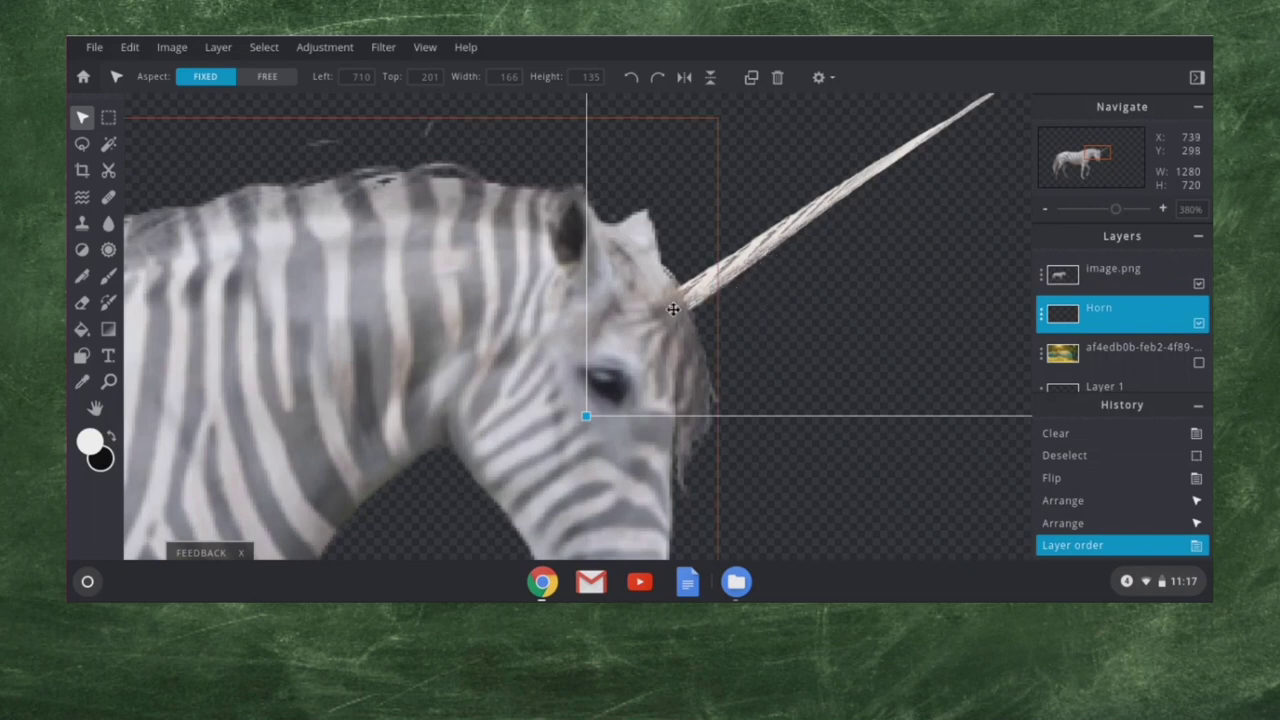
Nudge the horn slightly up and back to about 706, 197 px to refine its fit on the forehead, and deselect it.
{"action": "scroll", "coordinate": [874, 292], "scroll_direction": "down", "scroll_amount": 5}
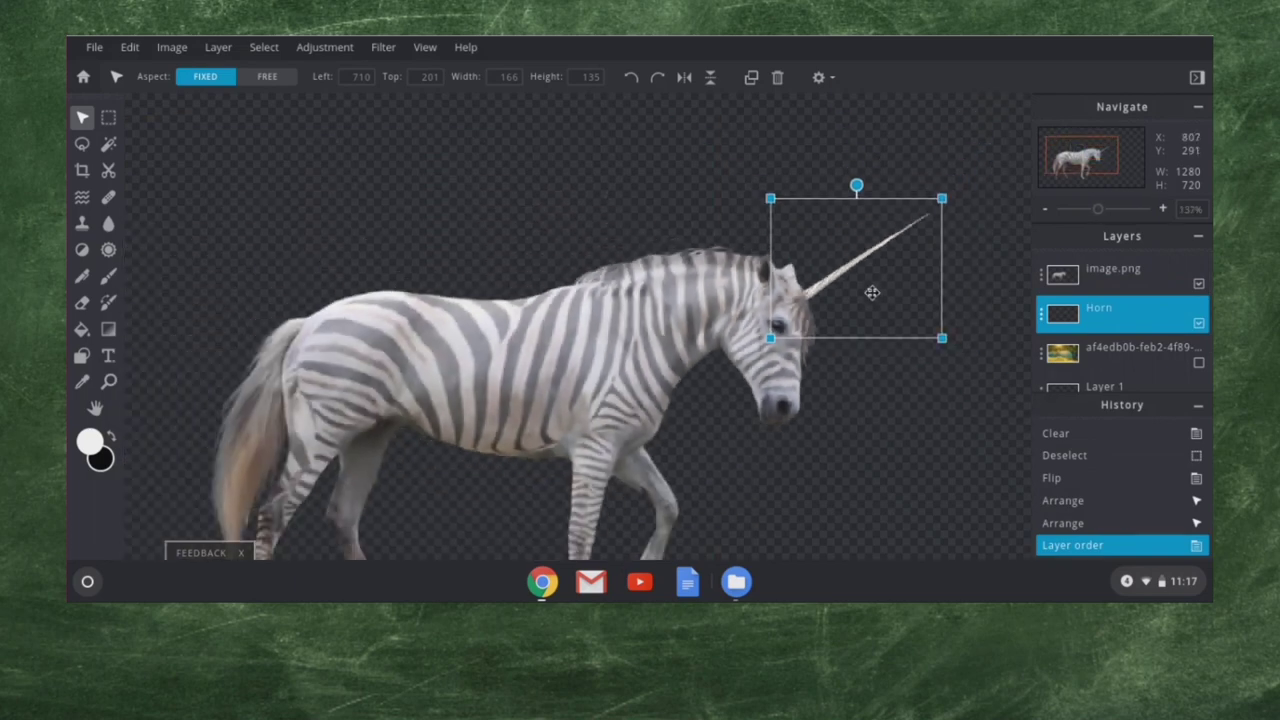
{"action": "left_click", "coordinate": [864, 400]}
{"action": "left_click_drag", "start_coordinate": [851, 251], "coordinate": [856, 249]}
{"action": "left_click", "coordinate": [926, 465]}
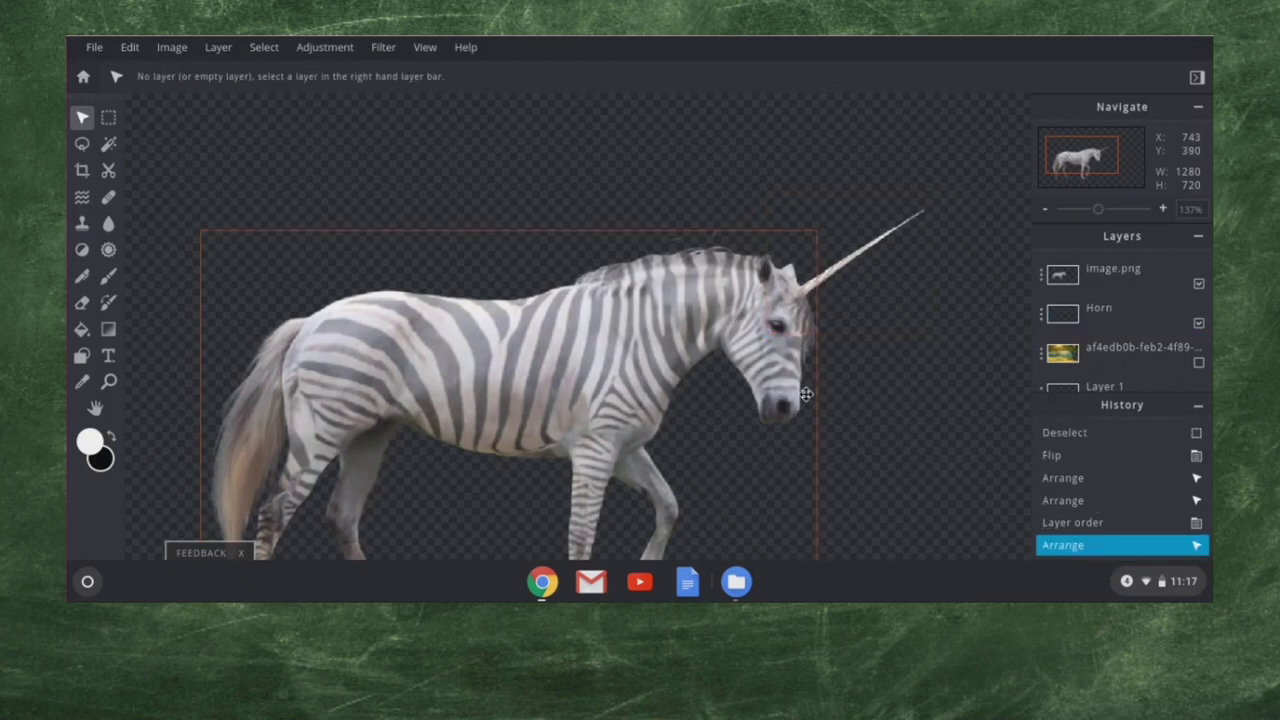
{"action": "scroll", "coordinate": [807, 395], "scroll_direction": "down", "scroll_amount": 2}
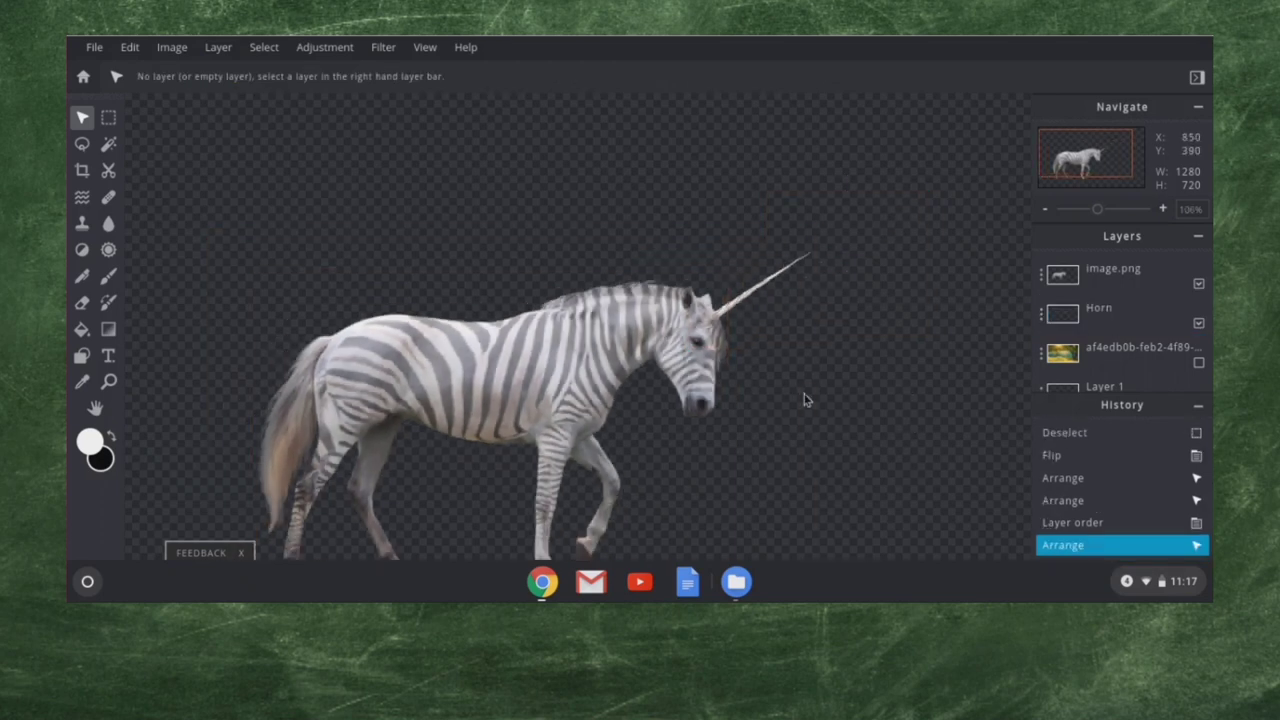
Merge the striped horse layer down into the Horn layer so horse and horn form a single layer.
{"action": "left_click", "coordinate": [1122, 281]}
{"action": "left_click", "coordinate": [1120, 308]}
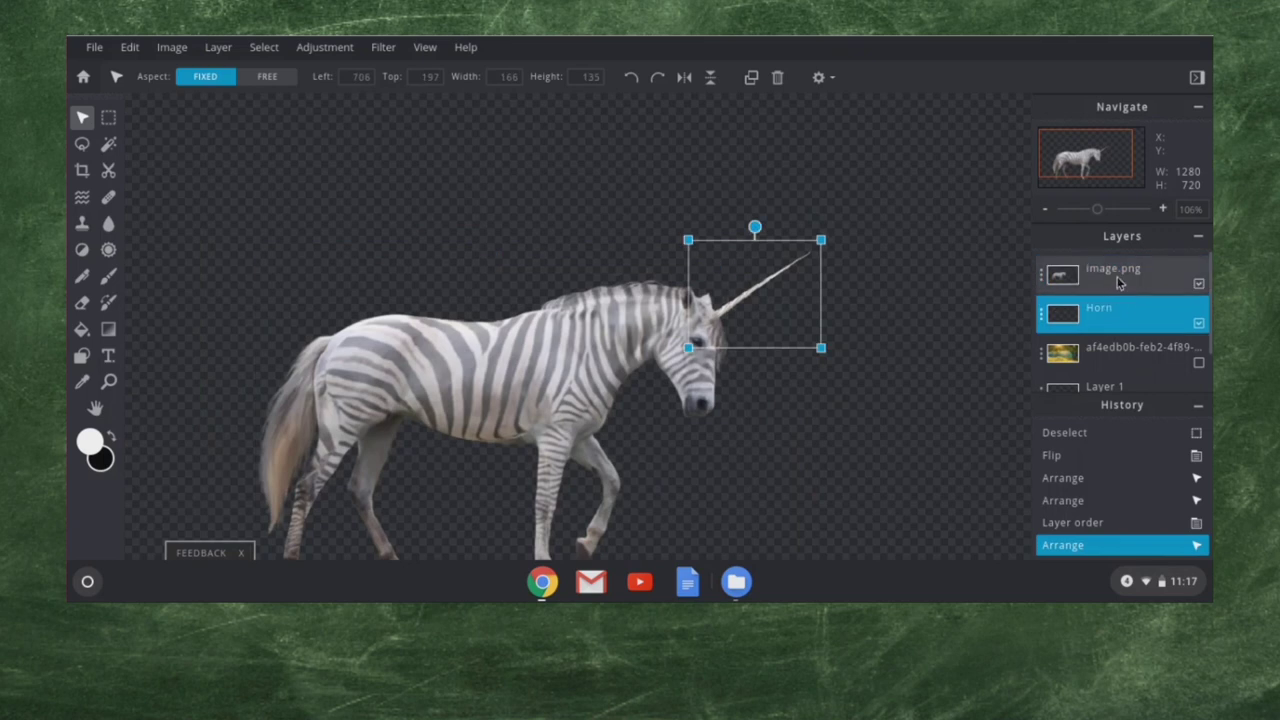
{"action": "left_click", "coordinate": [1118, 278]}
{"action": "left_click", "coordinate": [1110, 310]}
{"action": "left_click", "coordinate": [1101, 275]}
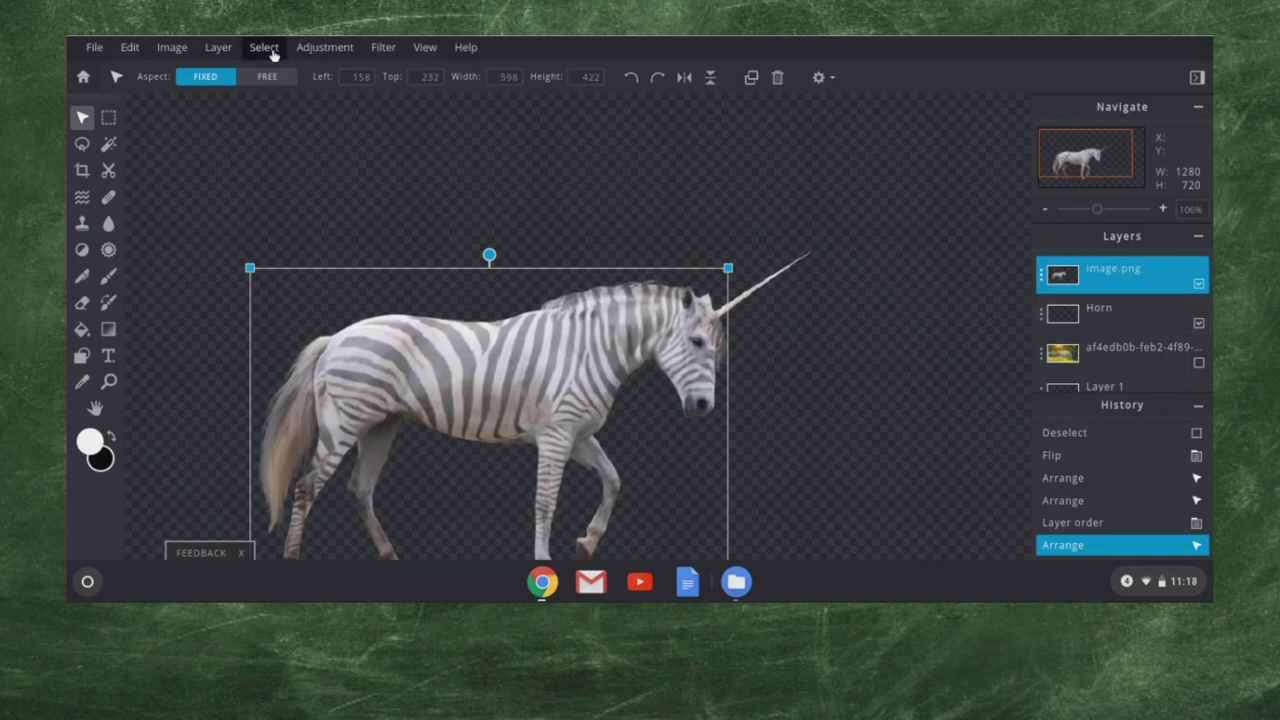
{"action": "mouse_move", "coordinate": [216, 47]}
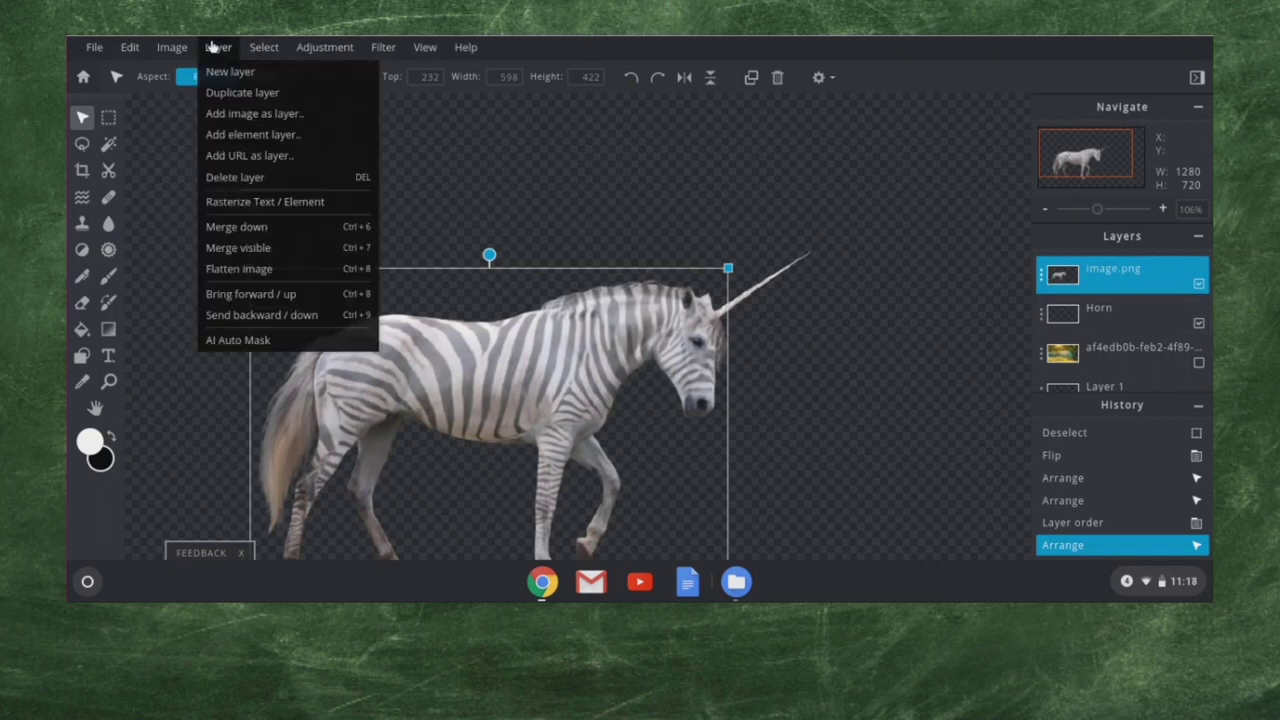
{"action": "left_click", "coordinate": [245, 227]}
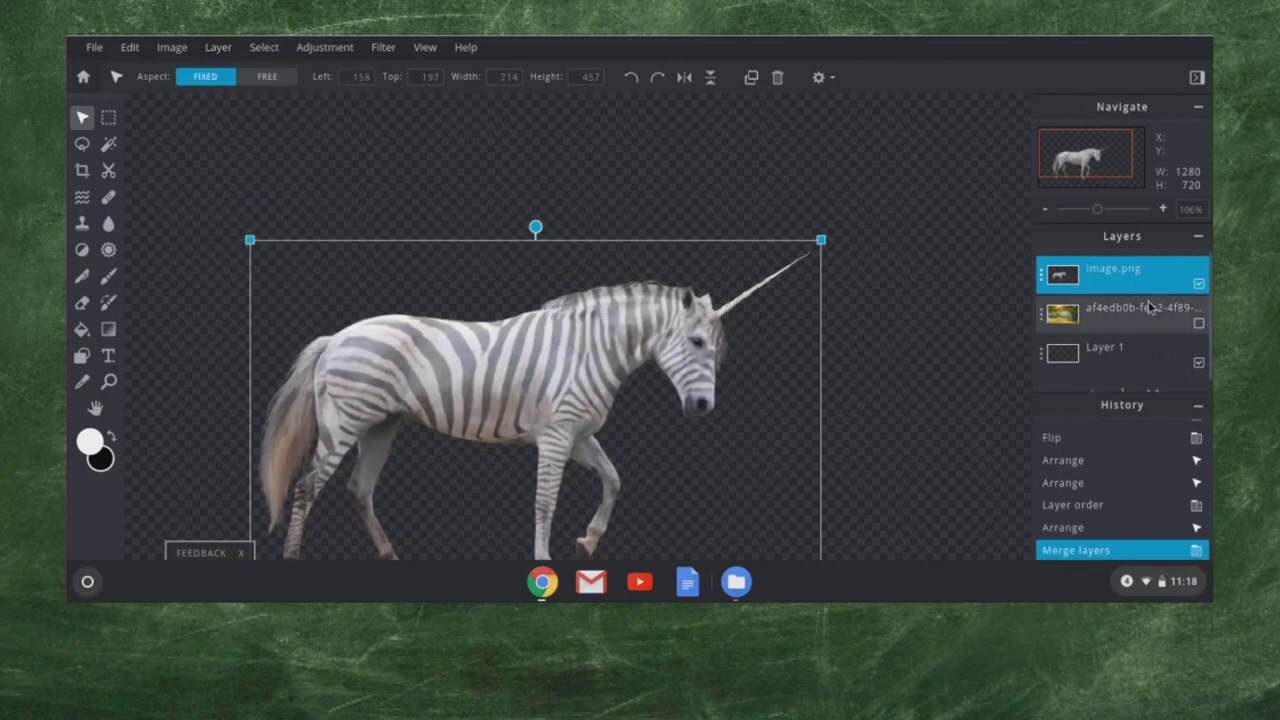
Turn on the visibility of the sunlit meadow layer behind the merged horned horse.
{"action": "scroll", "coordinate": [1150, 307], "scroll_direction": "down", "scroll_amount": 1}
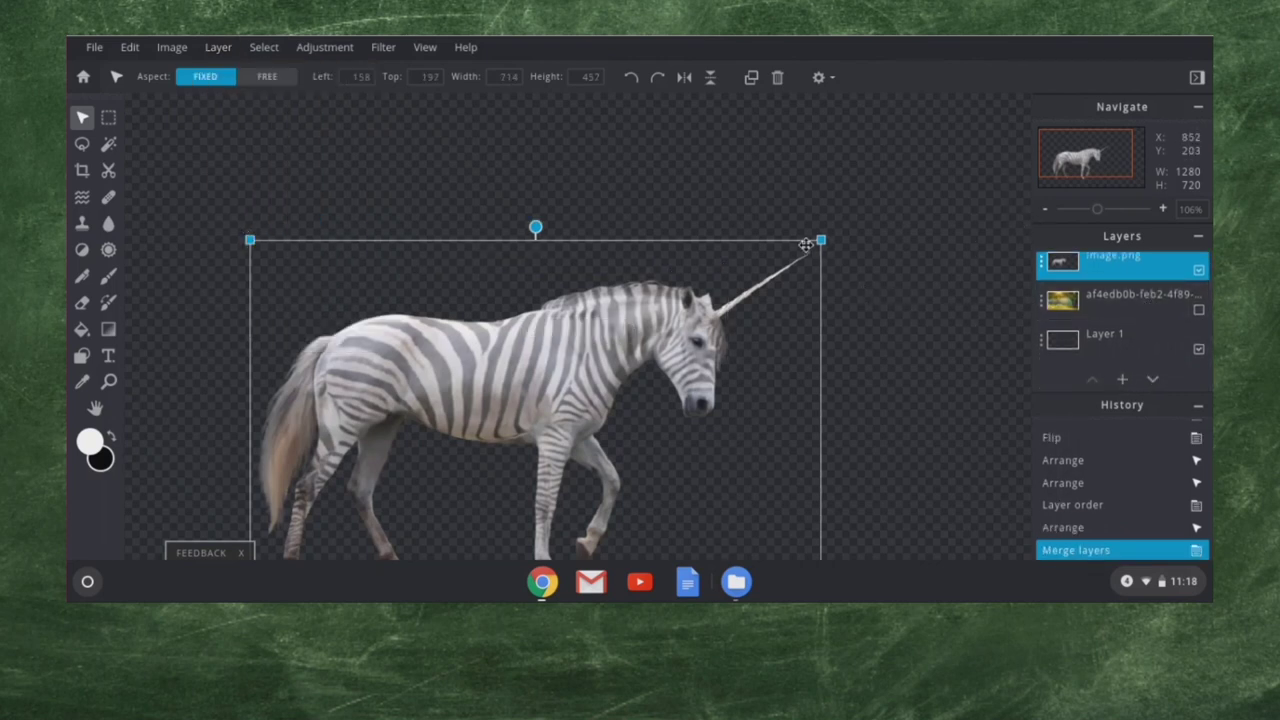
{"action": "left_click", "coordinate": [1199, 272]}
{"action": "left_click", "coordinate": [1199, 272]}
{"action": "left_click", "coordinate": [1199, 310]}
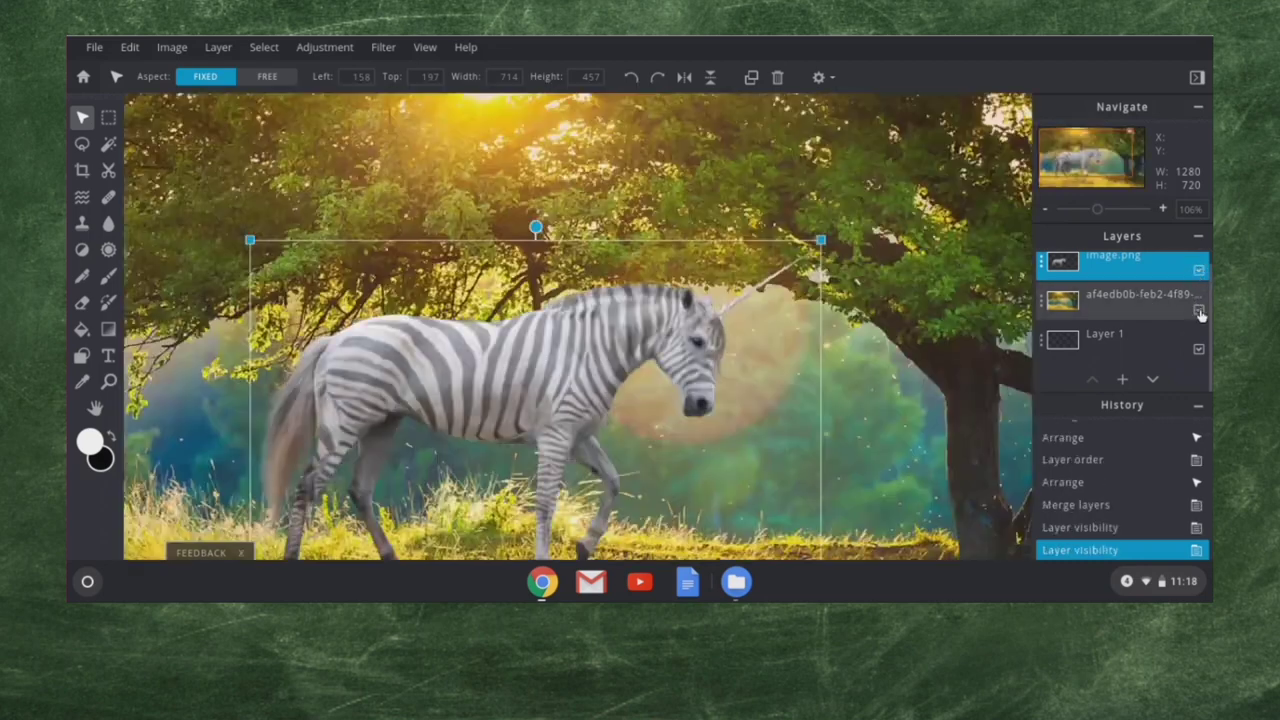
Move the merged Zebracorn onto the meadow grass at about 78 px from the left and 243 px from the top, leaving the meadow layer selected.
{"action": "key", "text": "ctrl+0"}
{"action": "left_click", "coordinate": [785, 329]}
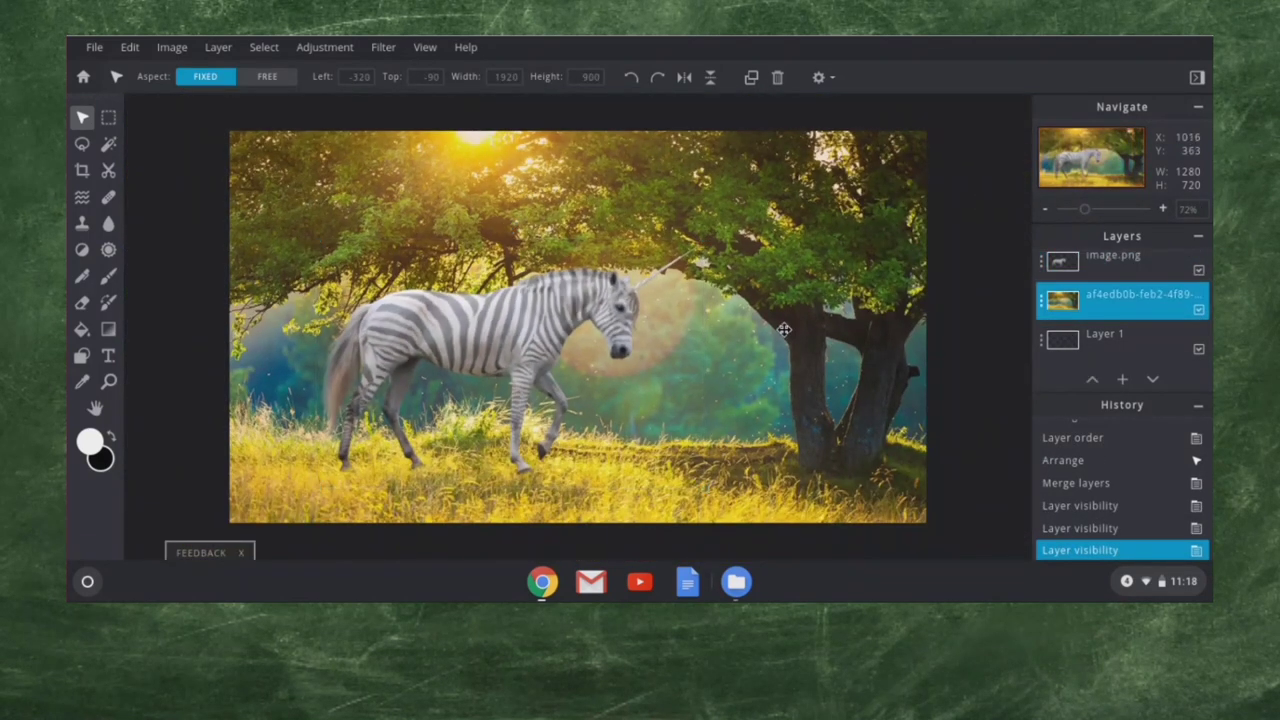
{"action": "left_click_drag", "start_coordinate": [547, 326], "coordinate": [501, 349]}
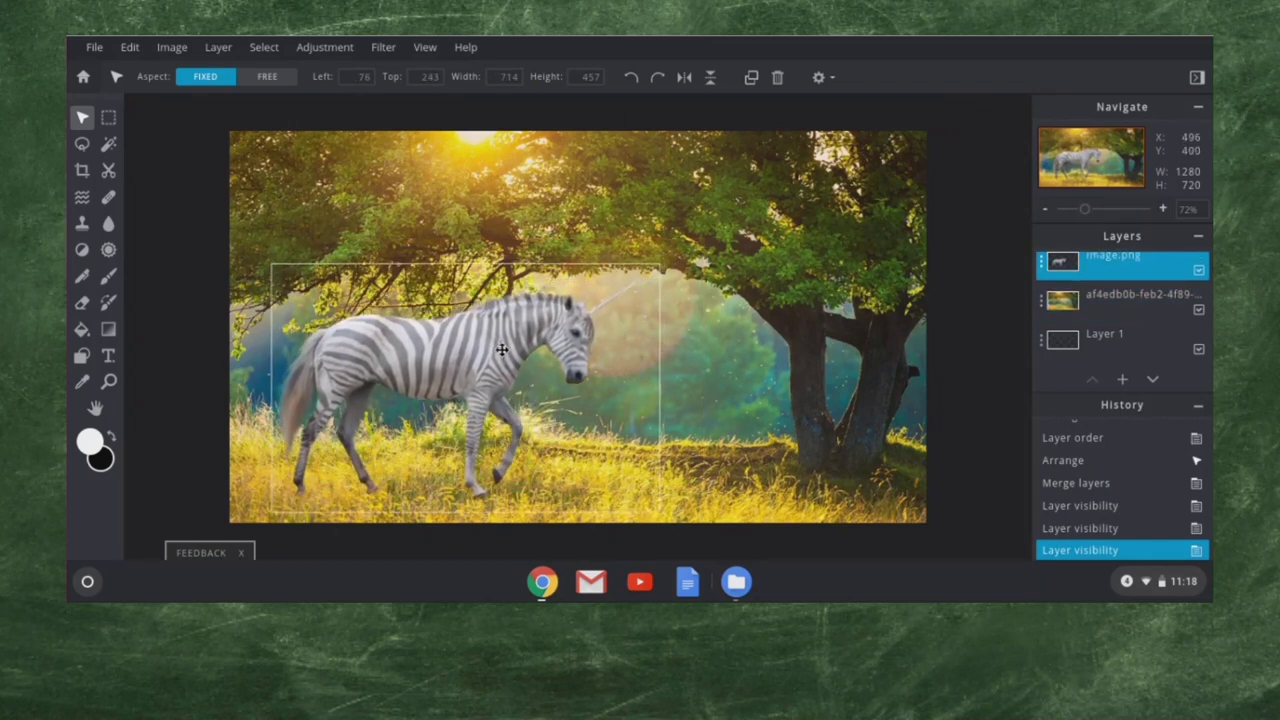
{"action": "left_click_drag", "start_coordinate": [502, 349], "coordinate": [505, 346]}
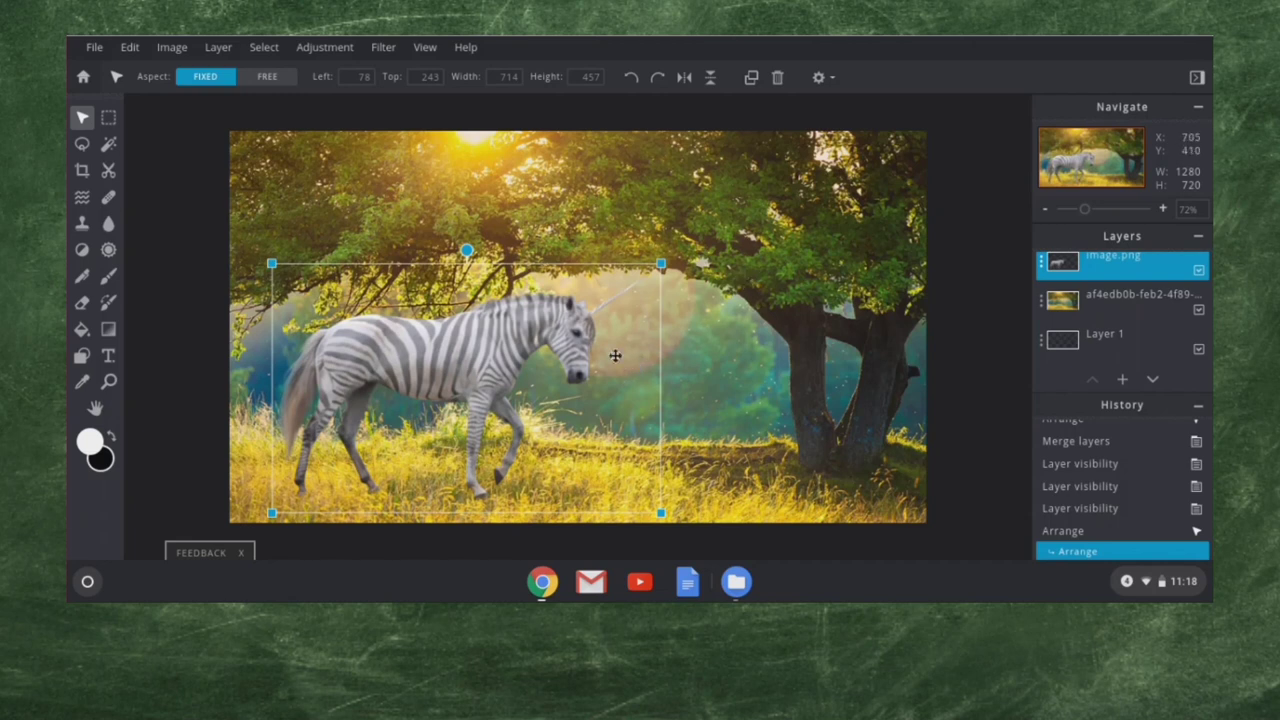
{"action": "left_click", "coordinate": [706, 323]}
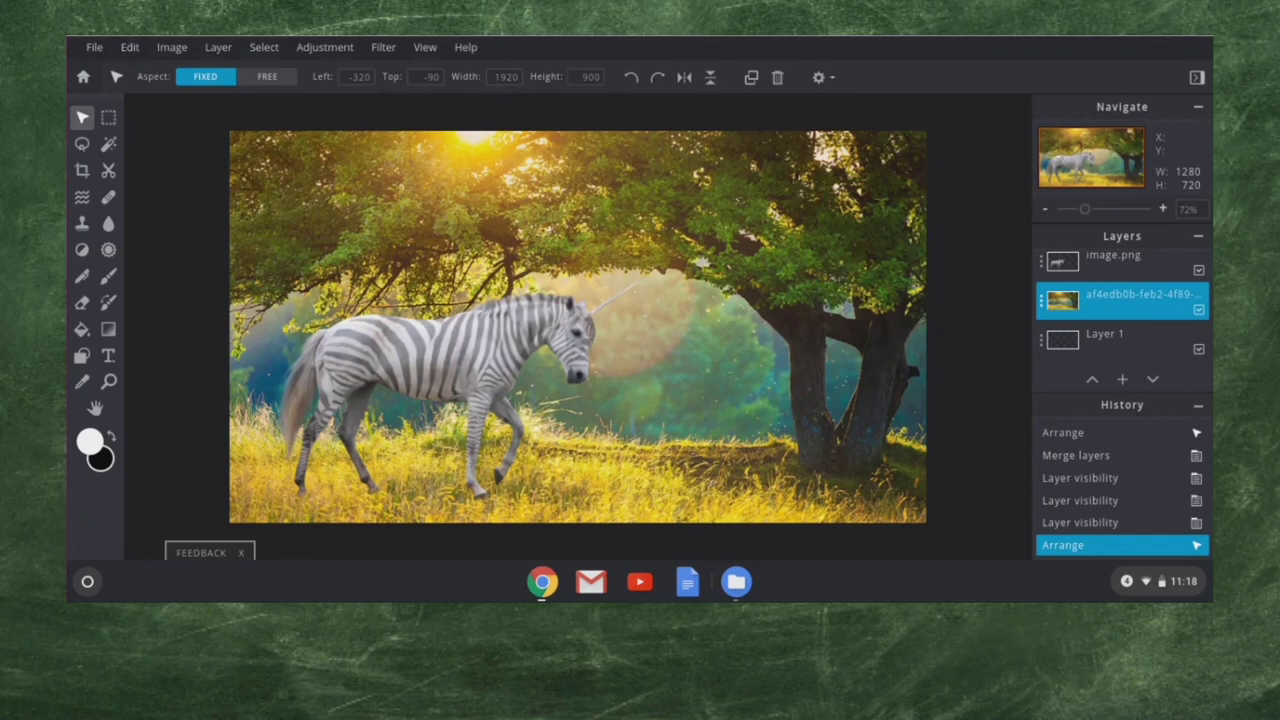
Switch to the Google Images results for "fairy png" and copy the kindpng flying fairy with golden wings from the related images.
{"action": "key", "text": "alt+Tab"}
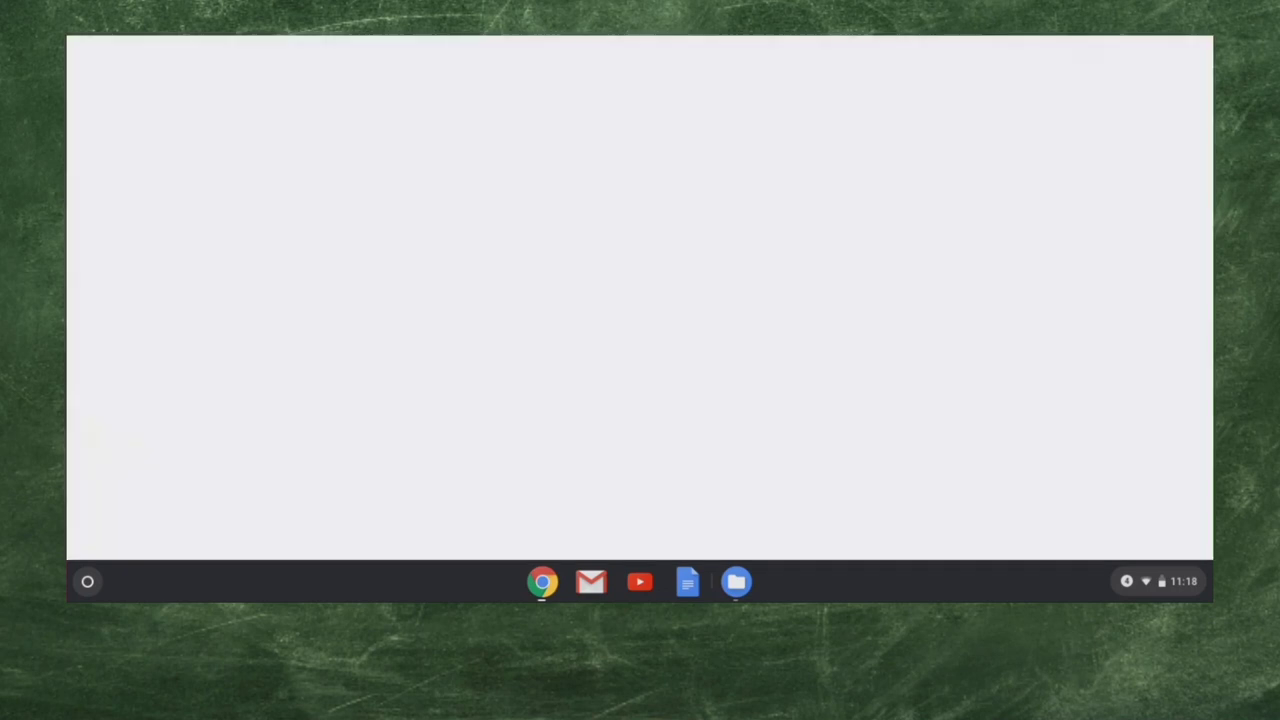
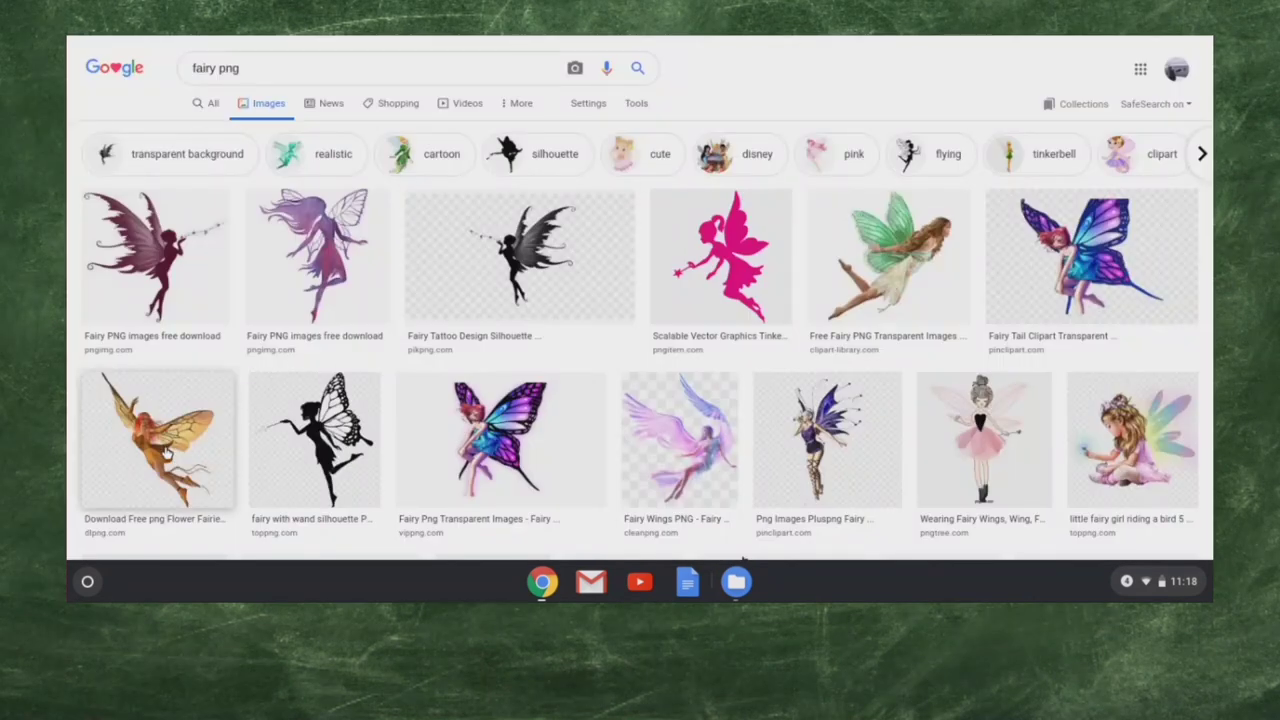
{"action": "left_click", "coordinate": [168, 455]}
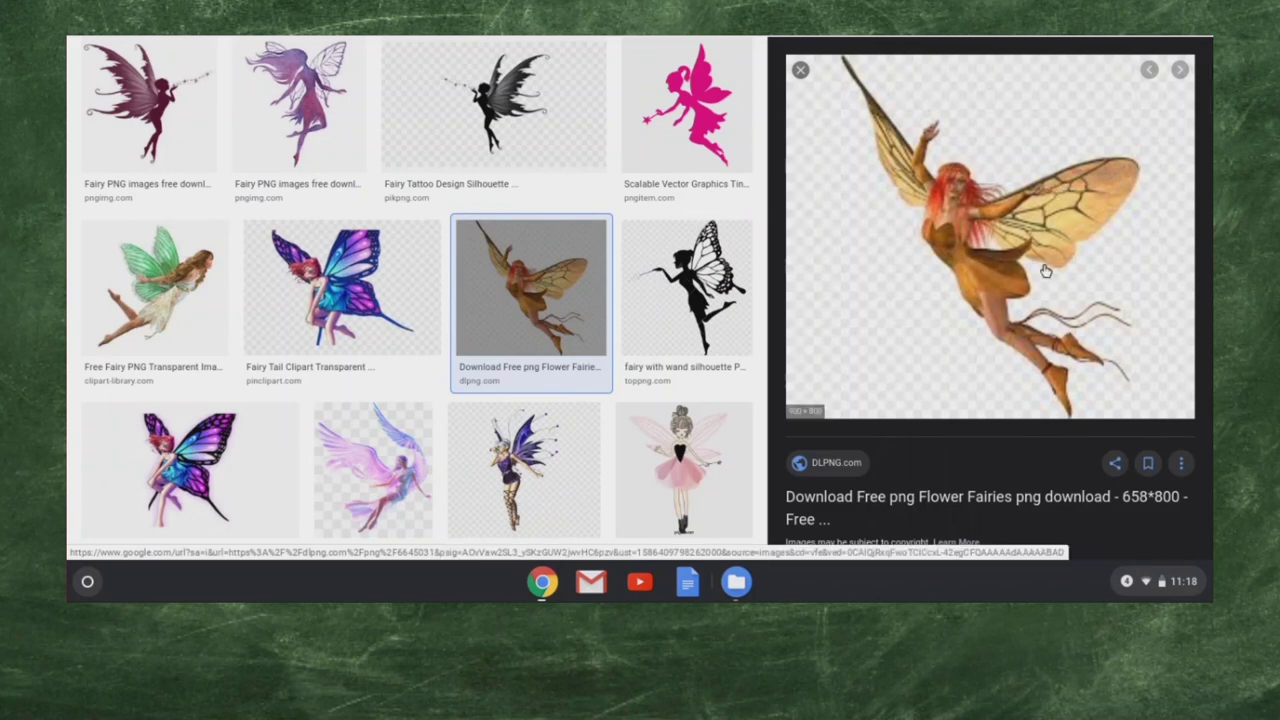
{"action": "scroll", "coordinate": [1045, 270], "scroll_direction": "down", "scroll_amount": 5}
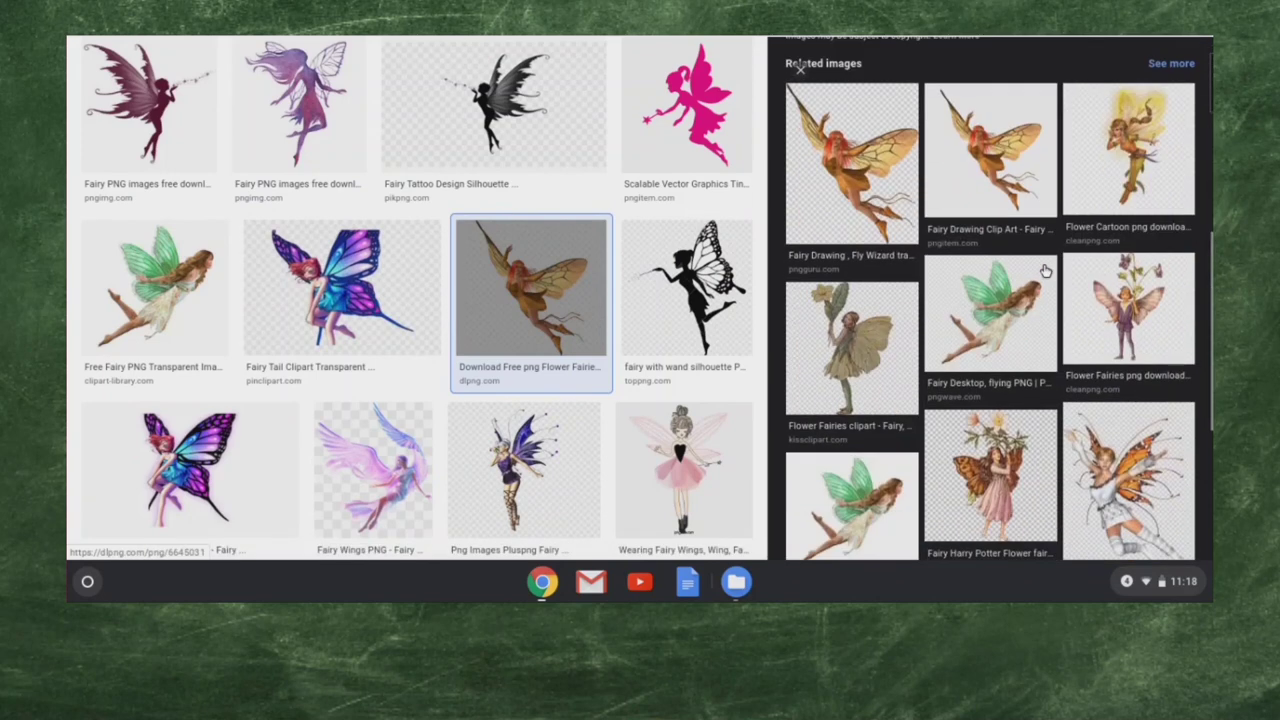
{"action": "scroll", "coordinate": [1045, 270], "scroll_direction": "down", "scroll_amount": 3}
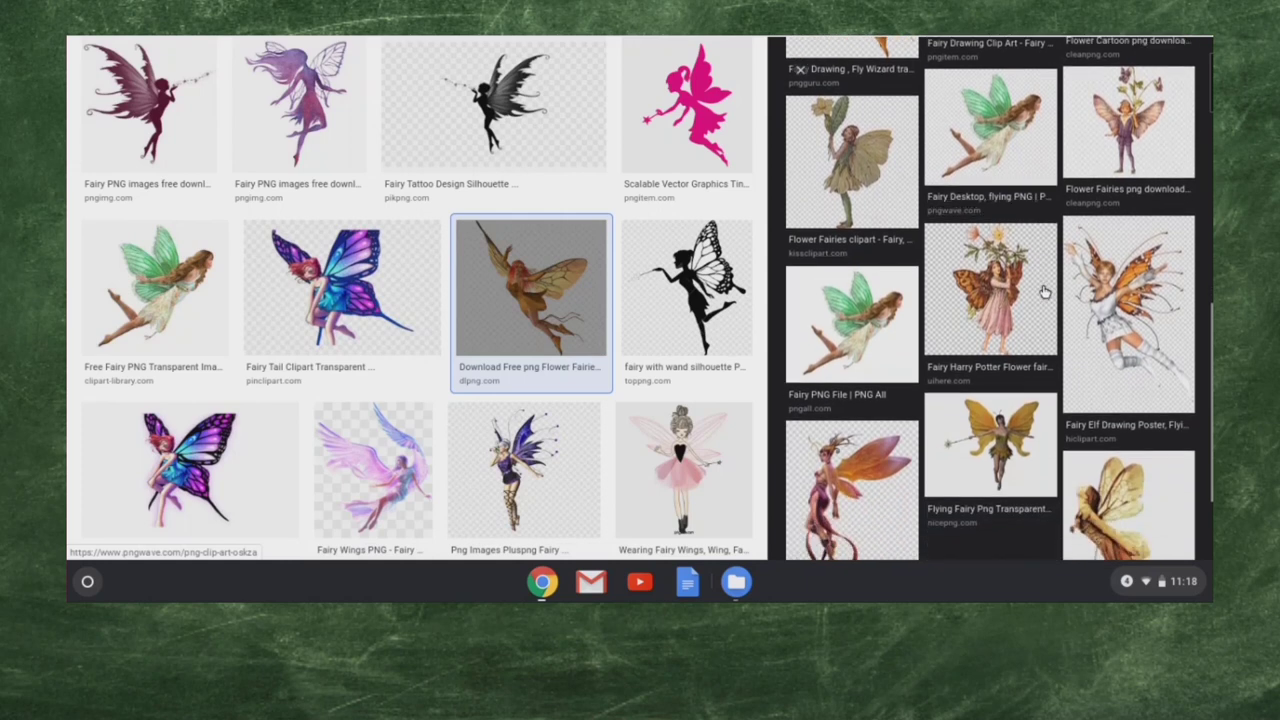
{"action": "left_click", "coordinate": [1137, 497]}
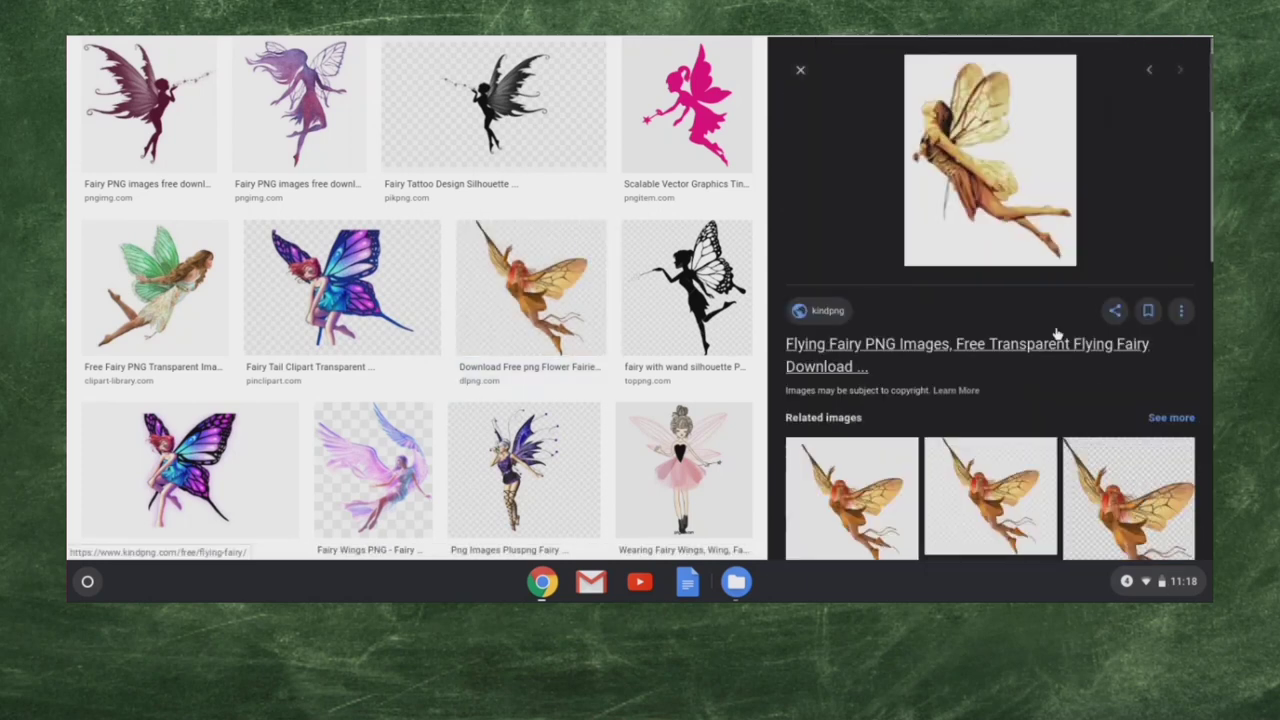
{"action": "scroll", "coordinate": [965, 175], "scroll_direction": "down", "scroll_amount": 1}
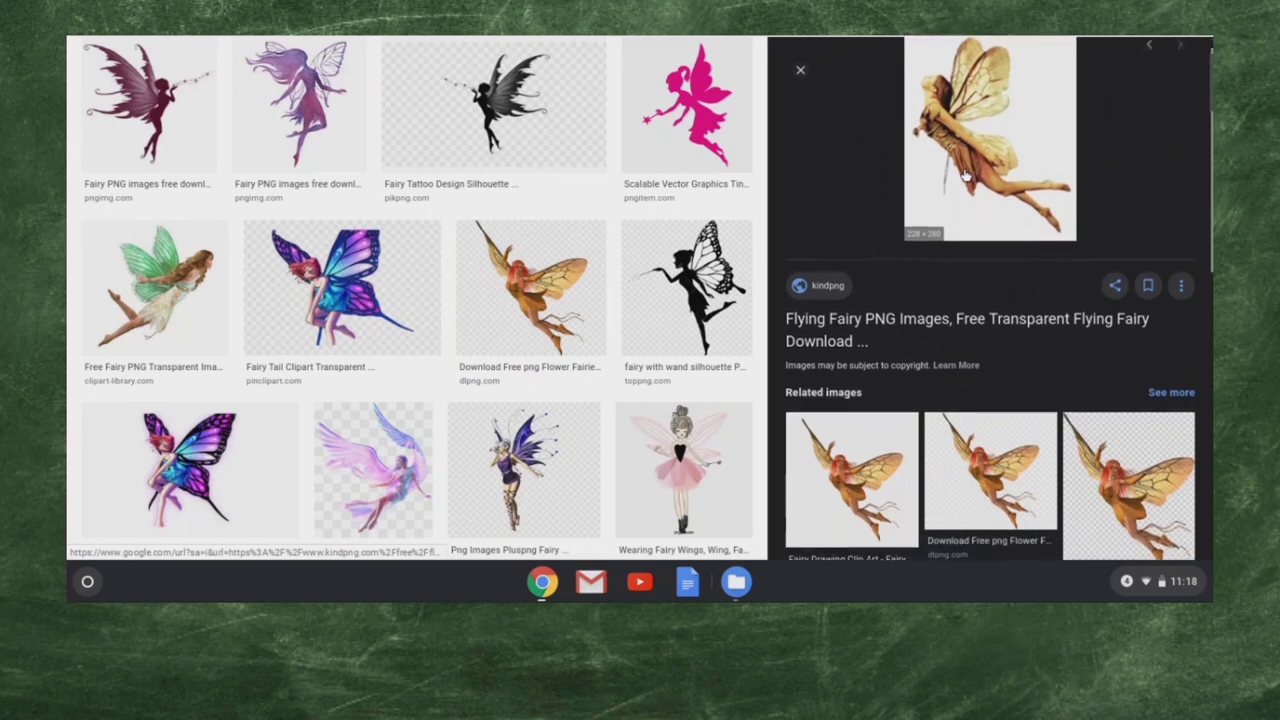
{"action": "right_click", "coordinate": [1001, 126]}
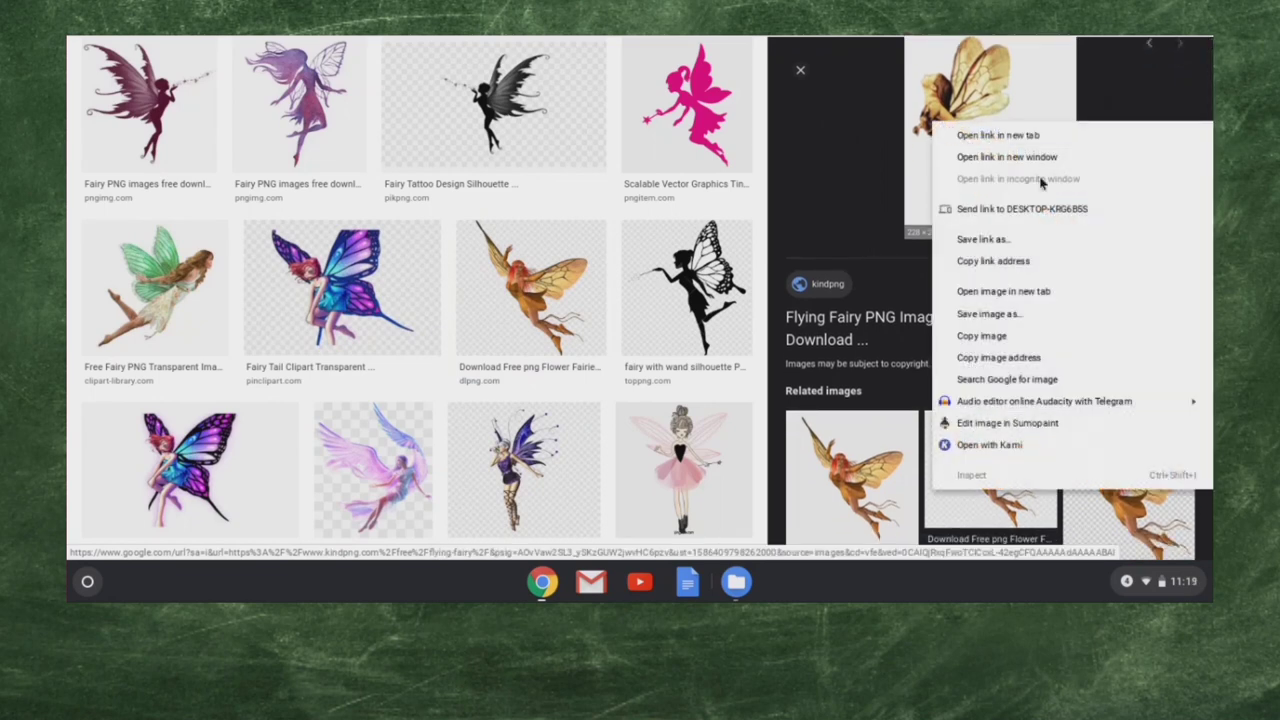
{"action": "left_click", "coordinate": [1006, 340]}
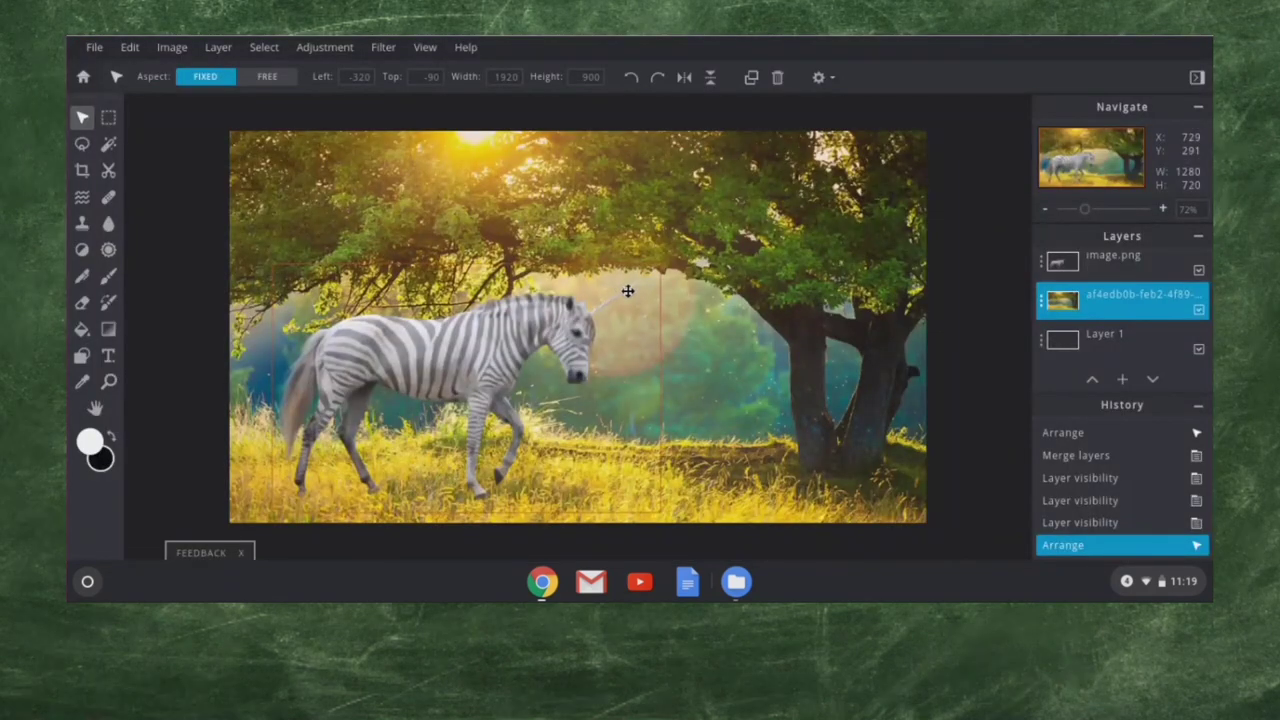
Return to Pixlr E and paste the copied fairy image into the meadow composite as a new layer.
{"action": "key", "text": "ctrl+v"}
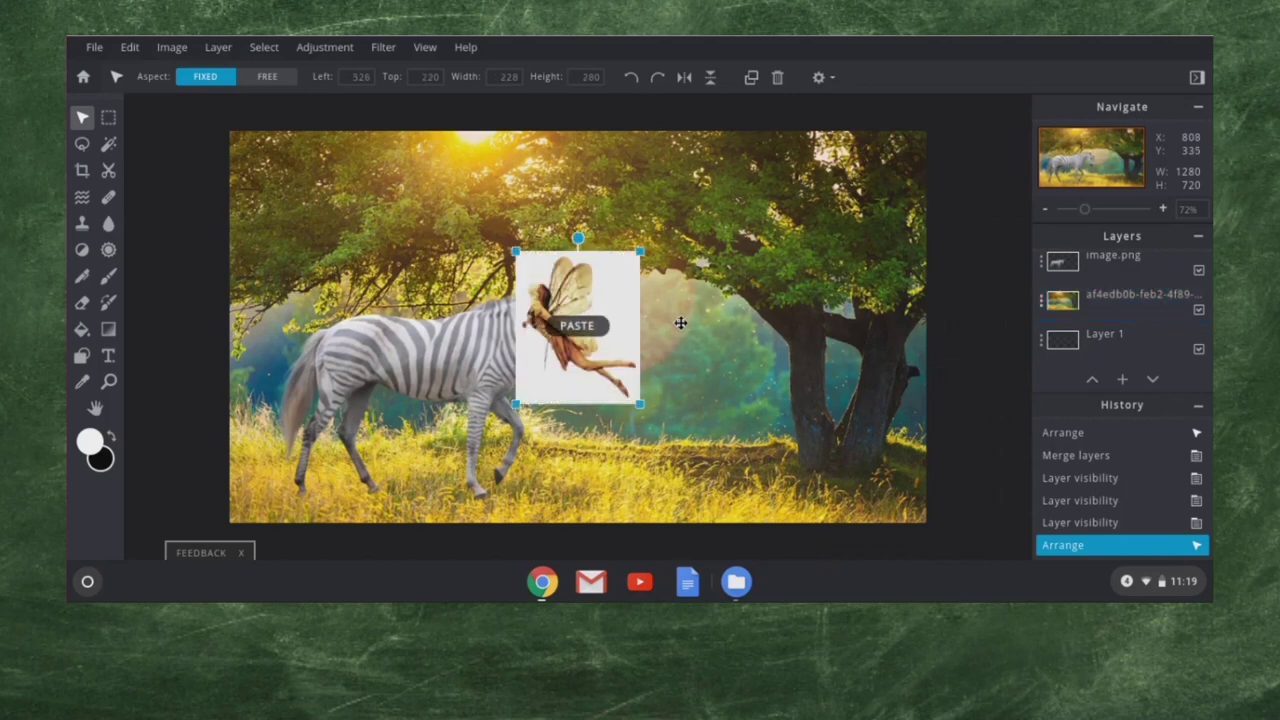
{"action": "scroll", "coordinate": [577, 340], "scroll_direction": "up", "scroll_amount": 5}
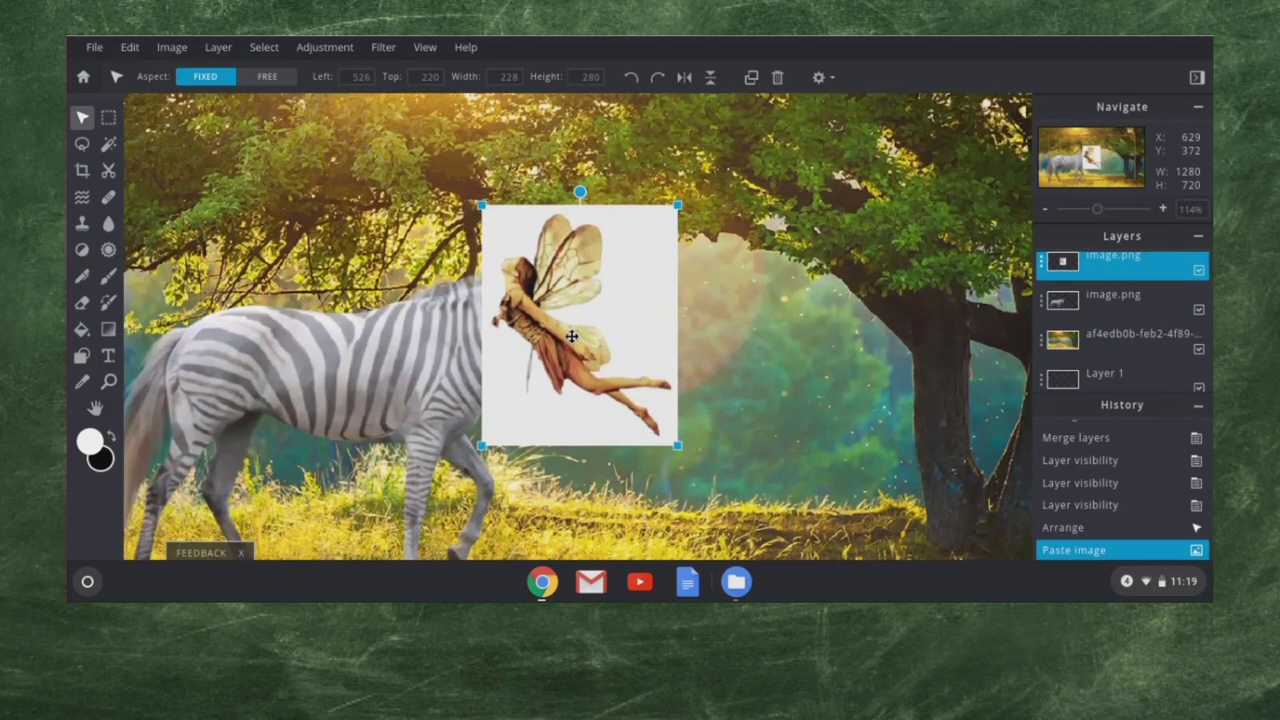
{"action": "scroll", "coordinate": [520, 256], "scroll_direction": "up", "scroll_amount": 1}
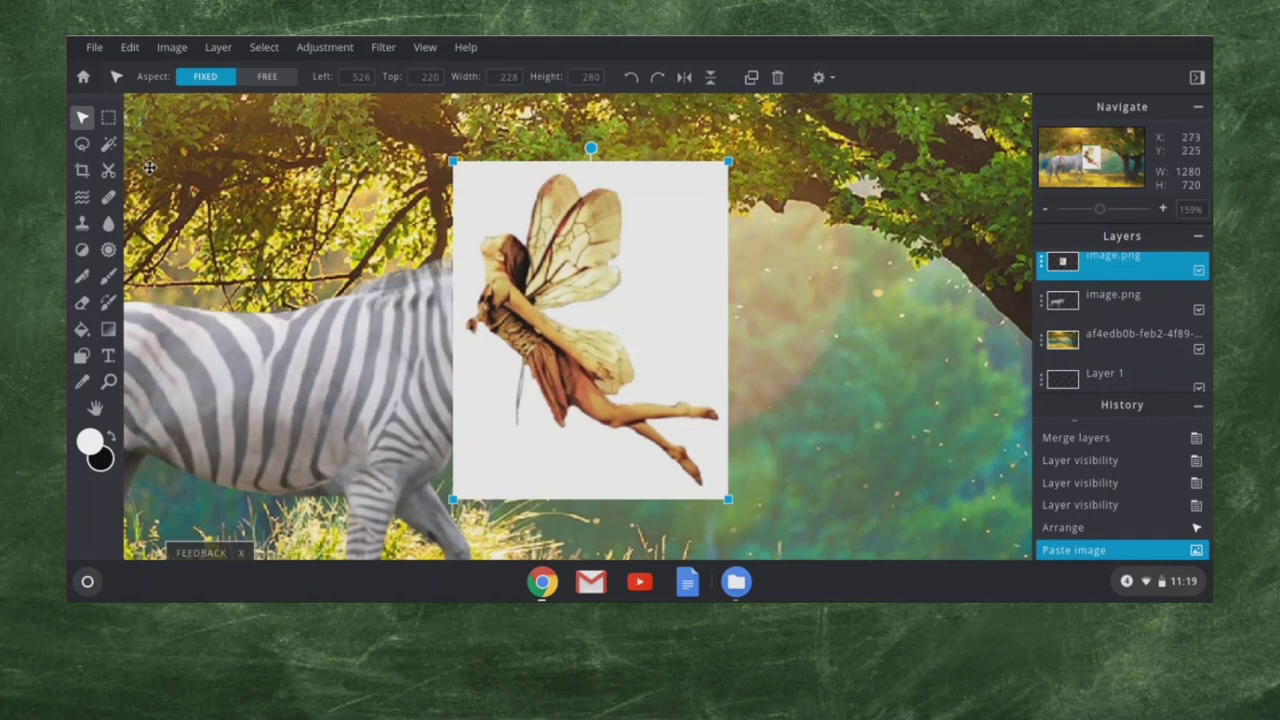
Try to select the white background around the fairy with the Magic wand at tolerance 125.
{"action": "left_click", "coordinate": [109, 145]}
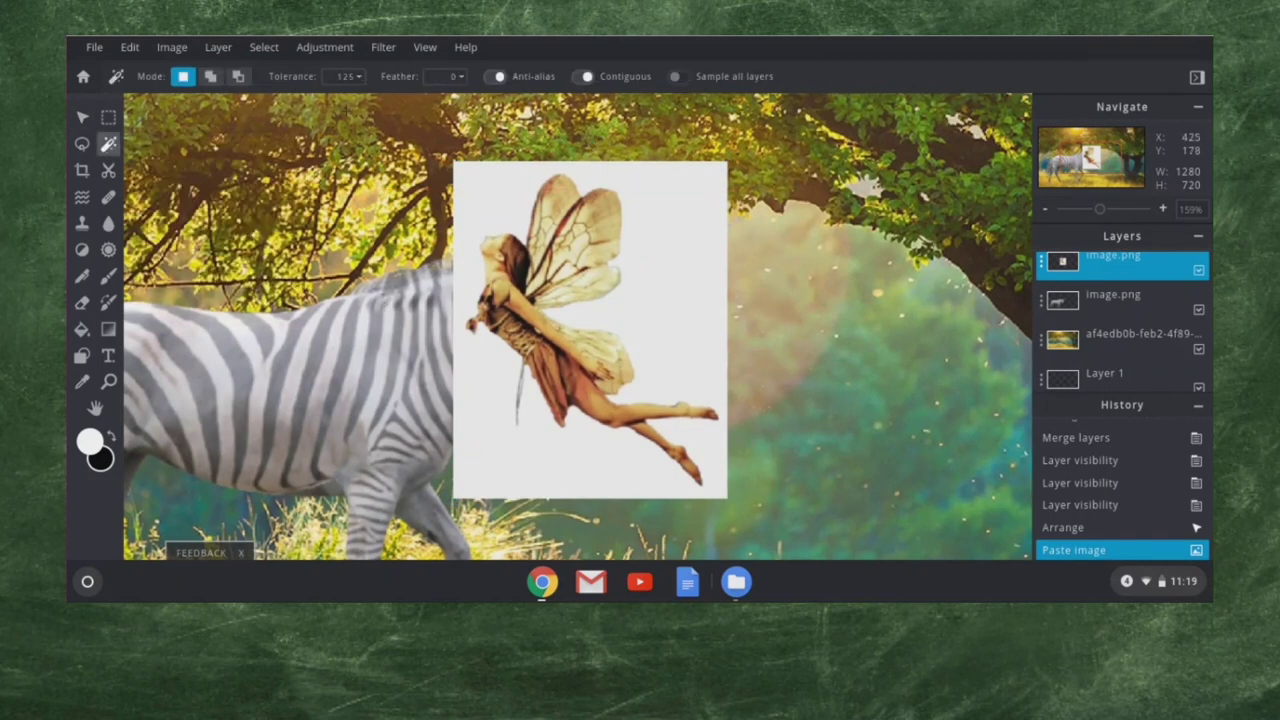
{"action": "left_click", "coordinate": [357, 76]}
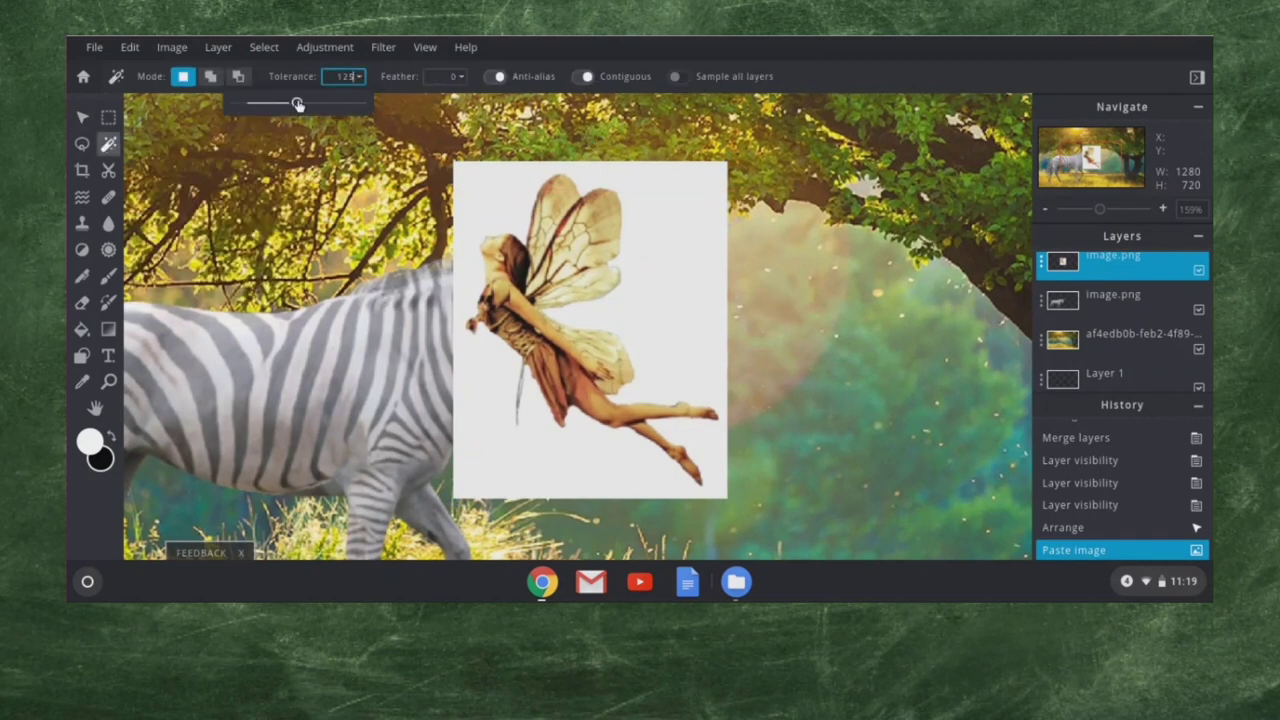
{"action": "left_click", "coordinate": [641, 261]}
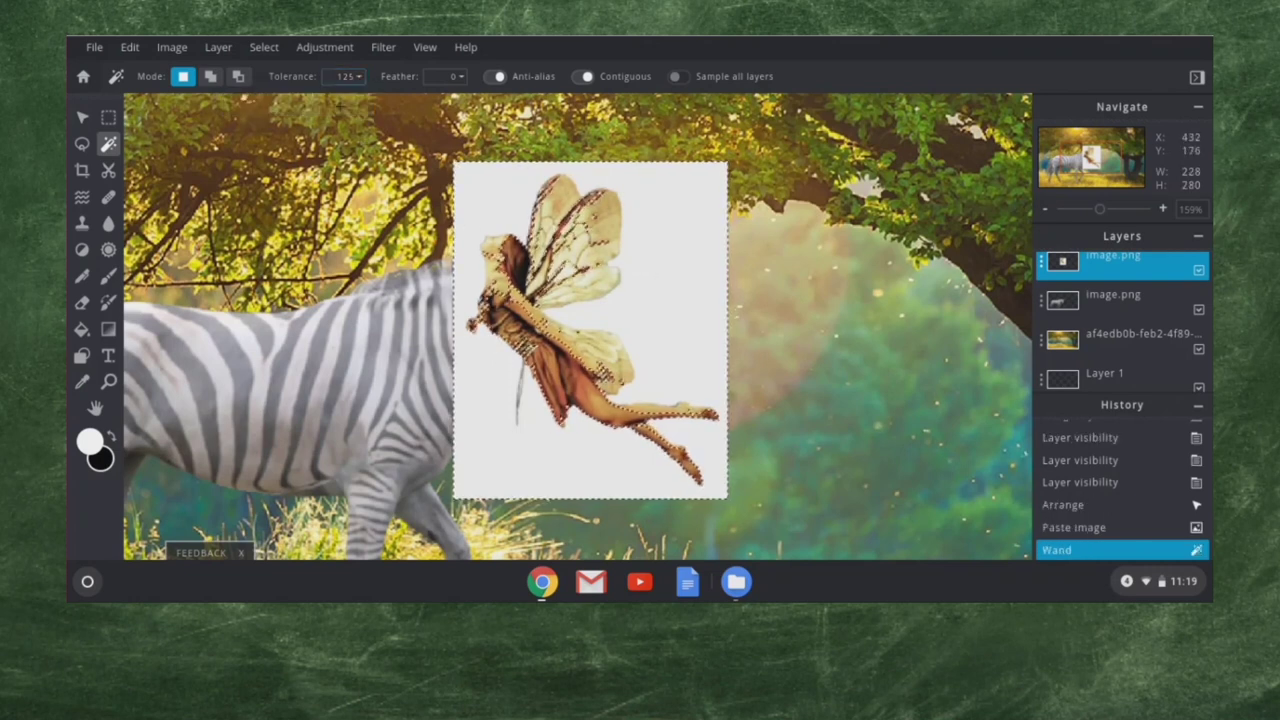
Set the Magic wand tolerance to 30 and clear the existing selection on the fairy layer.
{"action": "left_click", "coordinate": [345, 76]}
{"action": "left_click_drag", "start_coordinate": [287, 108], "coordinate": [251, 118]}
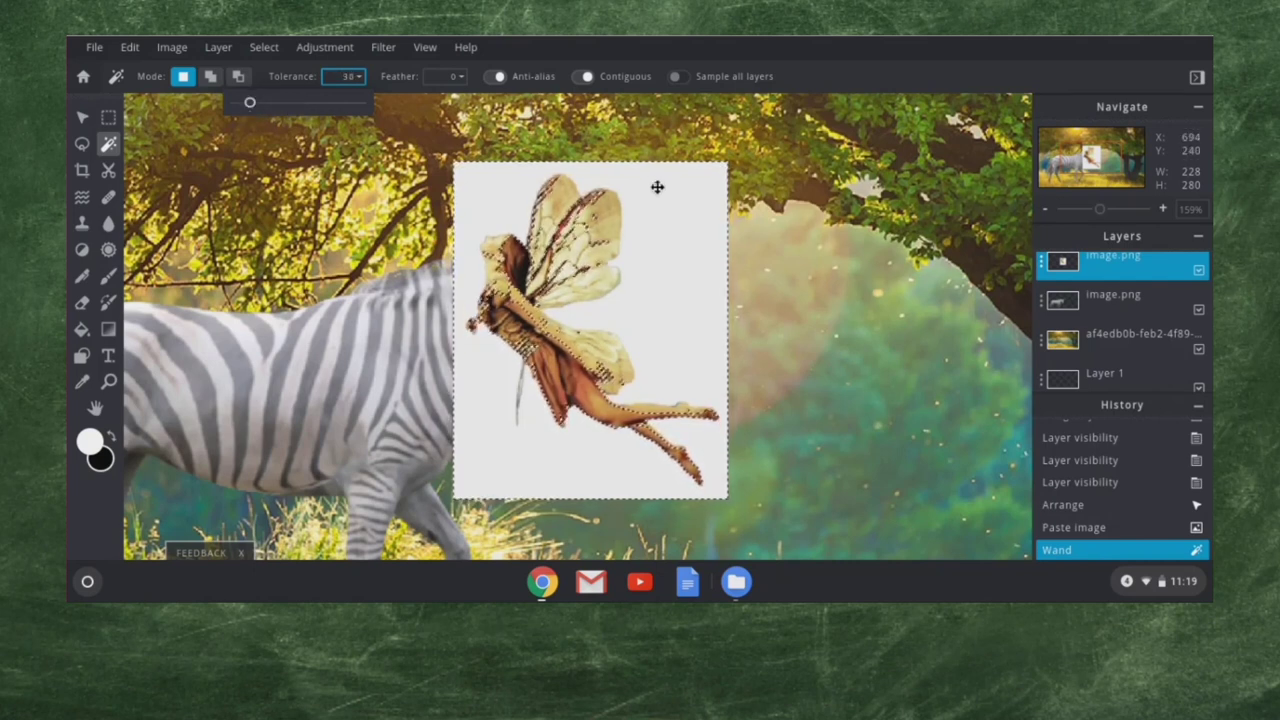
{"action": "key", "text": "ctrl+d"}
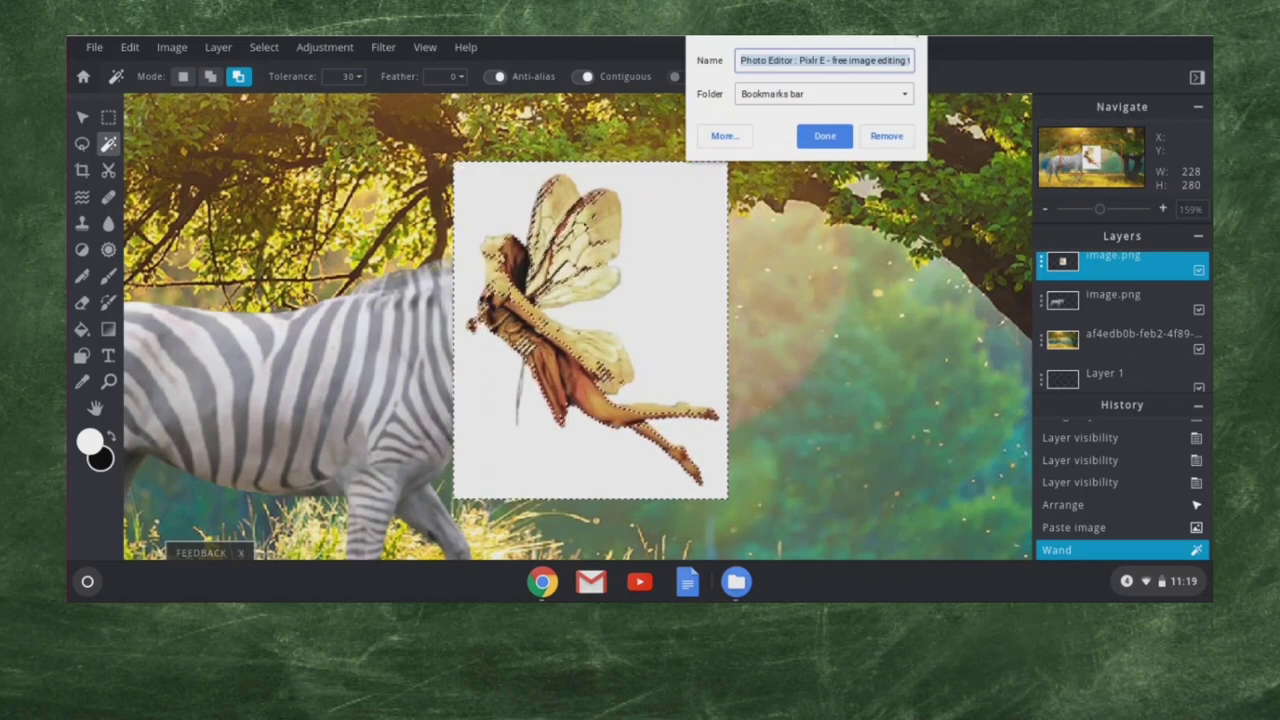
{"action": "key", "text": "Escape"}
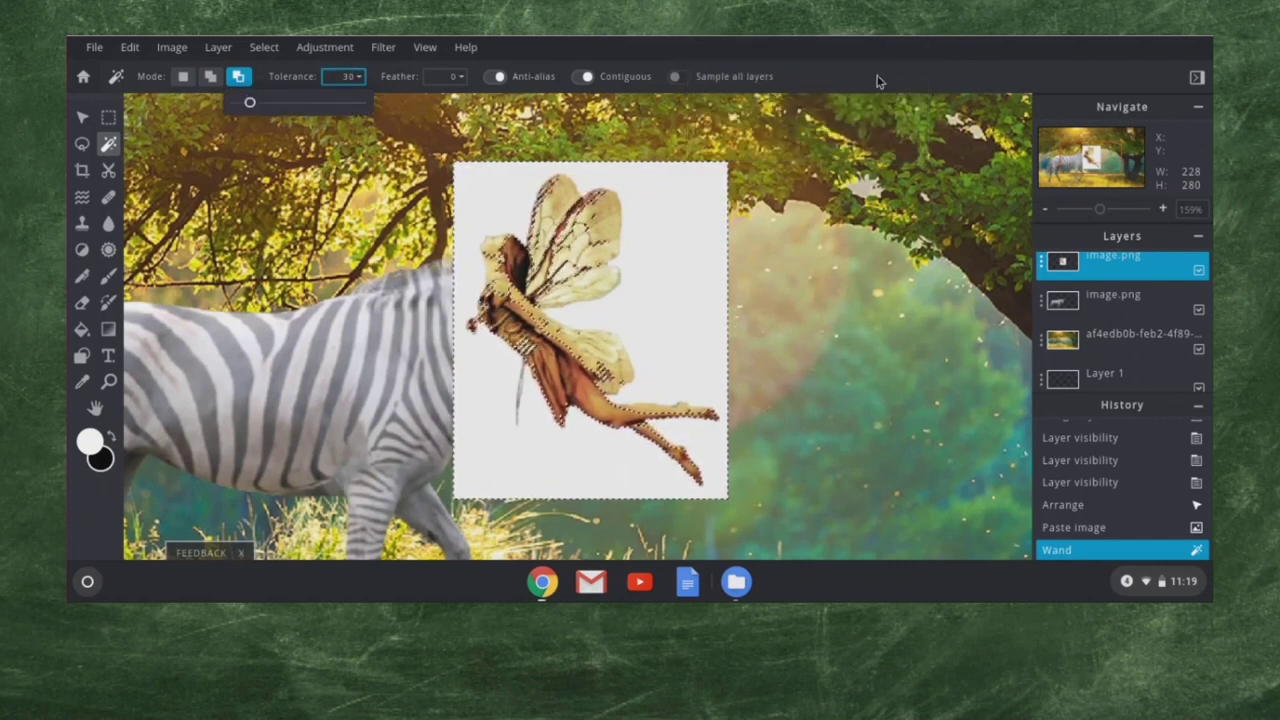
{"action": "left_click", "coordinate": [877, 81]}
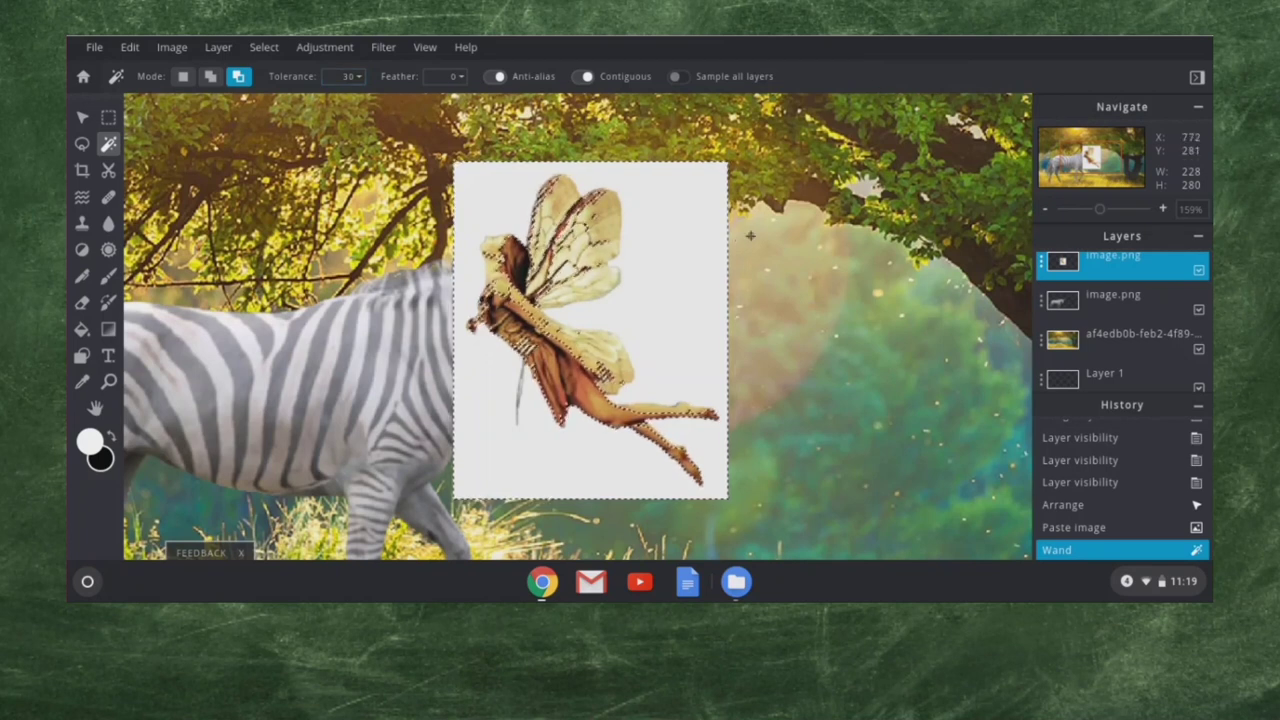
{"action": "key", "text": "ctrl+d"}
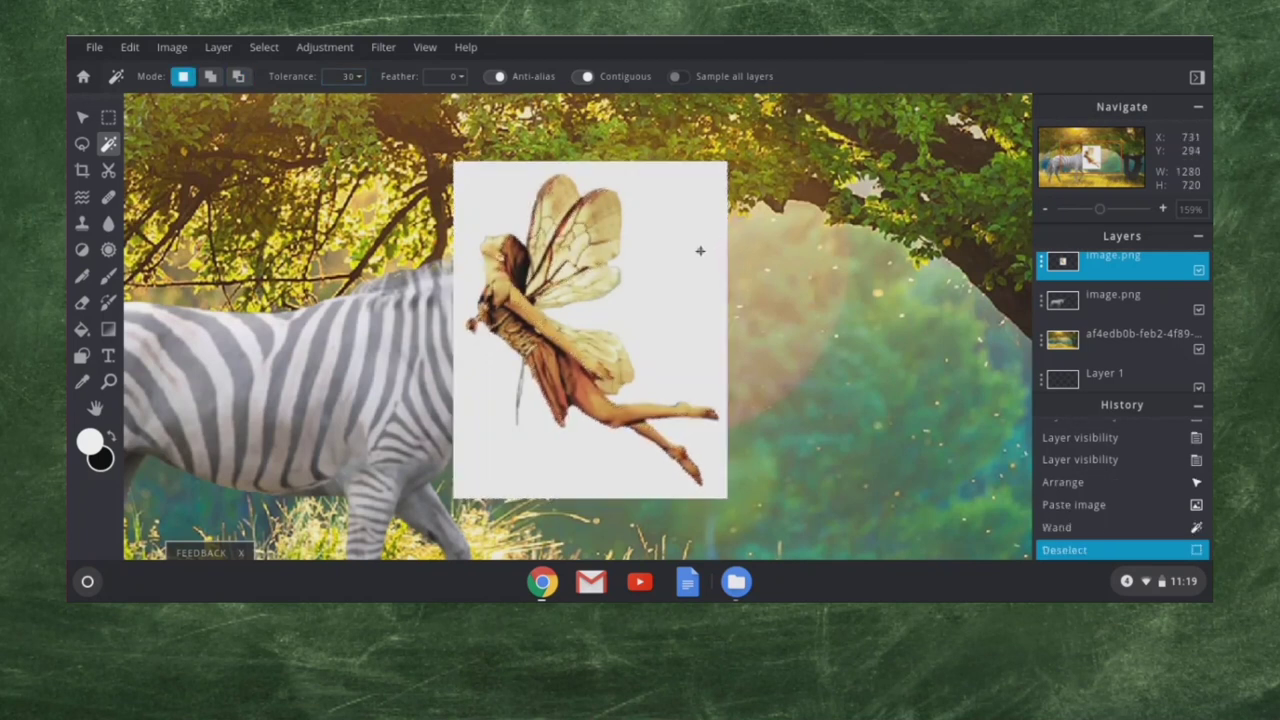
Select the white background around the fairy with the Magic wand, delete it, and deselect.
{"action": "left_click", "coordinate": [695, 261]}
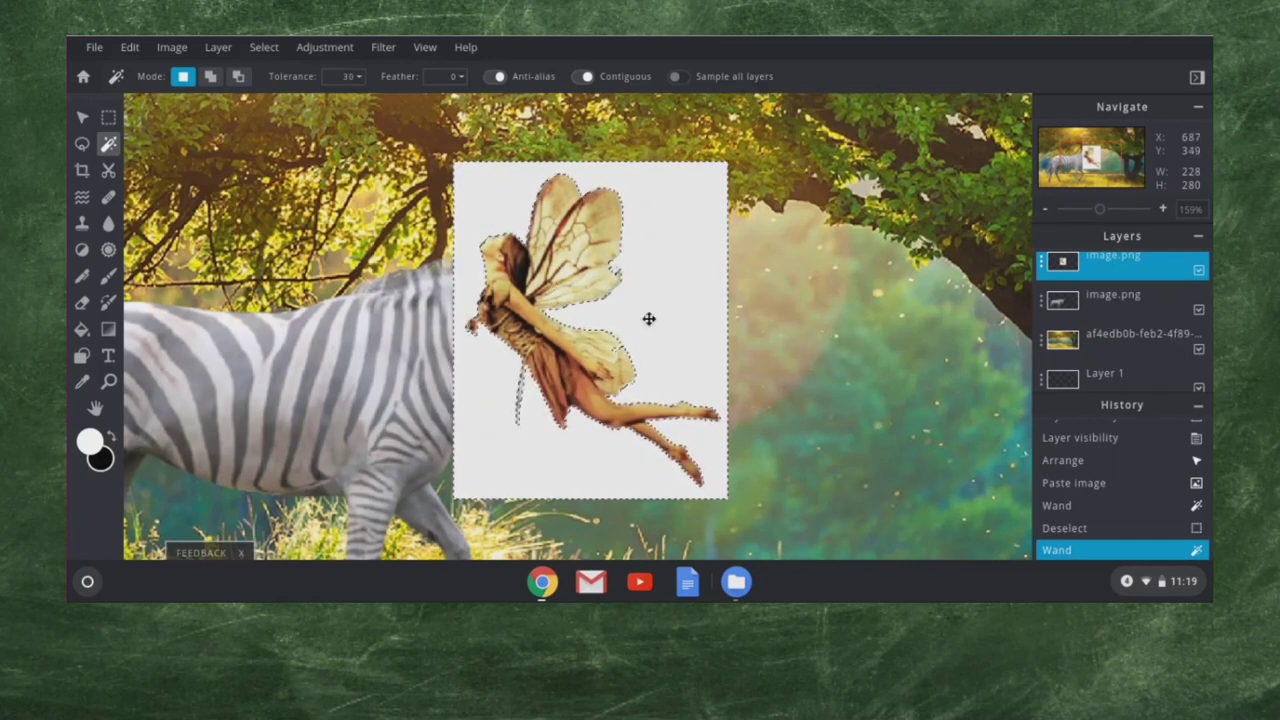
{"action": "key", "text": "Delete"}
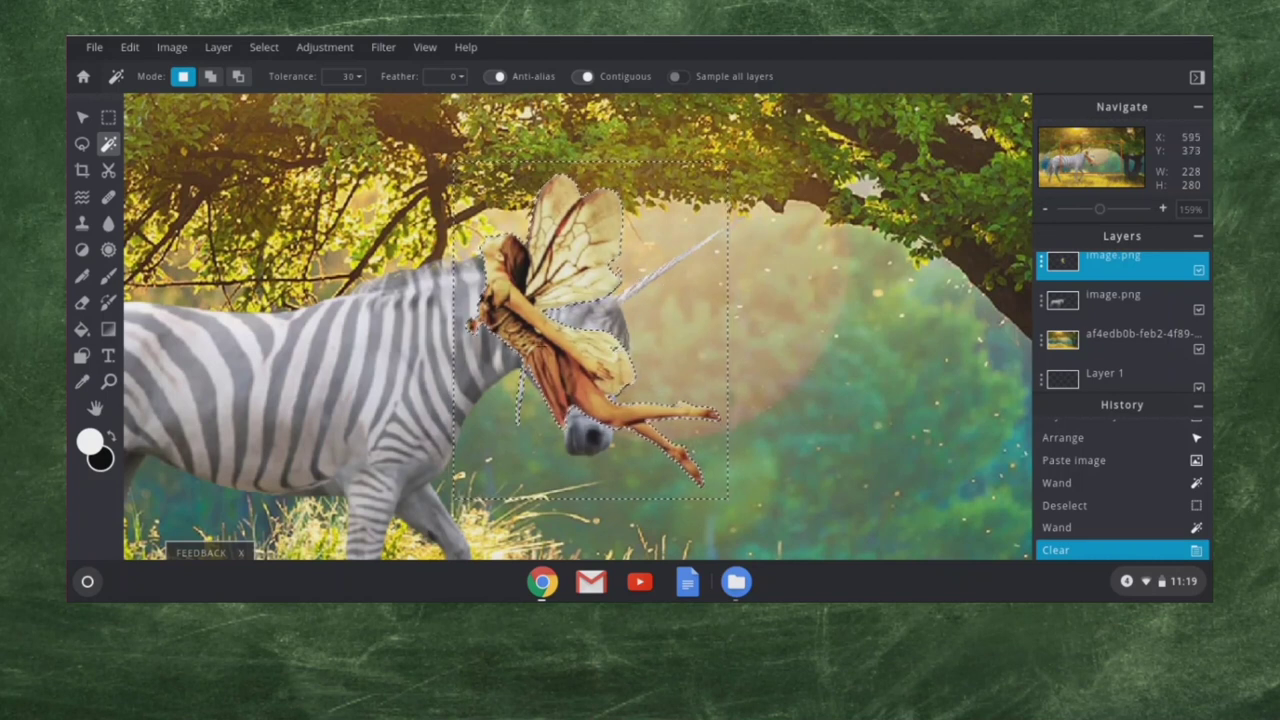
{"action": "left_click", "coordinate": [238, 76]}
{"action": "key", "text": "ctrl+d"}
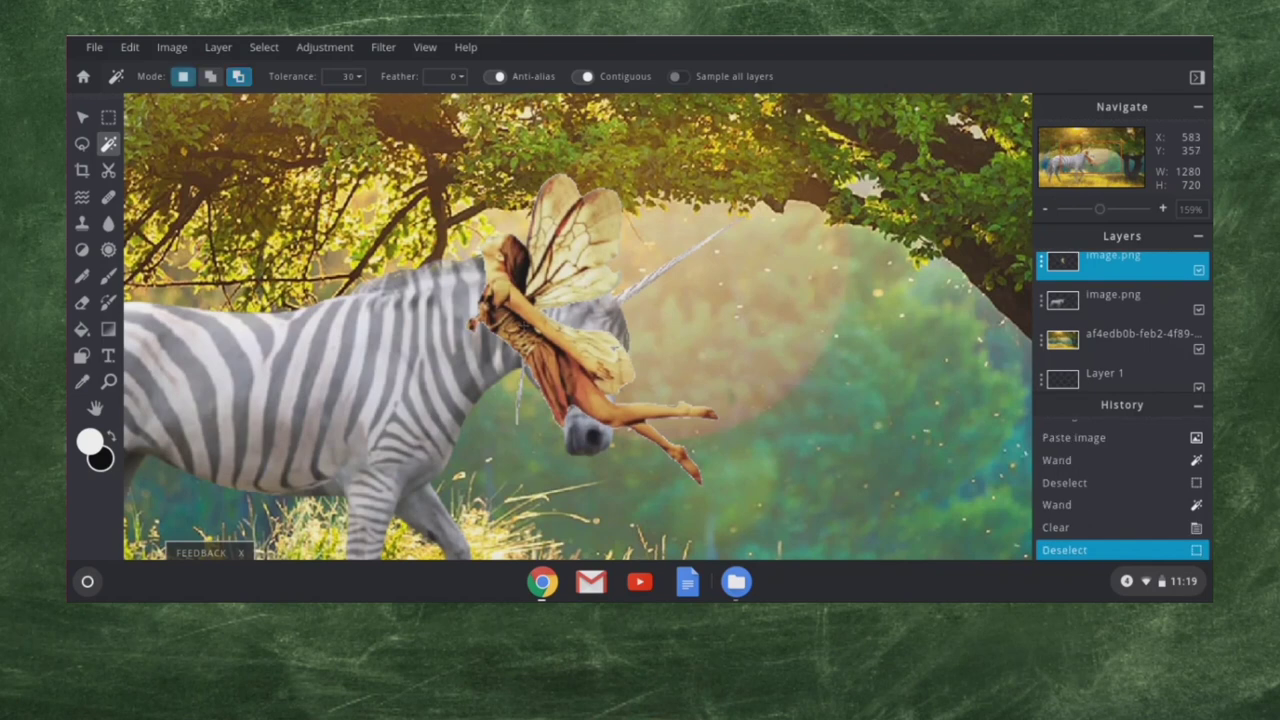
Scale the fairy down to about 91 × 112 px and place it in front of the Zebracorn's muzzle, at about 696, 390 px.
{"action": "scroll", "coordinate": [335, 302], "scroll_direction": "down", "scroll_amount": 3}
{"action": "left_click", "coordinate": [82, 117]}
{"action": "left_click_drag", "start_coordinate": [556, 317], "coordinate": [682, 435]}
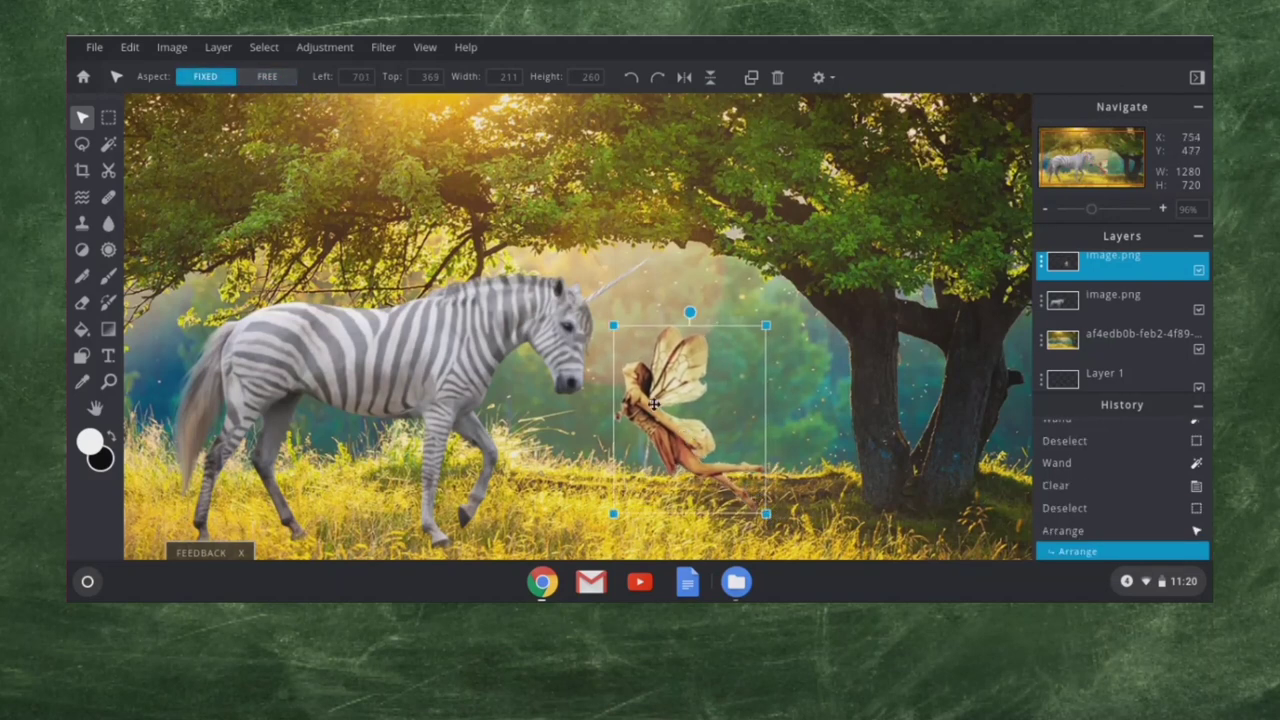
{"action": "key", "text": "shift"}
{"action": "left_click_drag", "start_coordinate": [765, 513], "coordinate": [670, 446]}
{"action": "mouse_move", "coordinate": [650, 345]}
{"action": "left_mouse_down"}
{"action": "mouse_move", "coordinate": [625, 383]}
{"action": "mouse_move", "coordinate": [654, 369]}
{"action": "mouse_move", "coordinate": [646, 359]}
{"action": "left_mouse_up"}
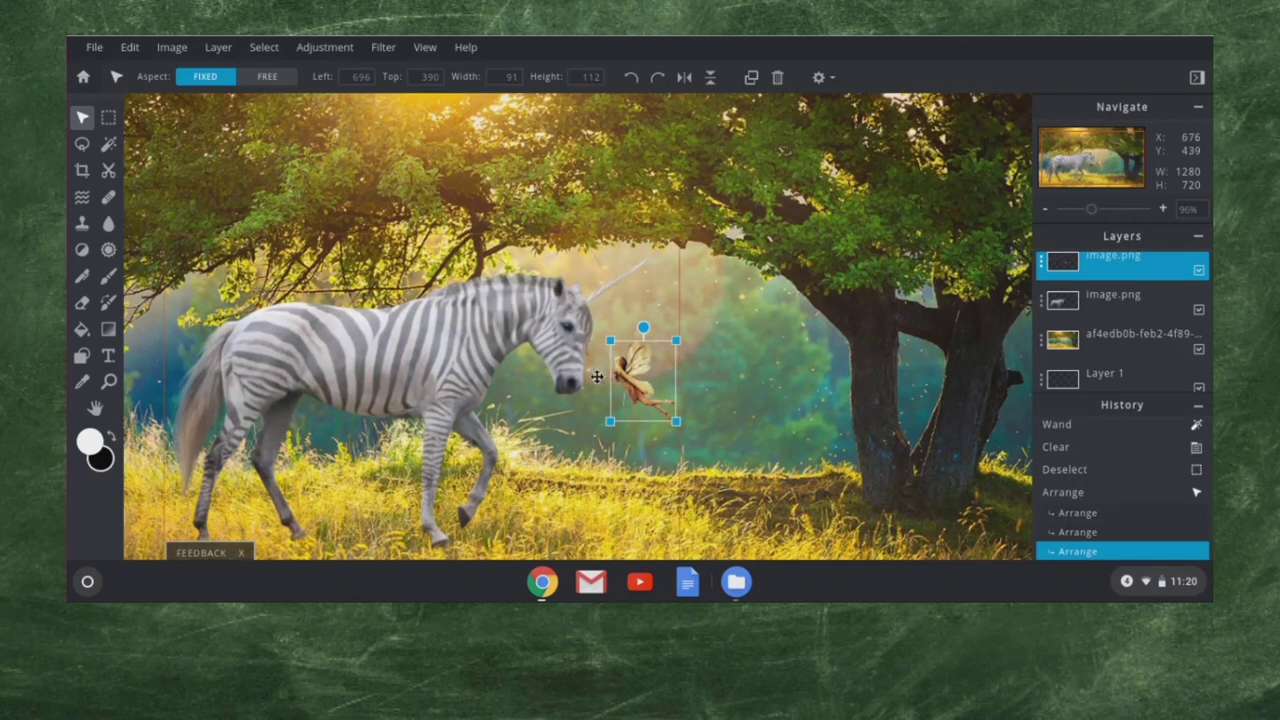
Select the Zebracorn layer, try Auto Adjust on it, and undo the adjustment.
{"action": "left_click", "coordinate": [728, 283]}
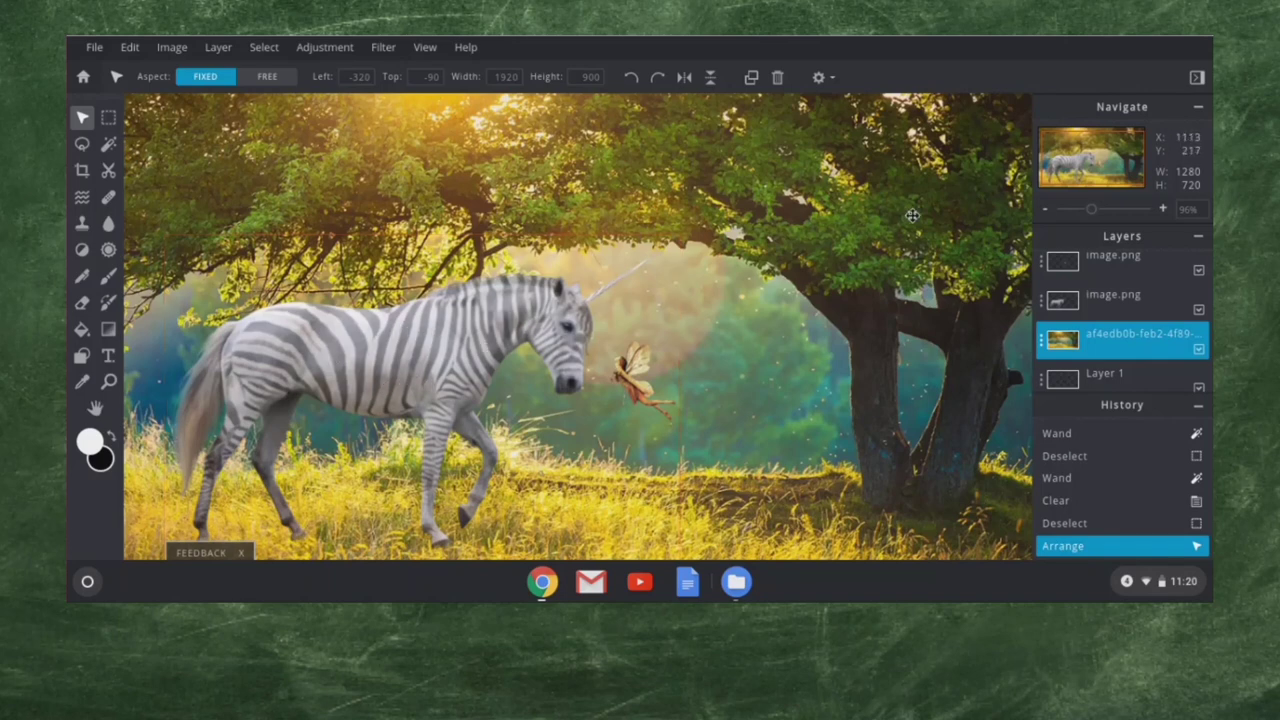
{"action": "left_click", "coordinate": [1106, 306]}
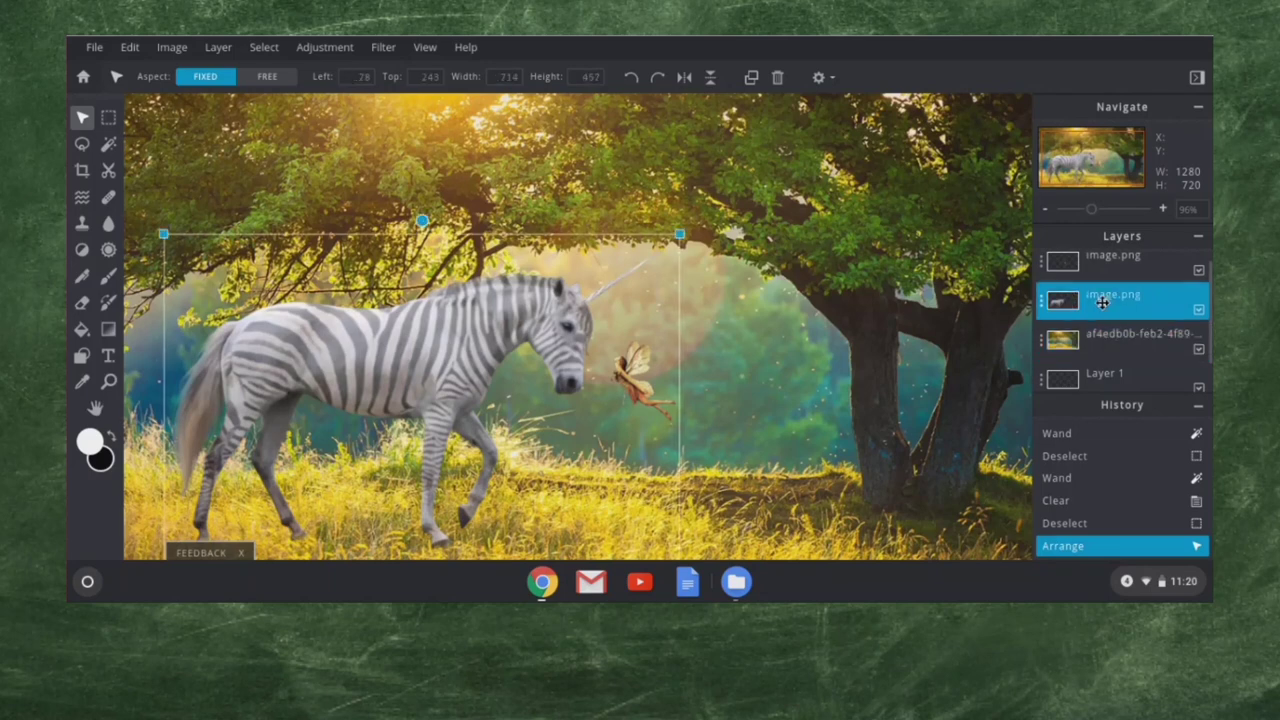
{"action": "left_click", "coordinate": [265, 48]}
{"action": "mouse_move", "coordinate": [225, 50]}
{"action": "mouse_move", "coordinate": [316, 52]}
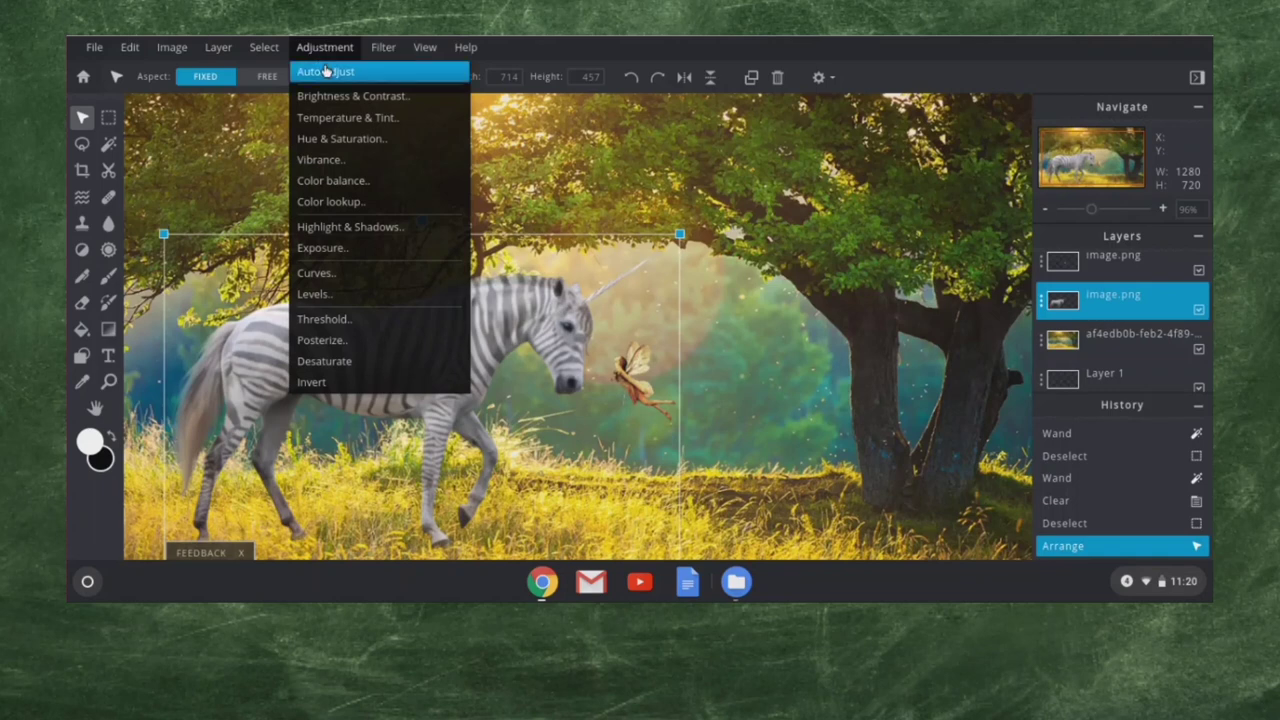
{"action": "left_click", "coordinate": [325, 71]}
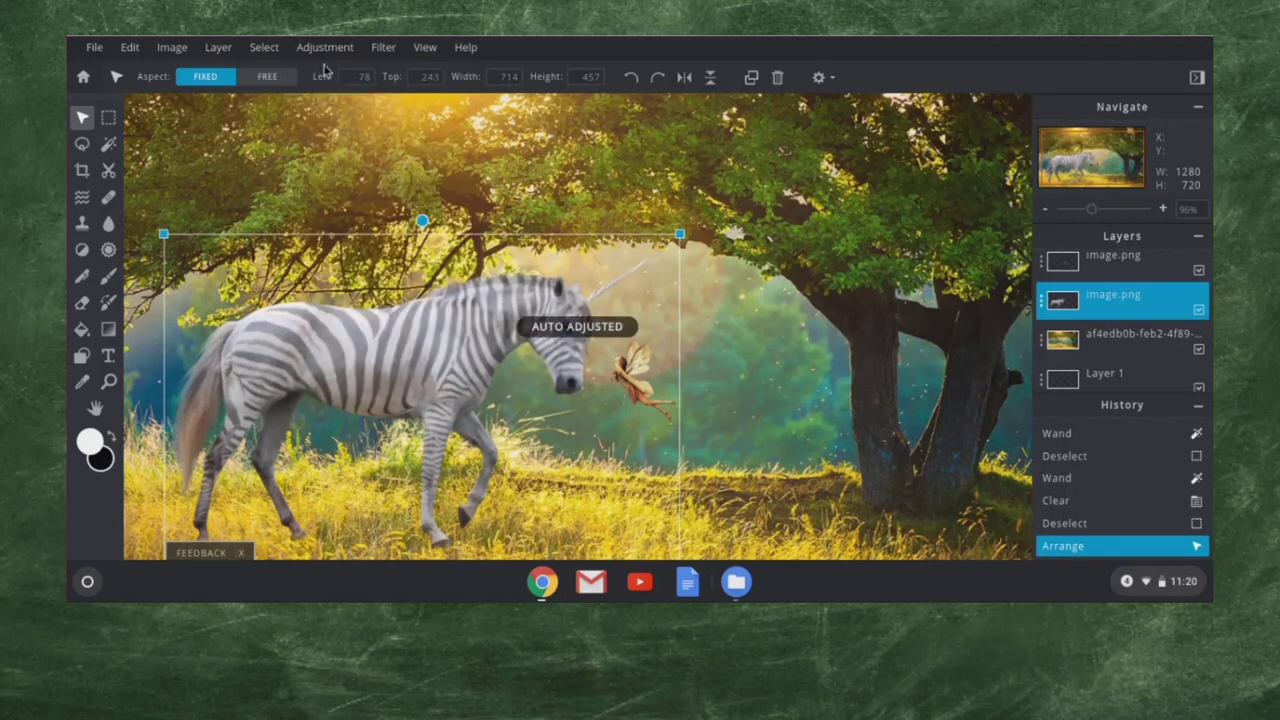
{"action": "key", "text": "ctrl+z"}
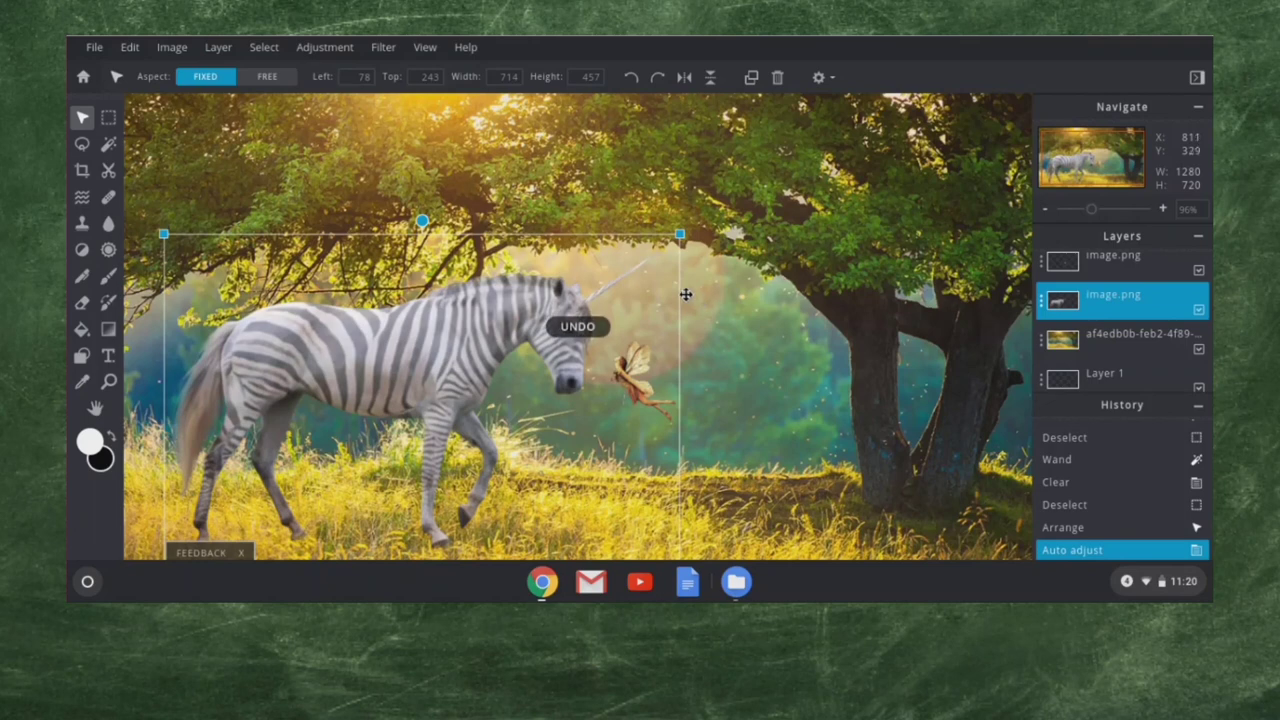
Warm the Zebracorn layer slightly by raising Temperature in the Temperature & Tint adjustment and apply it.
{"action": "left_click", "coordinate": [318, 48]}
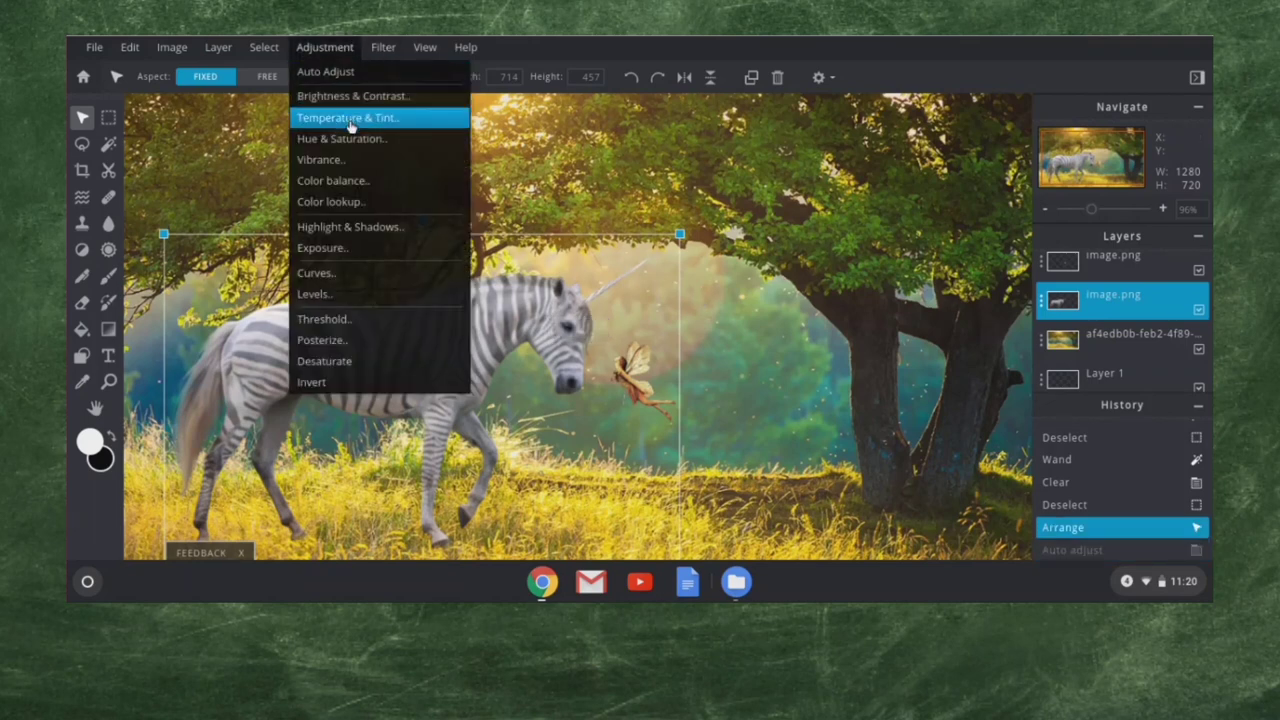
{"action": "left_click", "coordinate": [451, 120]}
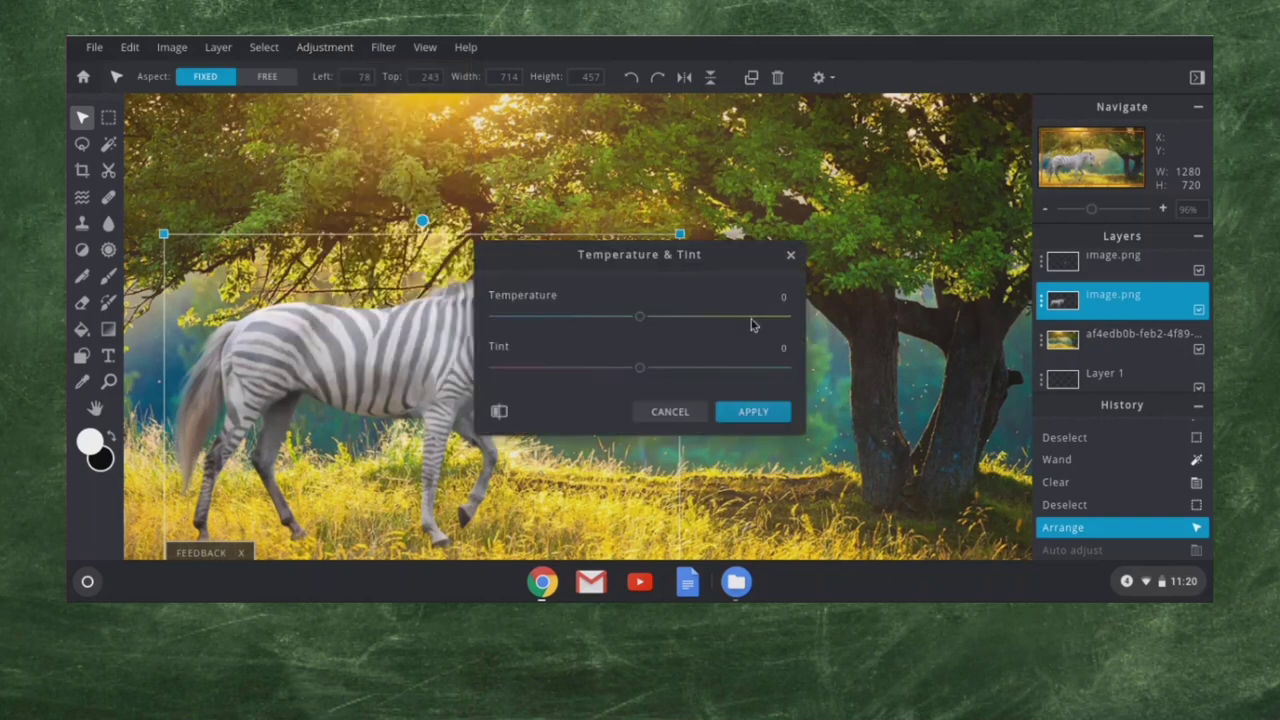
{"action": "left_click_drag", "start_coordinate": [626, 252], "coordinate": [832, 168]}
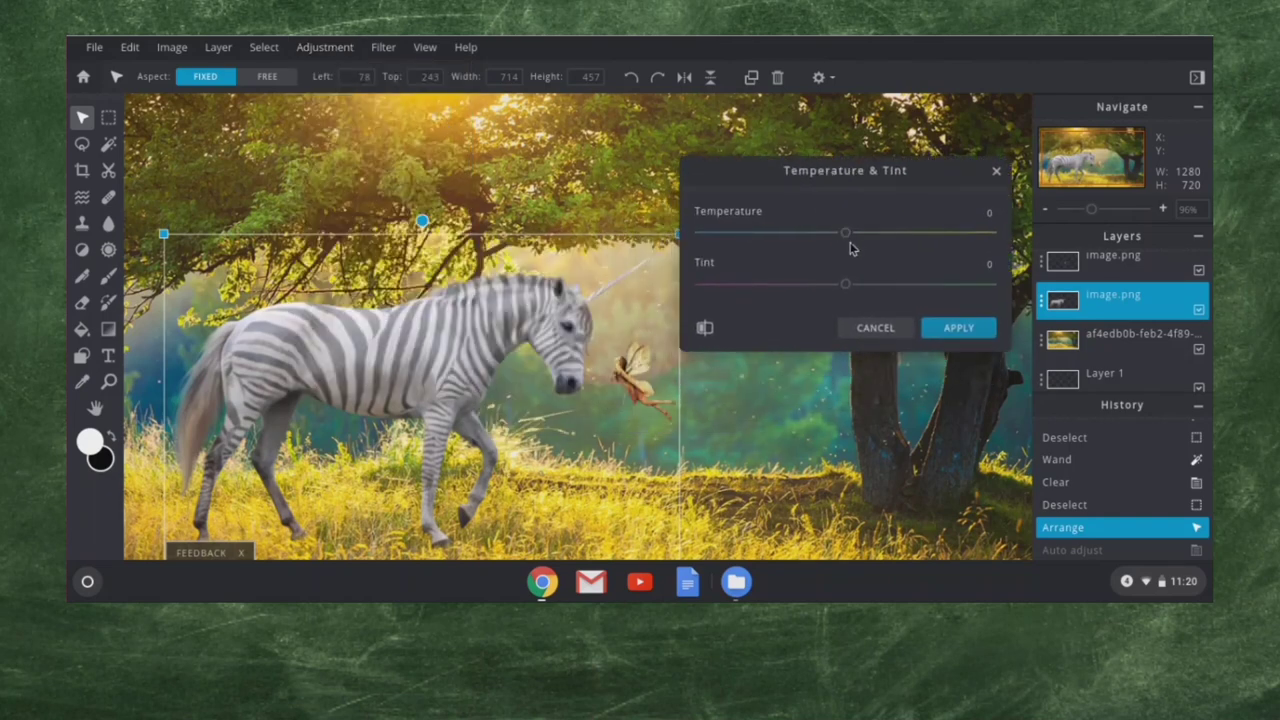
{"action": "left_click_drag", "start_coordinate": [846, 234], "coordinate": [882, 237]}
{"action": "left_click", "coordinate": [860, 330]}
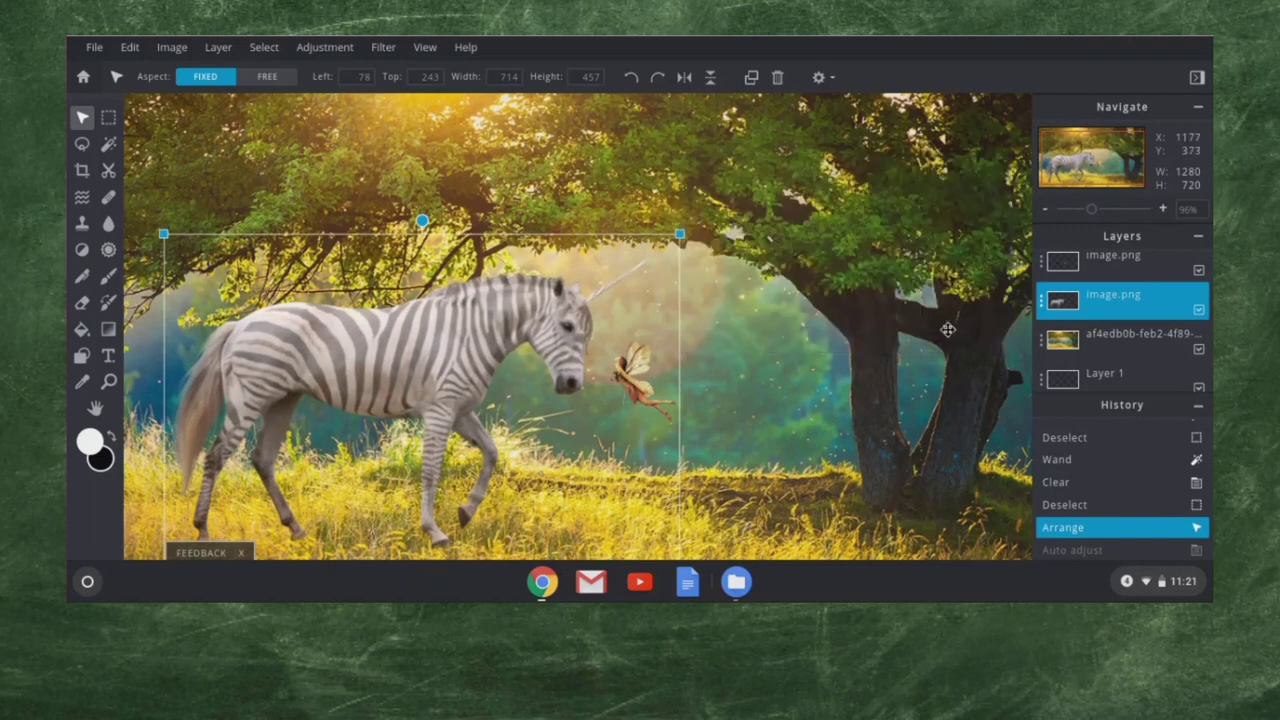
Examine how the Zebracorn's hooves meet the grass and how the figures blend into the meadow.
{"action": "left_click", "coordinate": [773, 326]}
{"action": "scroll", "coordinate": [712, 324], "scroll_direction": "down", "scroll_amount": 2}
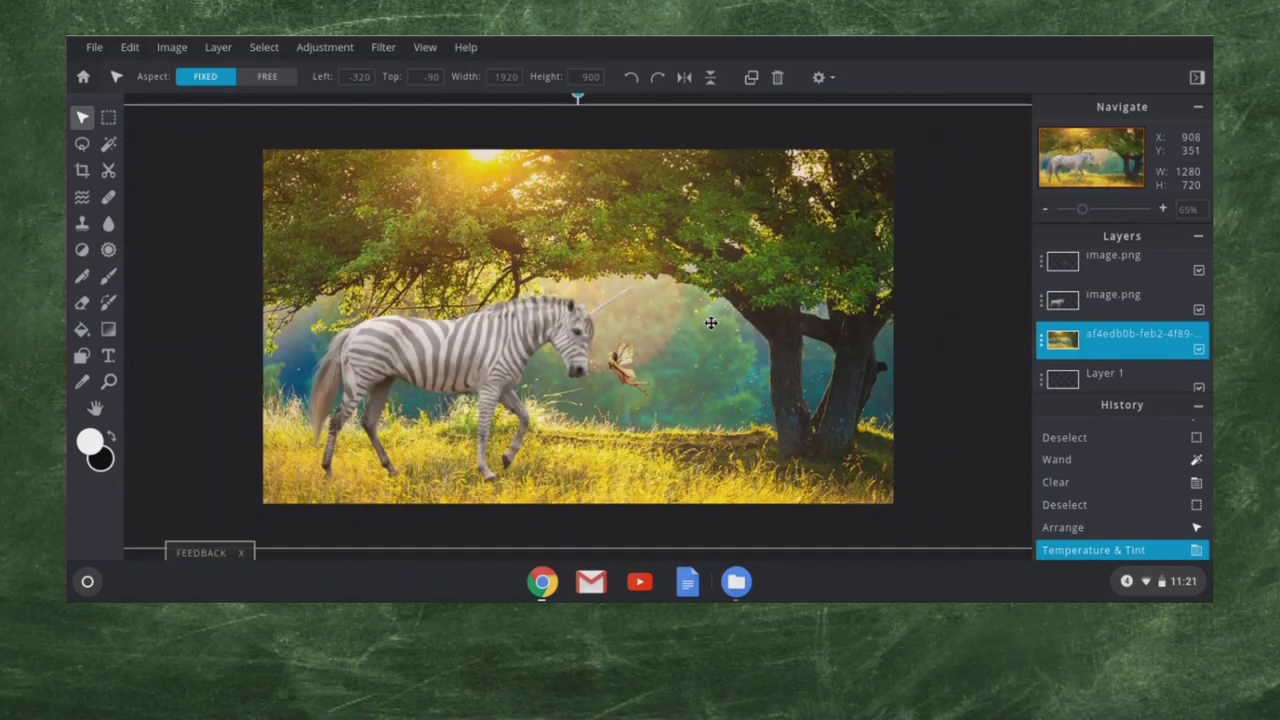
{"action": "scroll", "coordinate": [710, 324], "scroll_direction": "up", "scroll_amount": 1}
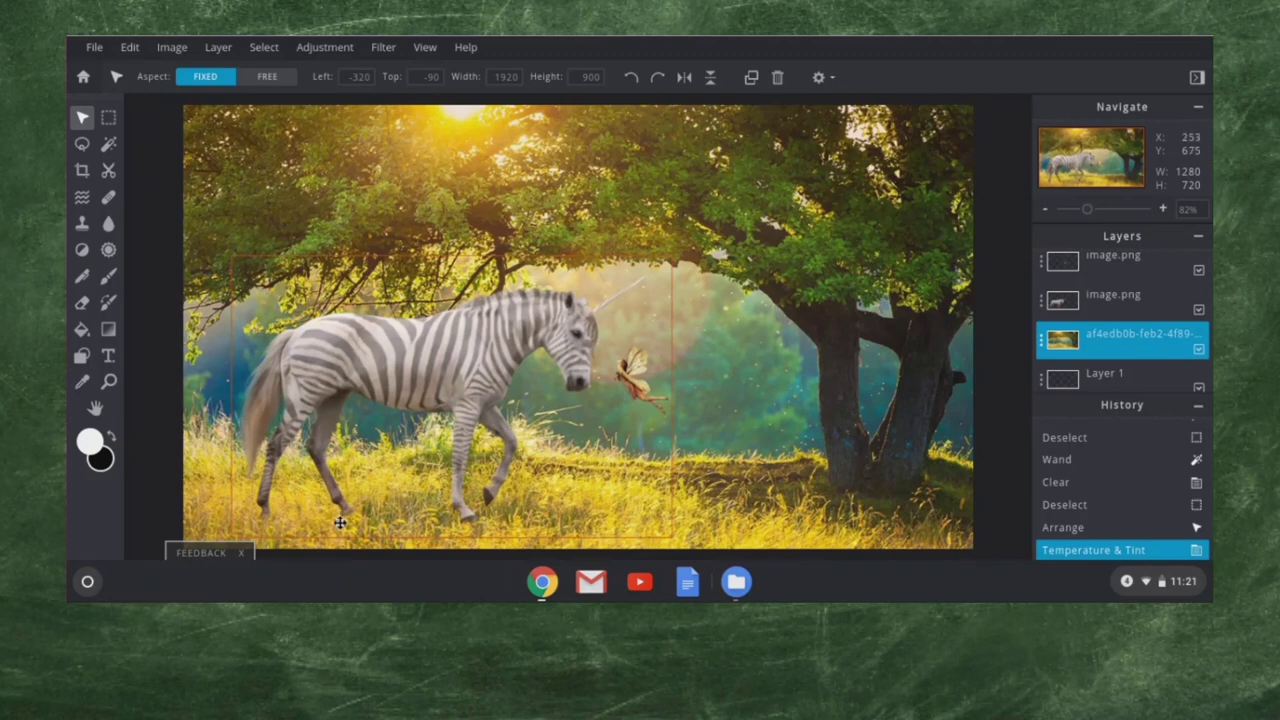
{"action": "scroll", "coordinate": [400, 516], "scroll_direction": "up", "scroll_amount": 1}
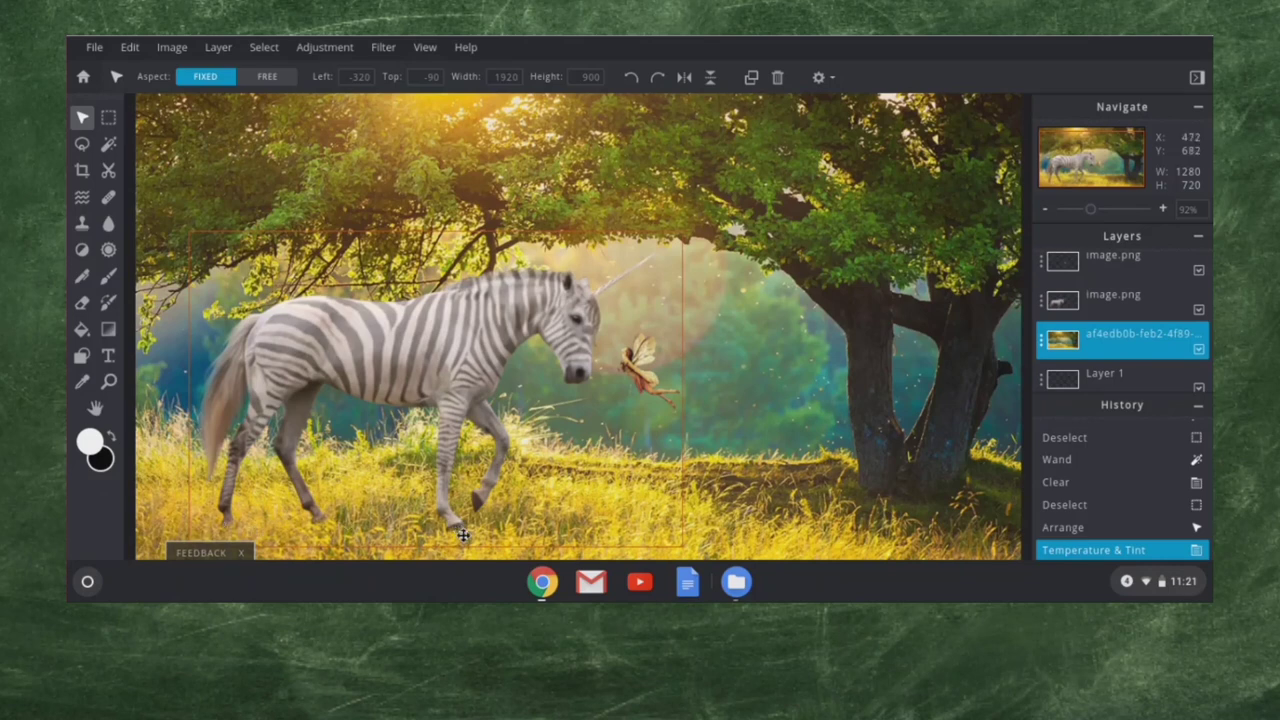
{"action": "scroll", "coordinate": [422, 533], "scroll_direction": "up", "scroll_amount": 2}
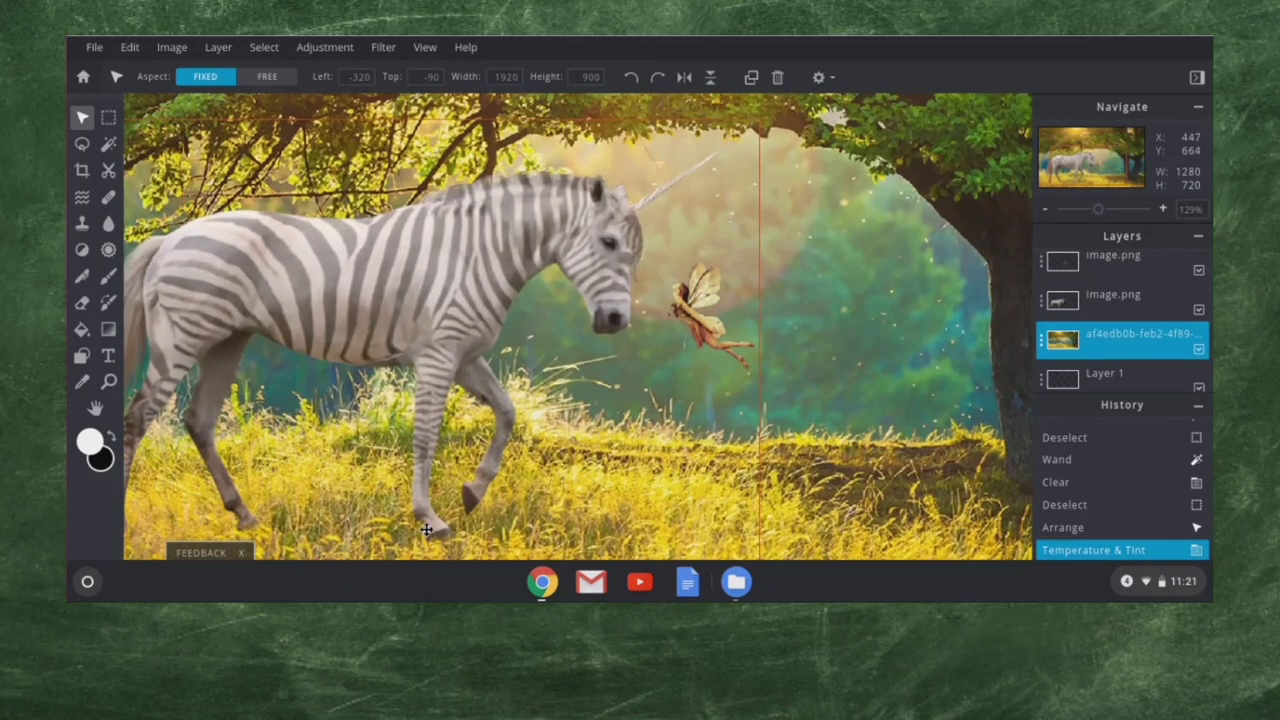
{"action": "left_click", "coordinate": [1122, 300]}
{"action": "left_click", "coordinate": [1114, 261]}
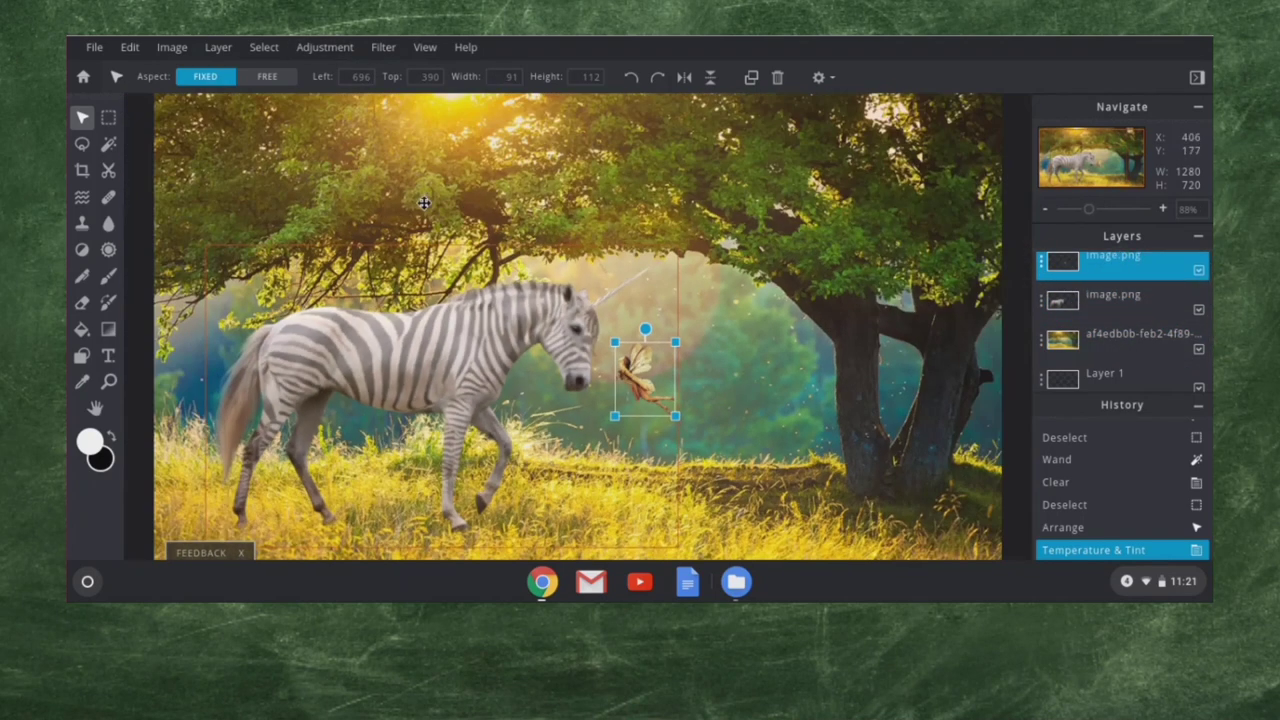
{"action": "scroll", "coordinate": [655, 260], "scroll_direction": "down", "scroll_amount": 3}
Nudge the meadow background to a Left value of about -326 and raise the Zebracorn slightly on the grass.
{"action": "left_click", "coordinate": [655, 260]}
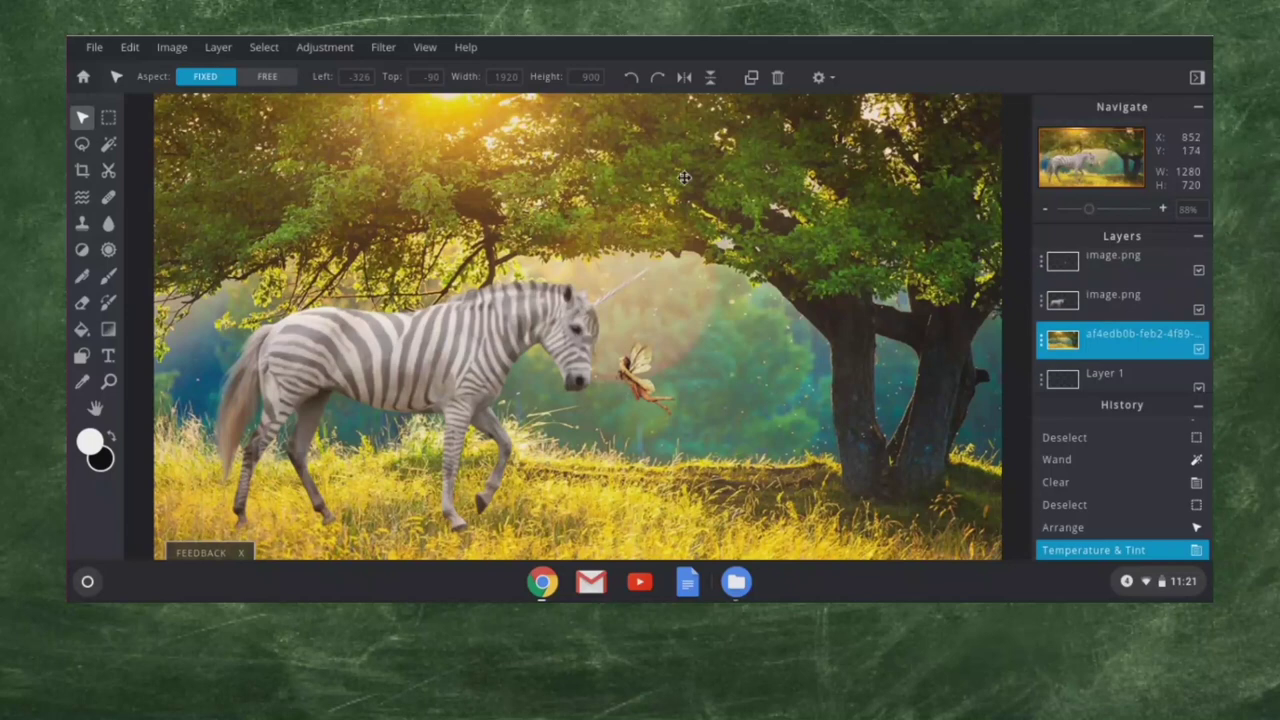
{"action": "left_click", "coordinate": [447, 362]}
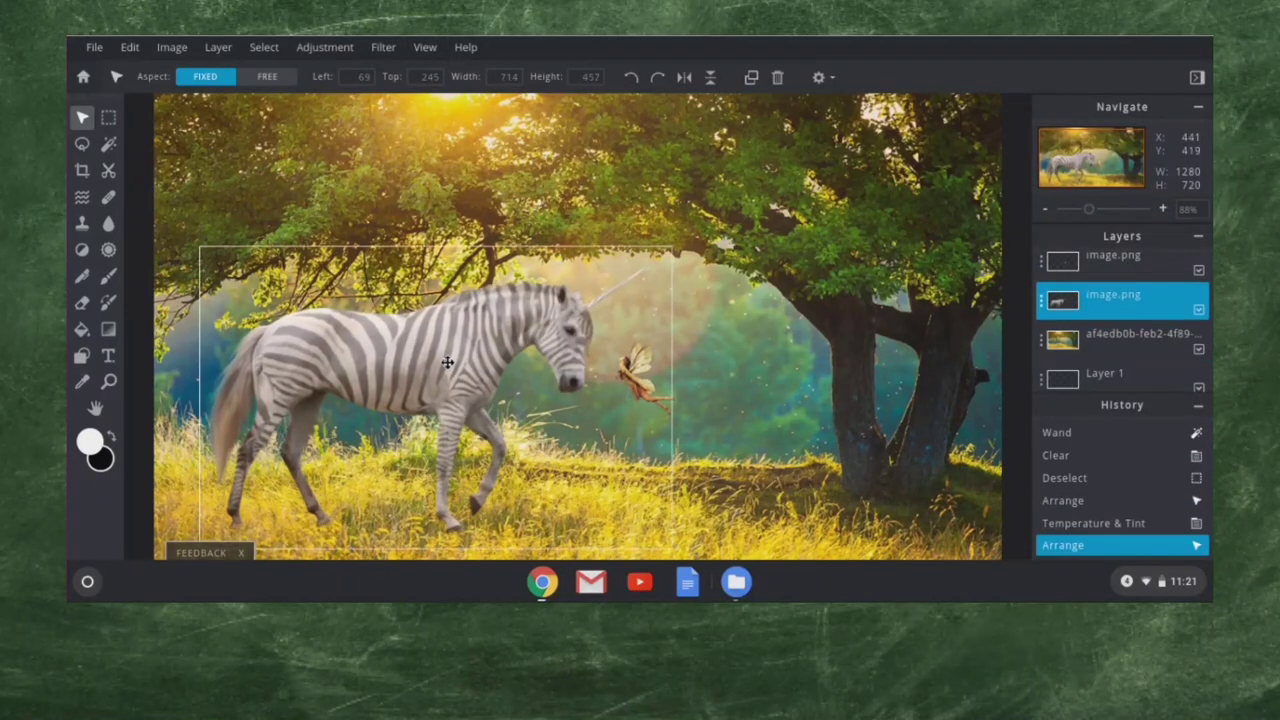
{"action": "left_click", "coordinate": [447, 362]}
{"action": "left_click_drag", "start_coordinate": [447, 362], "coordinate": [457, 350]}
Merge all visible layers into a single layer.
{"action": "left_click", "coordinate": [324, 112]}
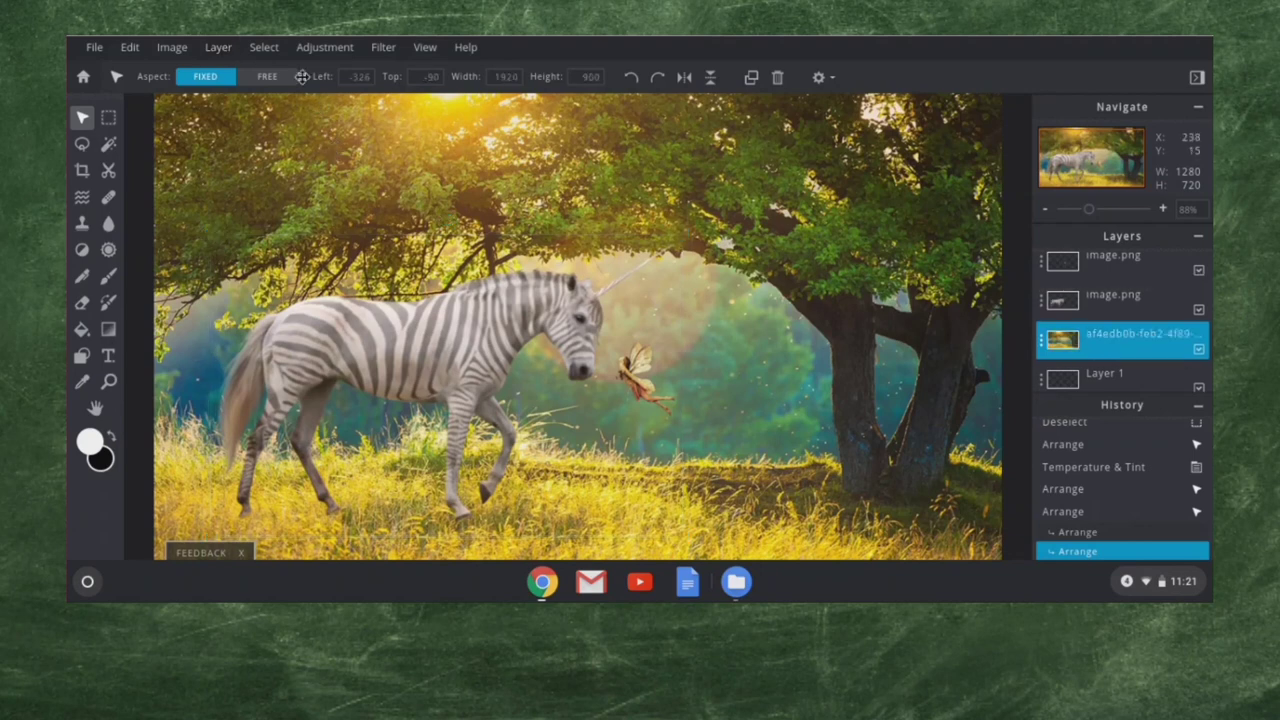
{"action": "left_click", "coordinate": [219, 48]}
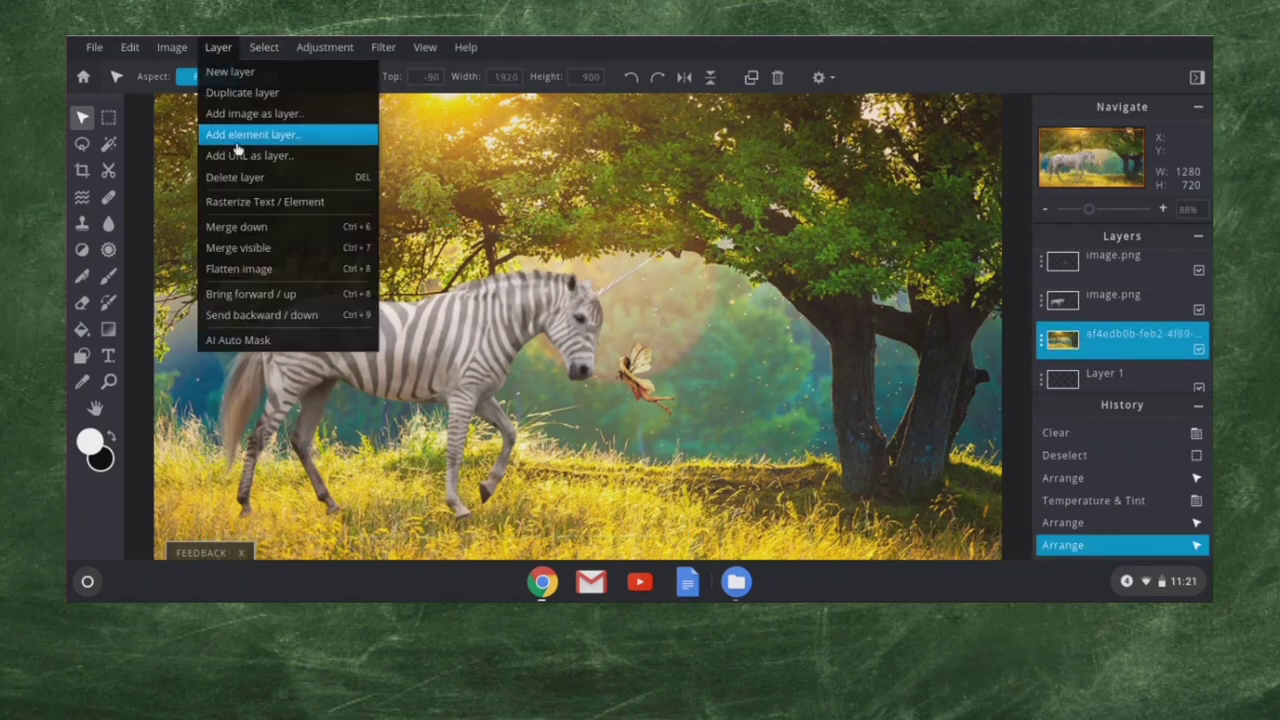
{"action": "left_click", "coordinate": [272, 250]}
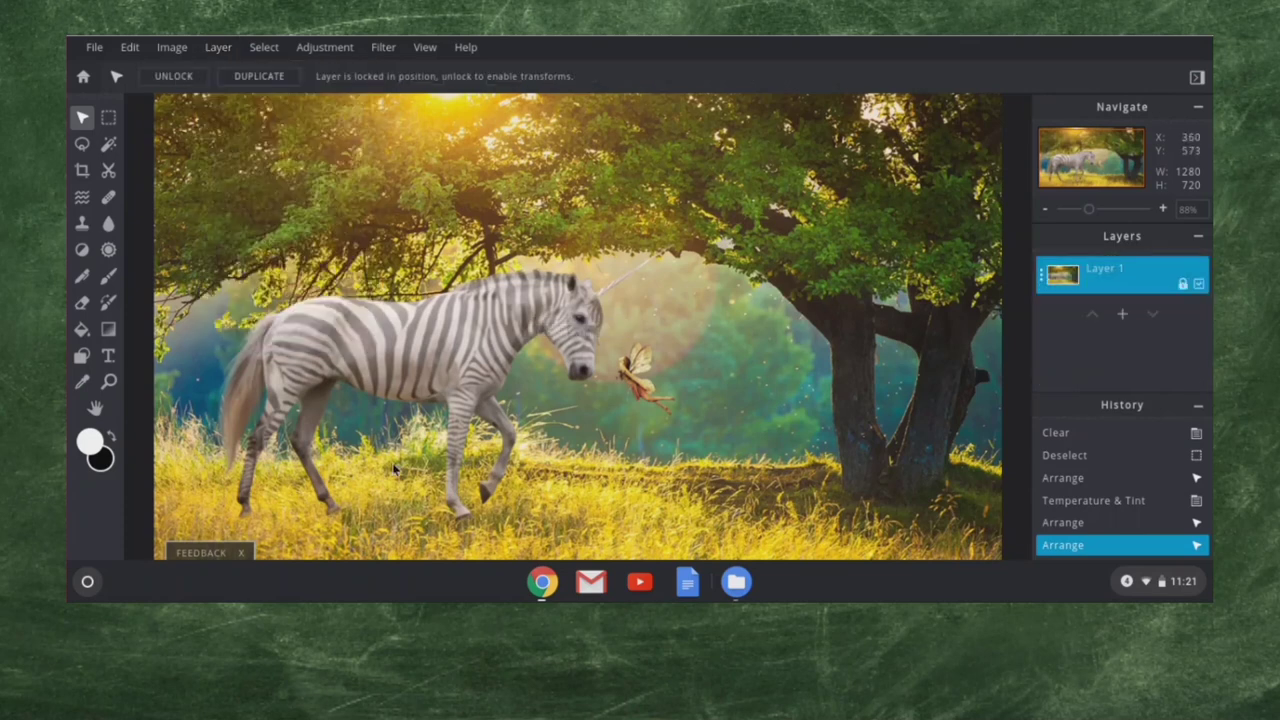
Set up the Clone stamp with the size 40 brush and 50% opacity for work around the Zebracorn's hooves.
{"action": "scroll", "coordinate": [382, 515], "scroll_direction": "up", "scroll_amount": 3}
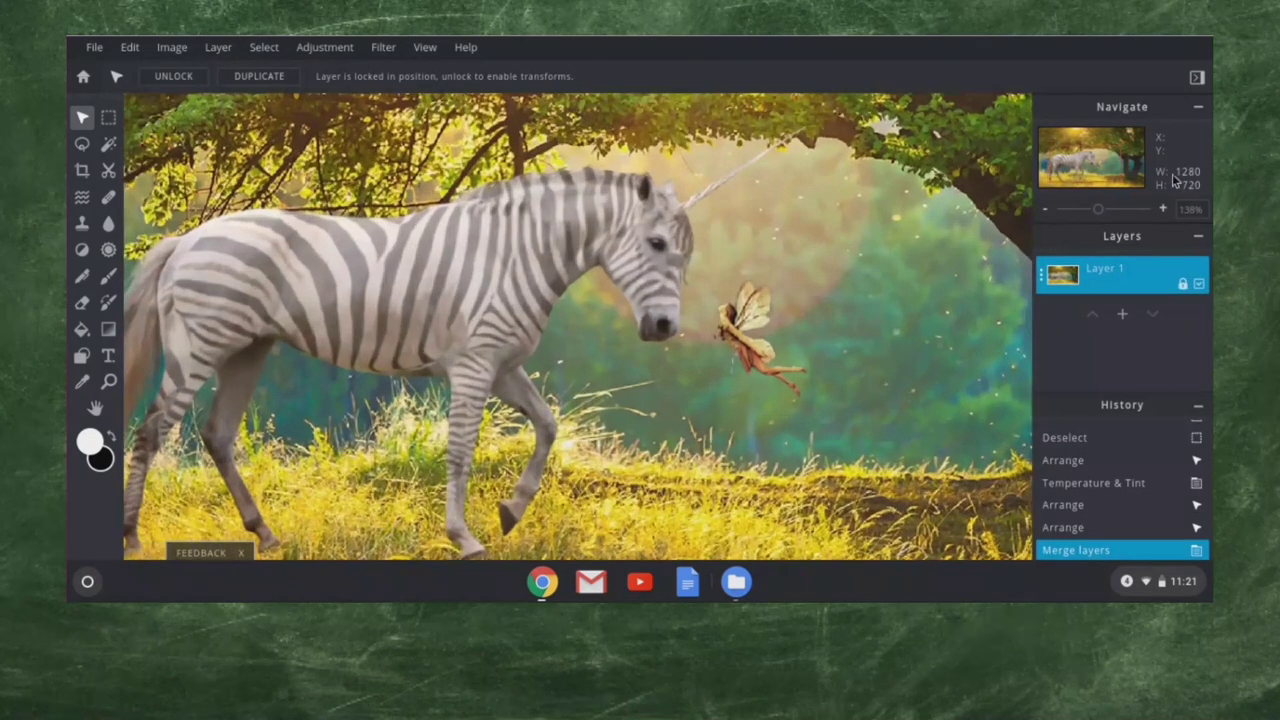
{"action": "left_click_drag", "start_coordinate": [1092, 158], "coordinate": [1082, 171]}
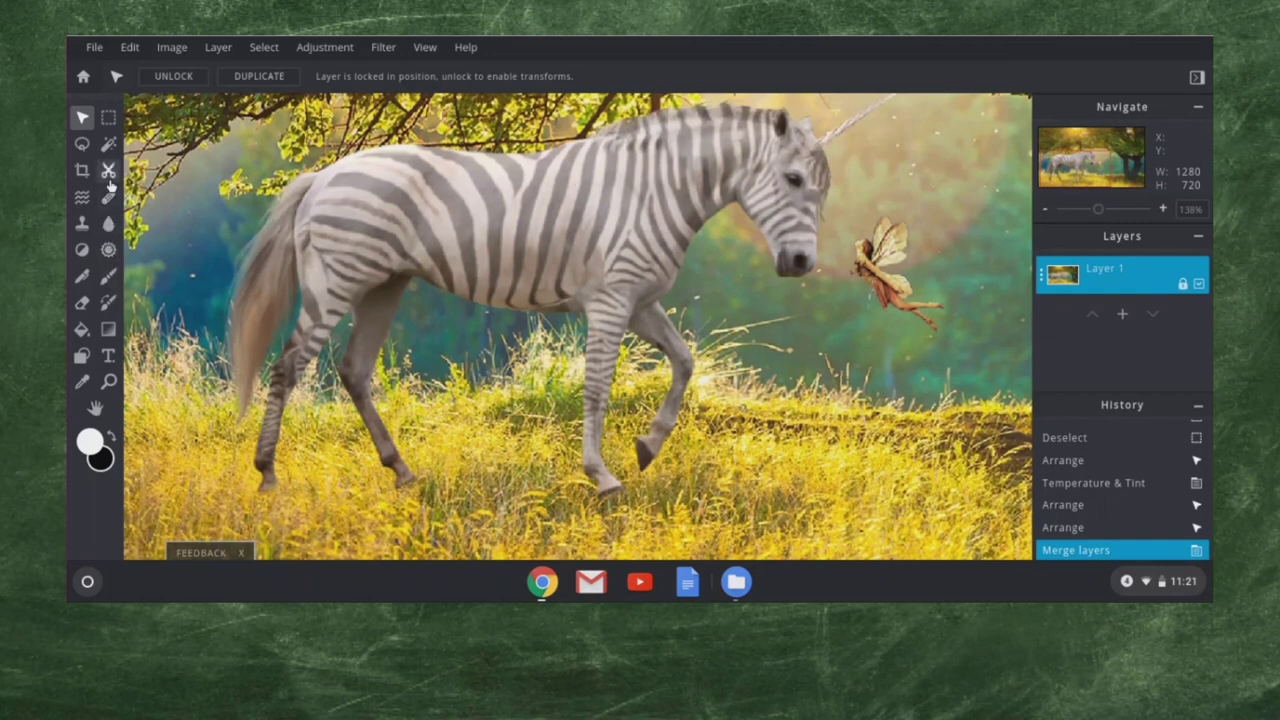
{"action": "left_click", "coordinate": [82, 226]}
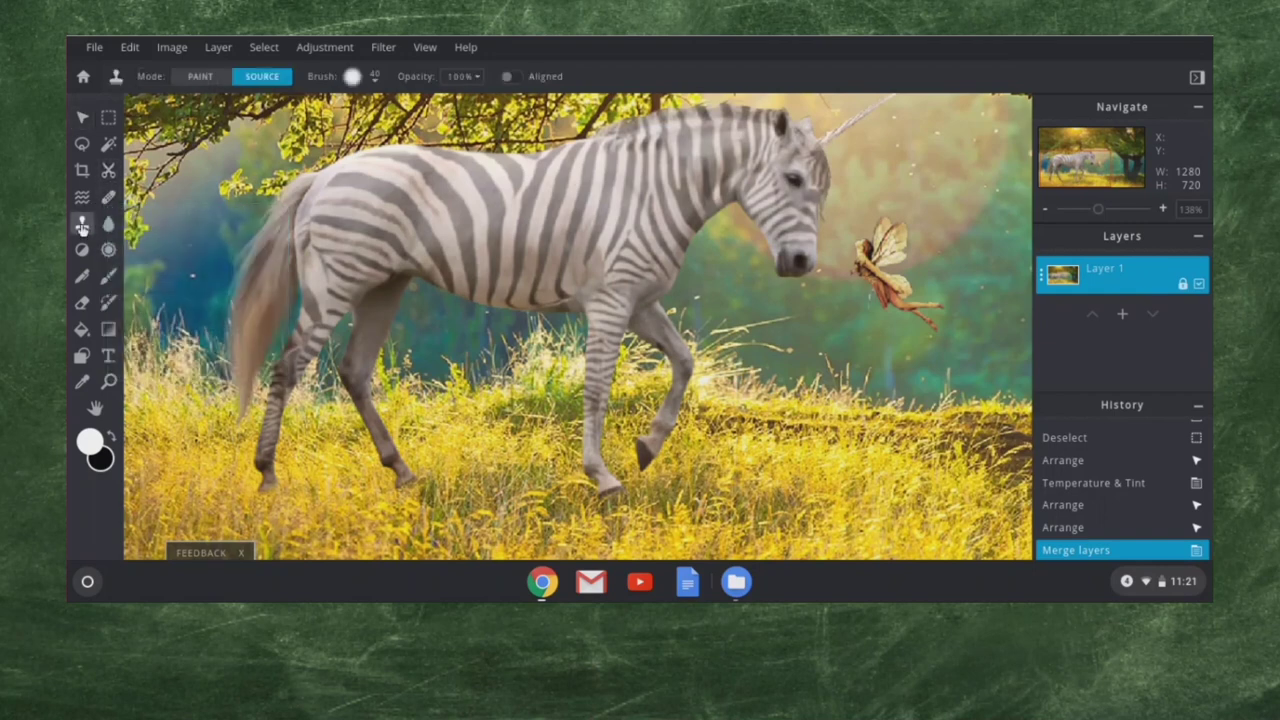
{"action": "left_click", "coordinate": [375, 79]}
{"action": "left_click", "coordinate": [374, 76]}
{"action": "left_click", "coordinate": [483, 78]}
{"action": "left_click_drag", "start_coordinate": [460, 104], "coordinate": [416, 104]}
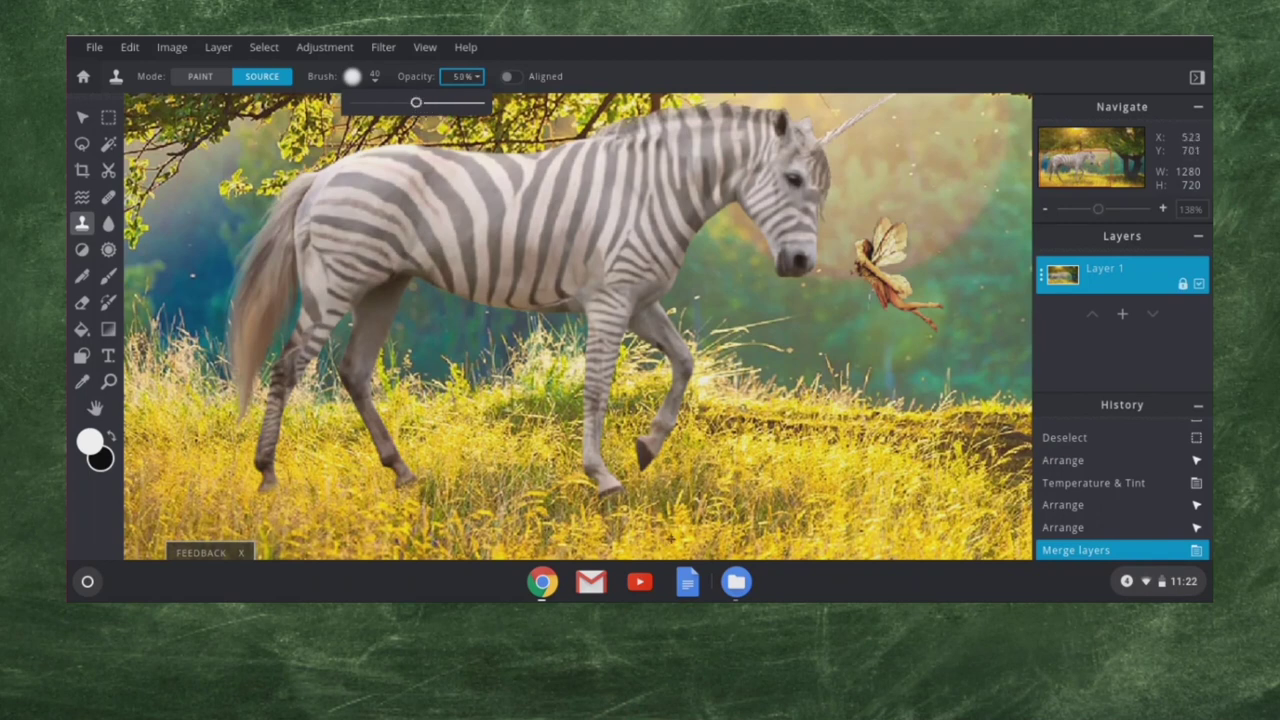
Clone nearby grass over the lower edge of the Zebracorn's planted front hoof, resampling the source between strokes.
{"action": "left_click", "coordinate": [536, 452]}
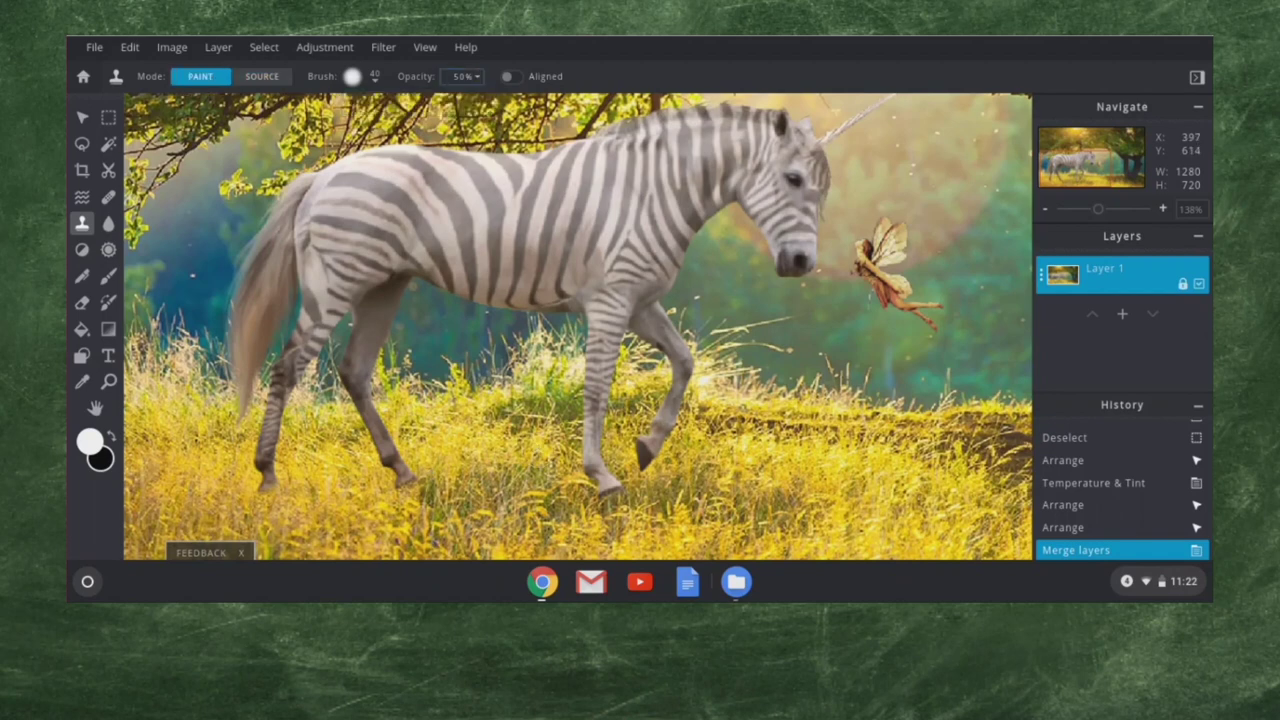
{"action": "mouse_move", "coordinate": [538, 450]}
{"action": "left_mouse_down"}
{"action": "mouse_move", "coordinate": [557, 467]}
{"action": "mouse_move", "coordinate": [576, 458]}
{"action": "mouse_move", "coordinate": [563, 470]}
{"action": "left_mouse_up"}
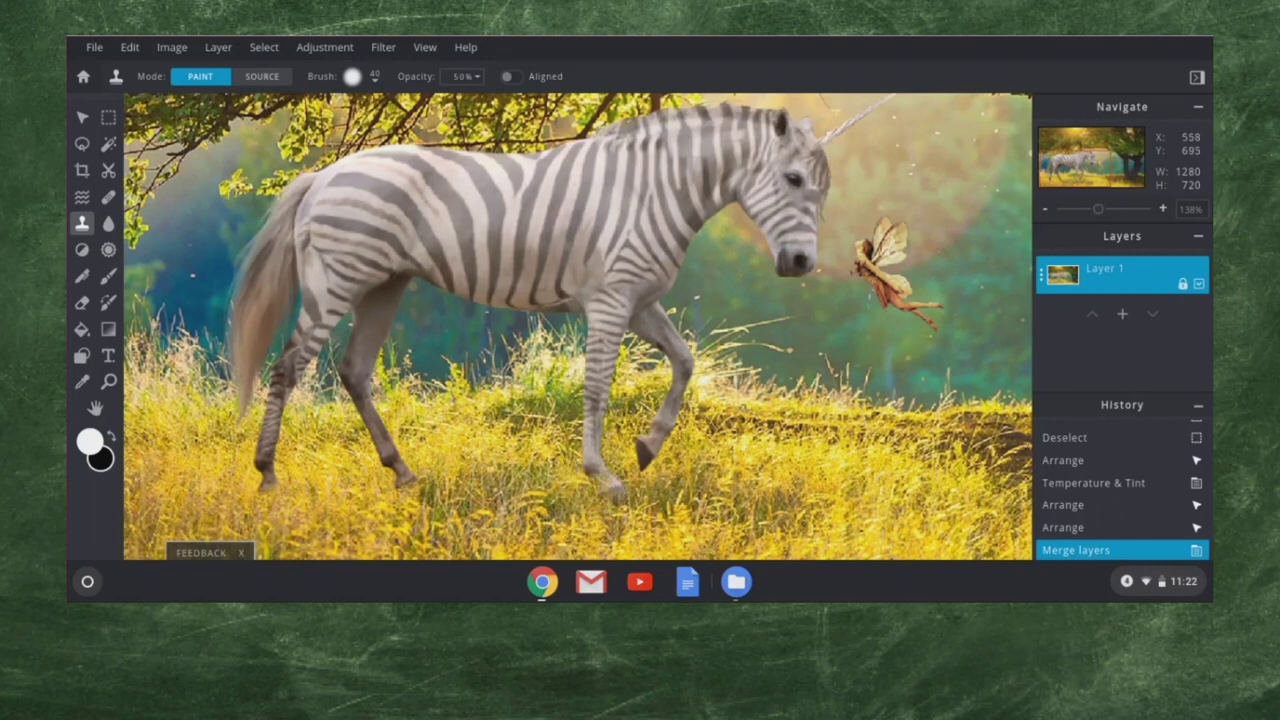
{"action": "left_click", "coordinate": [552, 512]}
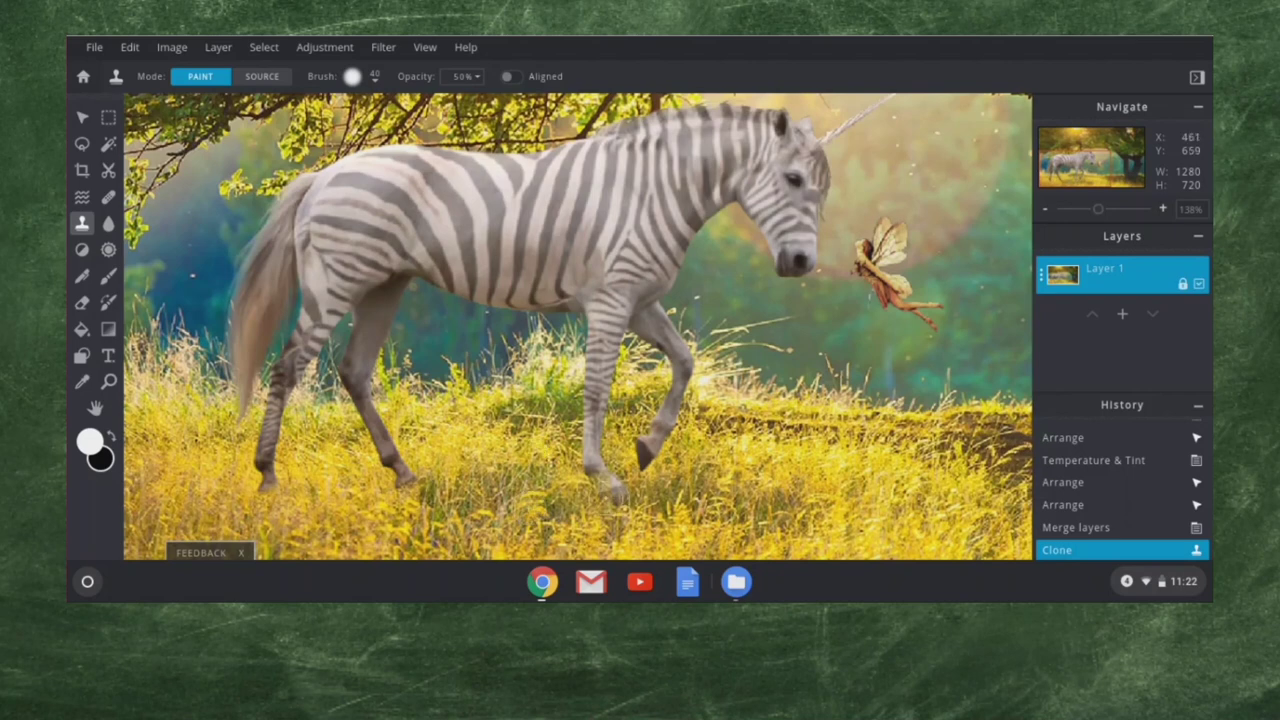
{"action": "left_click", "coordinate": [540, 450]}
{"action": "key", "text": "alt"}
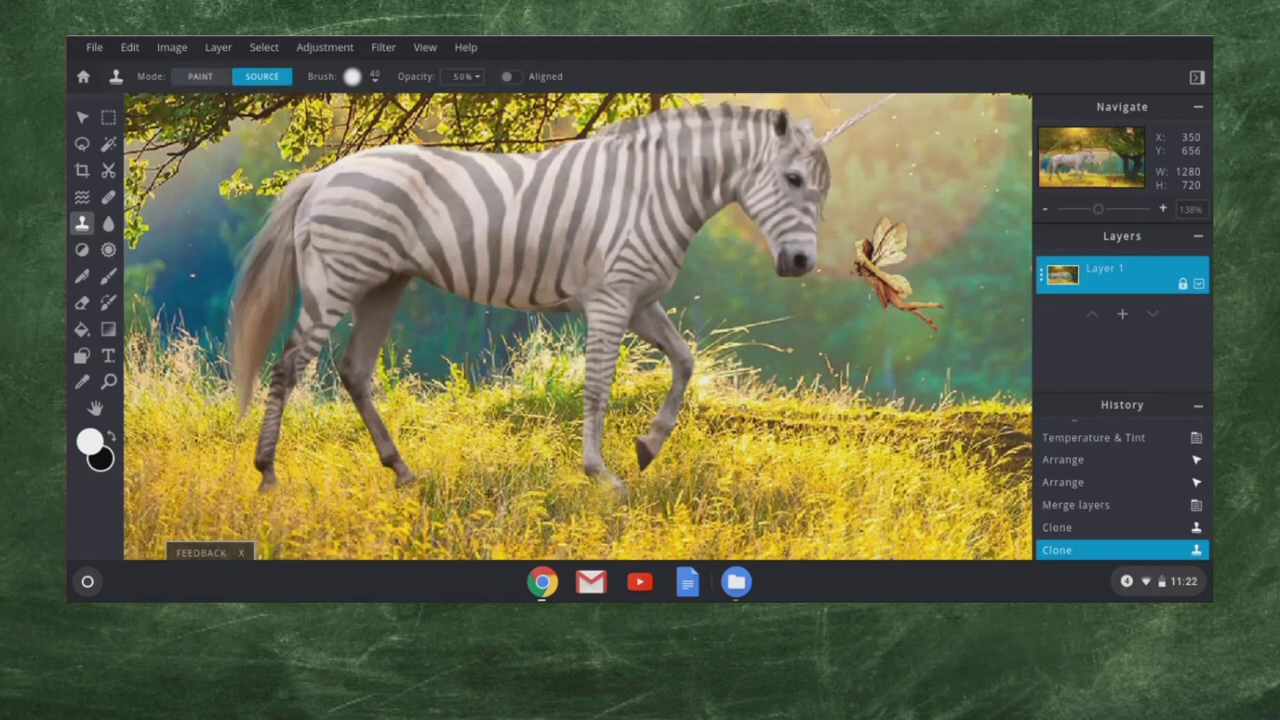
{"action": "left_click", "coordinate": [500, 490]}
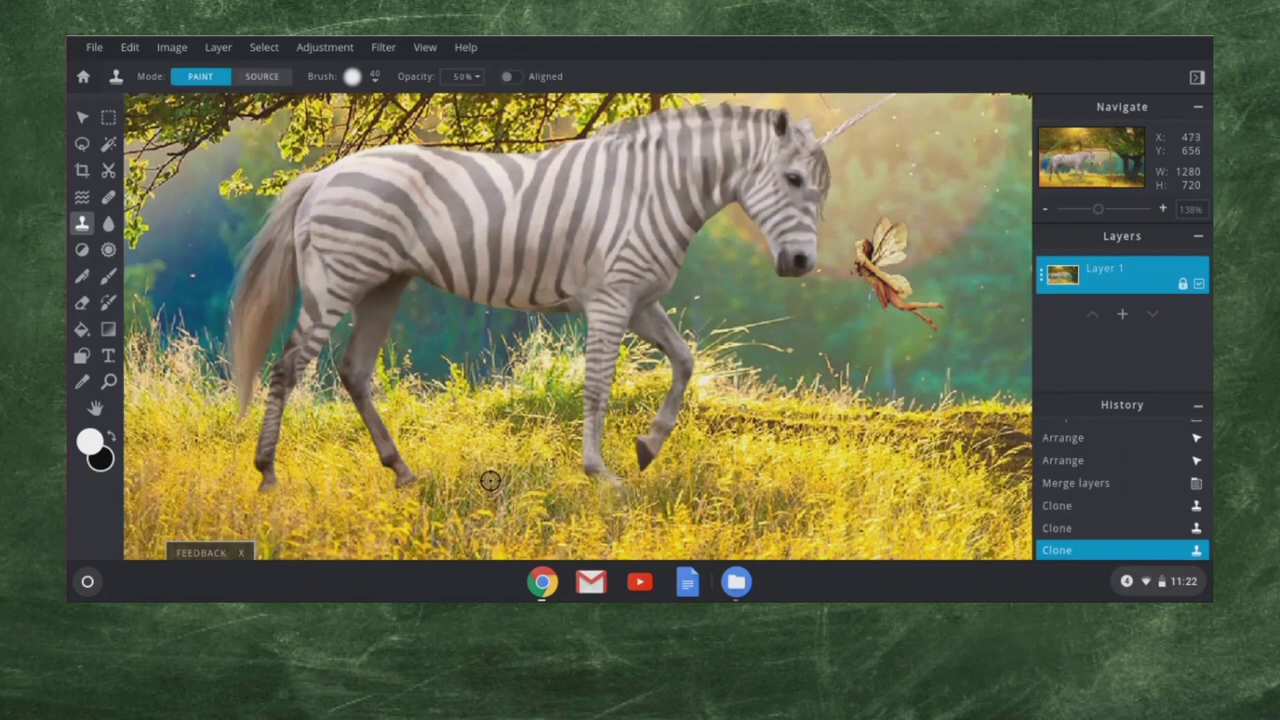
{"action": "left_click", "coordinate": [655, 470]}
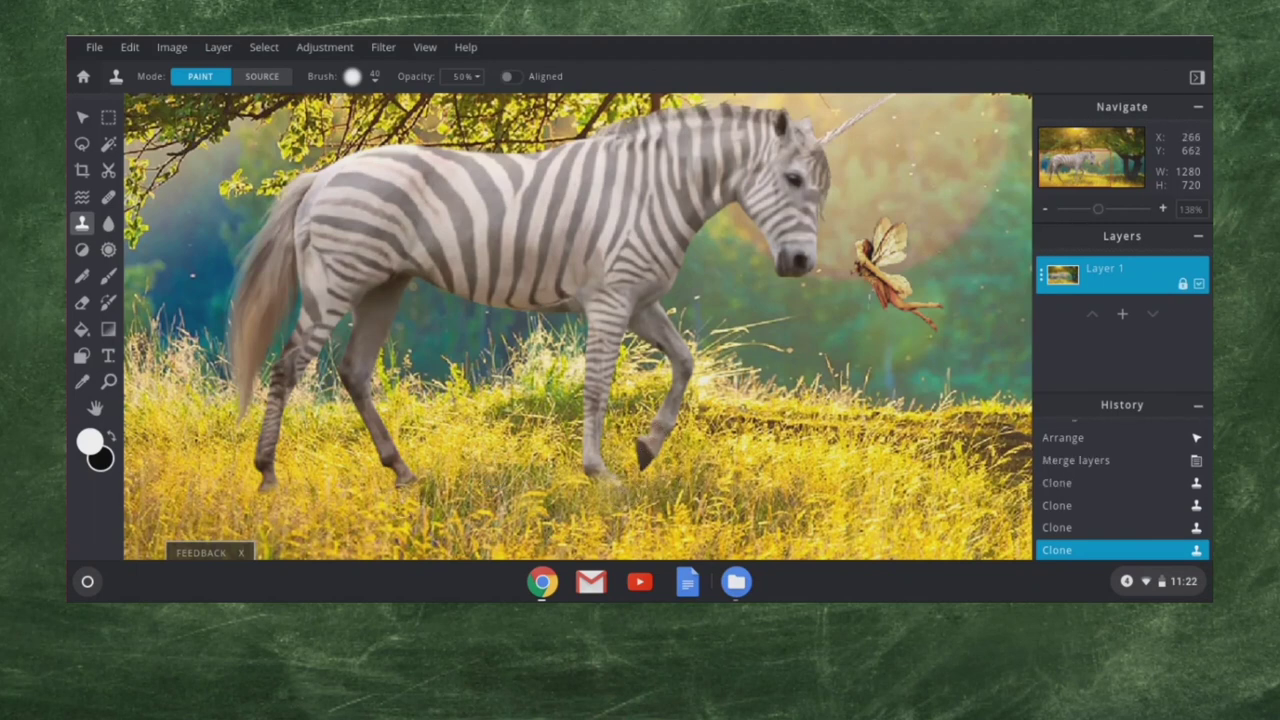
Clone nearby grass over the bottoms of both hind hooves, sampling a source beside each one.
{"action": "key", "text": "alt"}
{"action": "left_click", "coordinate": [435, 470]}
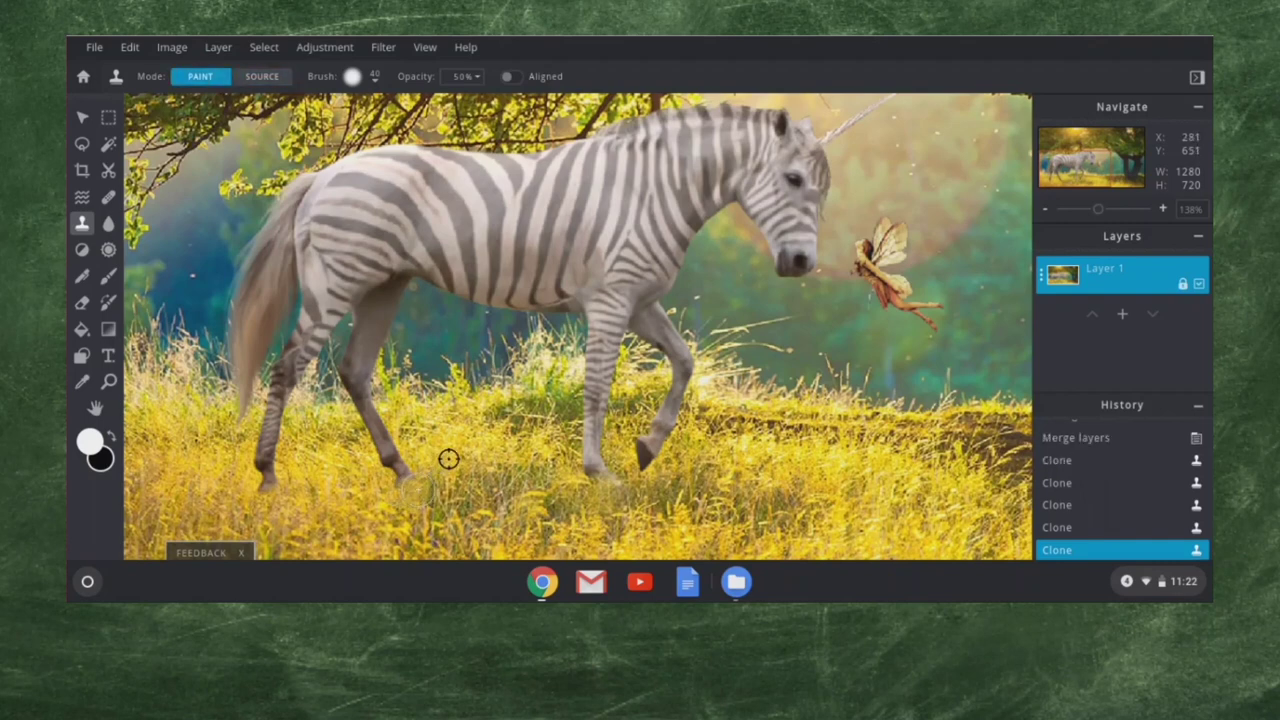
{"action": "left_click", "coordinate": [340, 488]}
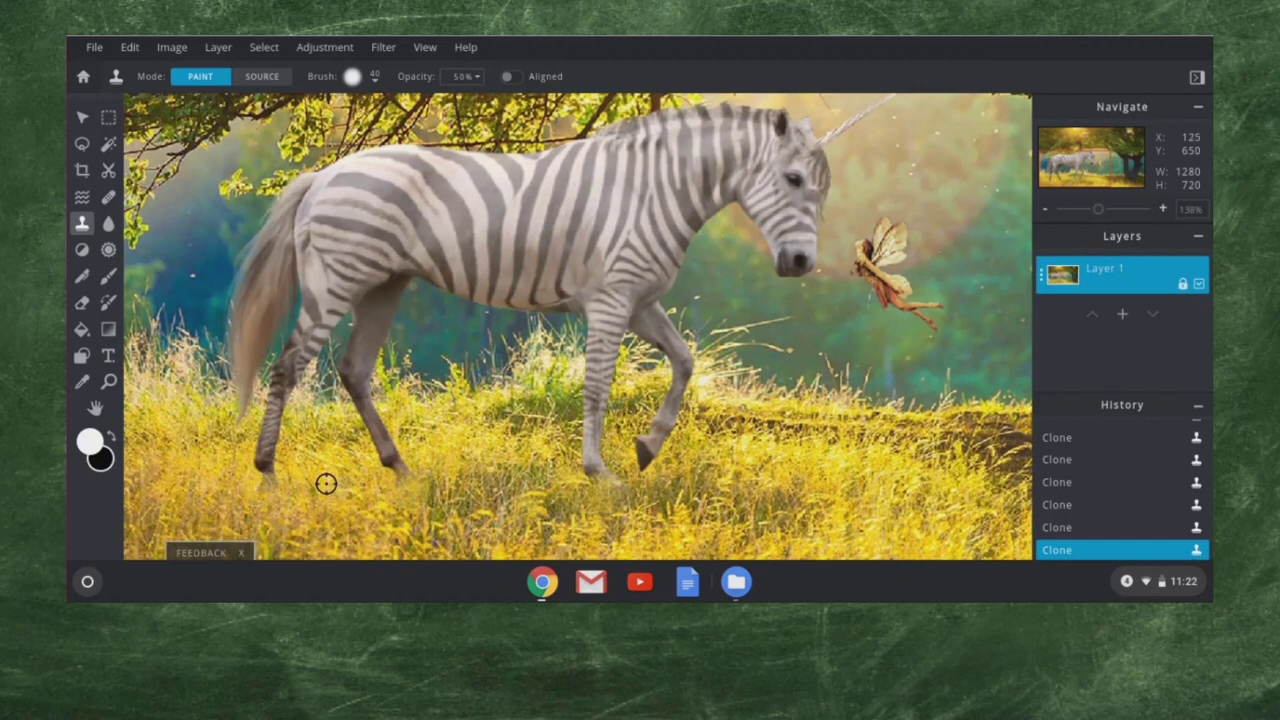
Touch up the planted front hoof with more cloned grass and check the whole composition.
{"action": "left_click", "coordinate": [638, 505]}
{"action": "left_click", "coordinate": [618, 488]}
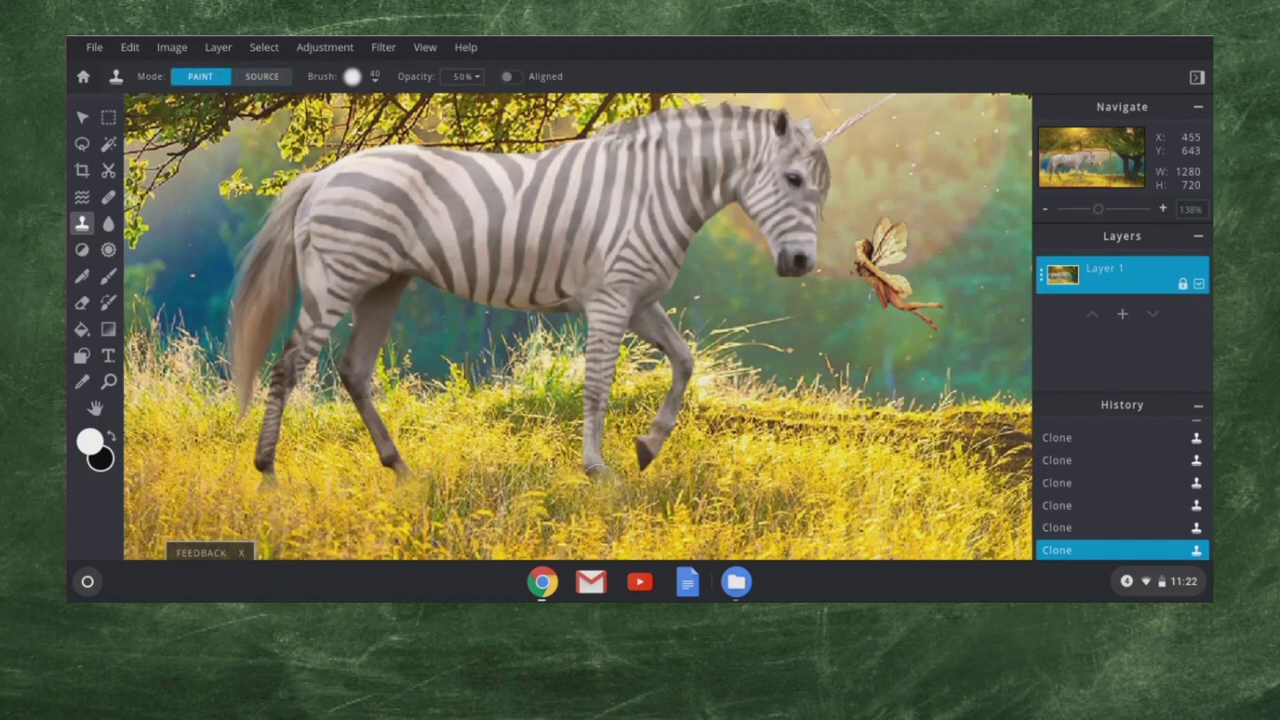
{"action": "scroll", "coordinate": [600, 378], "scroll_direction": "down", "scroll_amount": 1}
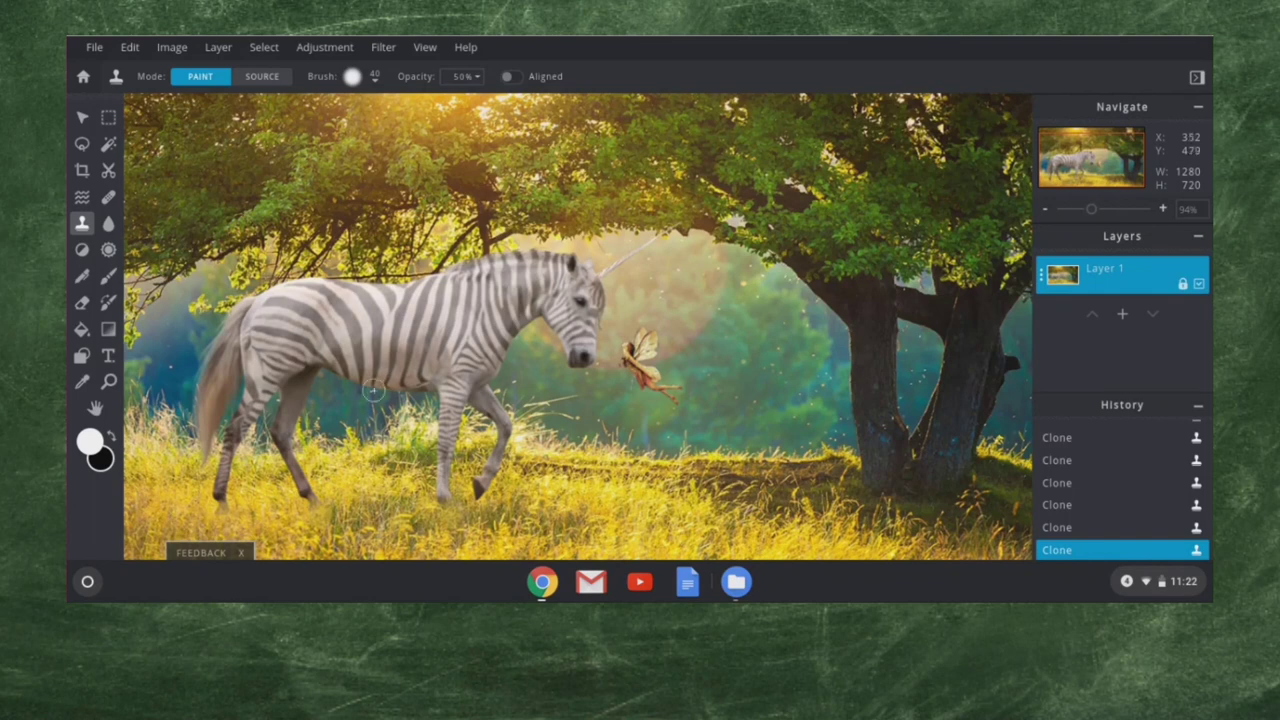
{"action": "scroll", "coordinate": [460, 392], "scroll_direction": "down", "scroll_amount": 1}
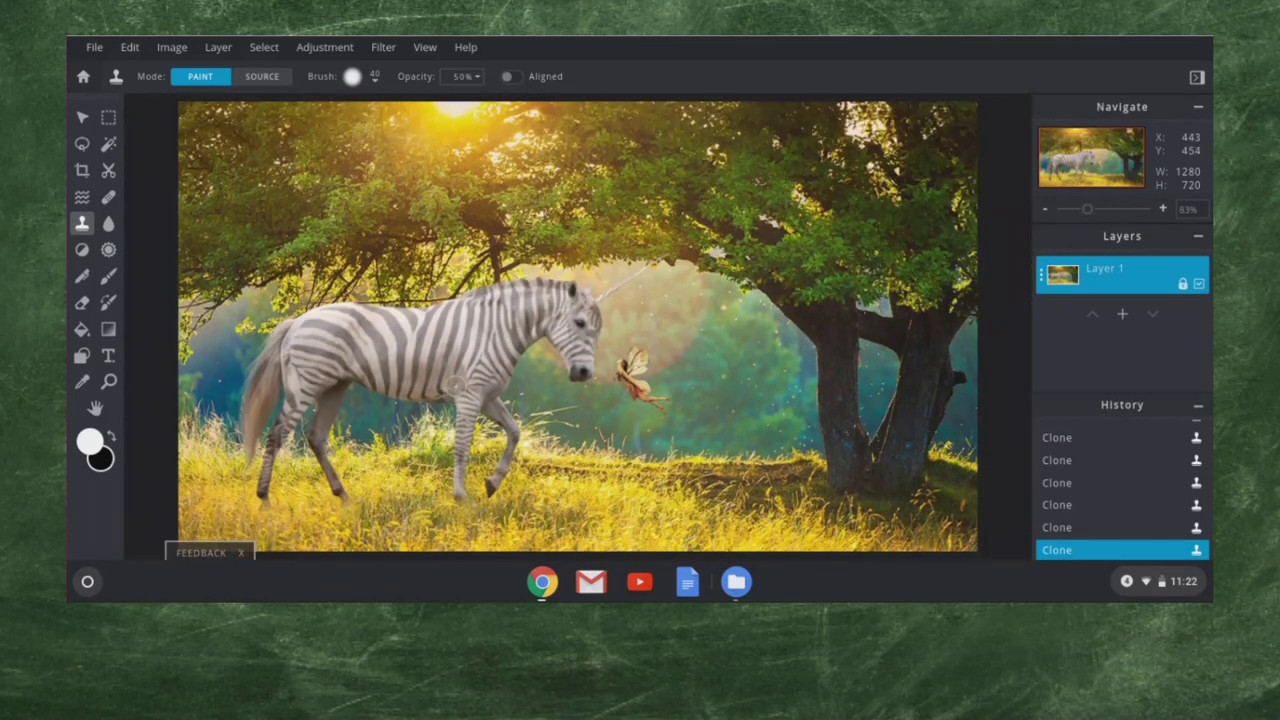